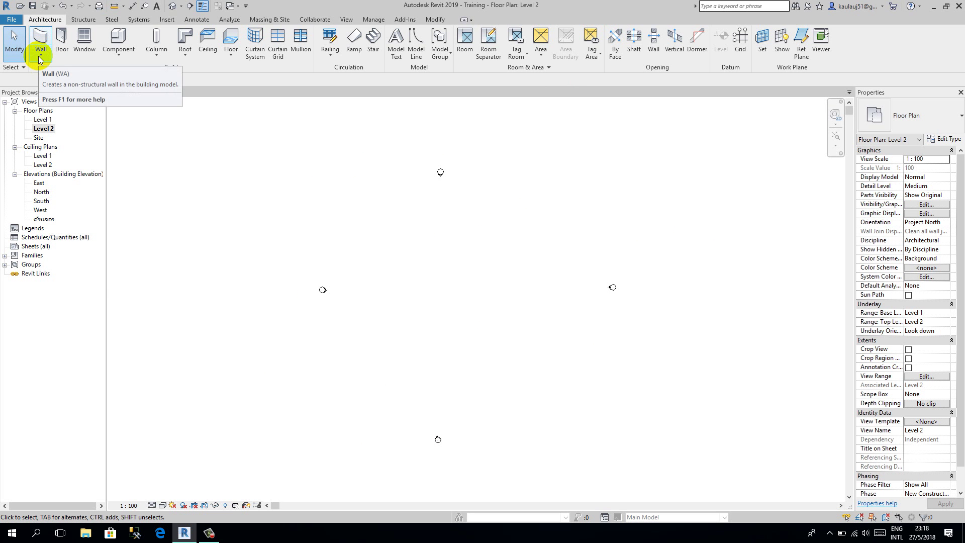
left_click(40, 60)
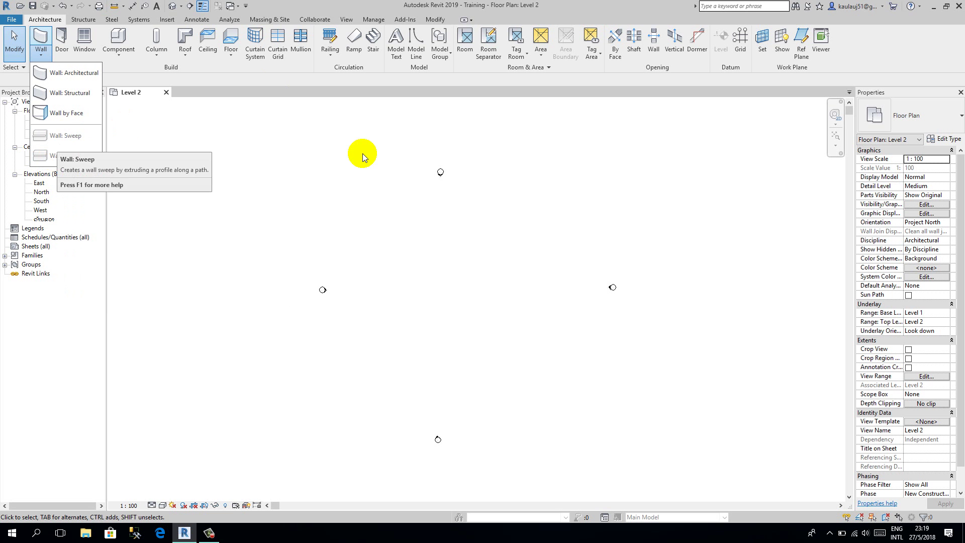
left_click(149, 185)
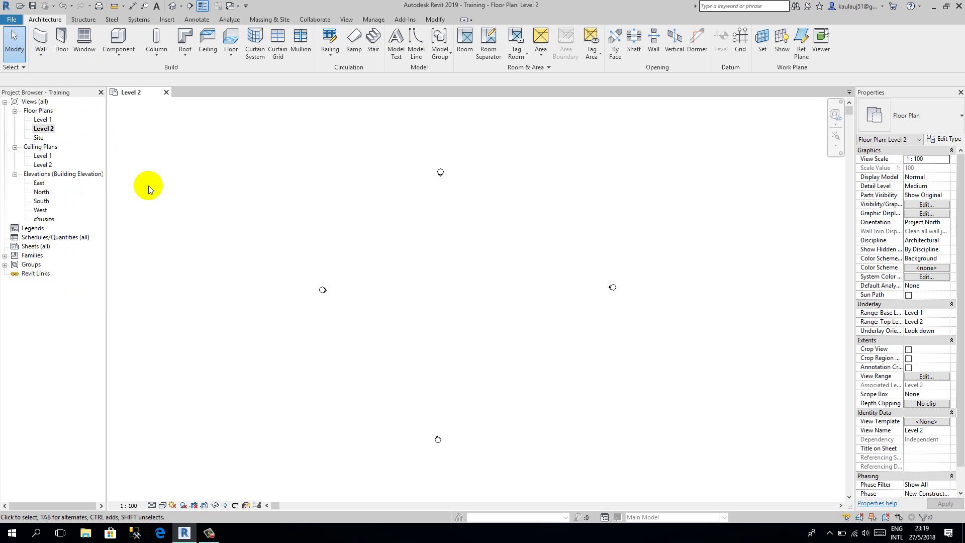
left_click(40, 56)
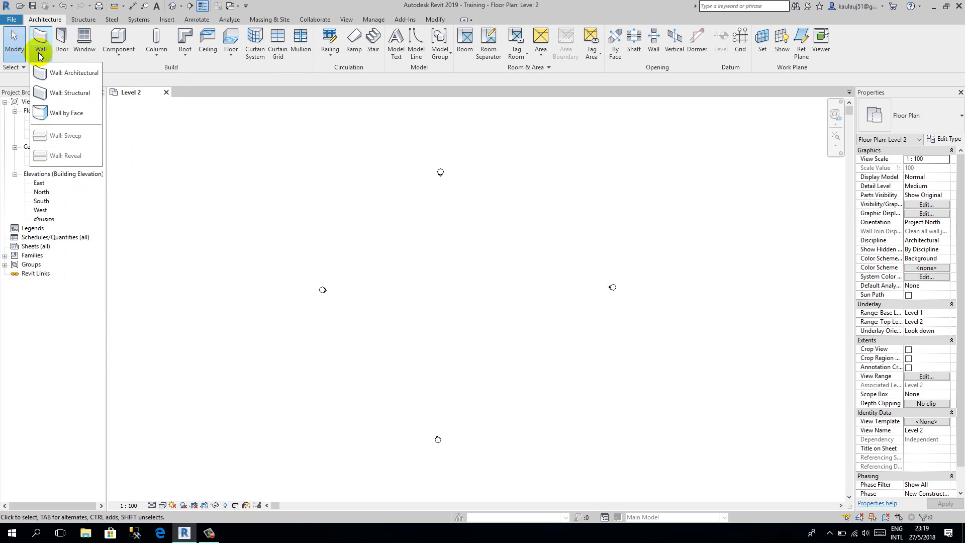
left_click(67, 76)
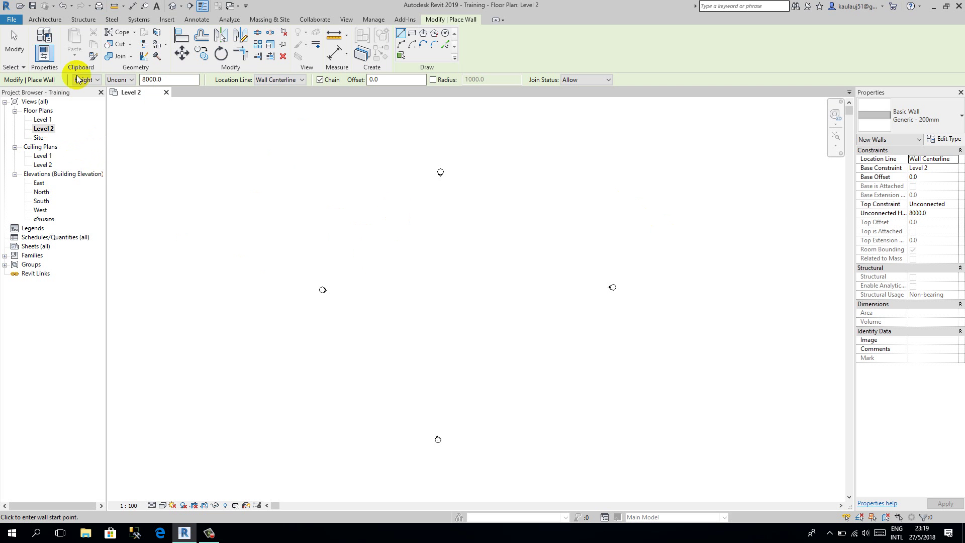
Step: Open the Level 1 floor plan and close the inactive Level 2 view
double_click(45, 121)
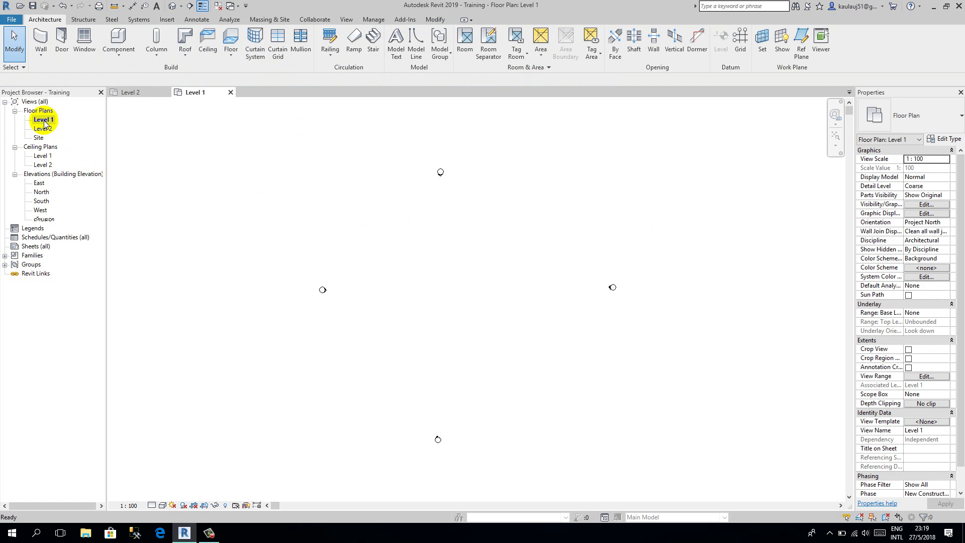
left_click(219, 6)
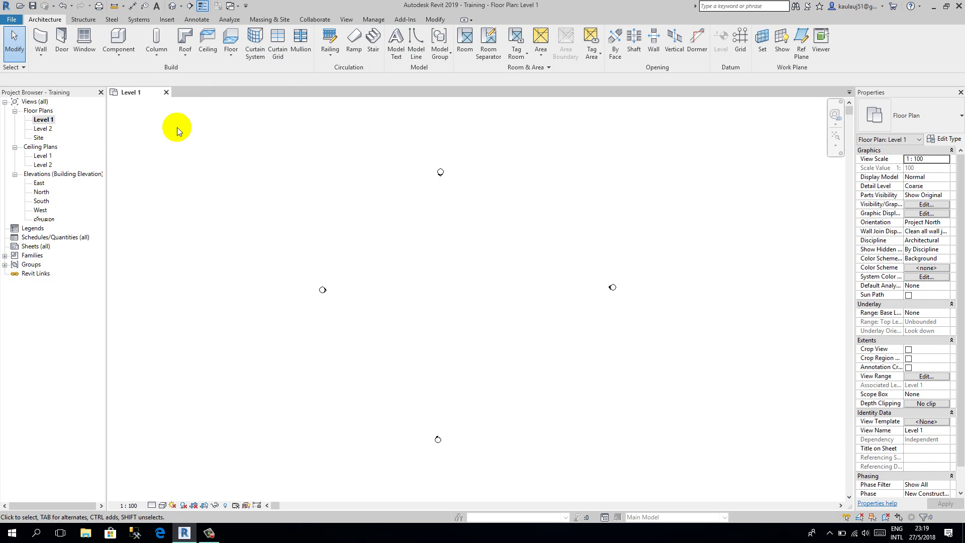
Step: Compare the default height, depth and constraint settings of the architectural and structural wall tools
left_click(42, 36)
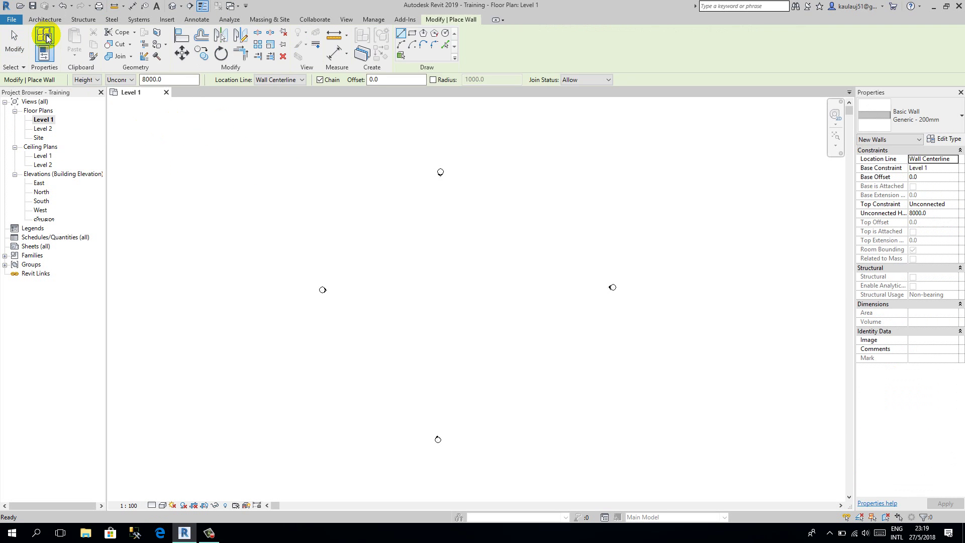
left_click(44, 19)
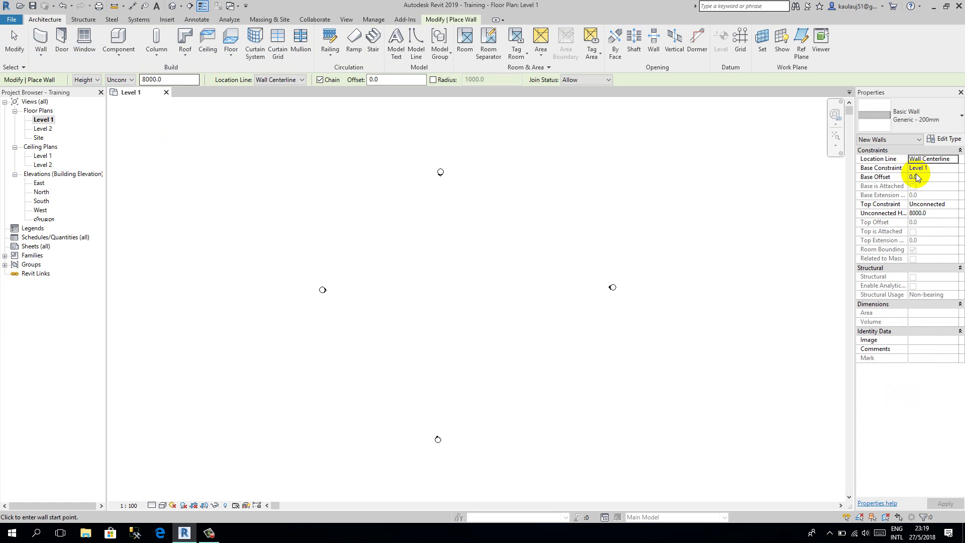
left_click(83, 22)
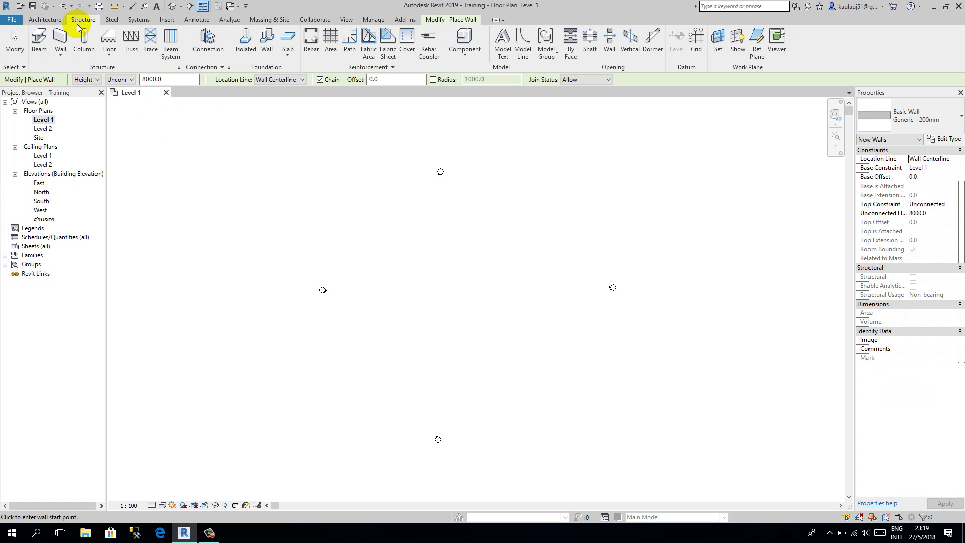
left_click(60, 36)
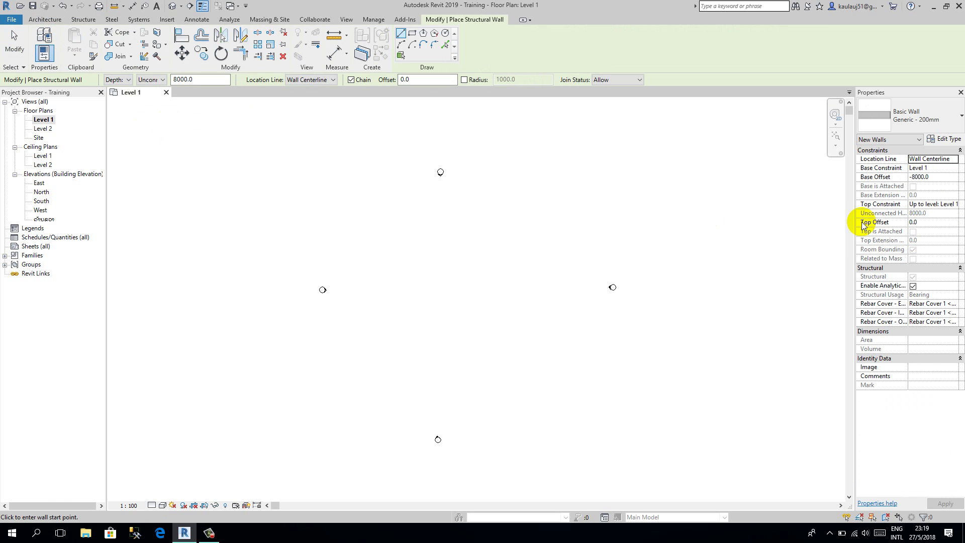
left_click(41, 20)
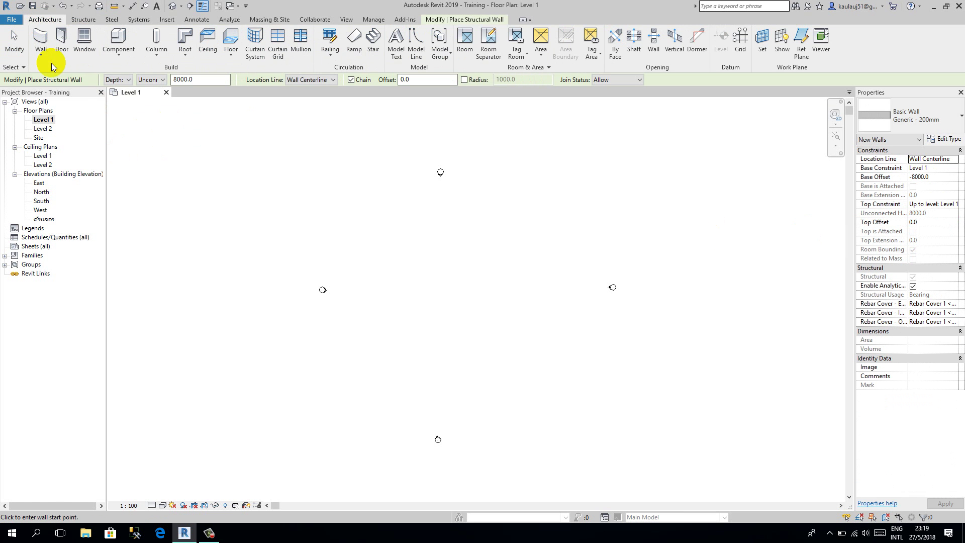
left_click(42, 56)
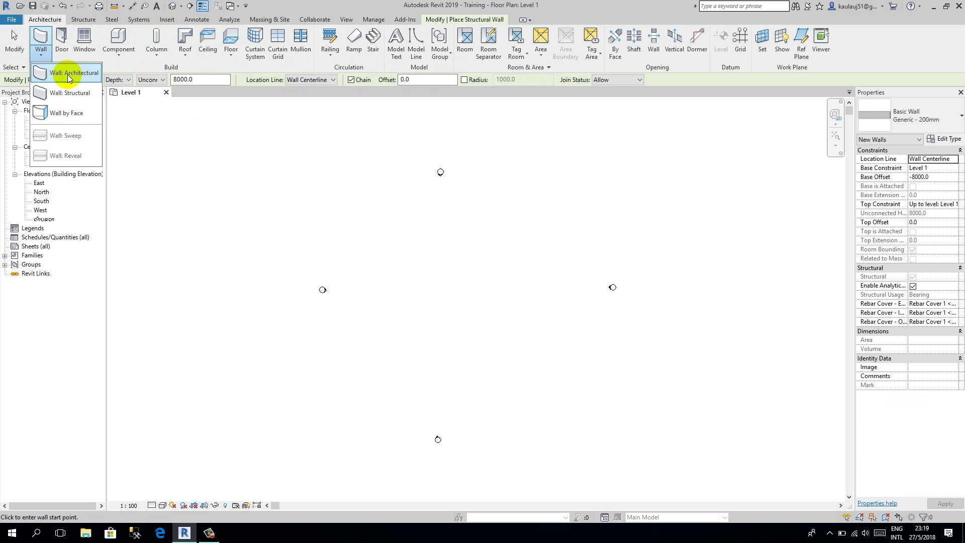
left_click(75, 73)
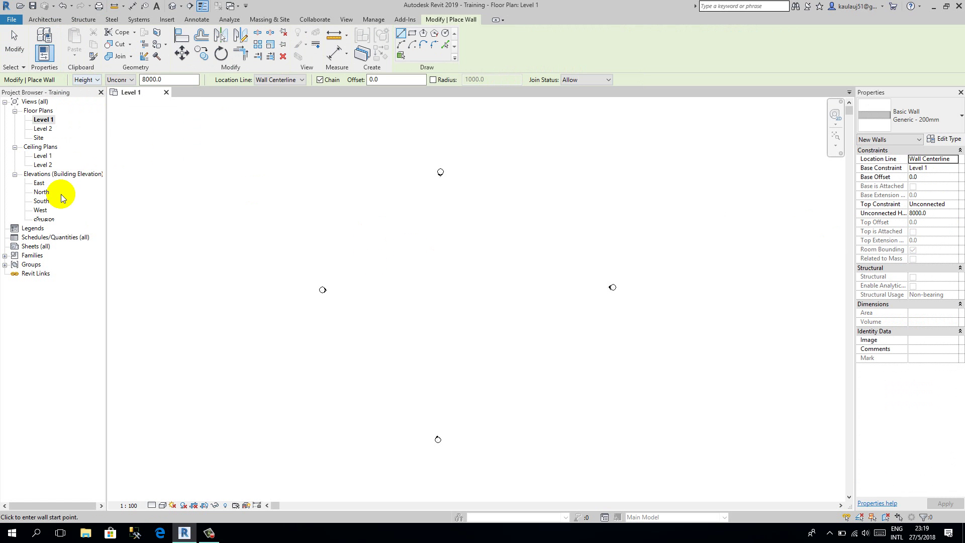
left_click(48, 120)
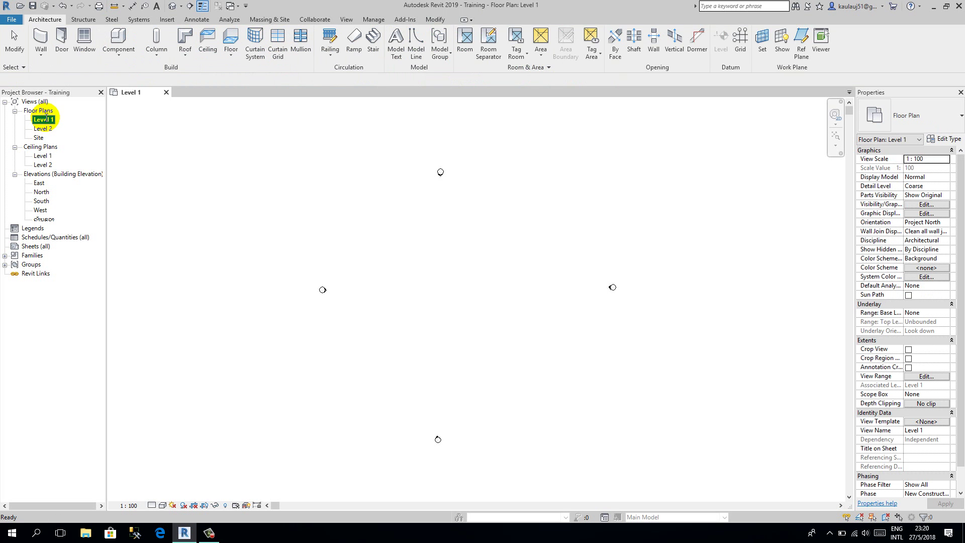
Step: Start an architectural wall on Level 1 and set its height to reach up to Level 2
left_click(45, 62)
left_click(64, 78)
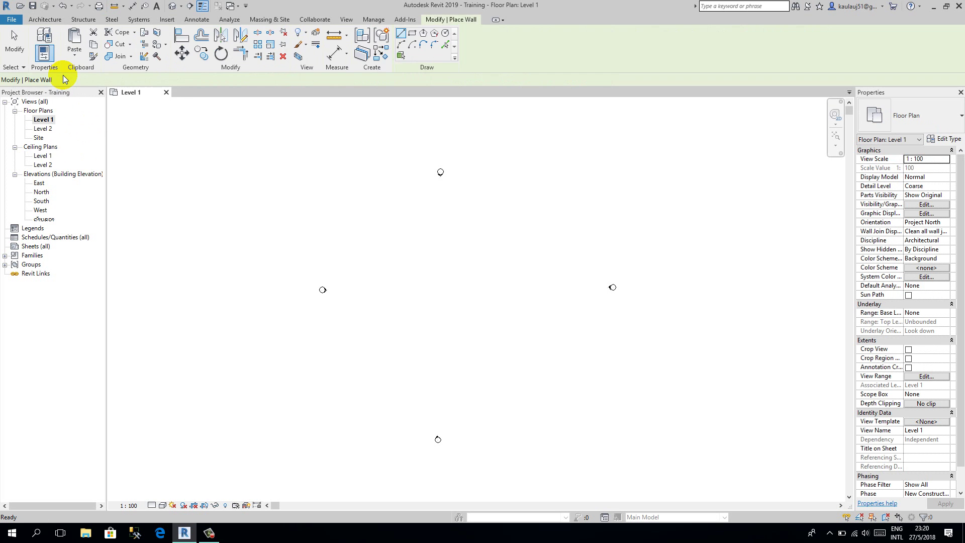
left_click(98, 80)
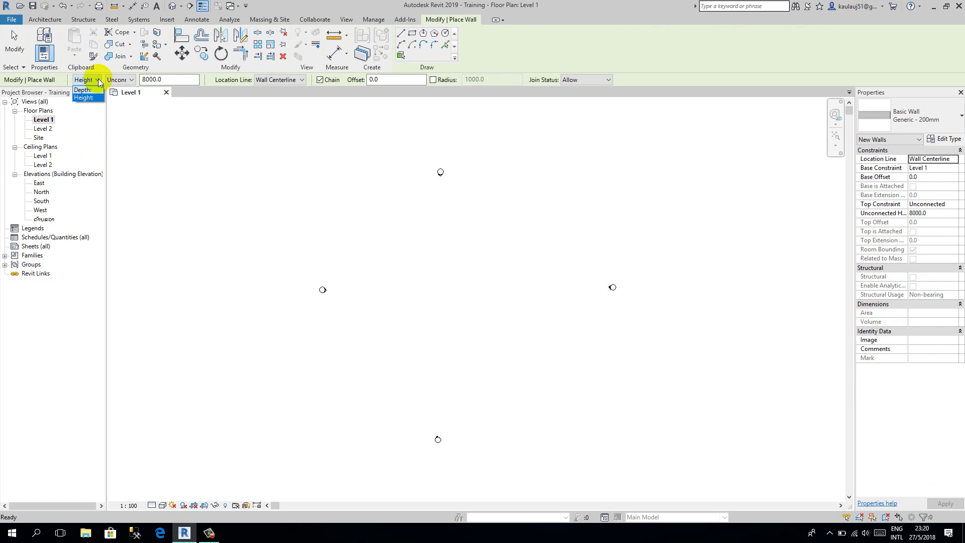
left_click(99, 80)
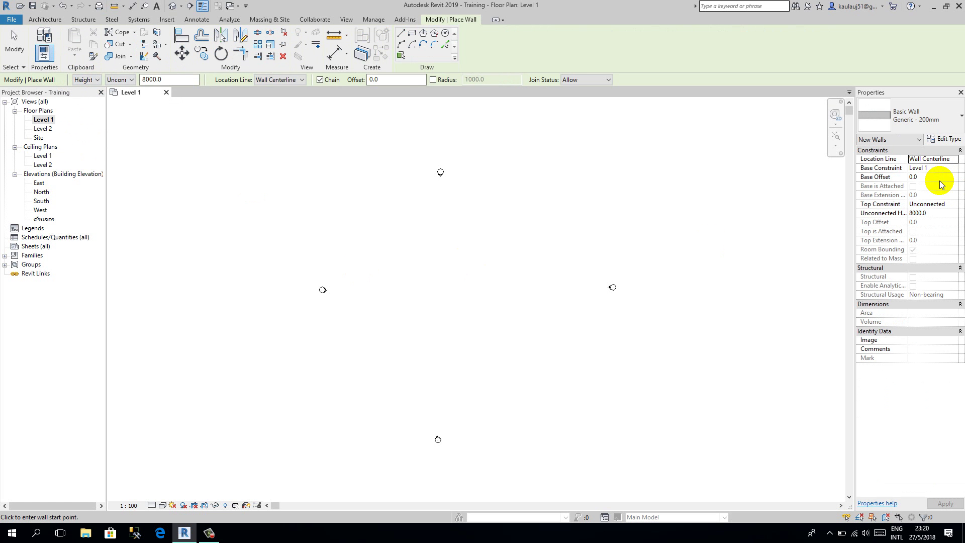
left_click(902, 178)
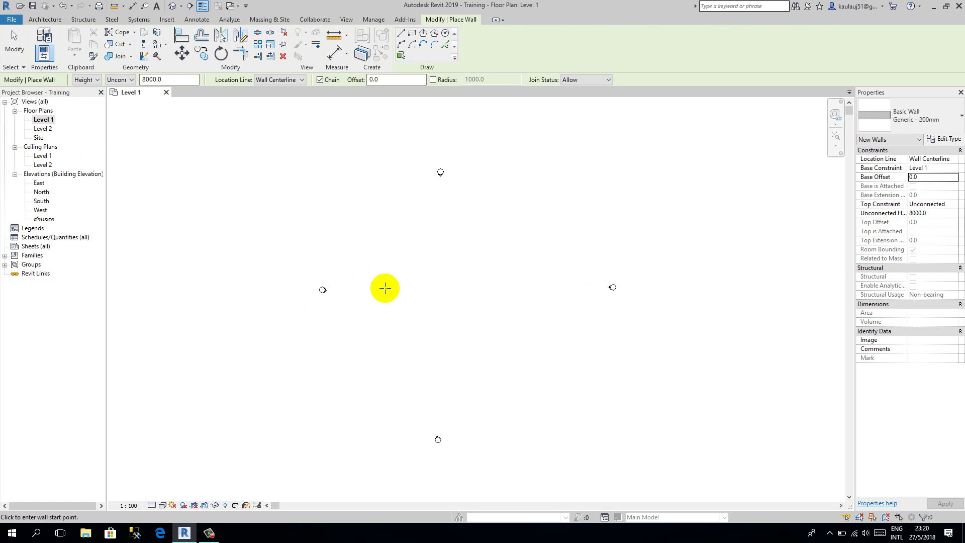
left_click(117, 80)
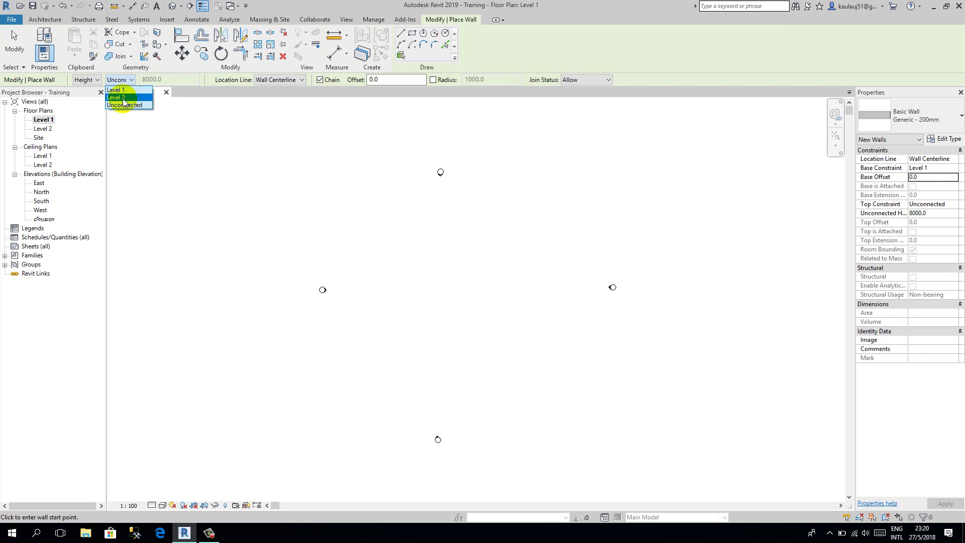
left_click(124, 98)
Step: Try the Unconnected height option for the new wall and restore Level 2 as its upper limit
left_click(119, 81)
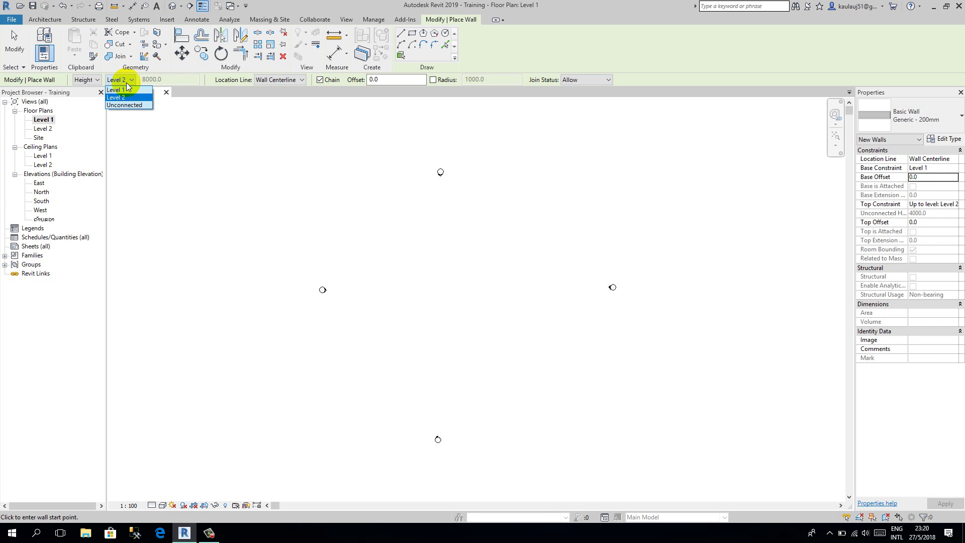
left_click(127, 106)
left_click(171, 80)
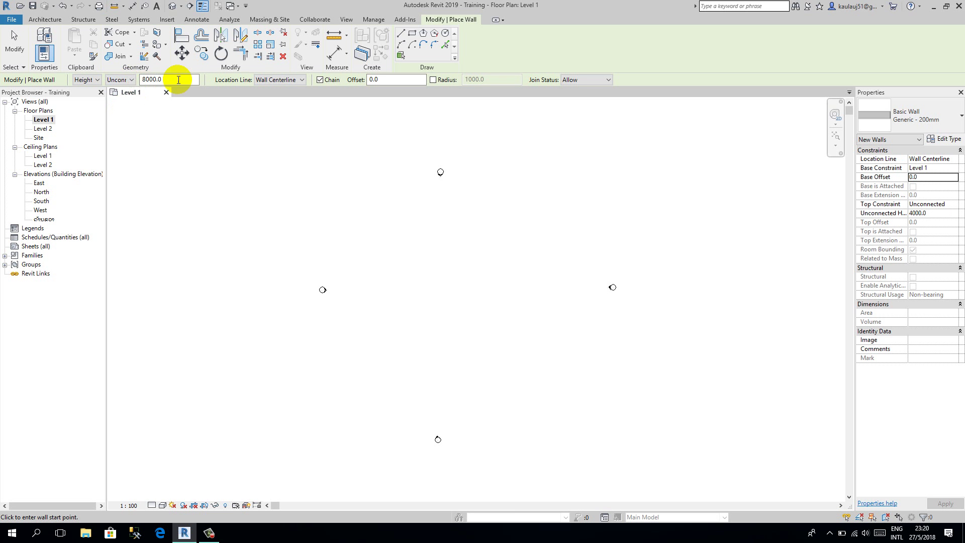
left_click(124, 81)
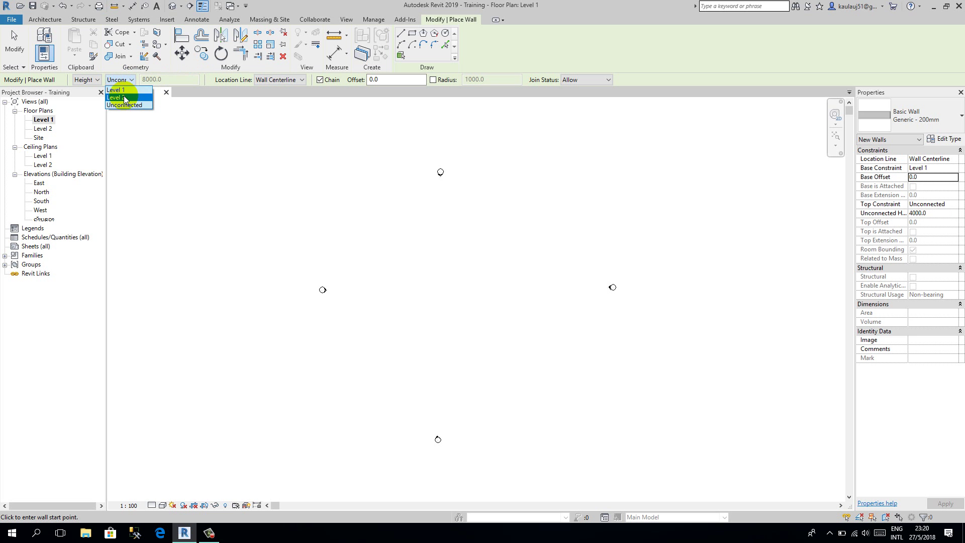
left_click(124, 98)
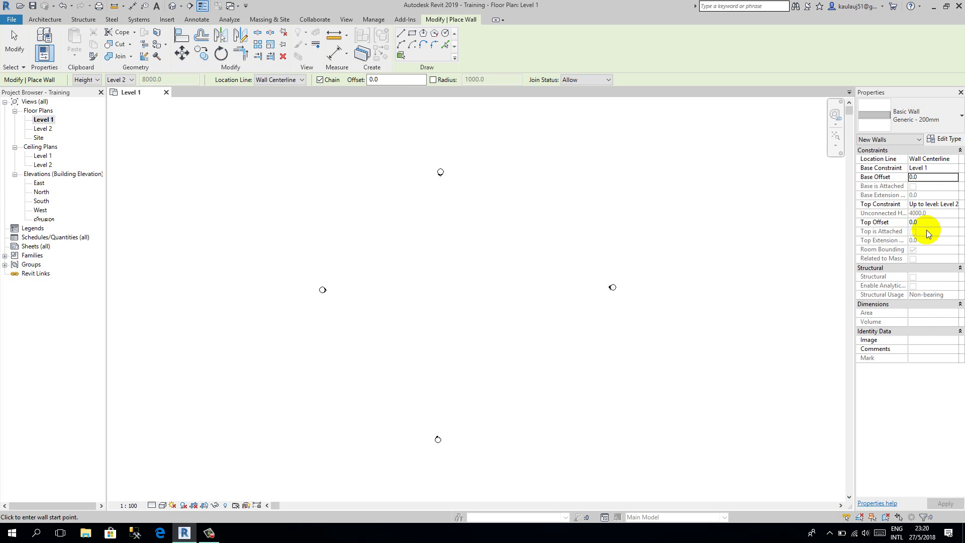
Step: Choose the Generic - 90mm Brick wall type and use Wall Centerline as the location line
left_click(937, 113)
scroll(890, 246, "up", 4)
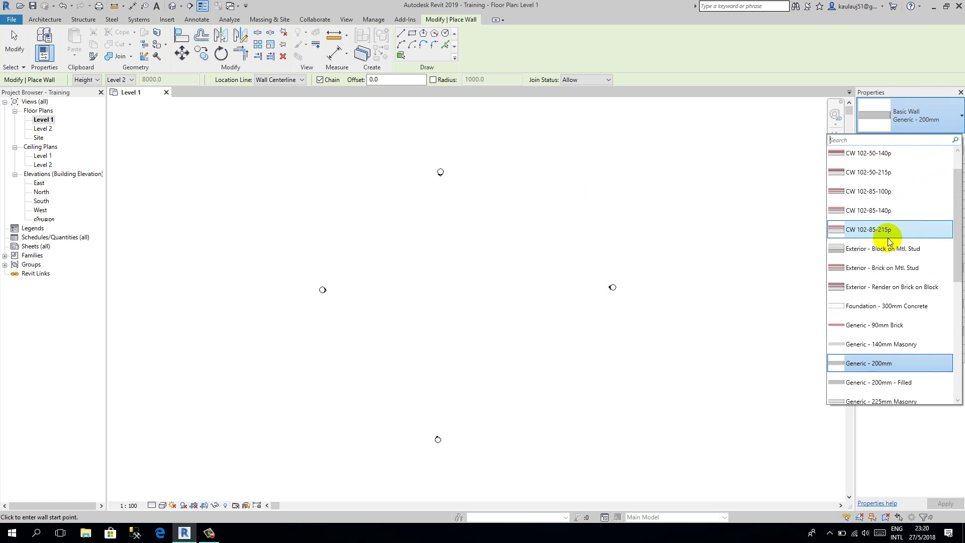
scroll(892, 246, "down", 4)
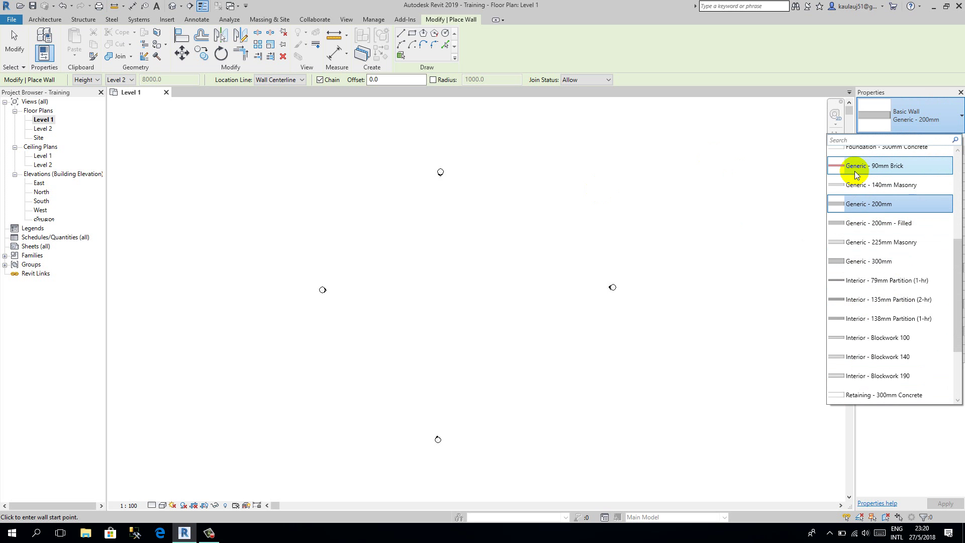
left_click(855, 172)
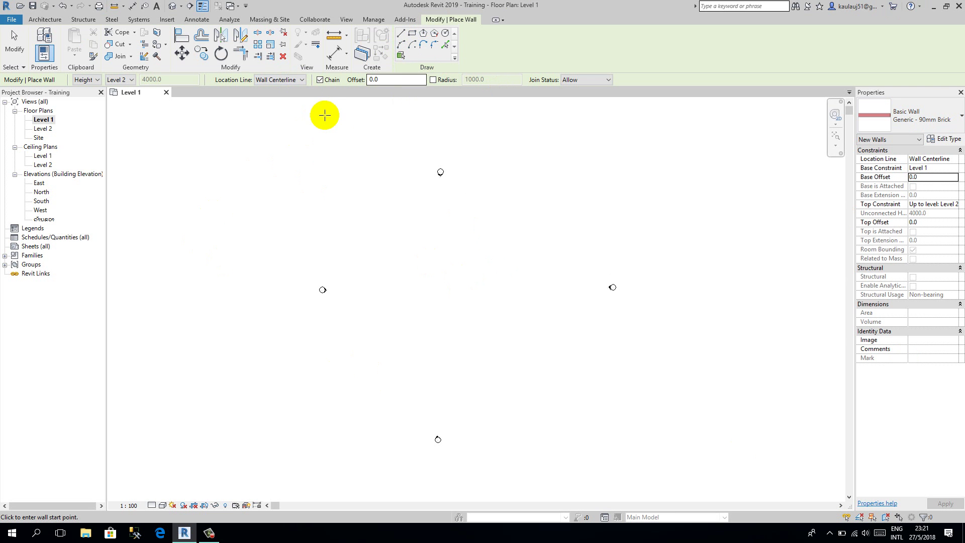
left_click(272, 80)
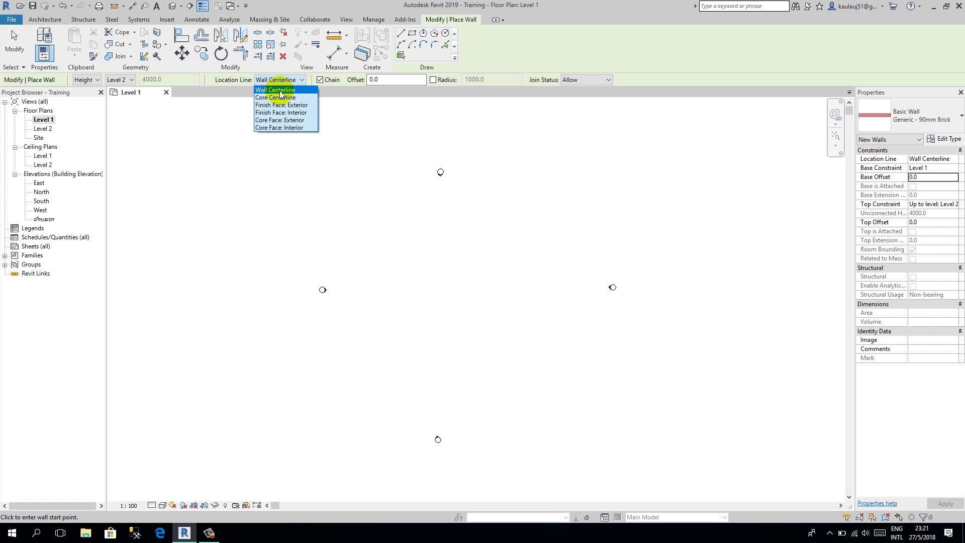
left_click(280, 91)
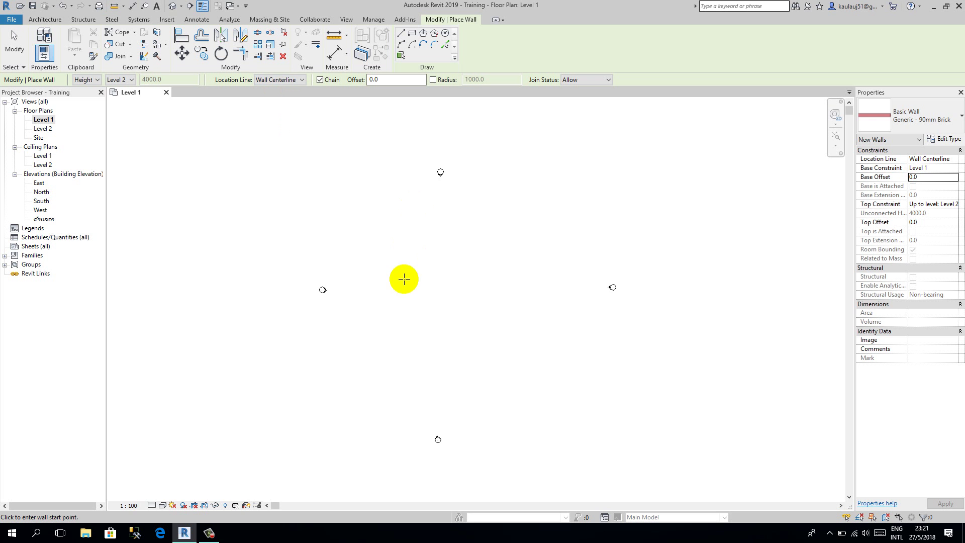
Step: Draw a vertical wall about 4500 mm long downward and a chained horizontal wall about 2200 mm long rightward from its lower end
left_click(390, 209)
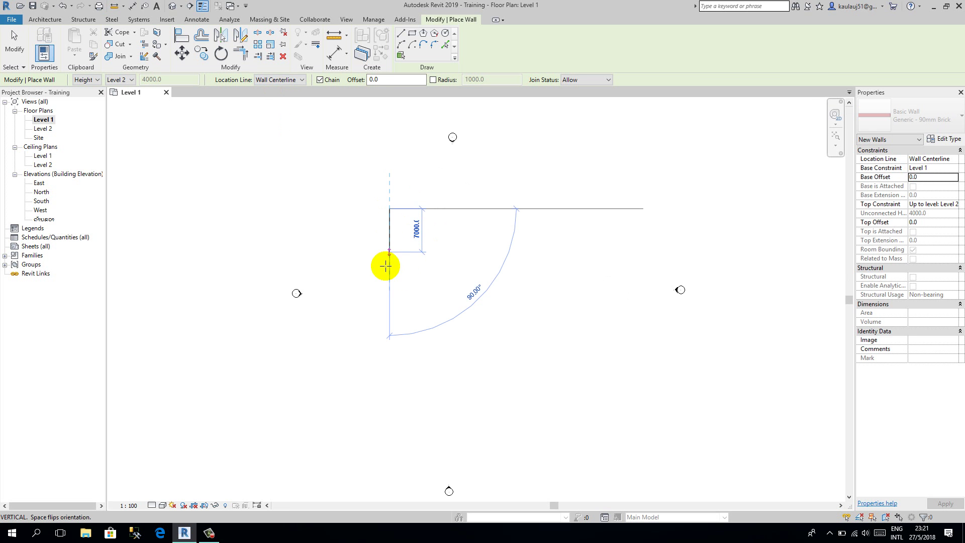
scroll(388, 264, "up", 4)
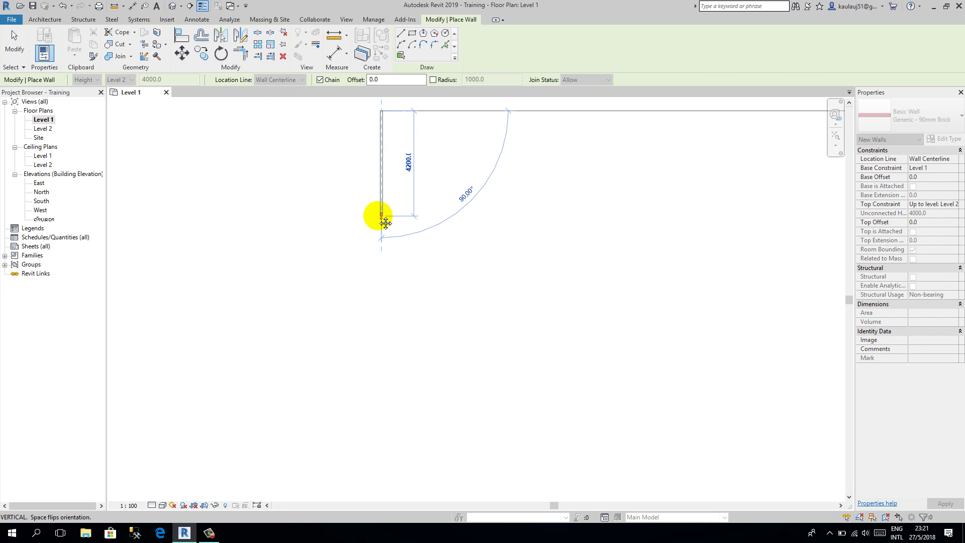
middle_click_drag(386, 280, 385, 315)
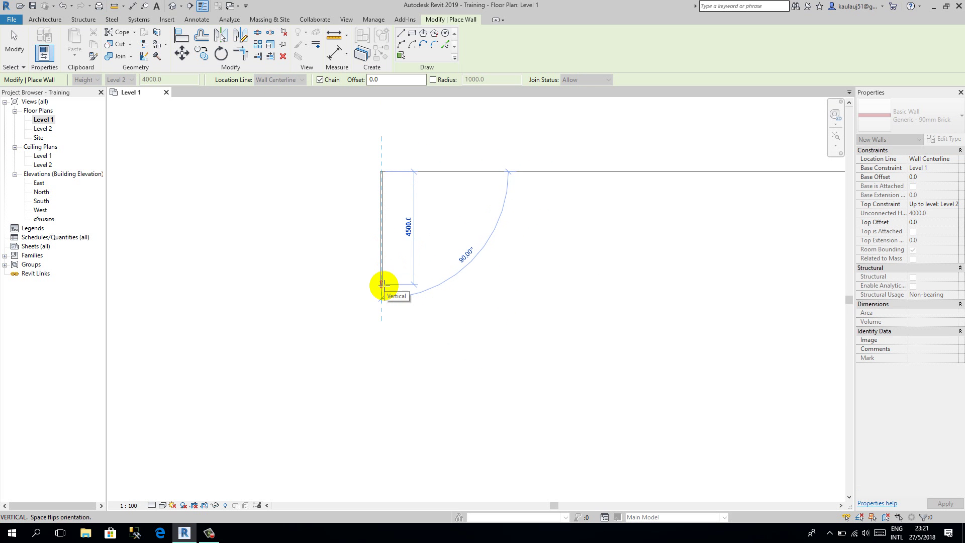
left_click(382, 284)
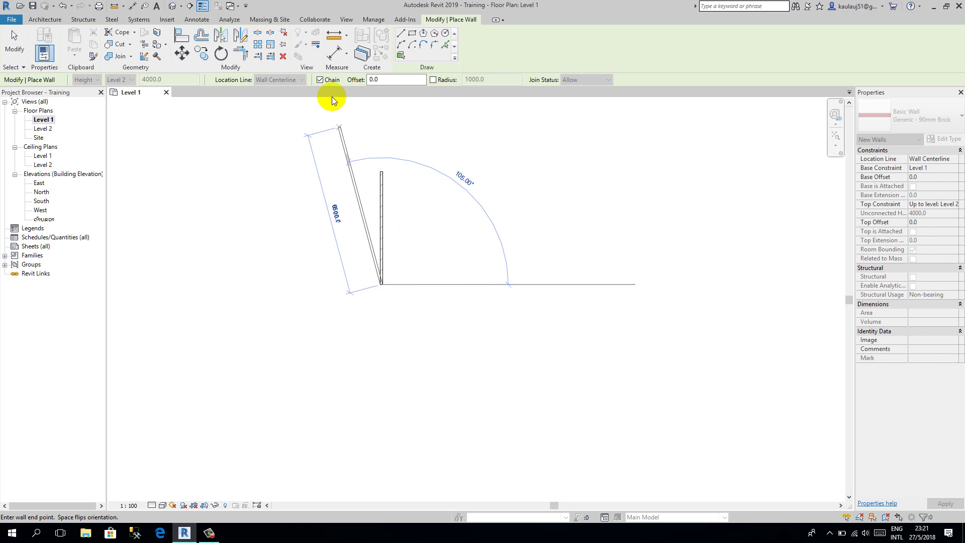
left_click(436, 281)
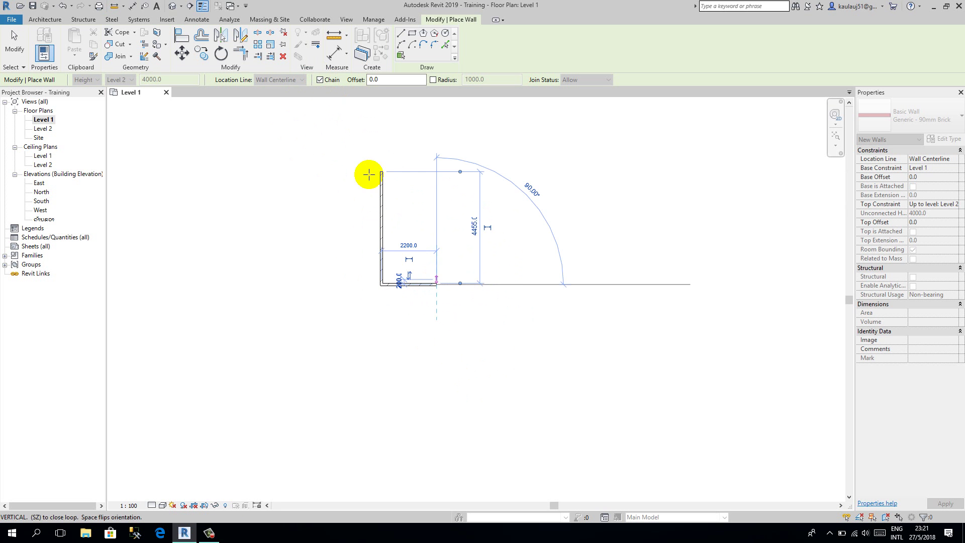
Step: Turn off Chain and draw a wall about 1900 mm long downward from the horizontal wall's free end
left_click(320, 79)
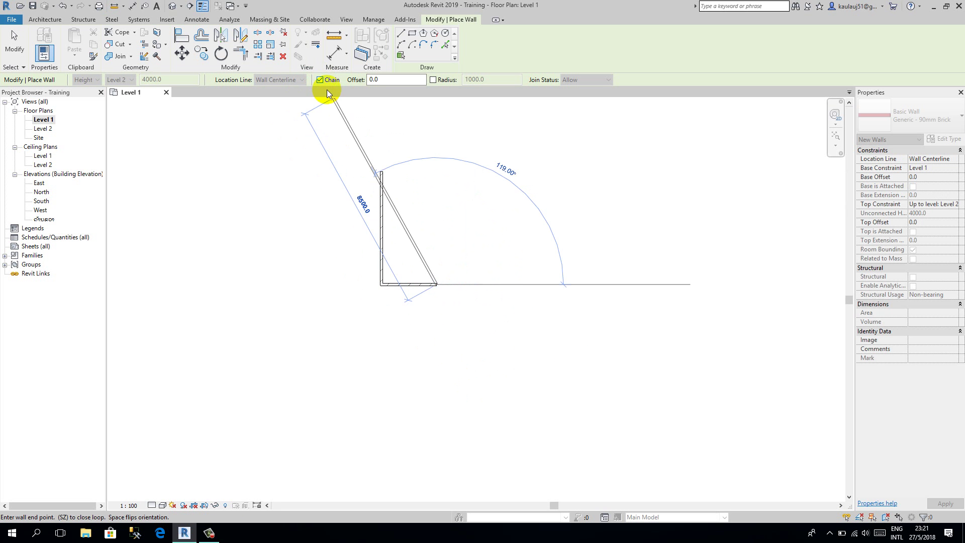
left_click(437, 331)
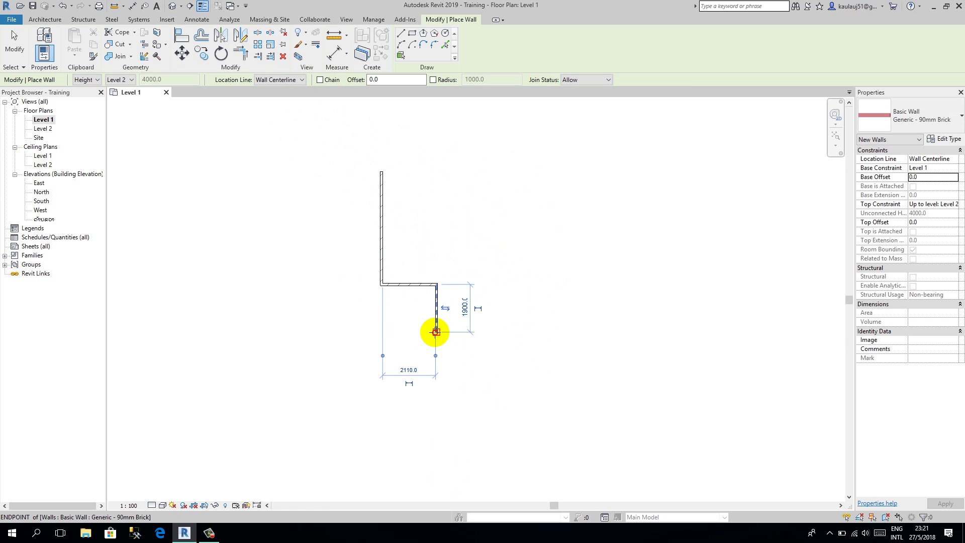
Step: Draw a wall about 1400 mm long rightward from the lower wall's free end and switch the location line to Finish Face: Exterior
left_click(436, 332)
left_click(471, 330)
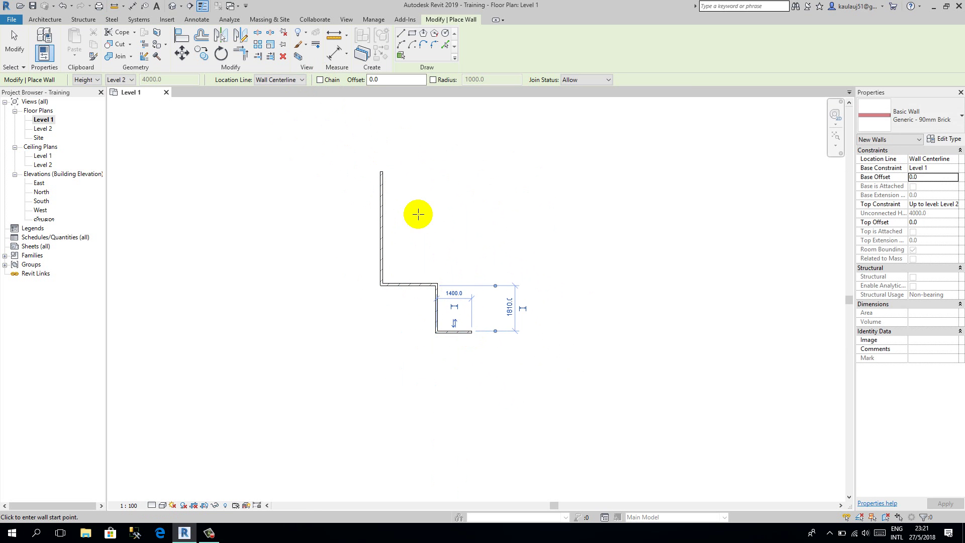
left_click(290, 81)
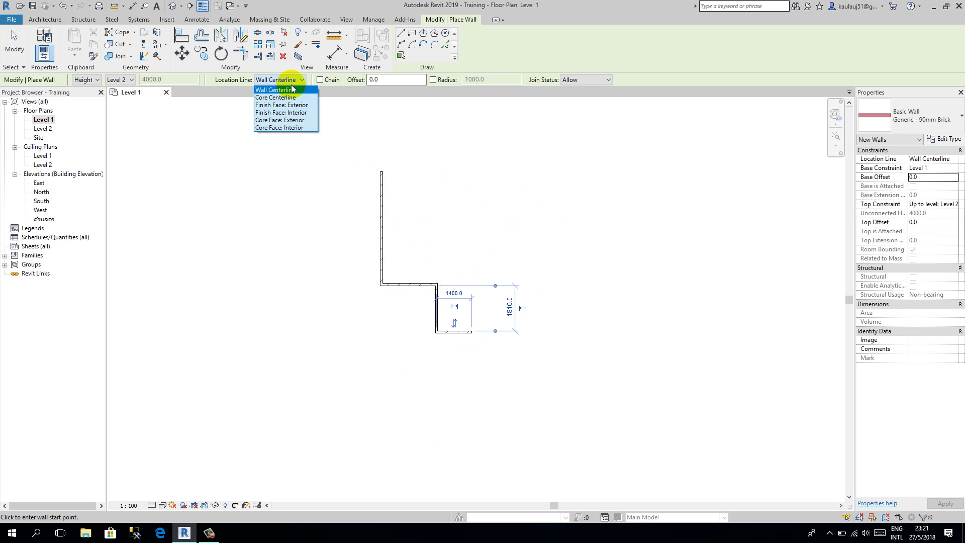
left_click(277, 107)
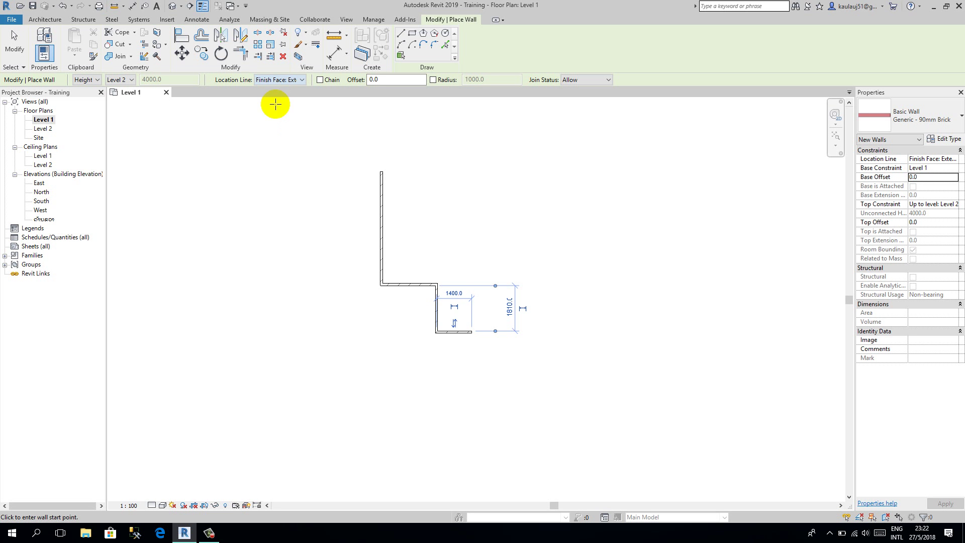
scroll(493, 319, "up", 6)
scroll(460, 326, "up", 3)
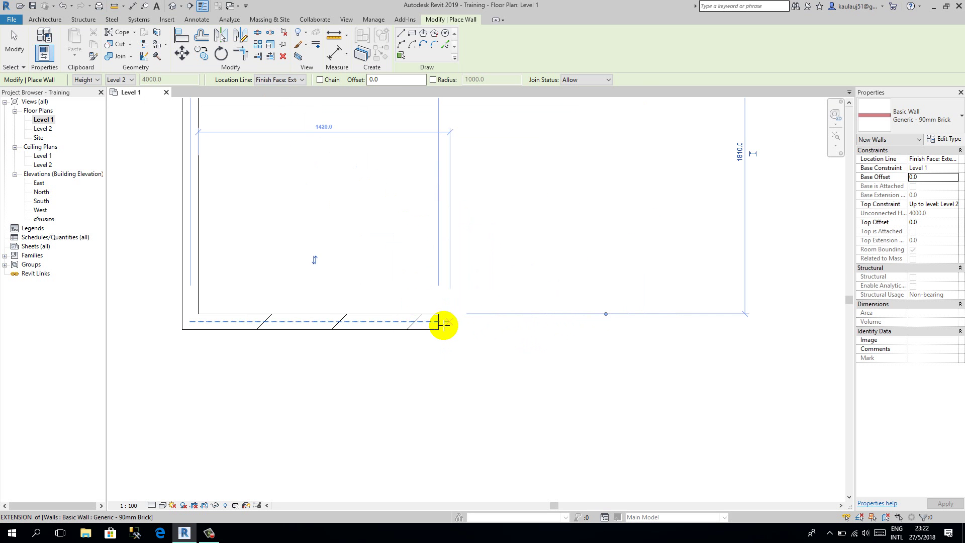
left_click(438, 322)
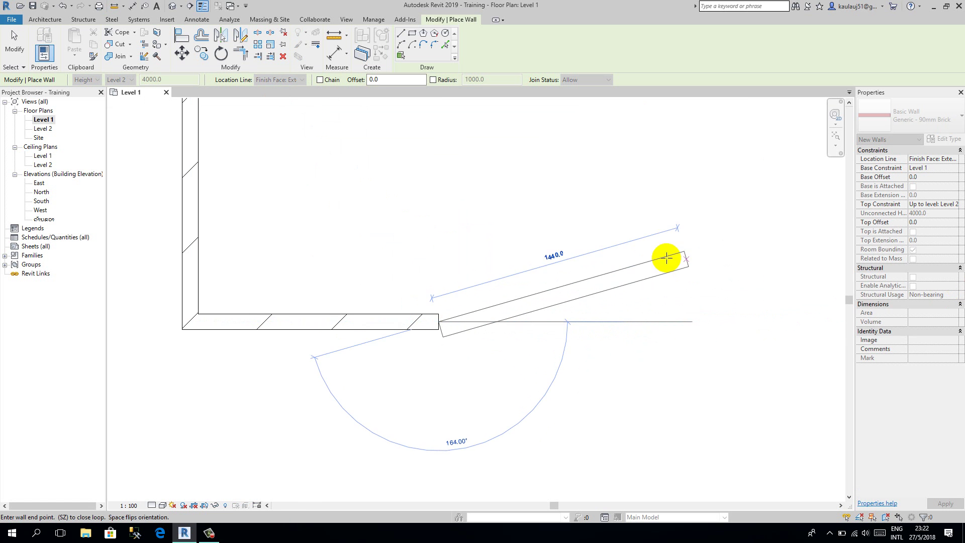
key("Escape")
key("Escape")
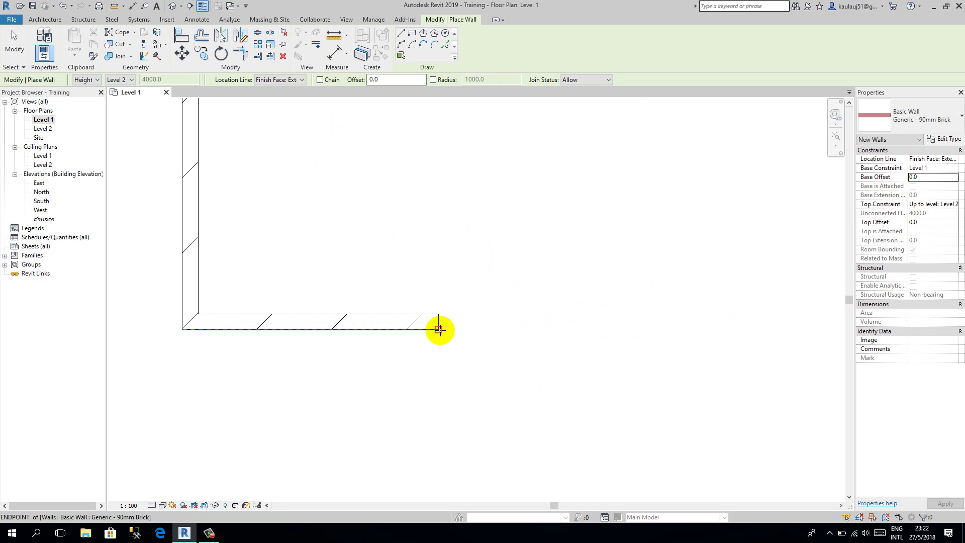
Step: Draw a horizontal wall about 1320 mm long rightward from the lower outer corner of the bottom wall's free end
left_click(439, 330)
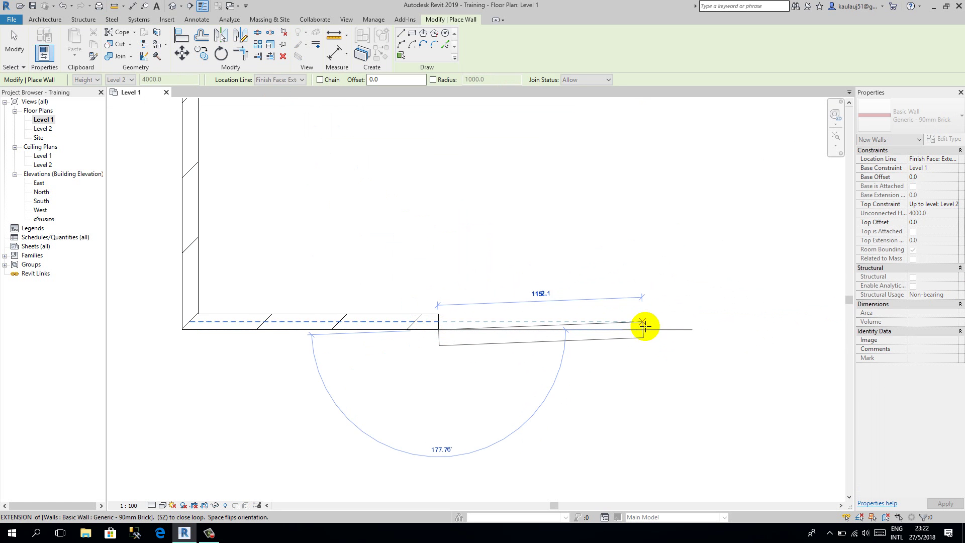
left_click(672, 330)
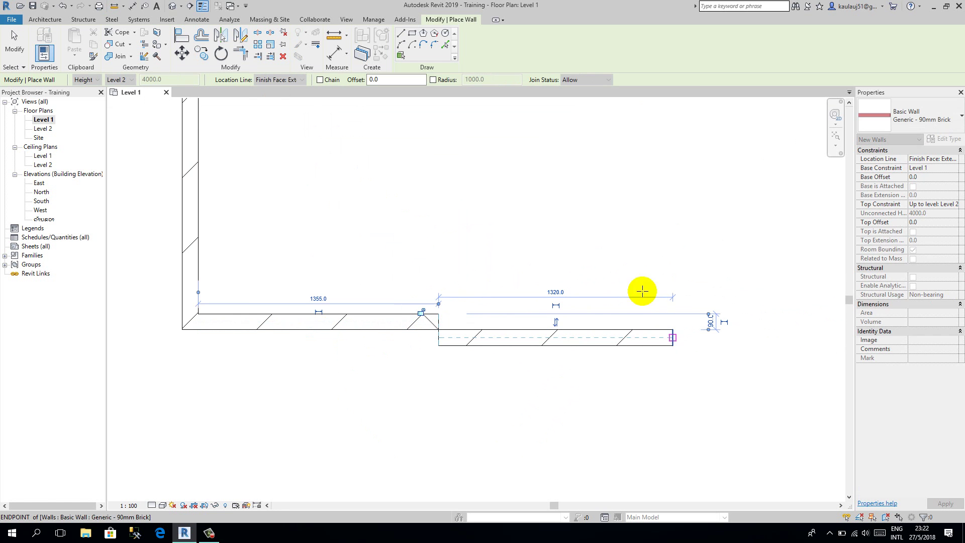
Step: Set the location line to Finish Face: Interior and draw a wall about 760 mm long rightward from the last wall's upper end corner
left_click(293, 80)
left_click(283, 112)
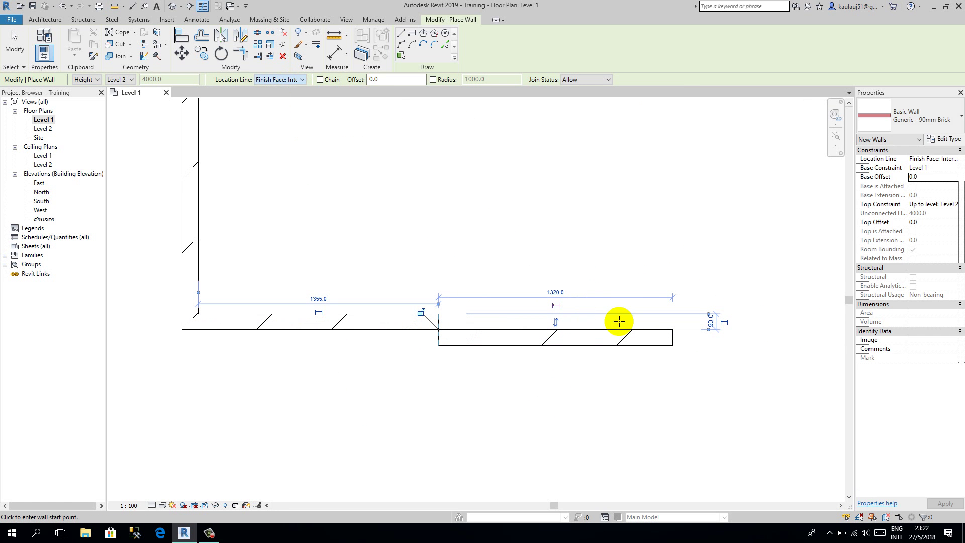
left_click(675, 350)
key("Escape")
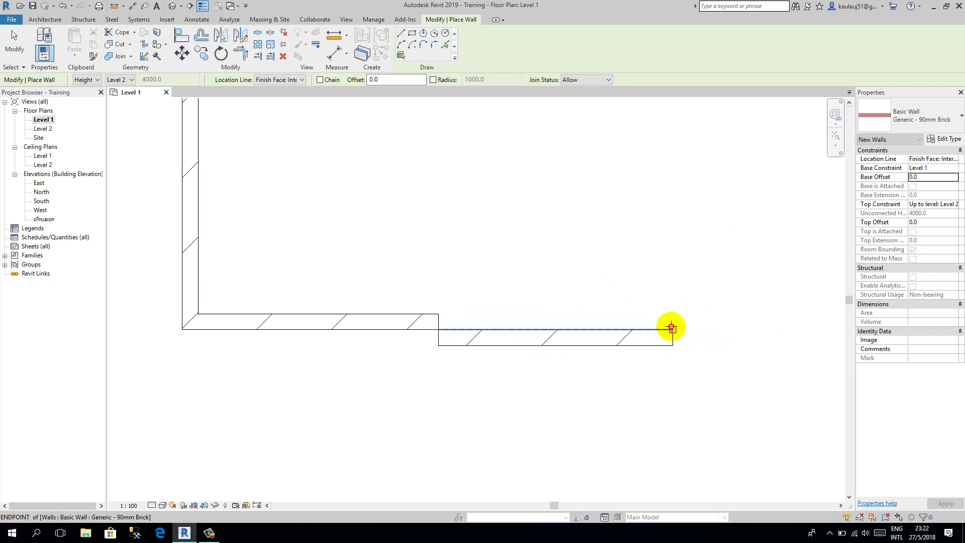
left_click(672, 329)
left_click(807, 329)
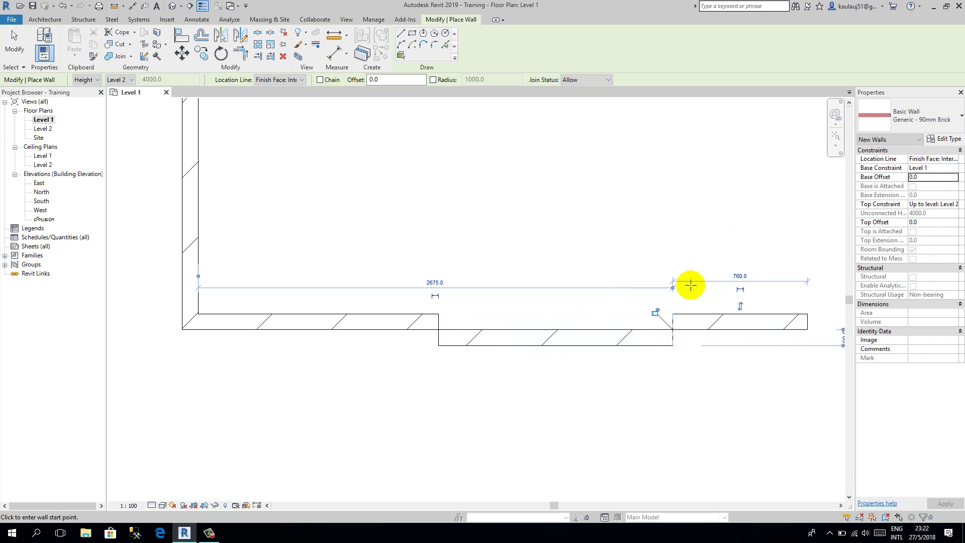
scroll(603, 319, "down", 7)
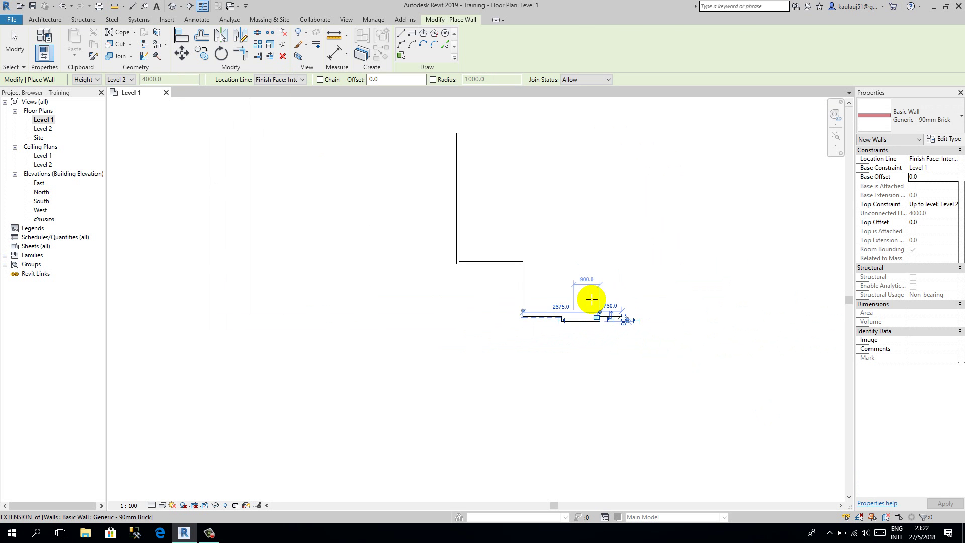
key("Escape")
key("Escape")
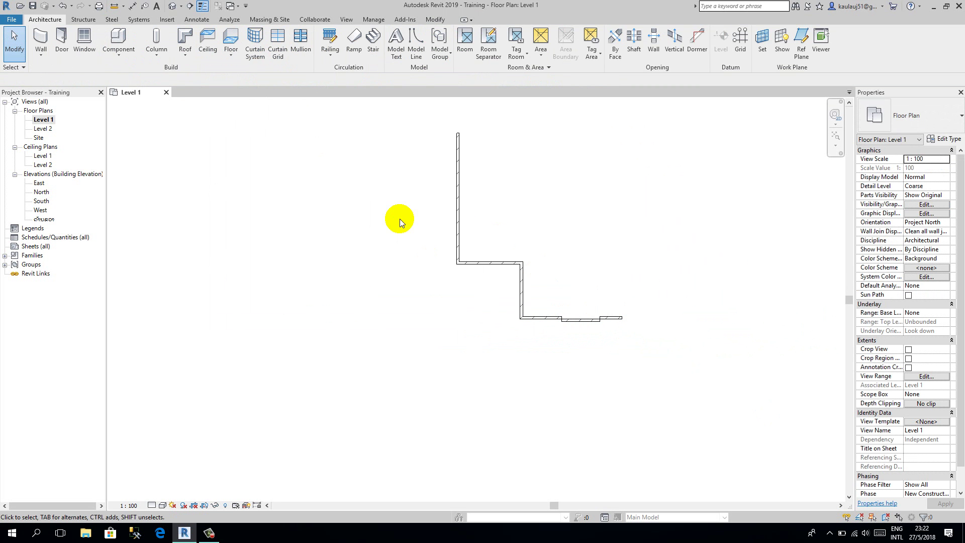
middle_click_drag(518, 189, 412, 221)
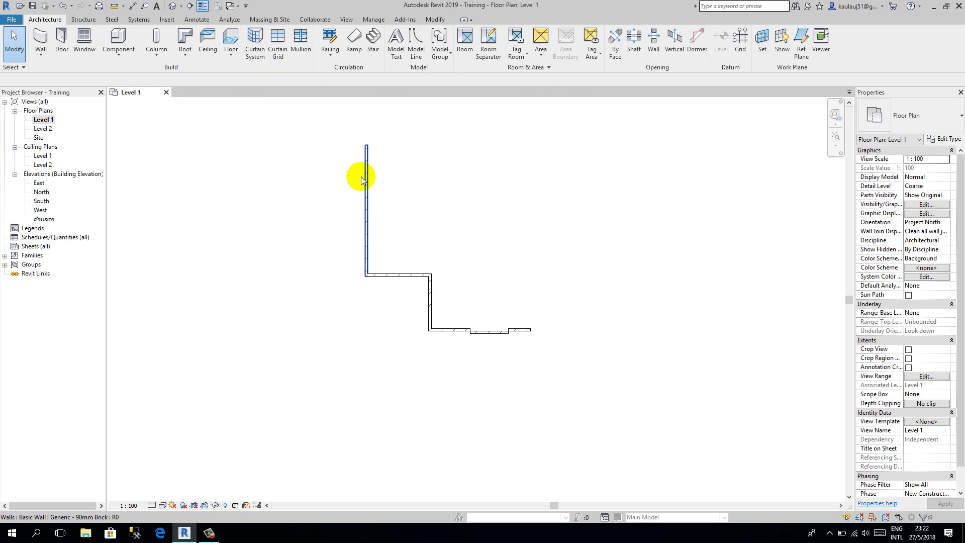
left_click(365, 182)
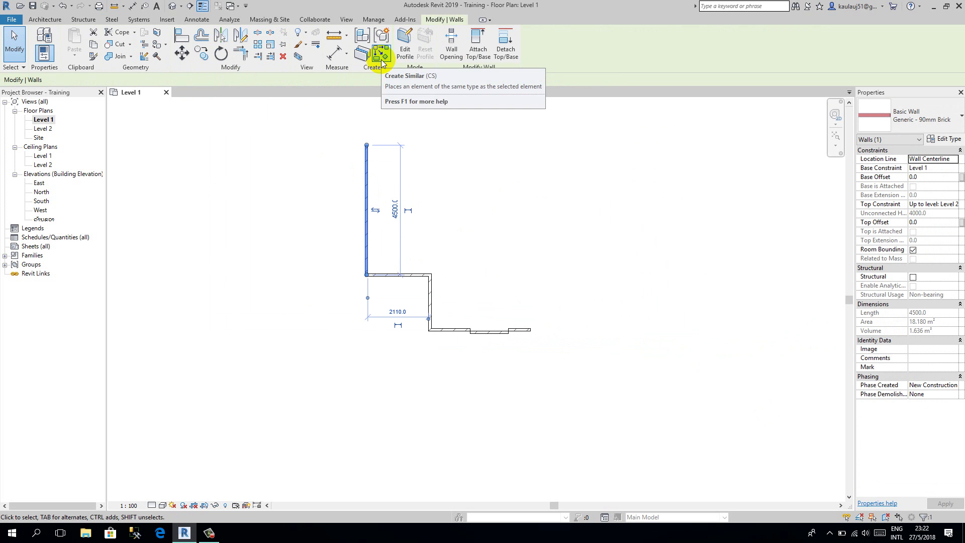
left_click(50, 21)
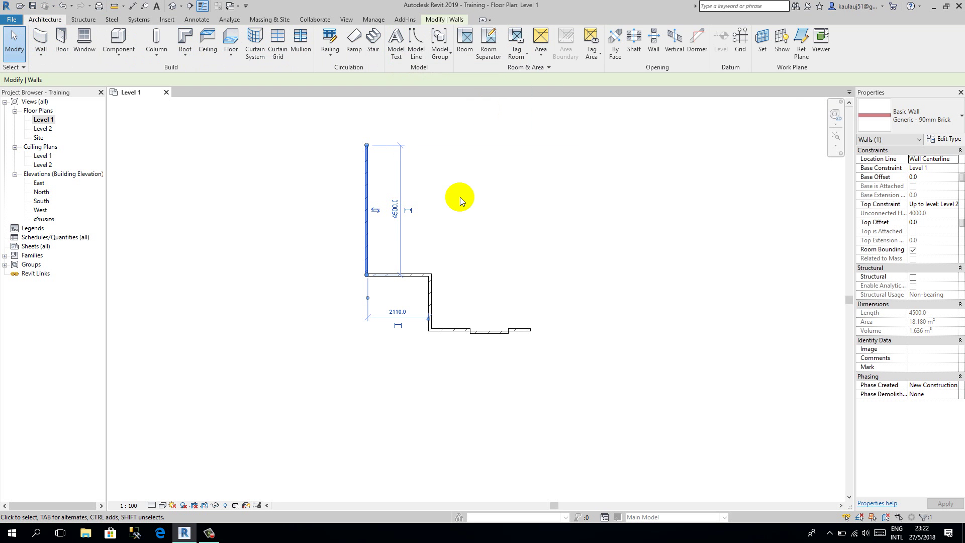
left_click(434, 188)
Step: Use Create Similar on the long vertical wall to draw an upward-bulging arc wall of about 2509 mm radius rightward from its upper end
left_click(366, 161)
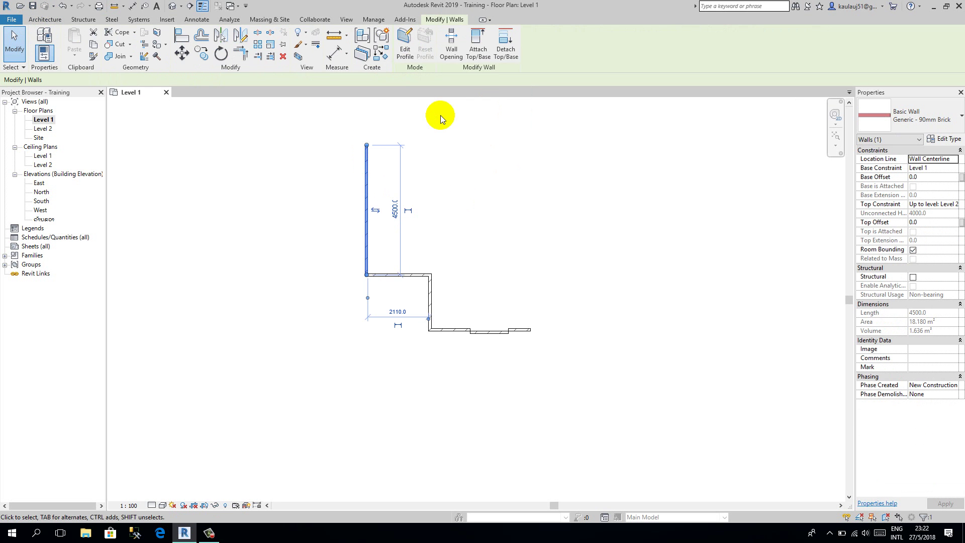
left_click(382, 54)
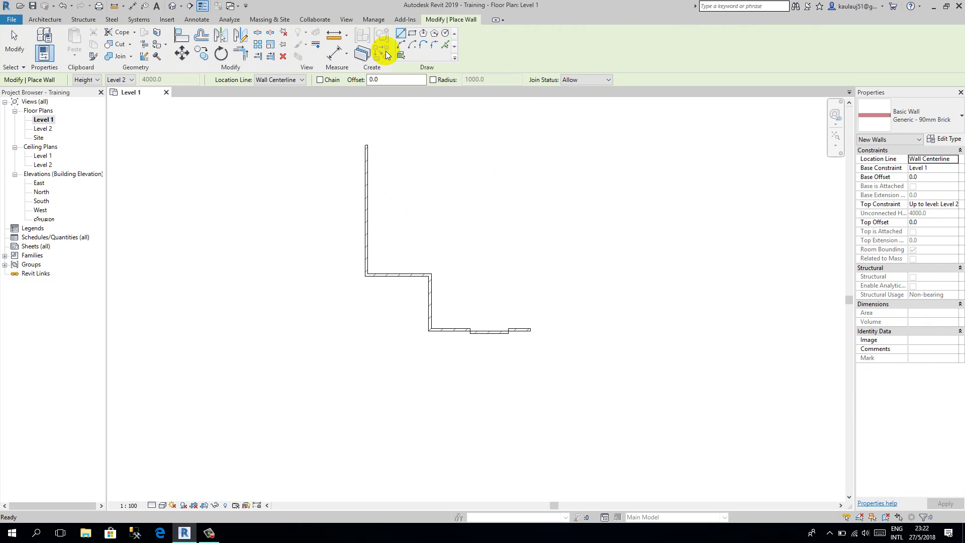
left_click(401, 46)
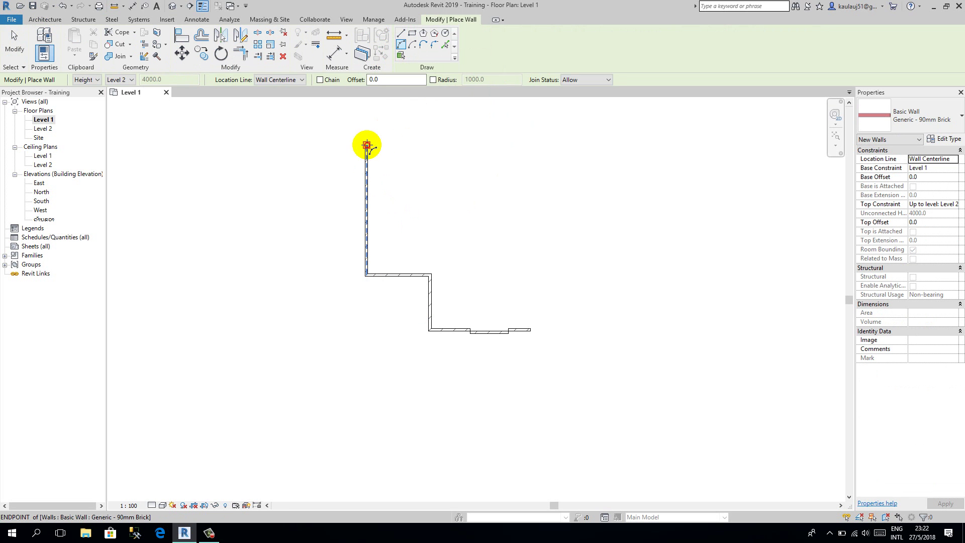
left_click(469, 145)
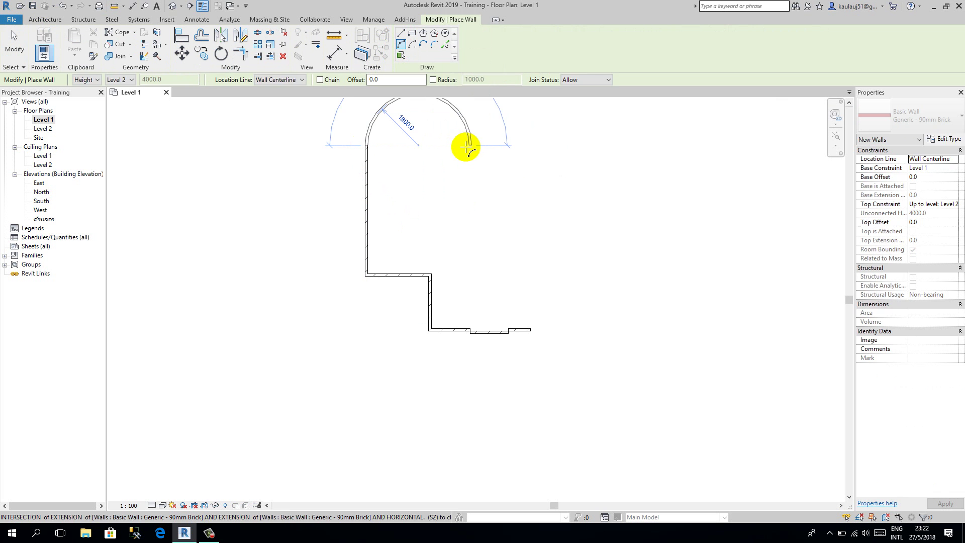
left_click(430, 124)
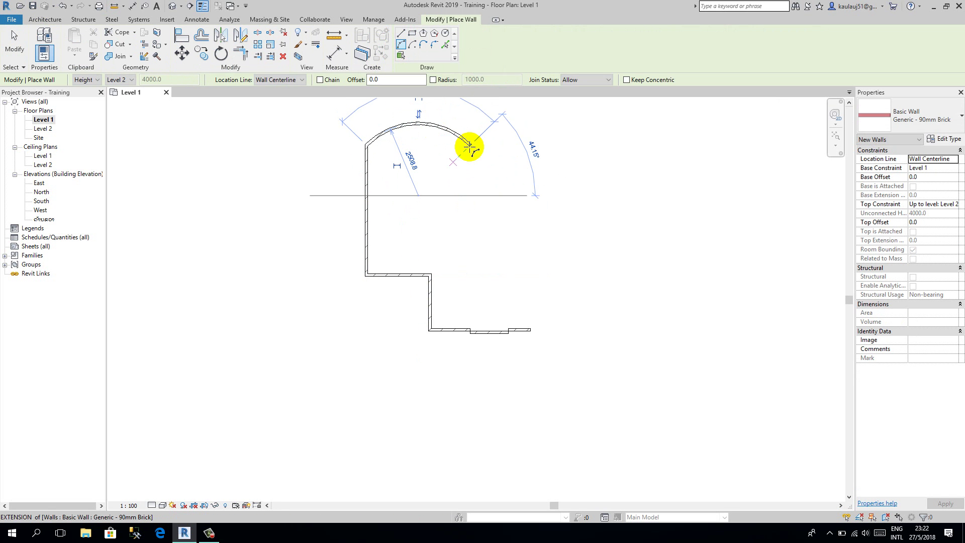
Step: Turn on Chain and draw an outward-bulging arc wall from the first arc's free end to a point about 2100 mm straight below
left_click(469, 145)
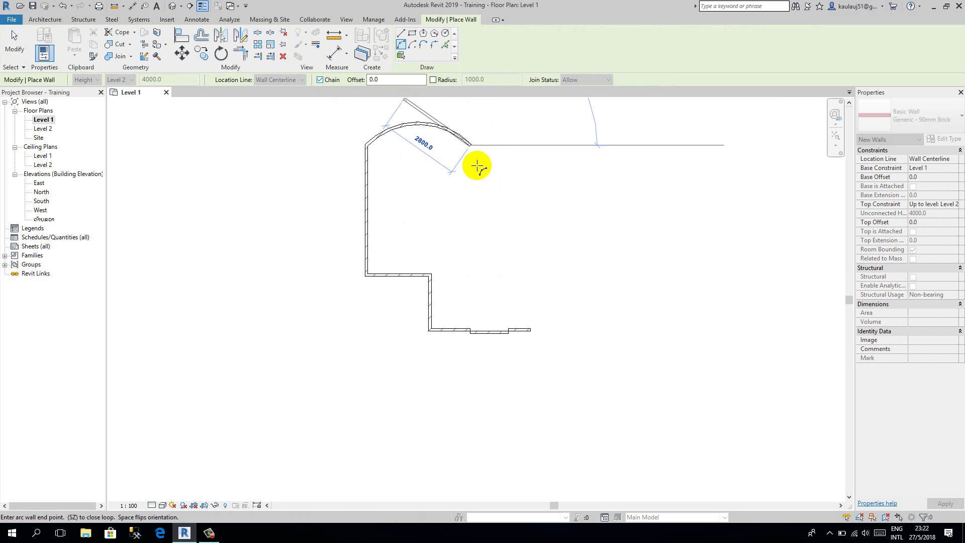
left_click(470, 206)
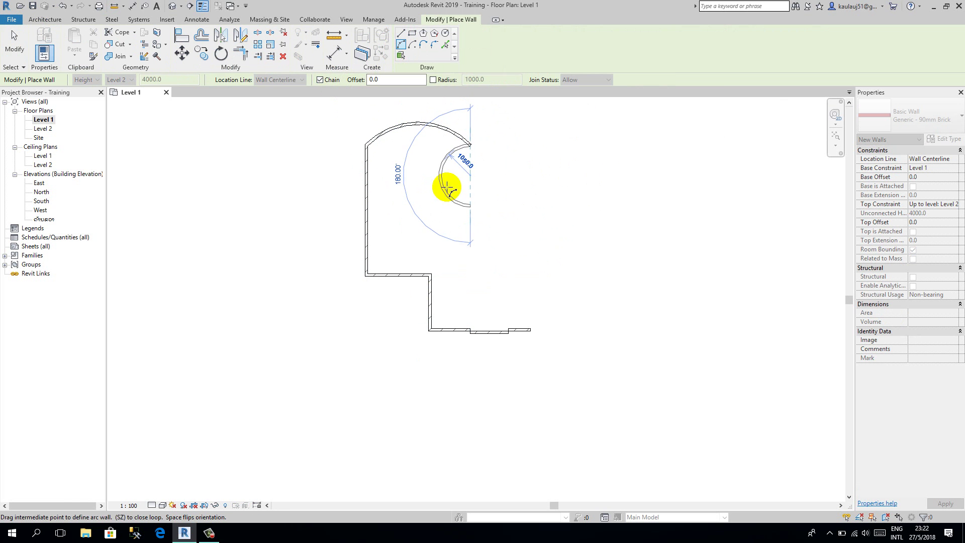
left_click(474, 185)
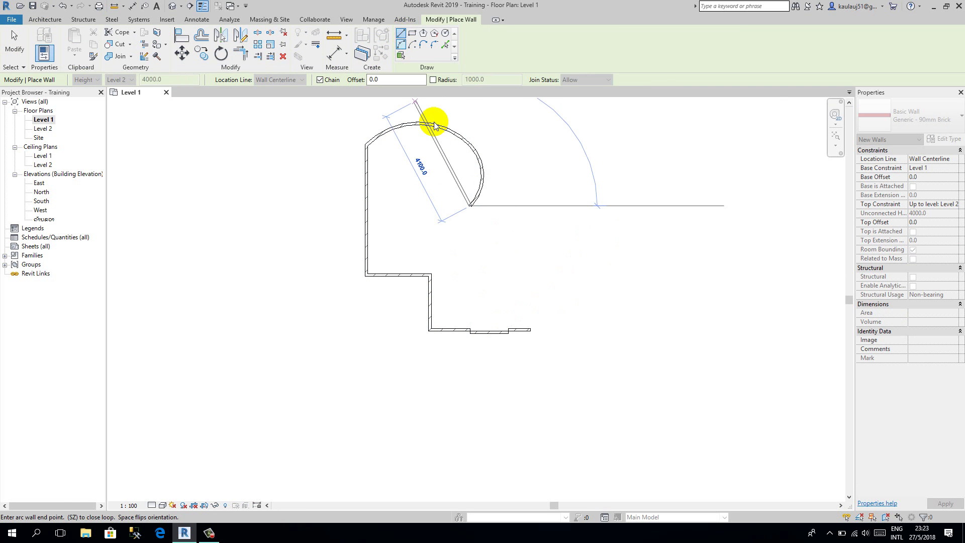
Step: Continue with chained straight walls downward, rightward and about 2245 mm downward to the level of the bottom wall
left_click(470, 266)
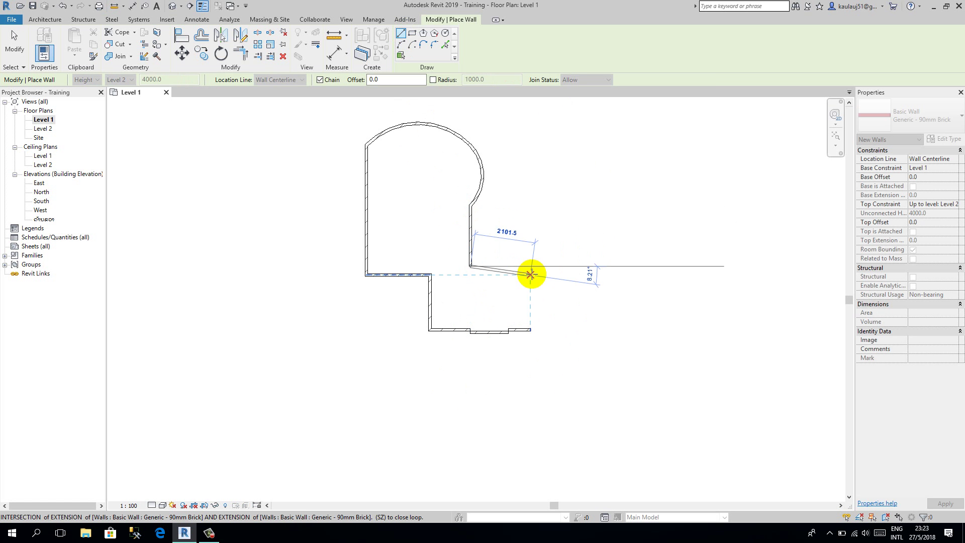
left_click(537, 266)
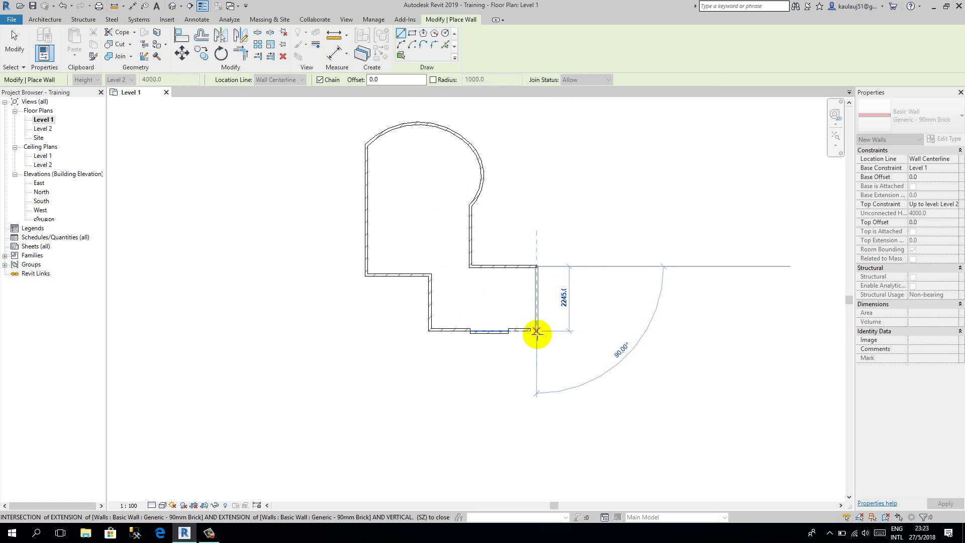
left_click(536, 331)
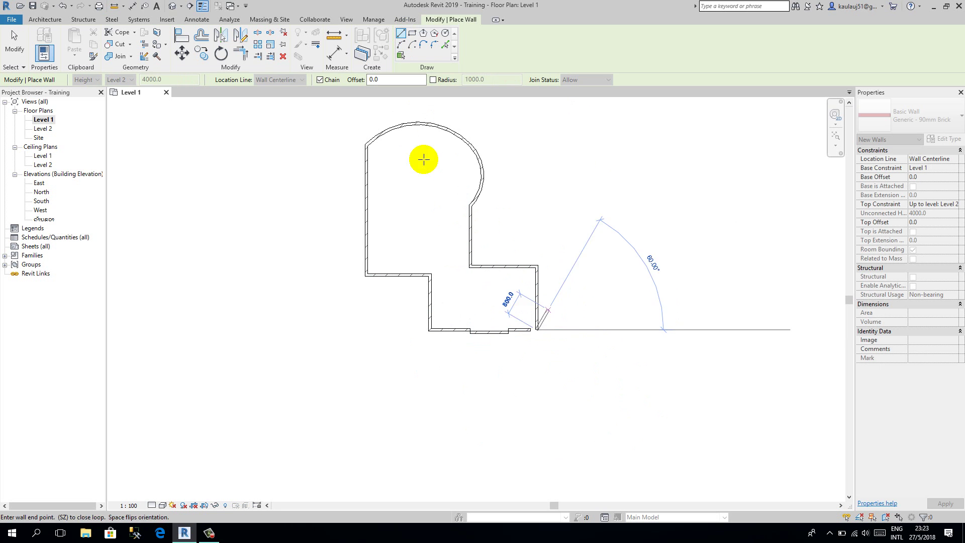
key("Escape")
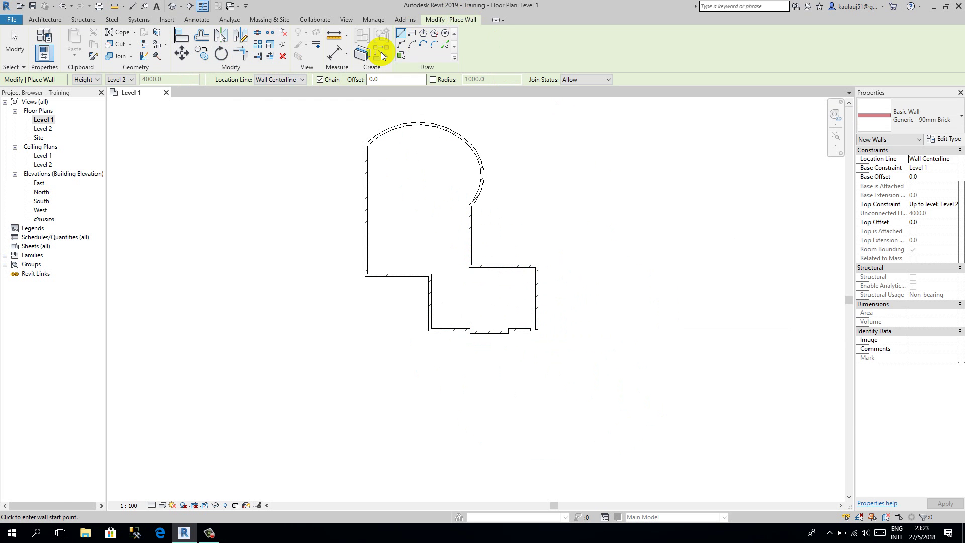
Step: Trim/extend the bottom wall's free end and the adjacent vertical wall to form a closed corner
left_click(245, 50)
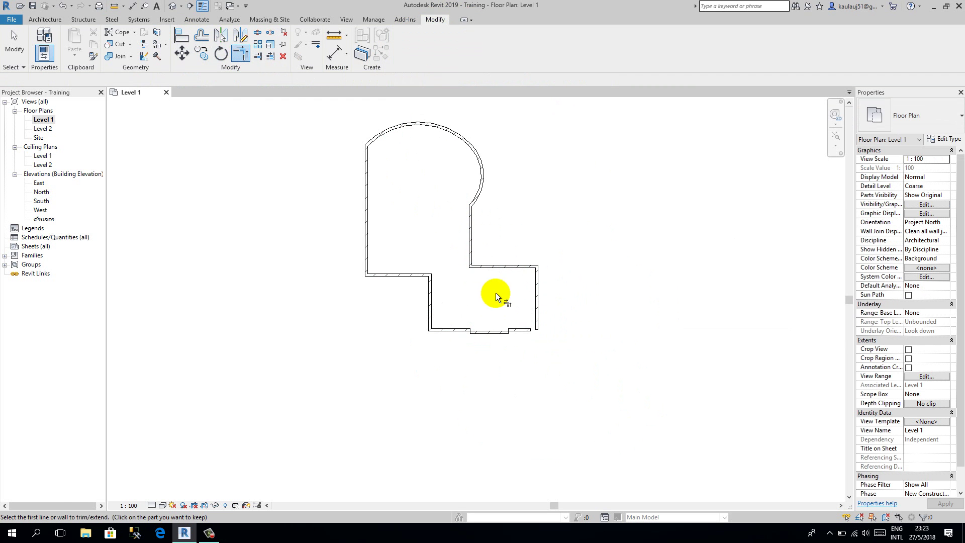
left_click(519, 329)
left_click(540, 318)
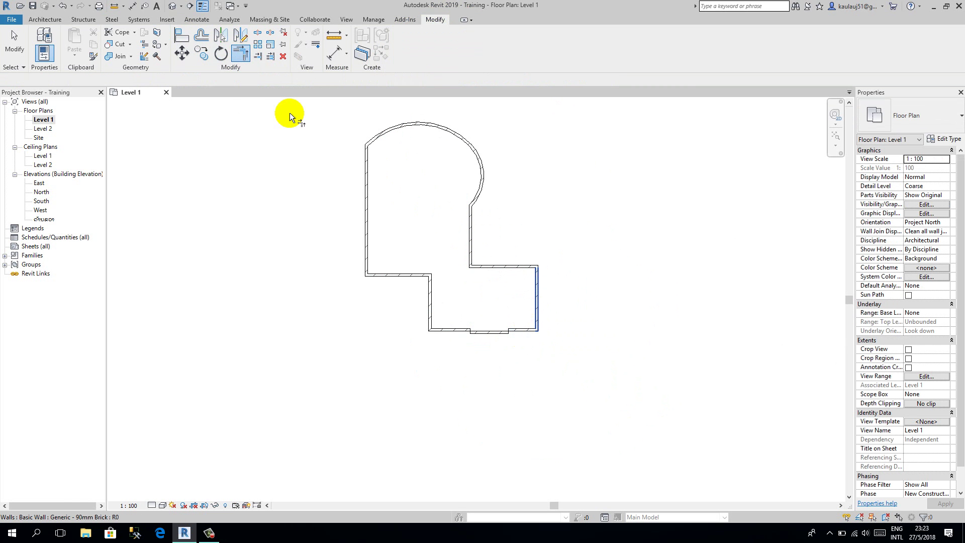
key("Escape")
Step: Open the default 3D view and examine the brick walls and their height between Level 1 and Level 2 from several sides
left_click(171, 7)
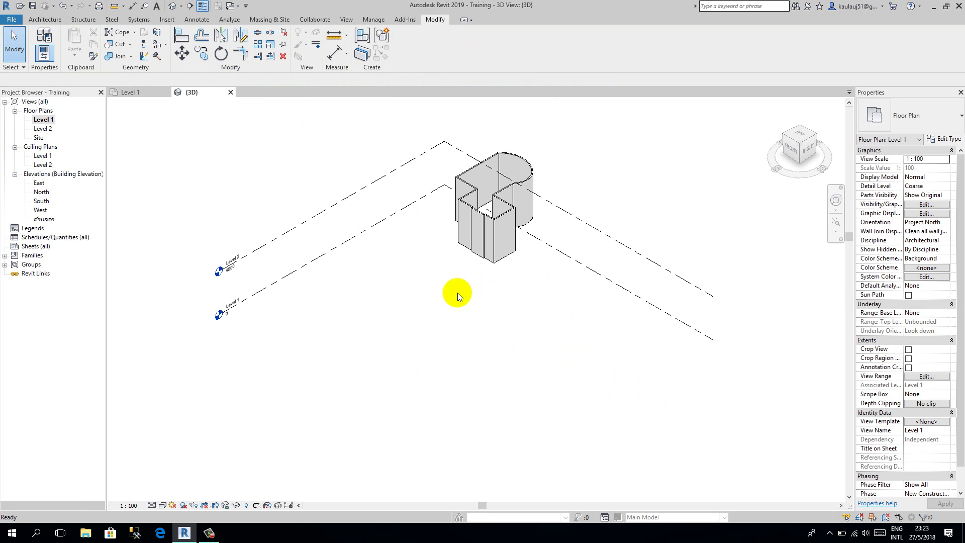
mouse_move(458, 301)
middle_mouse_down()
mouse_move(500, 286)
mouse_move(548, 288)
mouse_move(468, 319)
mouse_move(455, 313)
middle_mouse_up()
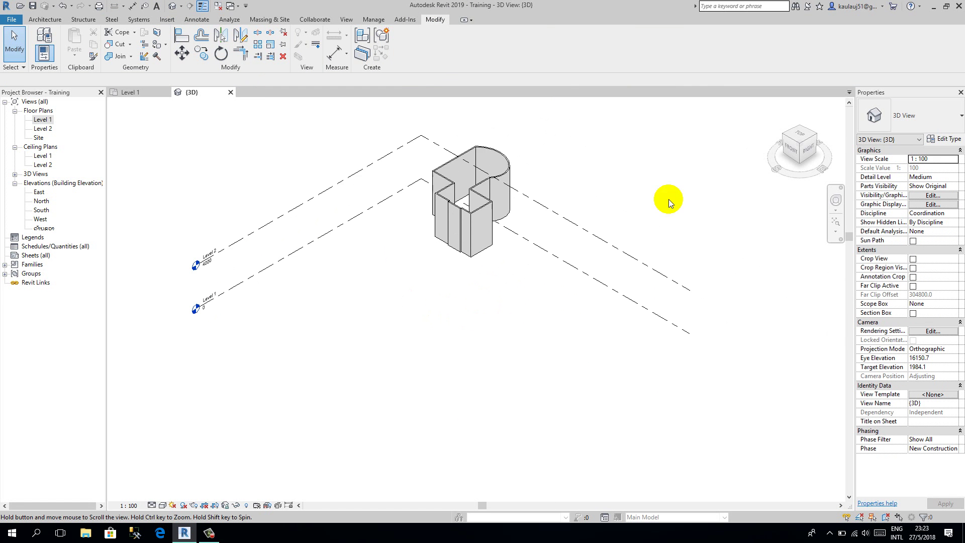
left_click(806, 148)
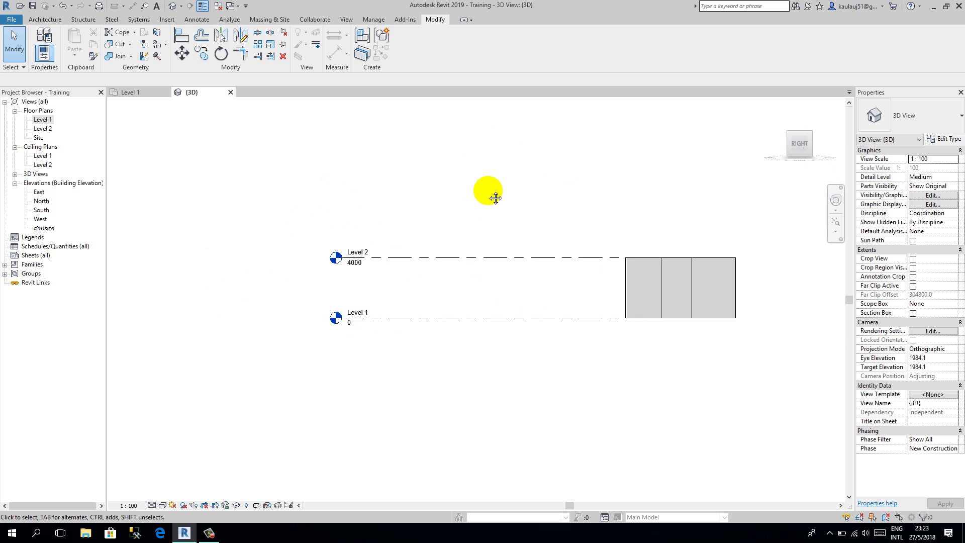
middle_click_drag(493, 192, 435, 328, "shift")
scroll(436, 327, "up", 3)
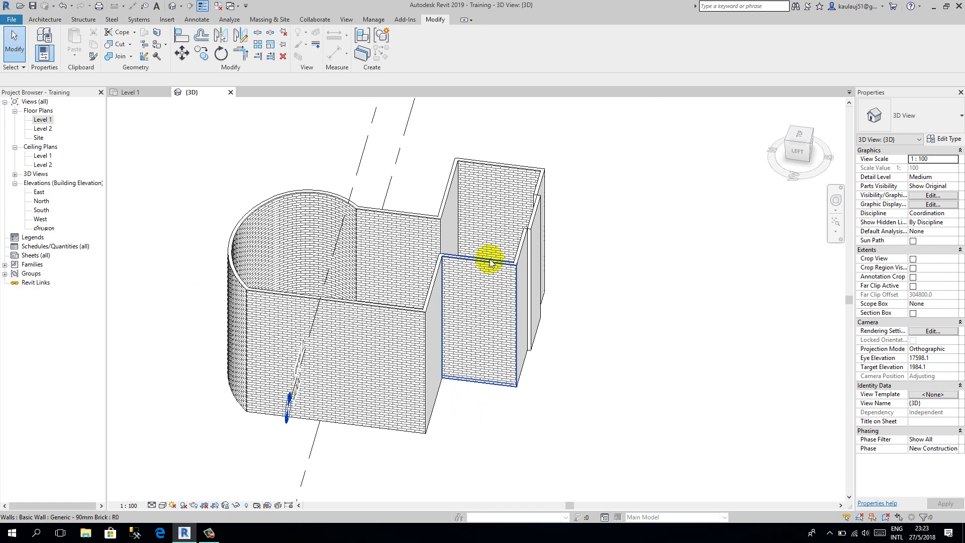
Step: Change the short straight wall beside the long front wall to the Basic Wall type Generic - 300mm
left_click(478, 266)
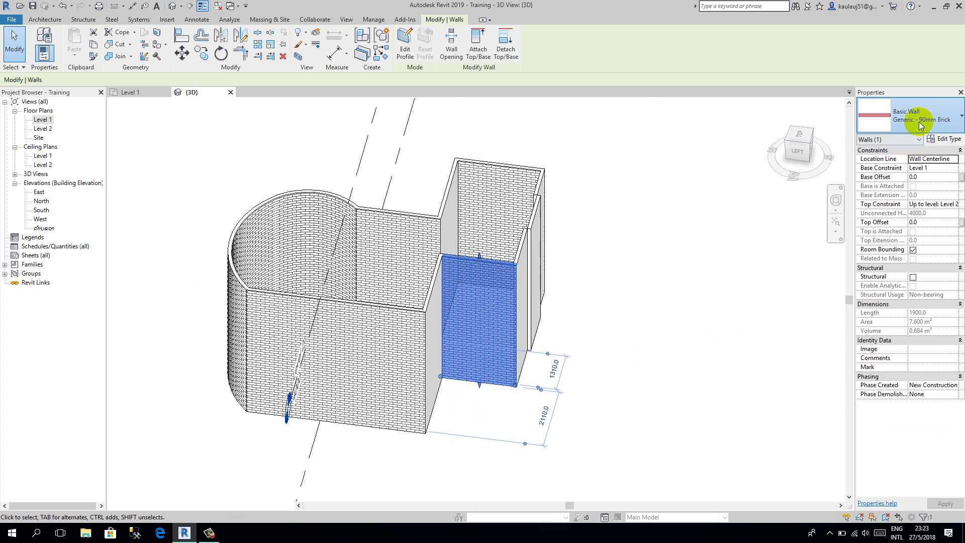
left_click(921, 126)
left_click(857, 254)
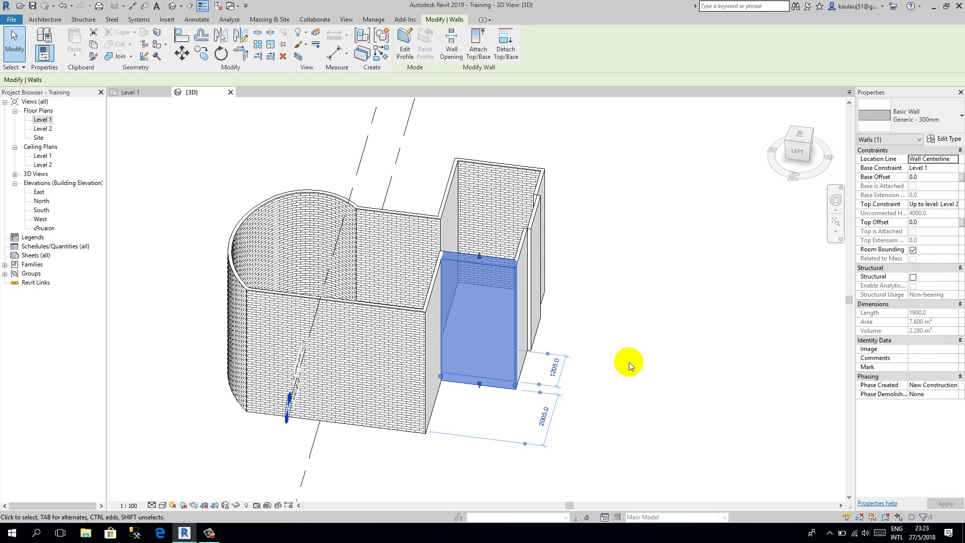
left_click(628, 362)
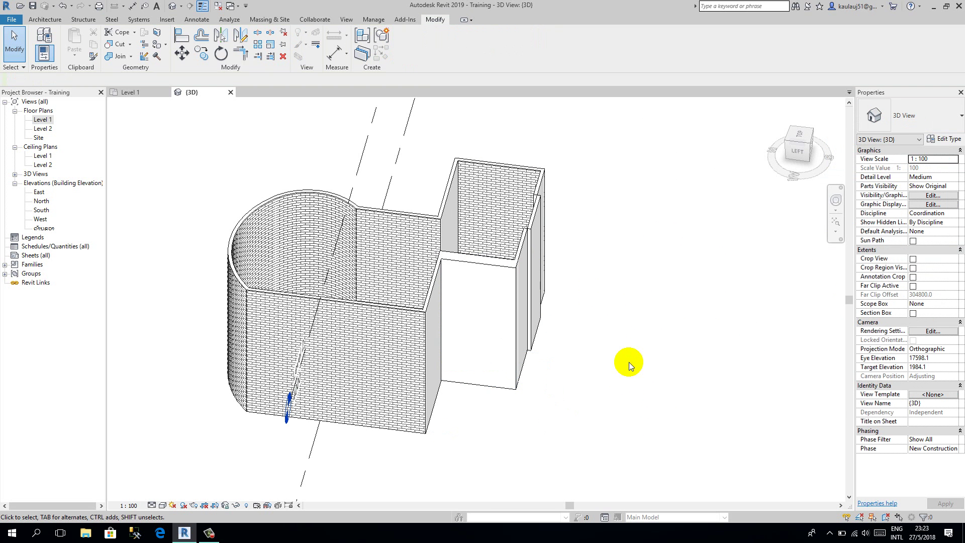
Step: Change the short wall that projects from the end of the outline to the wall type CW 102-50-215p
left_click(537, 213)
left_click(909, 125)
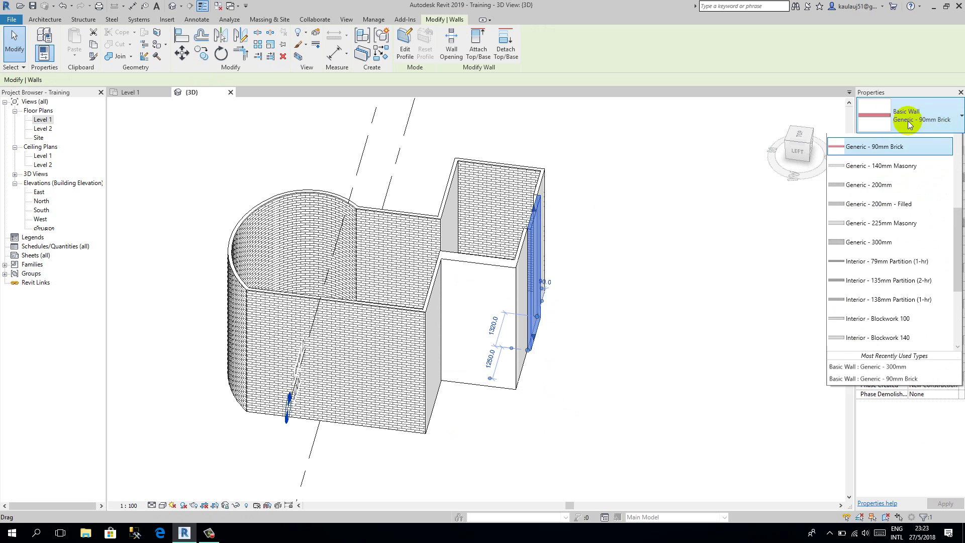
scroll(905, 197, "up", 5)
left_click(859, 210)
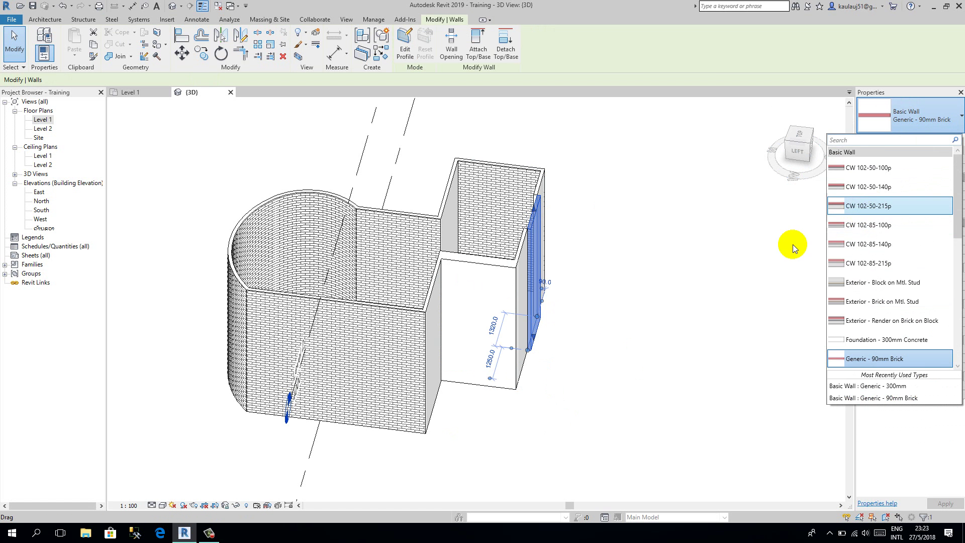
left_click(669, 292)
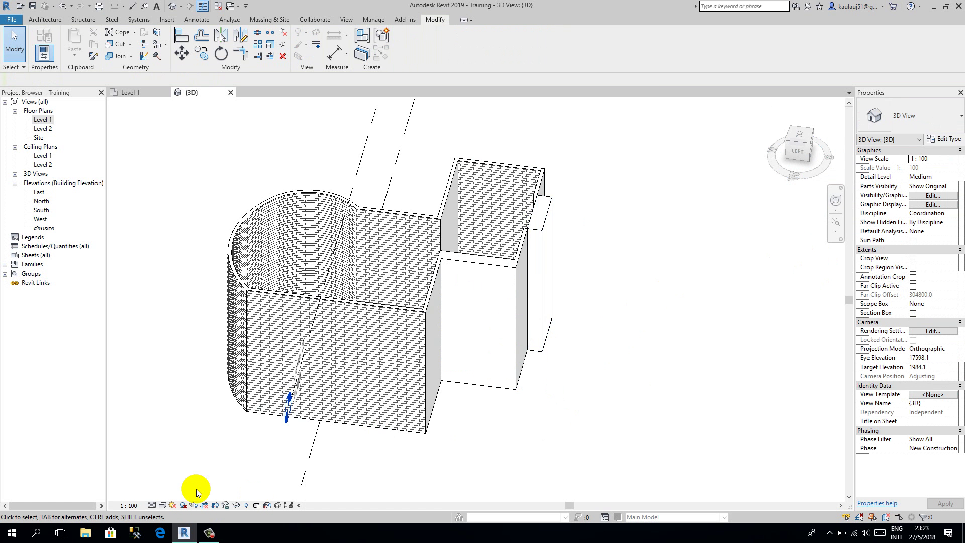
Step: Switch the 3D view to the Realistic visual style so the walls display their material textures
left_click(162, 505)
left_click(186, 483)
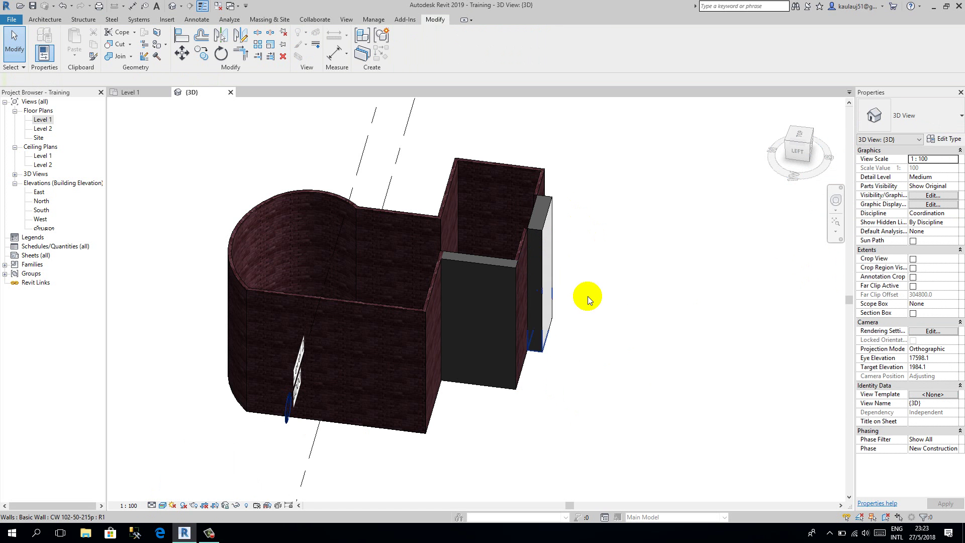
middle_click_drag(584, 302, 428, 296, "shift")
scroll(428, 296, "down", 3)
Step: Select both level markers in the 3D view and hide these elements in the view
left_click_drag(280, 174, 220, 386)
right_click(257, 325)
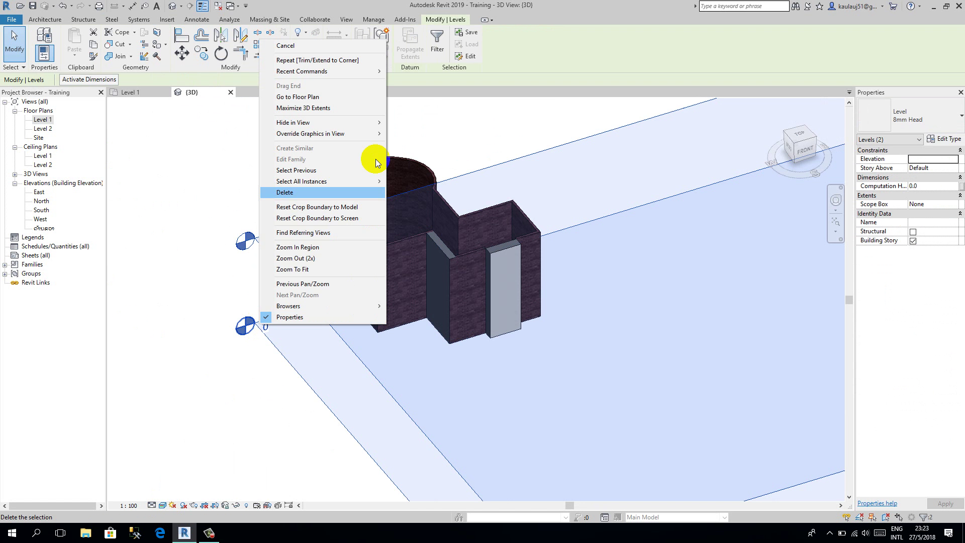
left_click(427, 122)
middle_click_drag(379, 142, 501, 187, "shift")
left_click(360, 284)
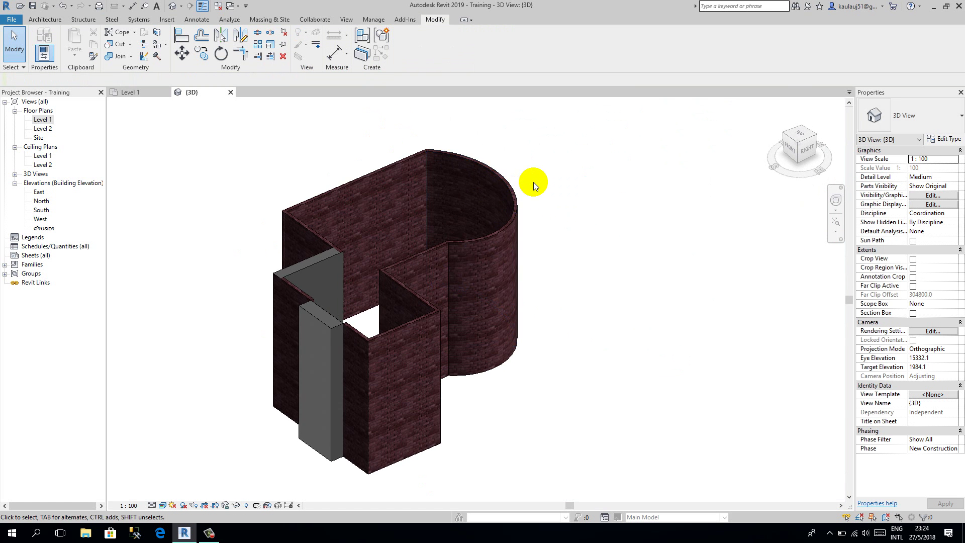
middle_click_drag(457, 345, 367, 147, "shift")
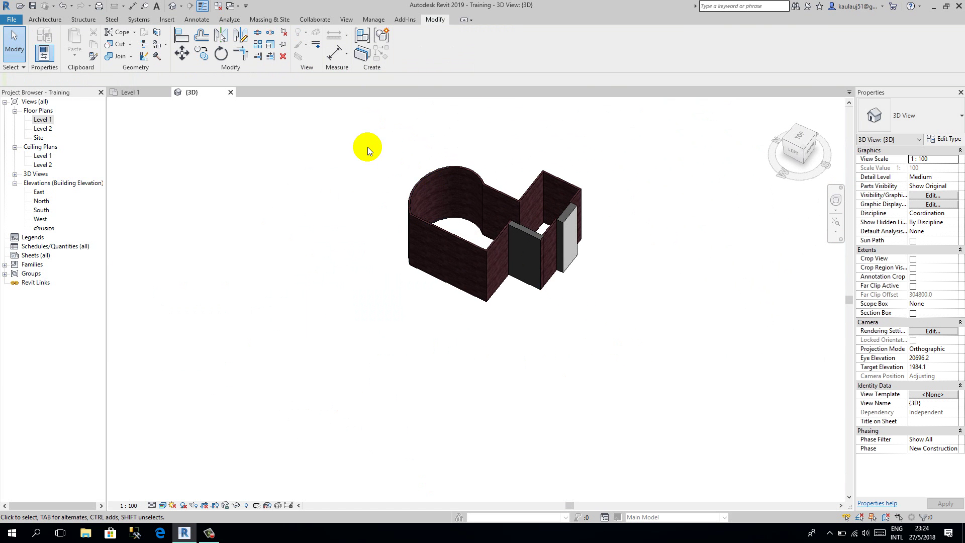
Step: Cut a rectangular Wall Opening in the long straight brick wall, in its half nearer the Generic - 300mm wall
left_click(44, 19)
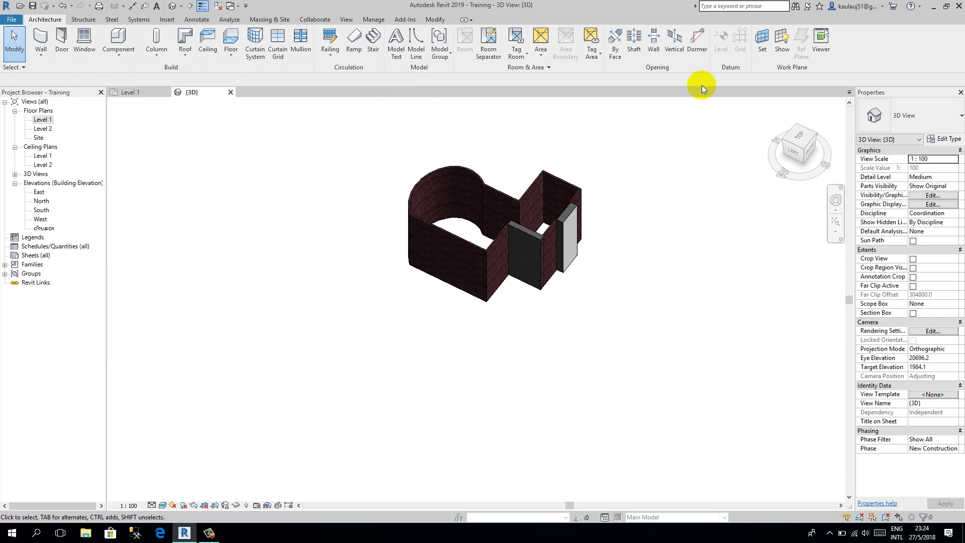
left_click(653, 46)
left_click(654, 47)
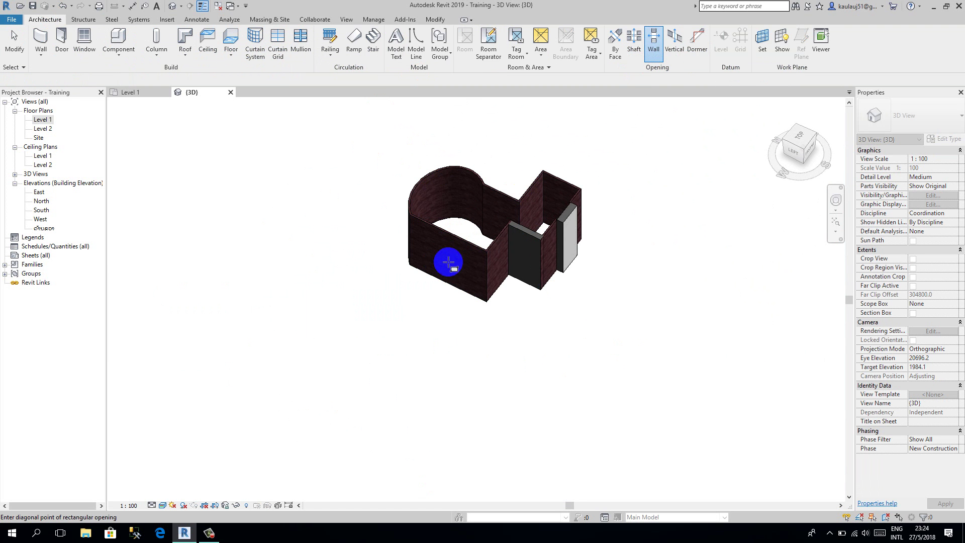
left_click(480, 248)
scroll(442, 257, "up", 5)
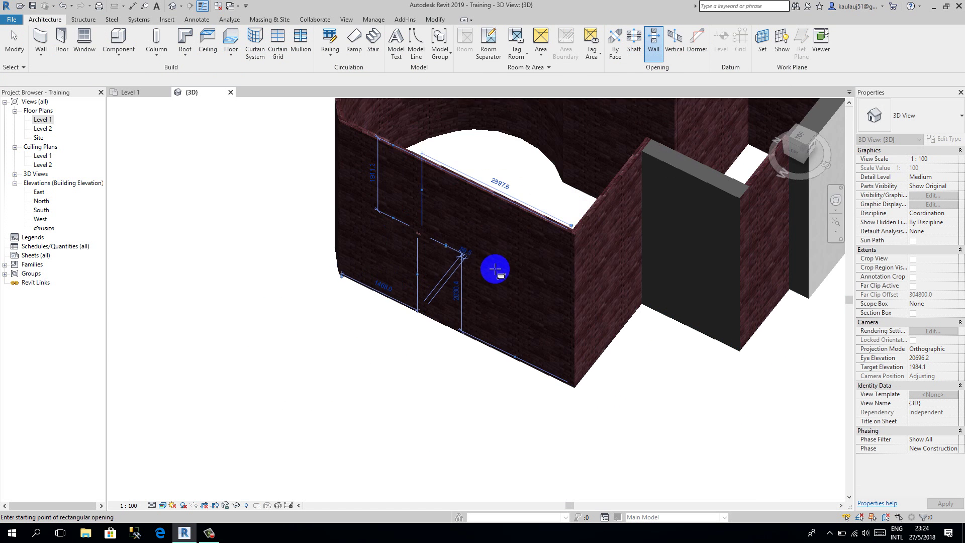
middle_click_drag(511, 284, 459, 224, "shift")
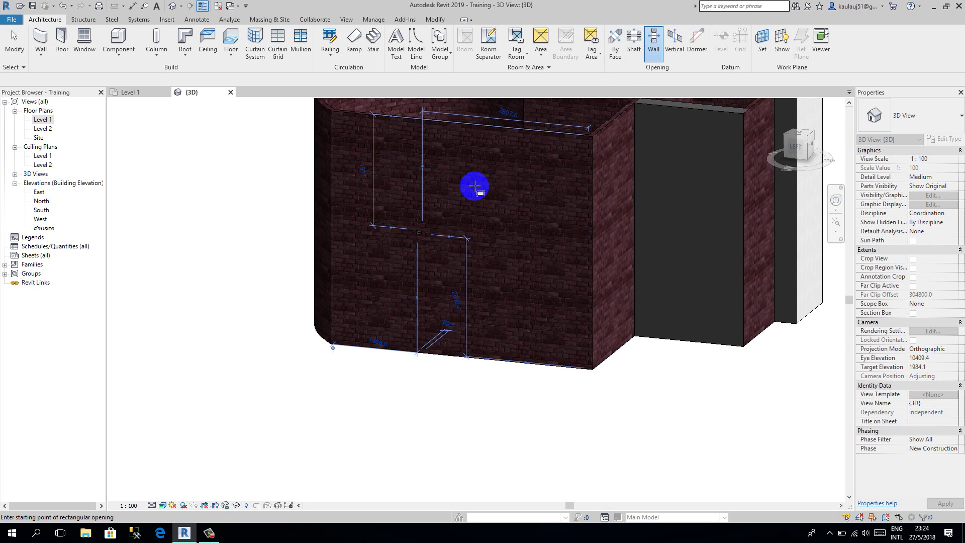
left_click(487, 204)
left_click(531, 261)
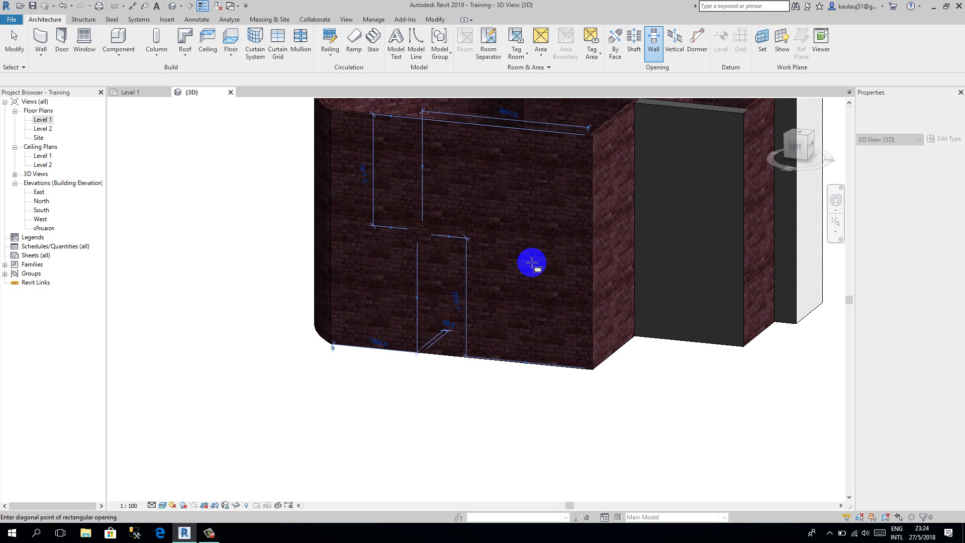
left_click(475, 364)
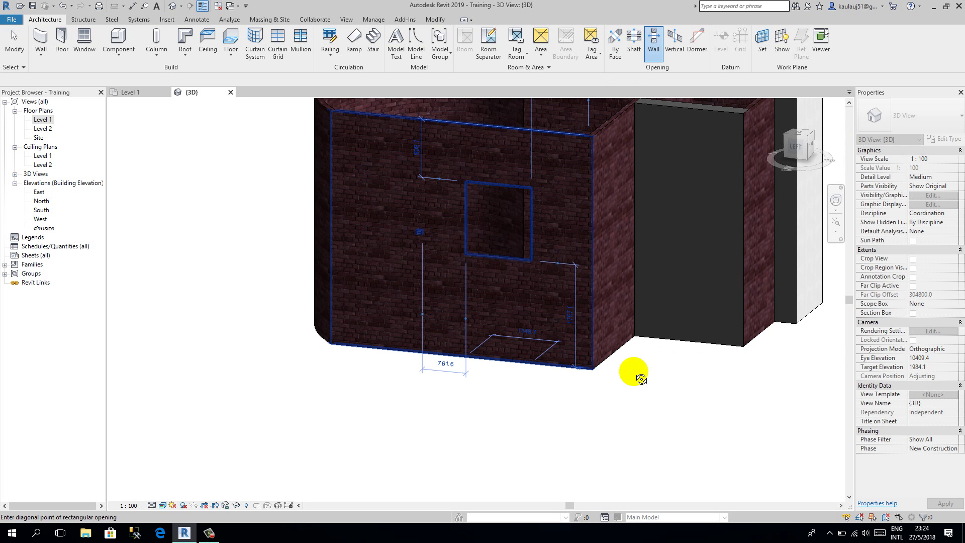
middle_click_drag(633, 375, 491, 420, "shift")
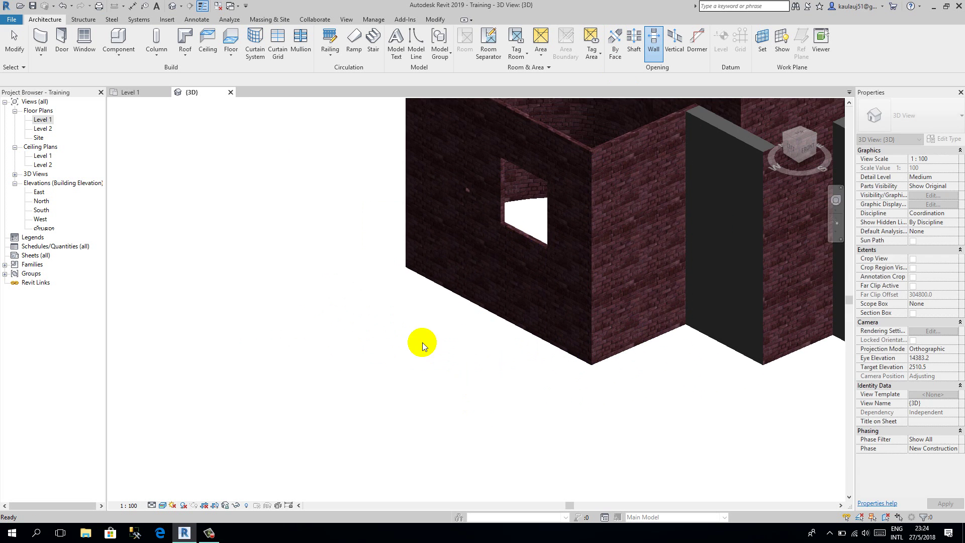
scroll(421, 302, "down", 4)
key("Escape")
key("Escape")
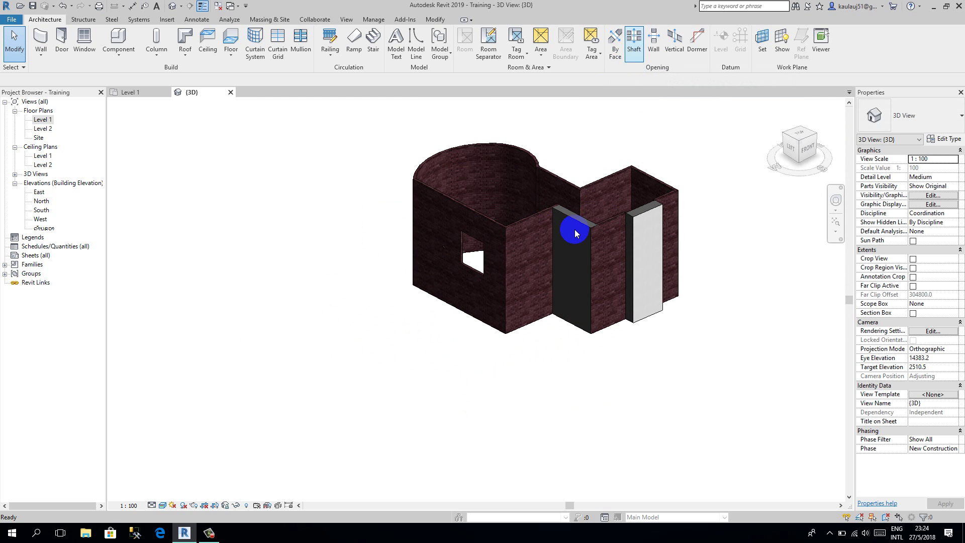
Step: Edit the long brick wall's profile from the Left view, sketching a smaller rectangle beside the existing opening, and finish the sketch
middle_click_drag(446, 345, 497, 354, "shift")
left_click(430, 218)
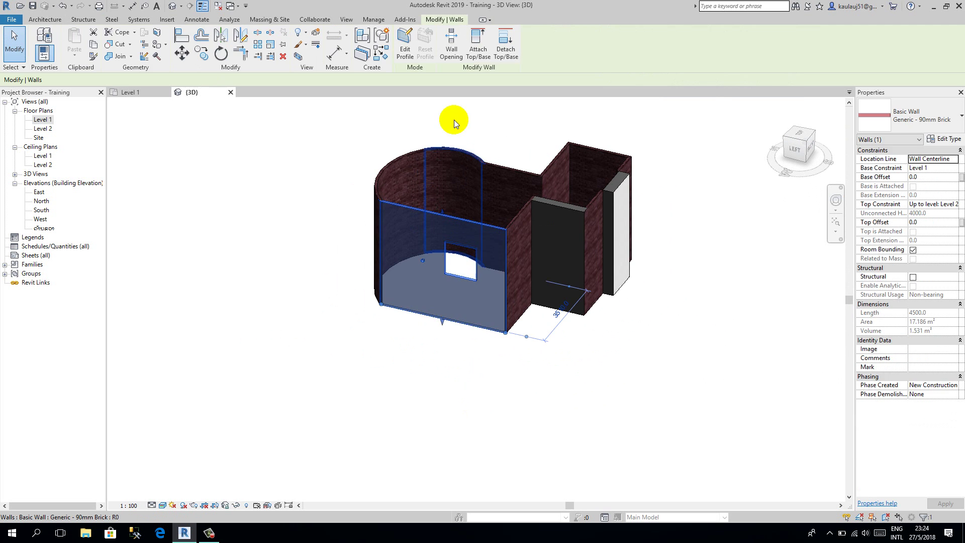
left_click(407, 50)
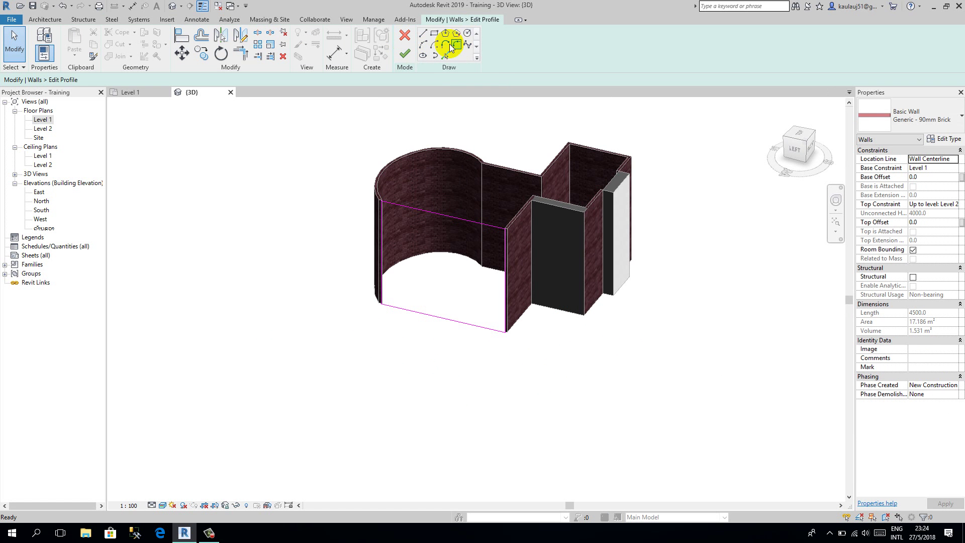
left_click(800, 152)
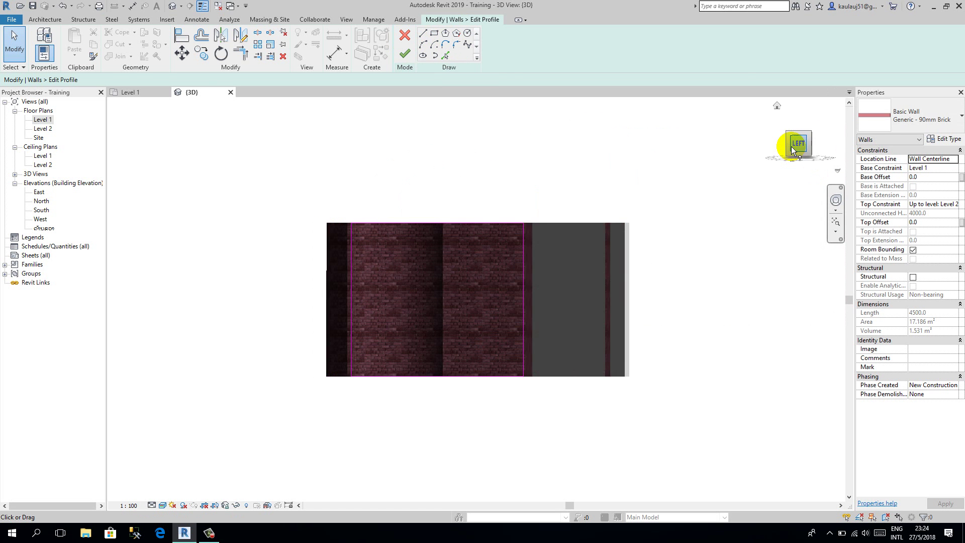
left_click(434, 34)
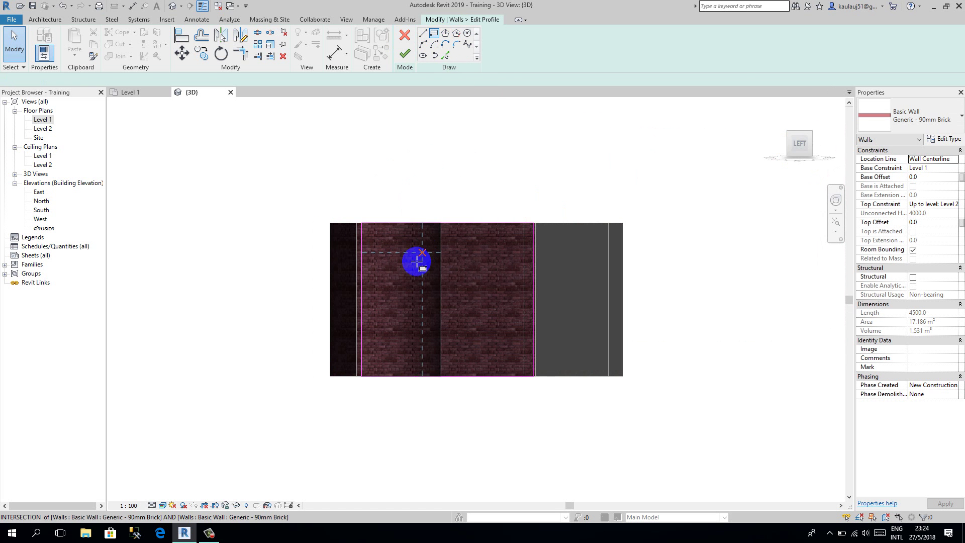
left_click(409, 300)
left_click(434, 327)
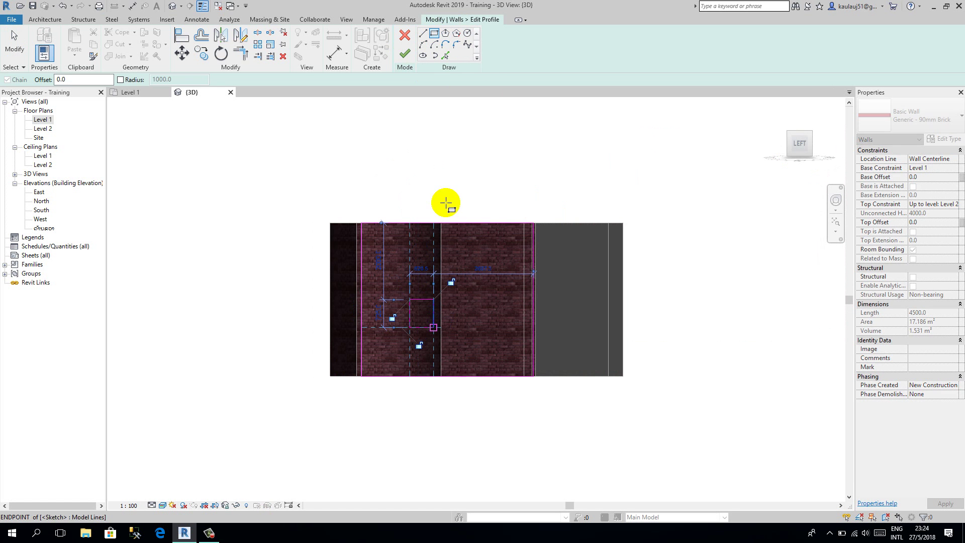
left_click(405, 53)
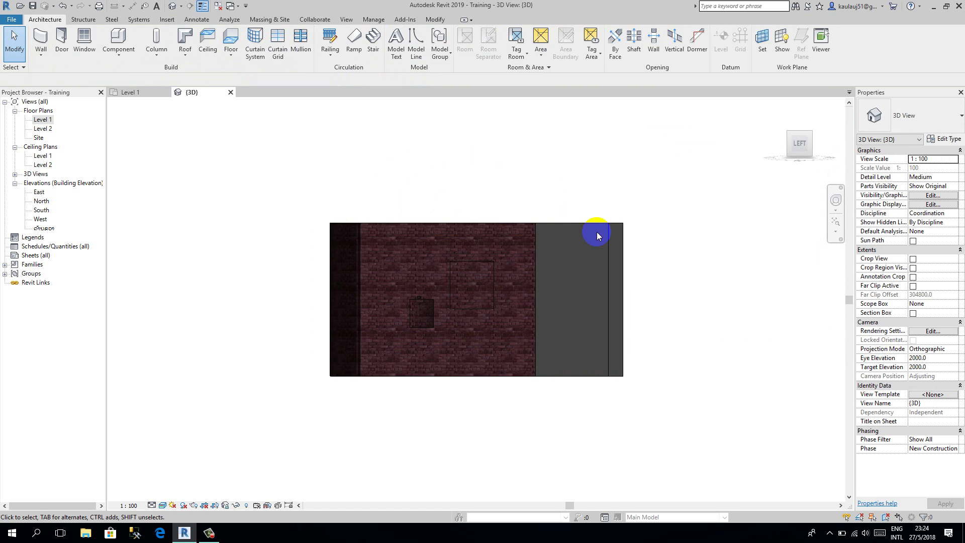
Step: Examine the two openings in the long brick wall from several 3D angles, with the wall selected to compare its opening and profile options
middle_click_drag(657, 233, 375, 373, "shift")
scroll(339, 345, "up", 3)
scroll(433, 375, "down", 2)
middle_click_drag(434, 374, 368, 353, "shift")
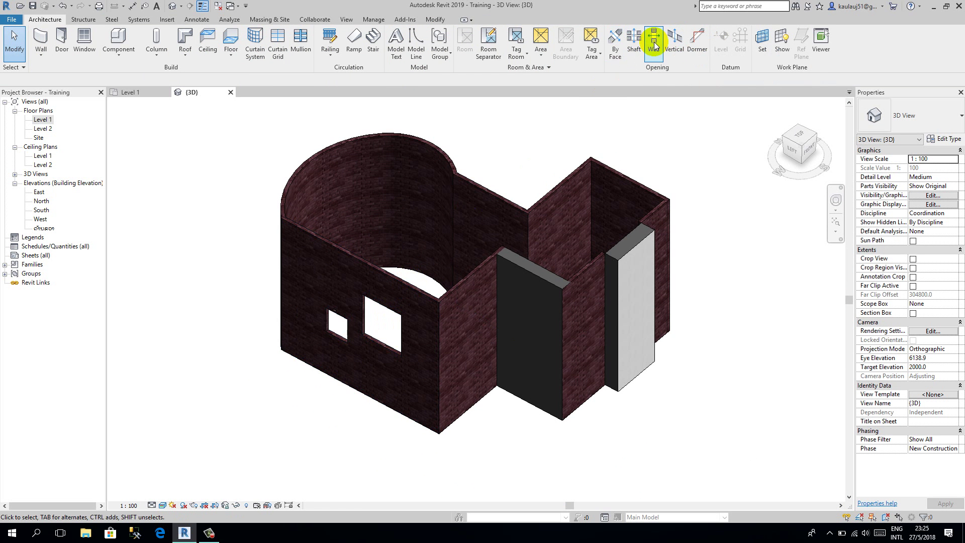
left_click(354, 259)
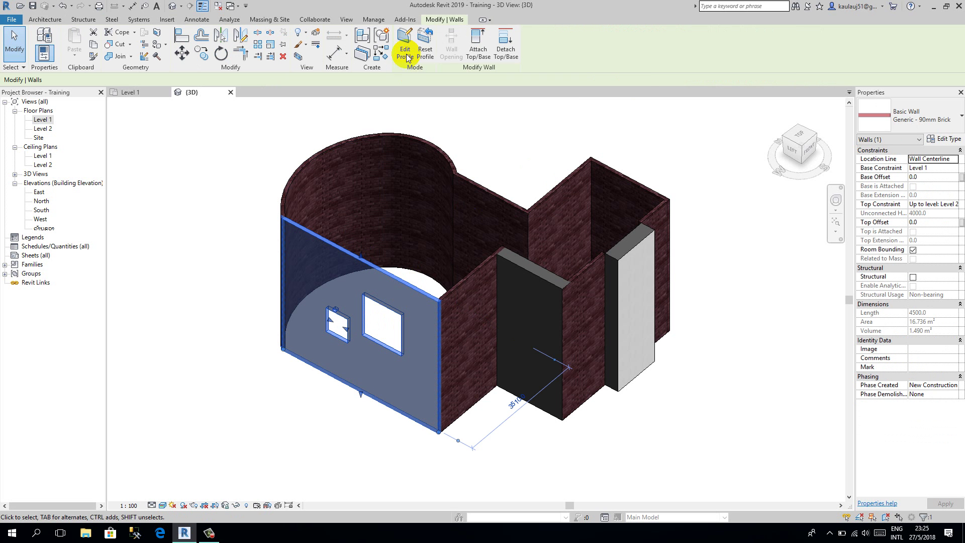
left_click(706, 161)
middle_click_drag(444, 275, 409, 259, "shift")
middle_click_drag(269, 168, 190, 295, "shift")
Step: Enable the Structural property on the straight brick wall opposite the CW 102-50-215p wall and check its structural usage and rebar cover settings
left_click(507, 246)
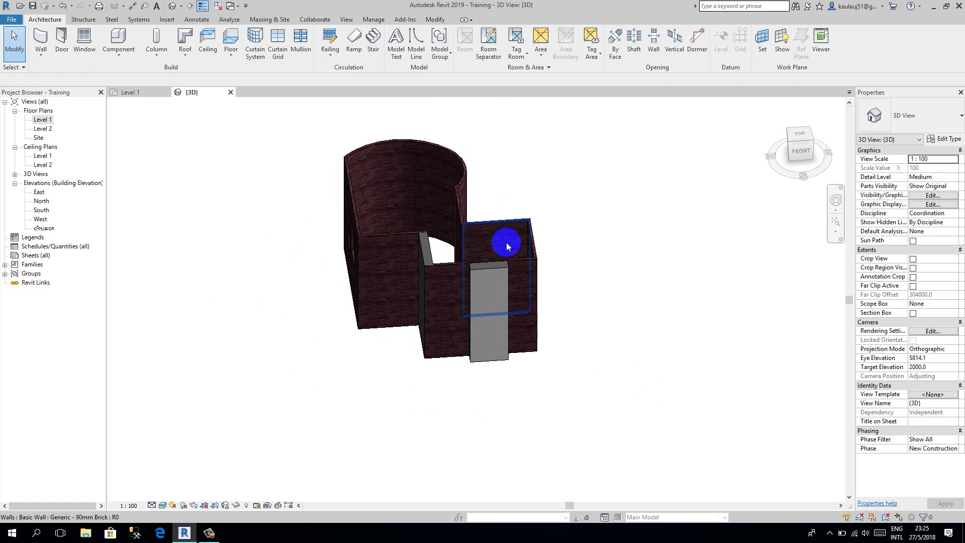
left_click(526, 242)
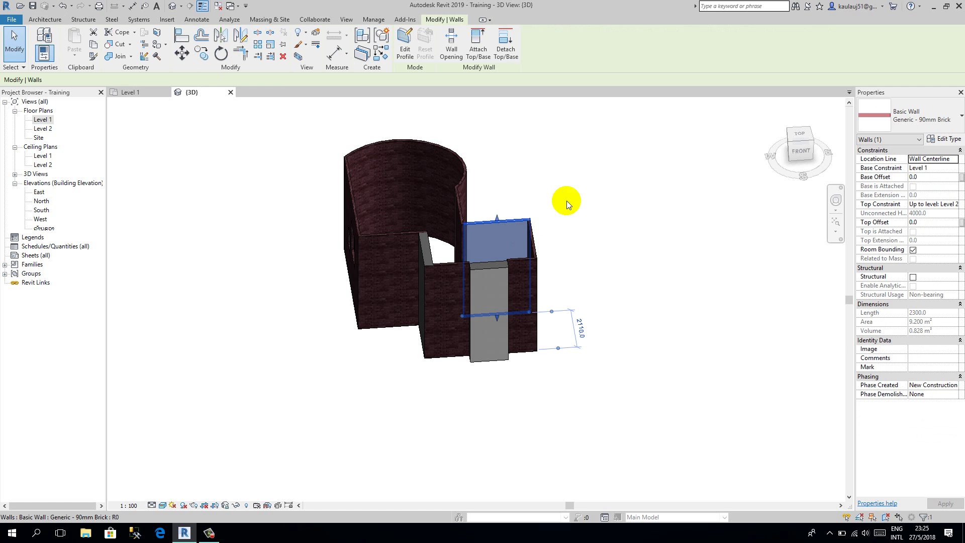
left_click(465, 278)
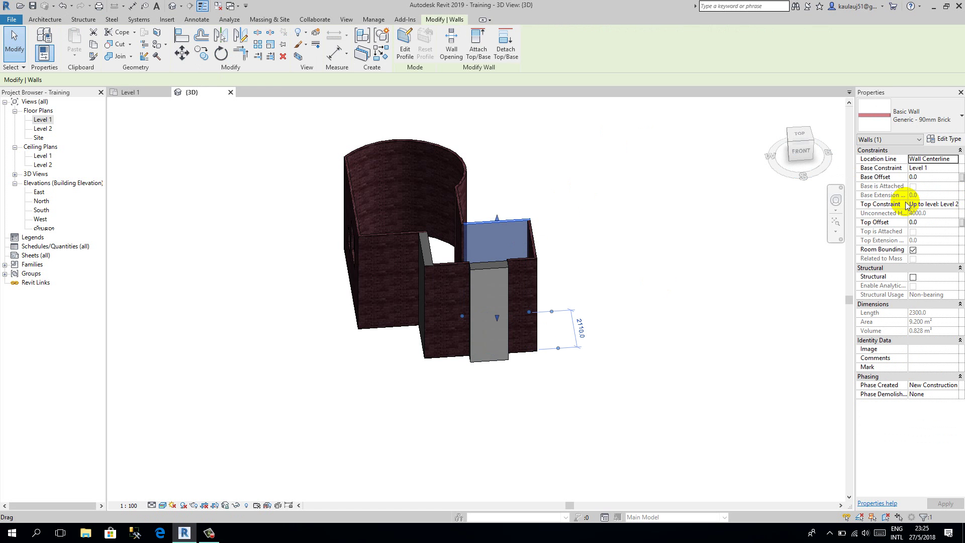
left_click(577, 224)
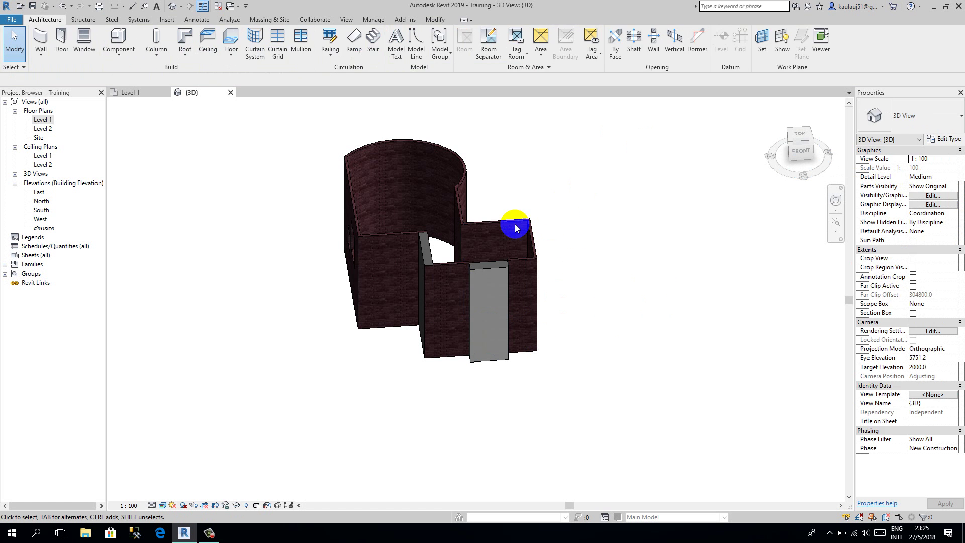
left_click(523, 234)
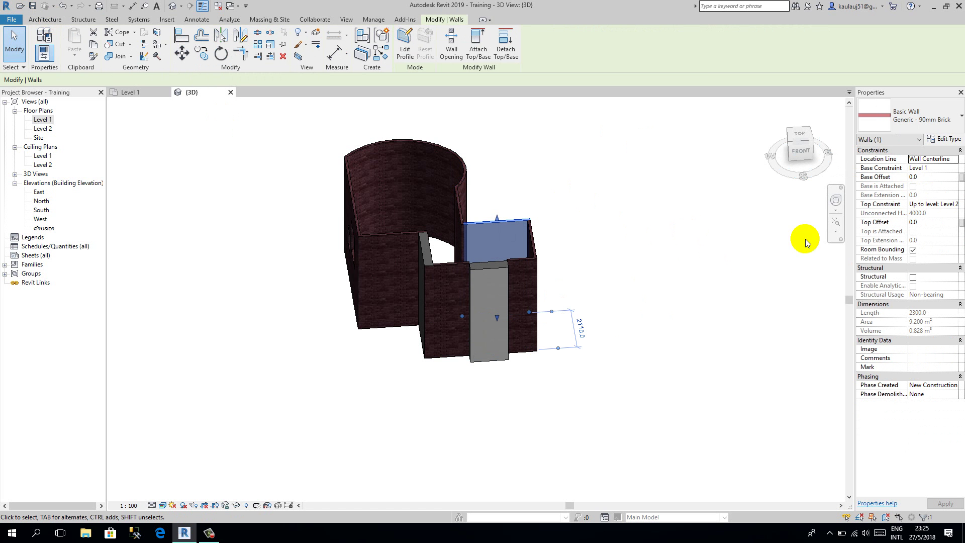
left_click(913, 277)
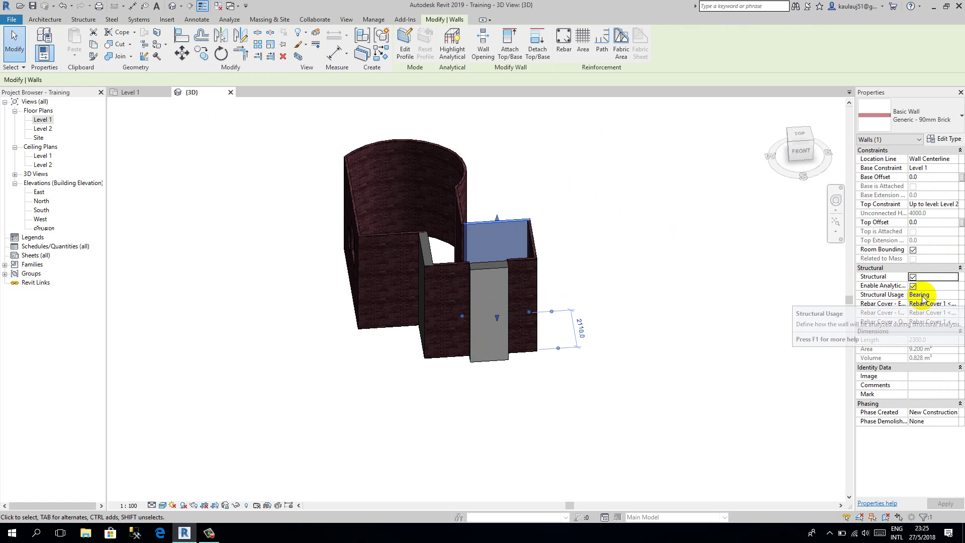
left_click(954, 311)
left_click(678, 319)
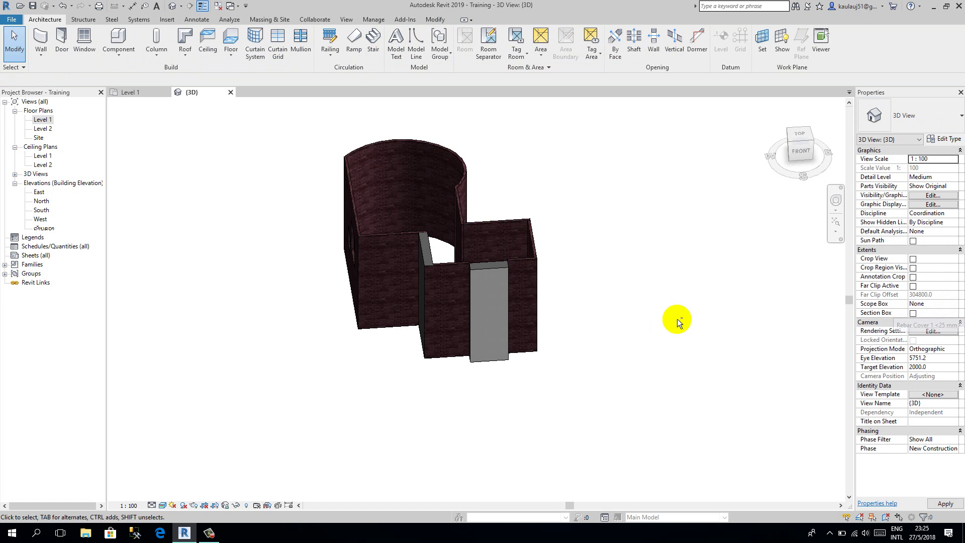
Step: Turn off Room Bounding for the structural brick wall and reselect it to check its properties
middle_click_drag(560, 319, 483, 255, "shift")
left_click(468, 263)
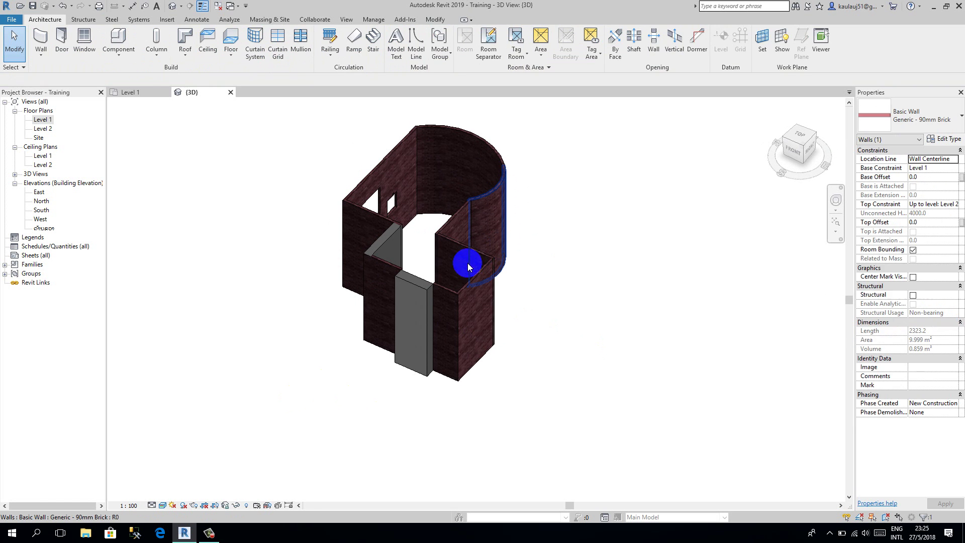
left_click(463, 249)
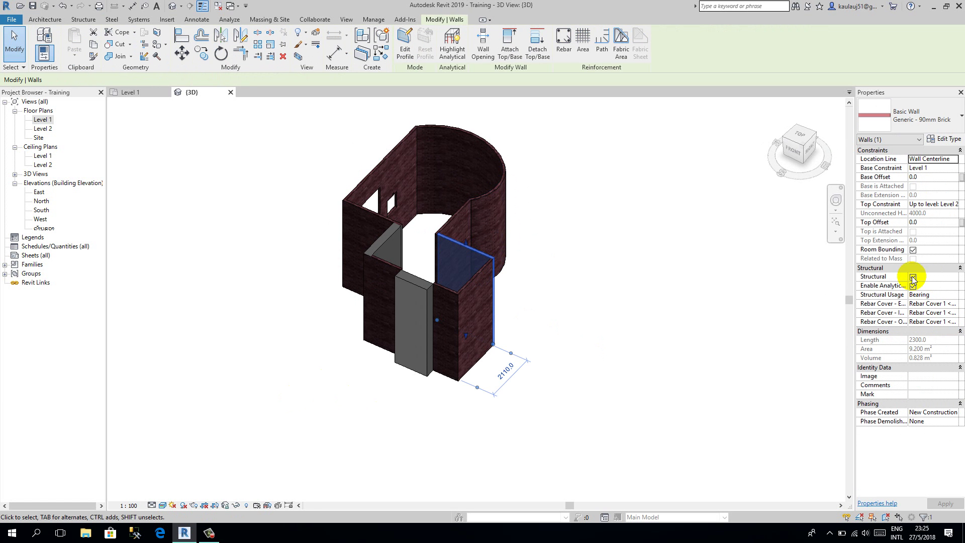
left_click(913, 250)
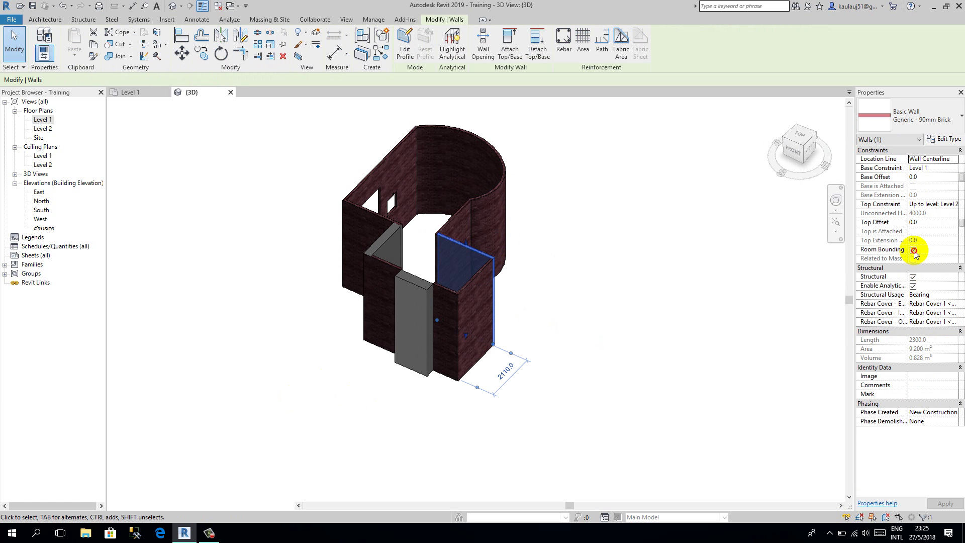
left_click(636, 314)
middle_click_drag(583, 332, 553, 260, "shift")
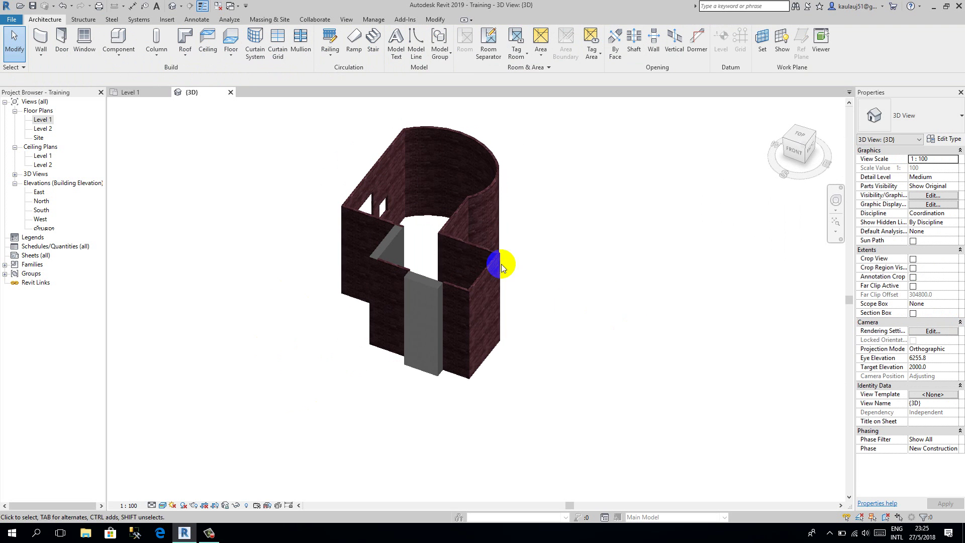
left_click(475, 246)
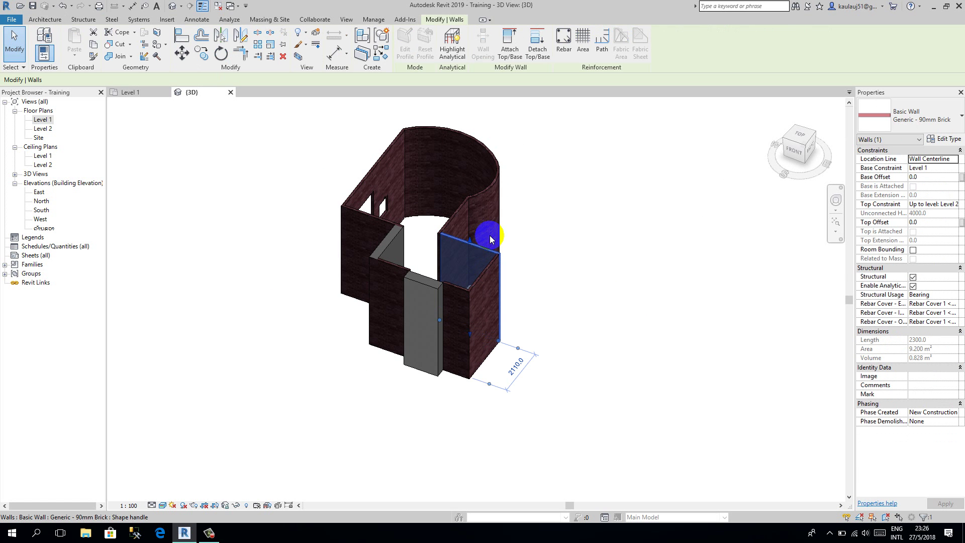
left_click(599, 242)
Step: Change the curved brick wall adjoining the long wall with two openings to the Curtain Wall type
middle_click_drag(598, 273, 414, 327, "shift")
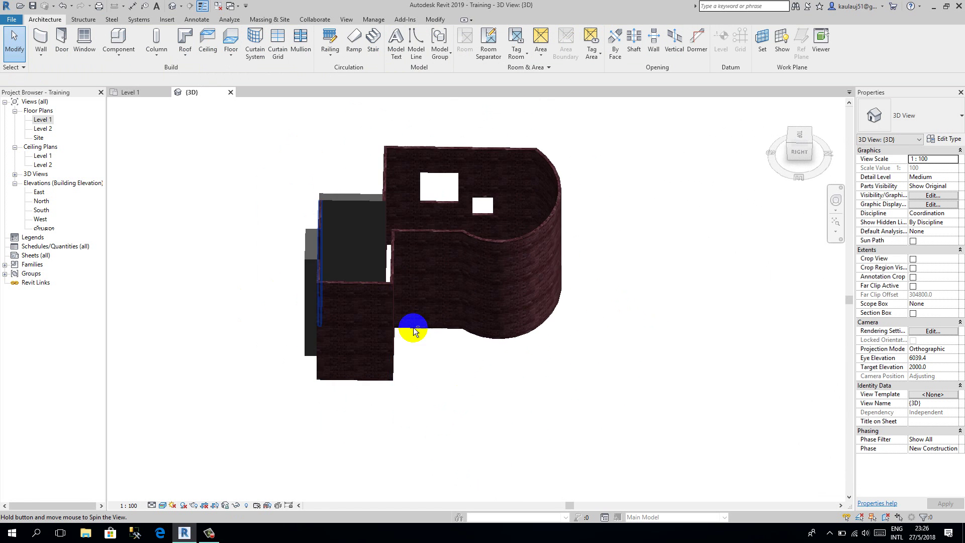
middle_click_drag(610, 323, 547, 247, "shift")
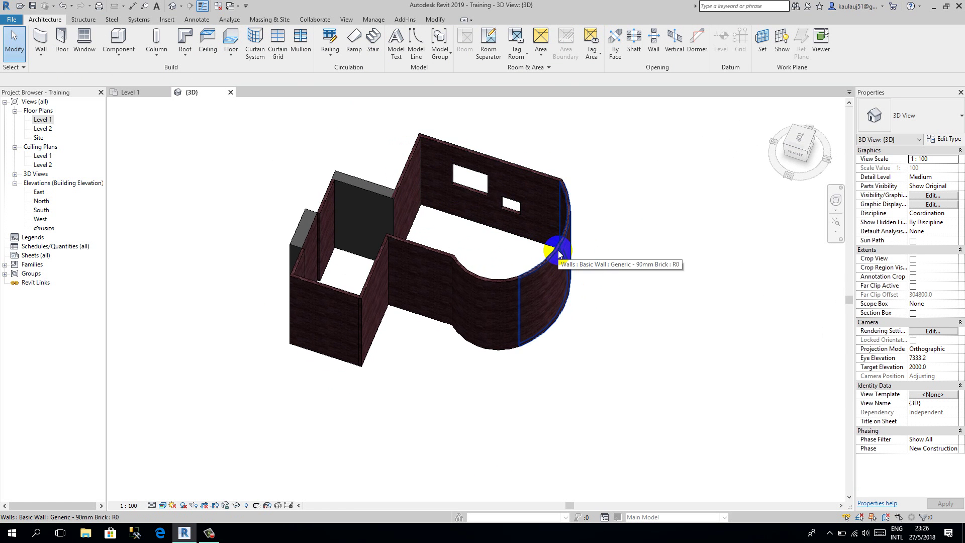
left_click(558, 255)
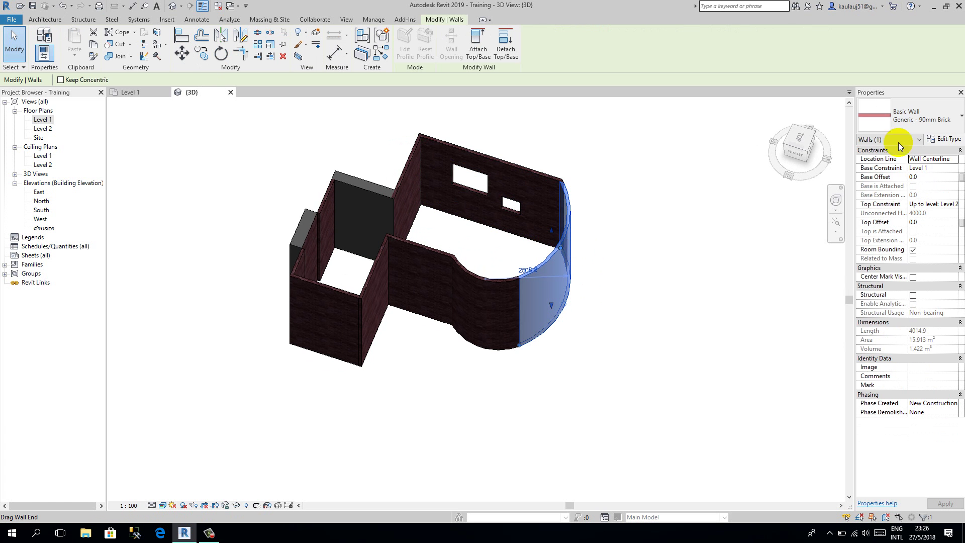
left_click(955, 124)
scroll(849, 266, "down", 5)
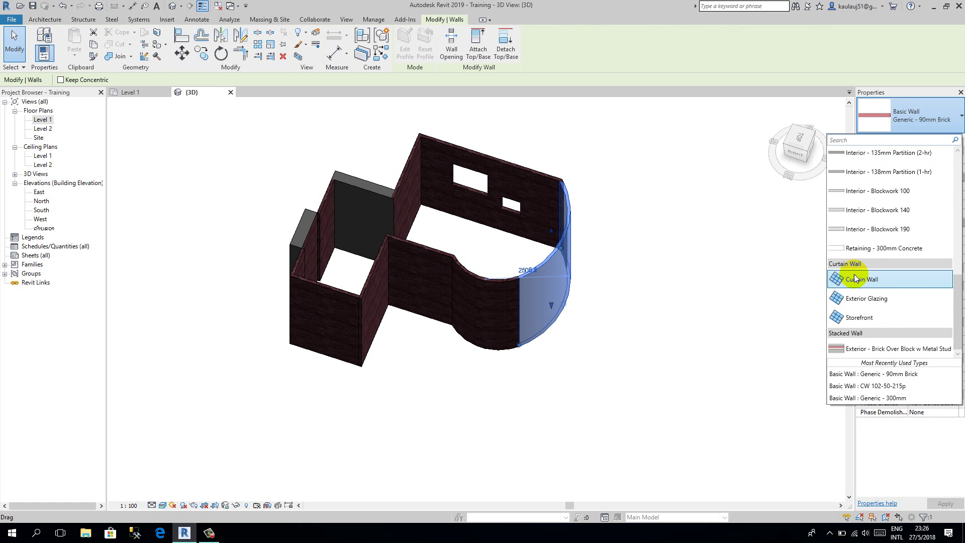
left_click(857, 281)
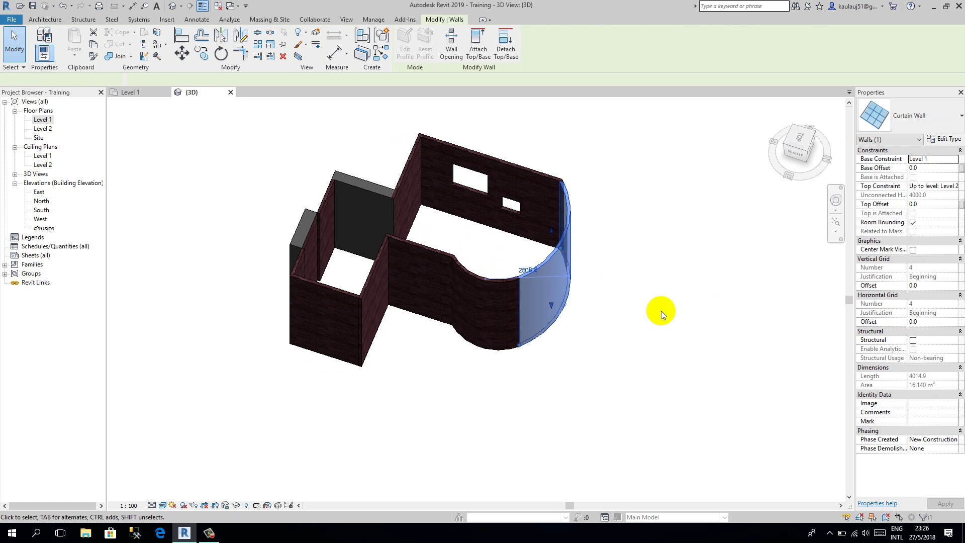
left_click(659, 310)
middle_click_drag(660, 309, 542, 232, "shift")
Step: Change the curtain wall's type to Exterior Glazing
left_click(542, 233)
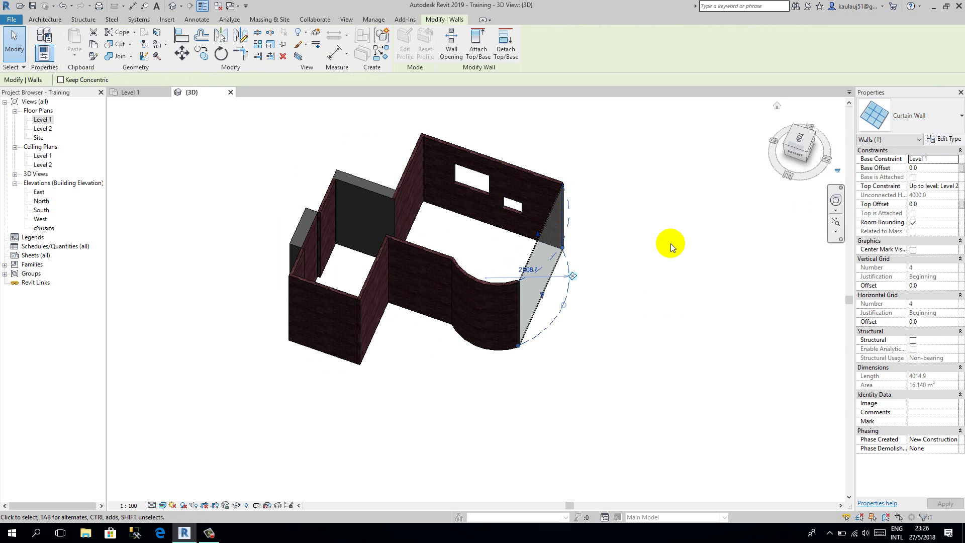
left_click(925, 118)
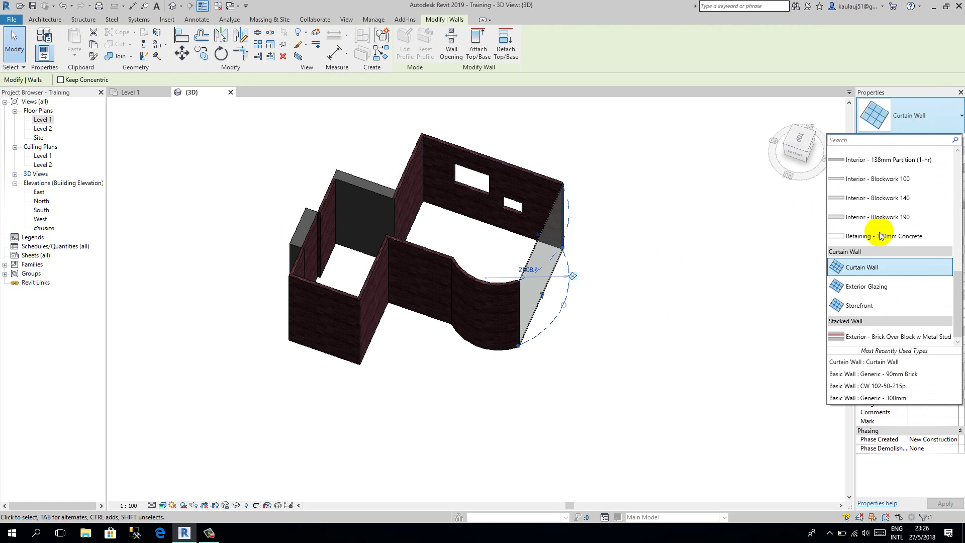
left_click(867, 286)
left_click(648, 280)
middle_click_drag(647, 276, 596, 265, "shift")
Step: Change the Exterior Glazing wall's type to Storefront and view its framed panels in 3D
left_click(558, 301)
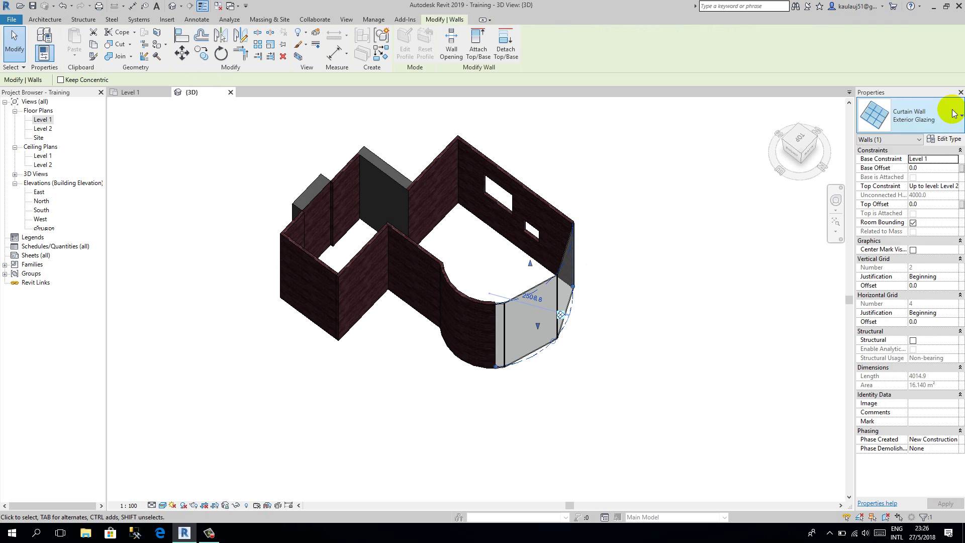
left_click(924, 118)
left_click(862, 296)
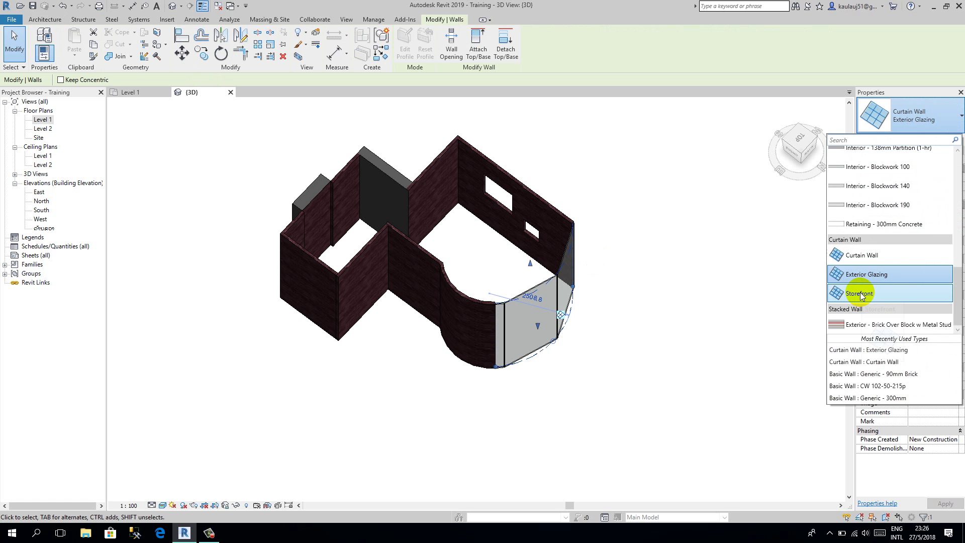
left_click(626, 336)
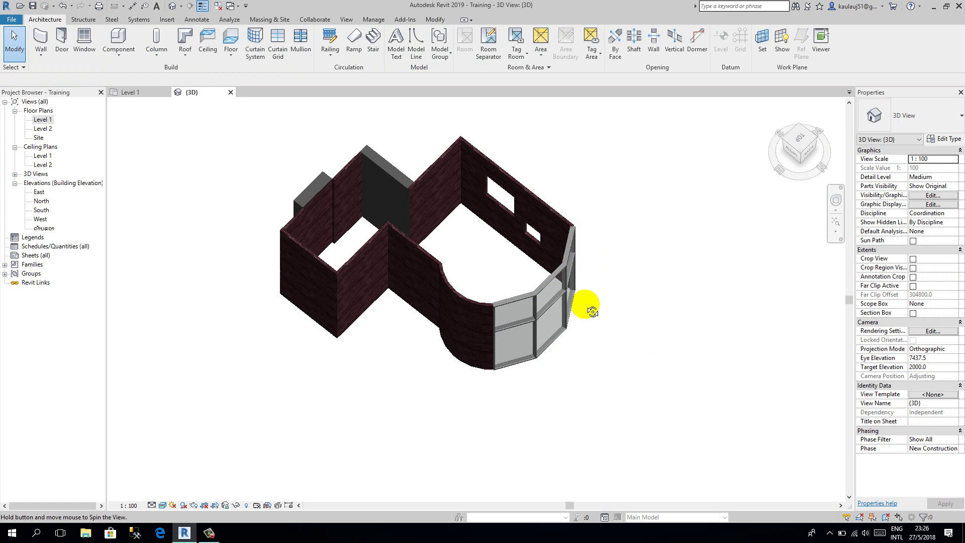
middle_click_drag(588, 304, 629, 349, "shift")
scroll(578, 328, "up", 5)
scroll(461, 338, "down", 3)
scroll(628, 349, "down", 2)
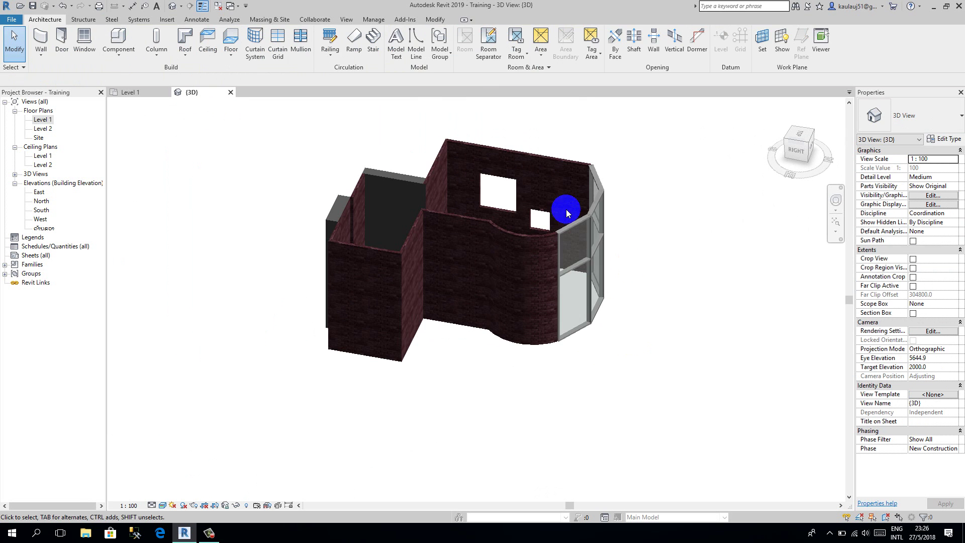
Step: Review the curtain wall types available for the Storefront wall and the adjacent curved brick wall, keeping their current types
left_click(590, 214)
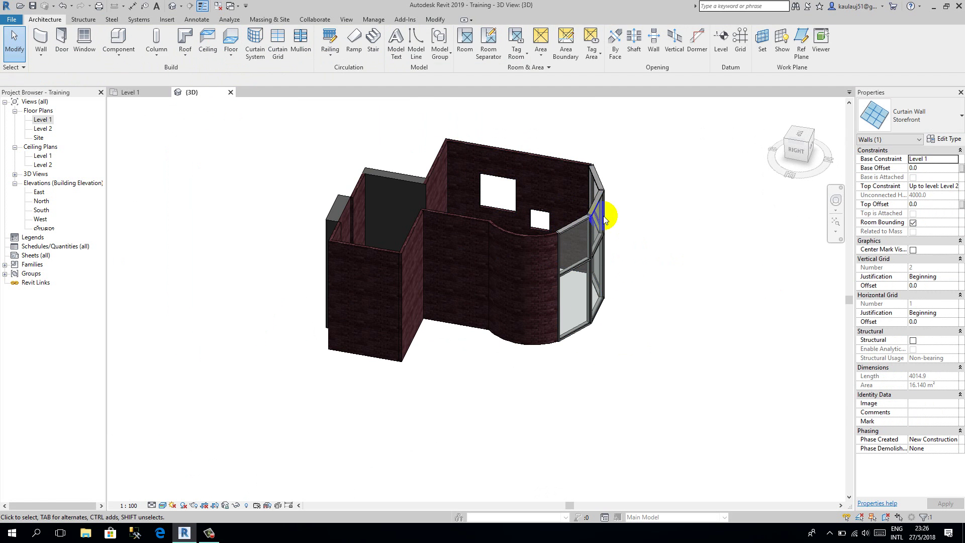
left_click(932, 124)
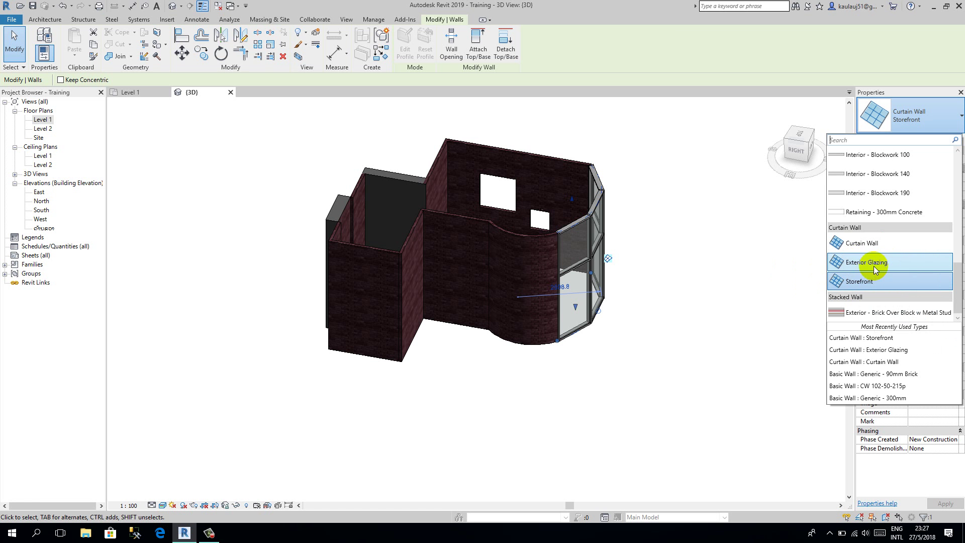
left_click(705, 301)
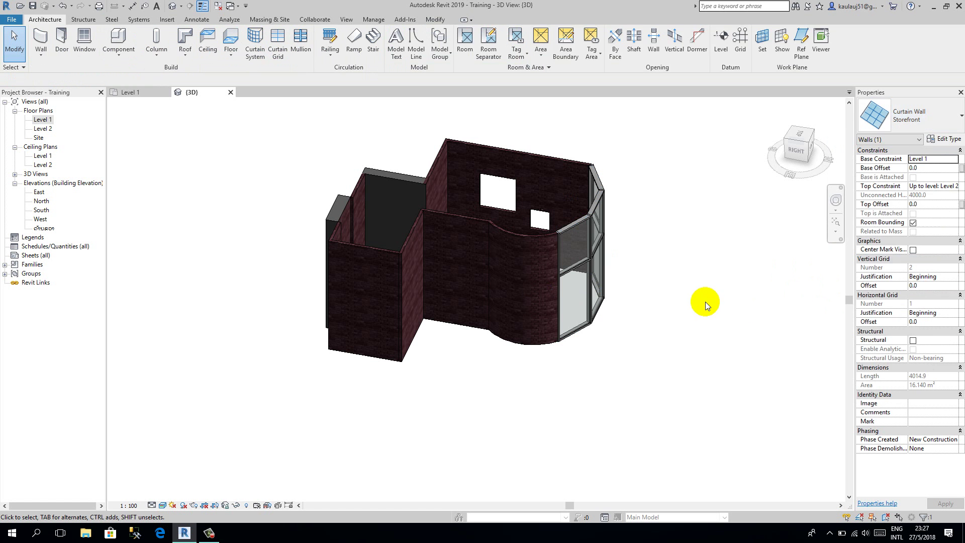
left_click(581, 224)
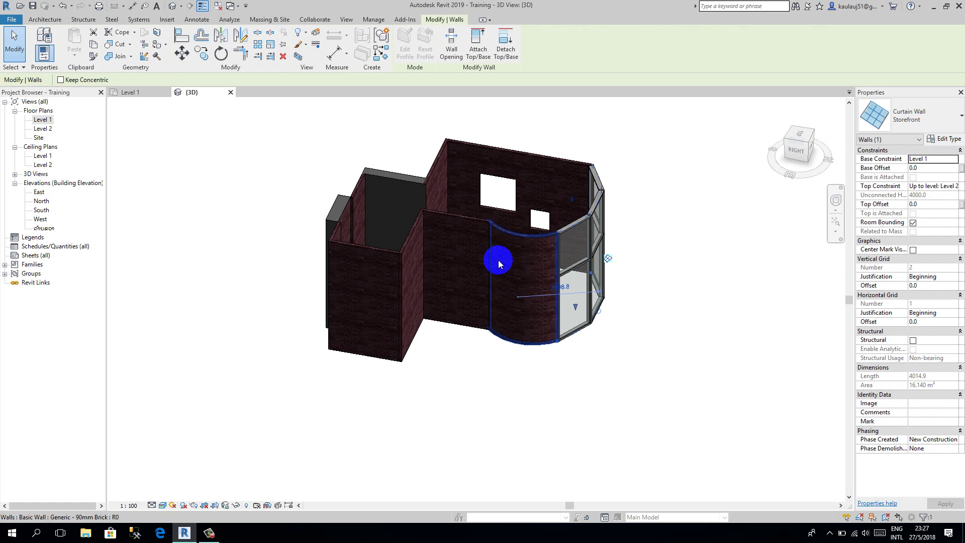
left_click(519, 241)
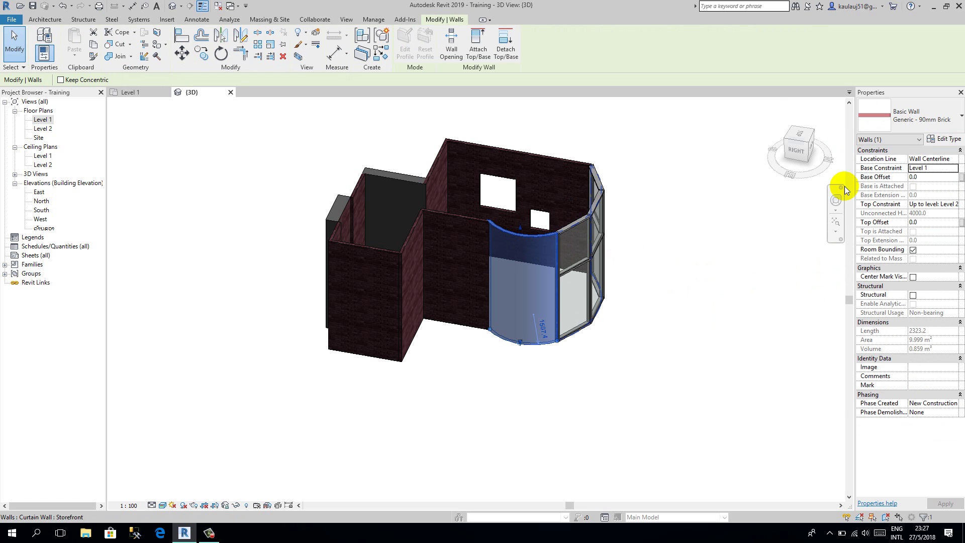
left_click(735, 235)
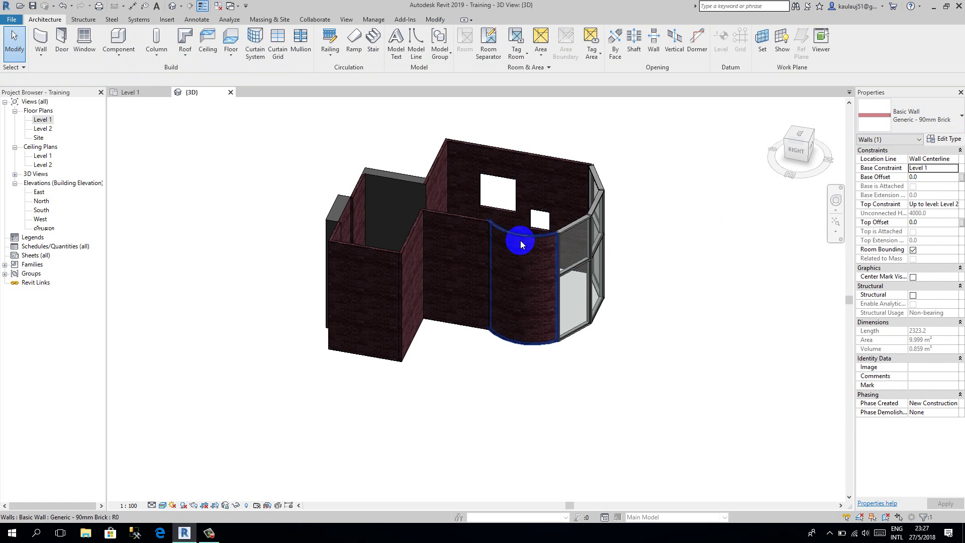
left_click(520, 240)
left_click(904, 126)
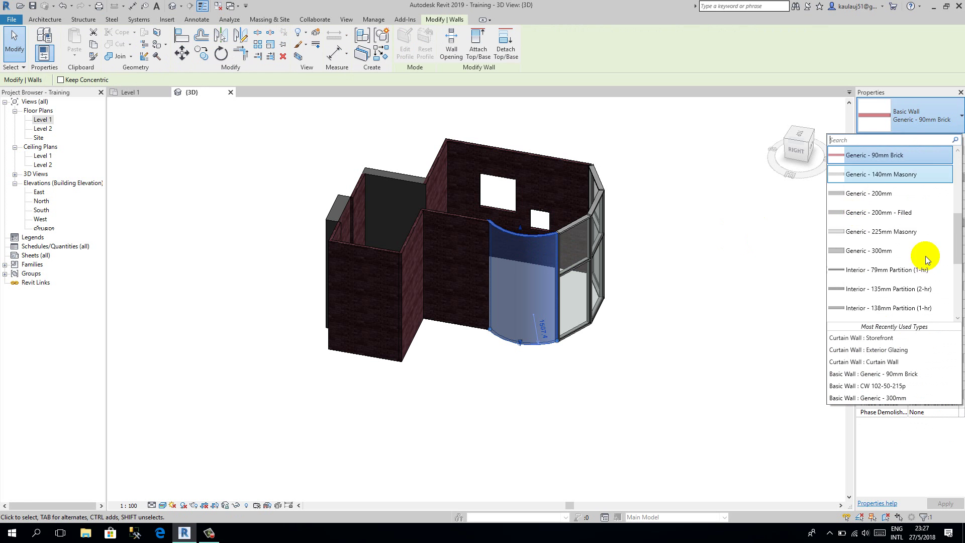
scroll(900, 254, "down", 5)
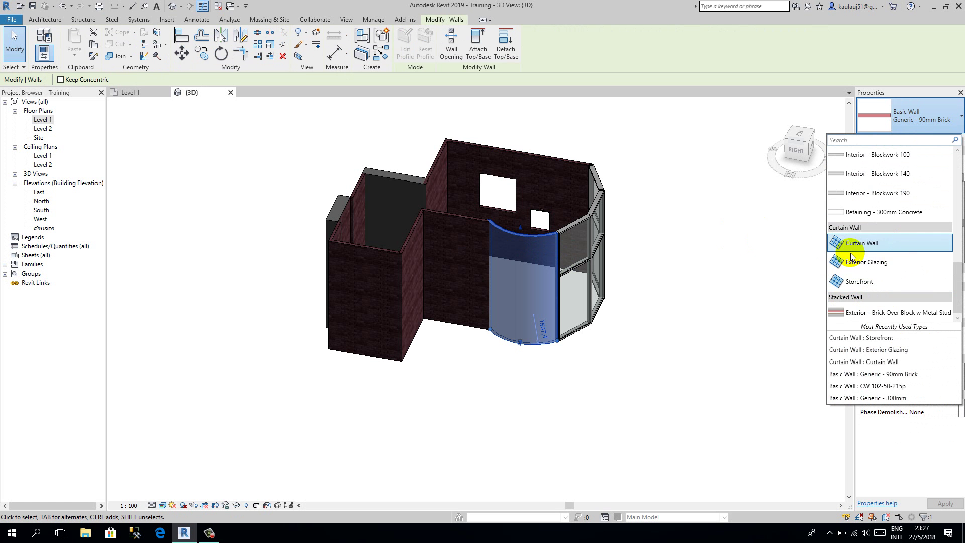
left_click(711, 302)
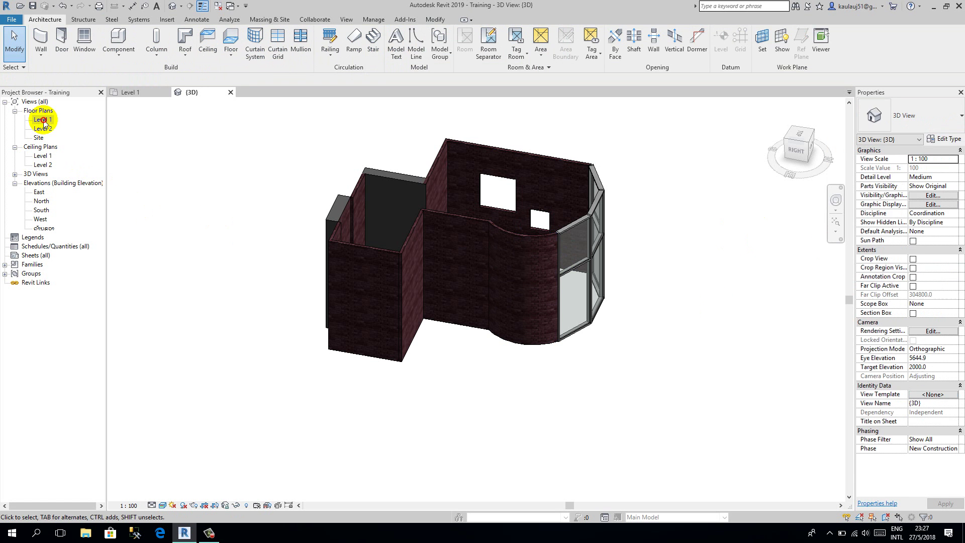
Step: Draw an Exterior Glazing curtain wall on the Level 1 plan along the middle part of the long brick wall
double_click(42, 119)
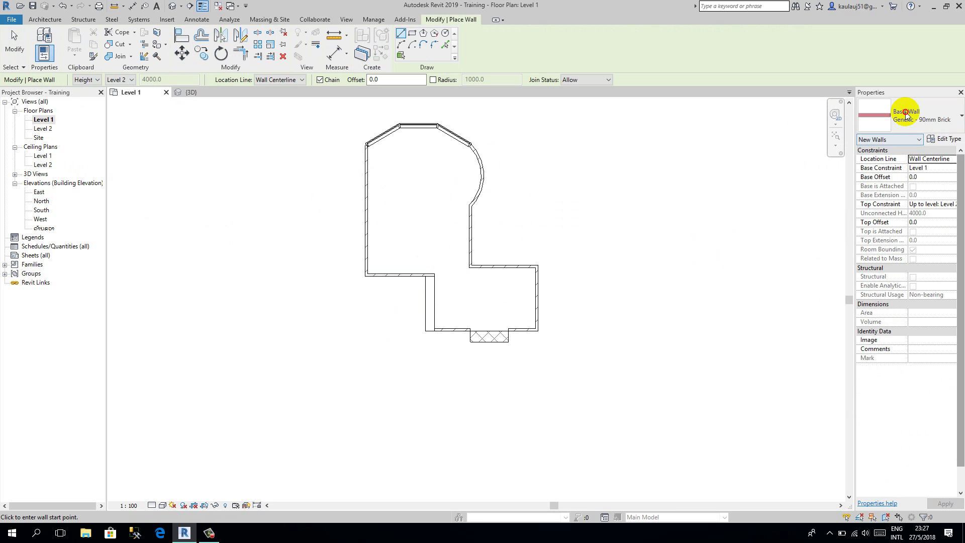
left_click(905, 113)
scroll(862, 294, "down", 2)
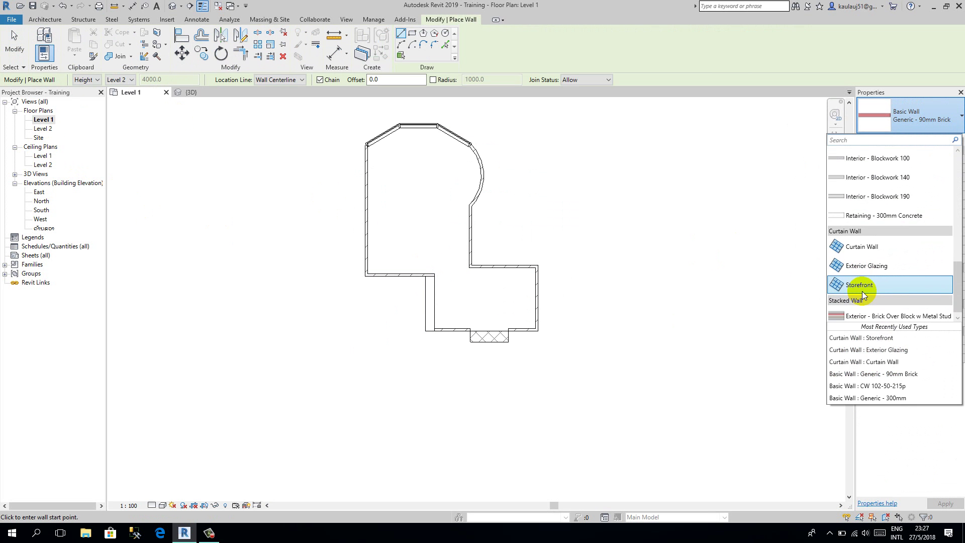
left_click(863, 262)
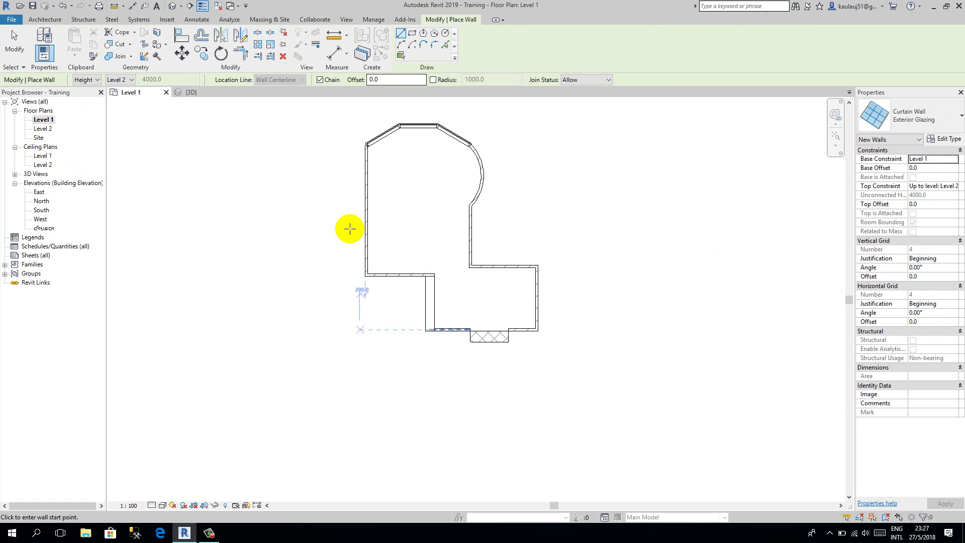
scroll(350, 229, "up", 4)
left_click(379, 252)
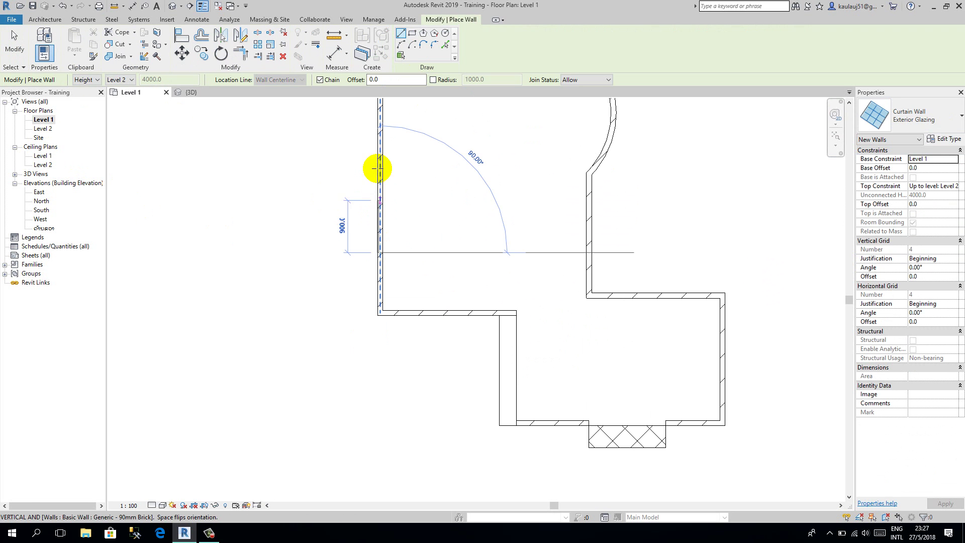
left_click(380, 138)
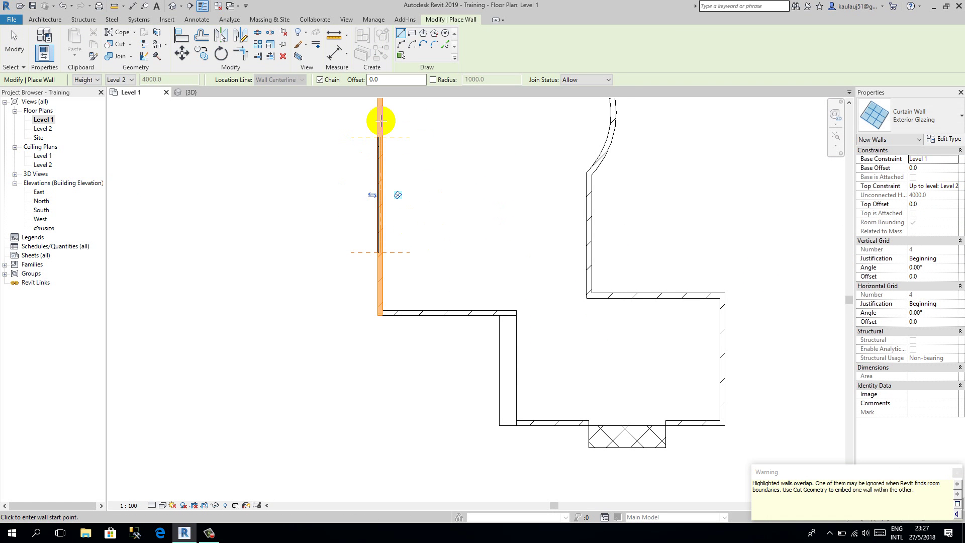
key("Escape")
key("Escape")
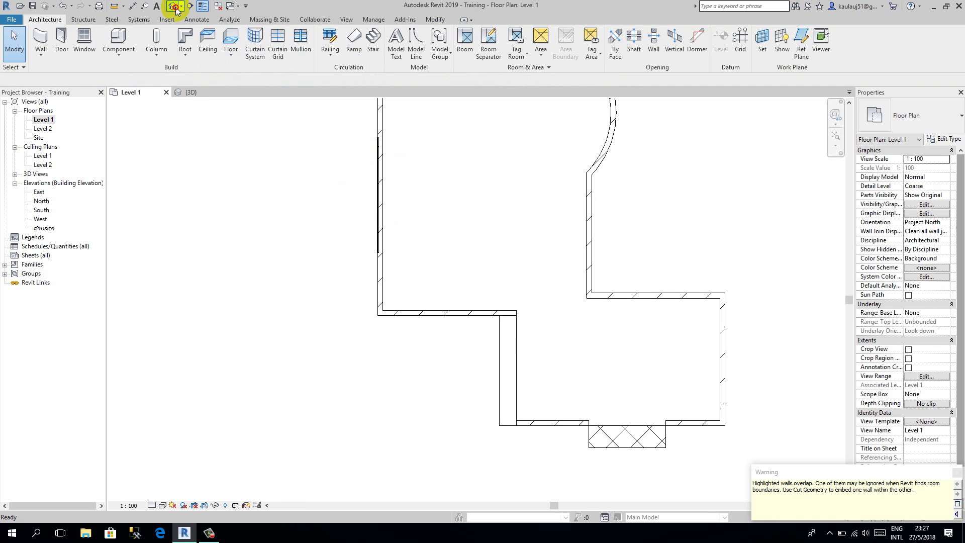
Step: Delete the overlapping Exterior Glazing wall and the long brick wall with two openings in 3D, and return to the Level 1 plan
left_click(174, 6)
middle_click_drag(568, 352, 556, 297, "shift")
scroll(556, 297, "up", 2)
middle_click_drag(582, 362, 540, 340)
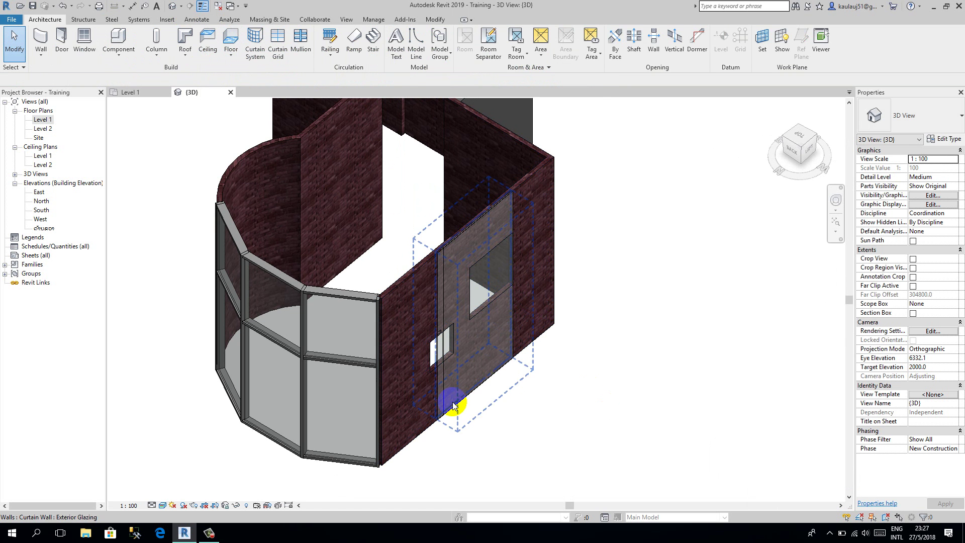
left_click(482, 391)
key("Delete")
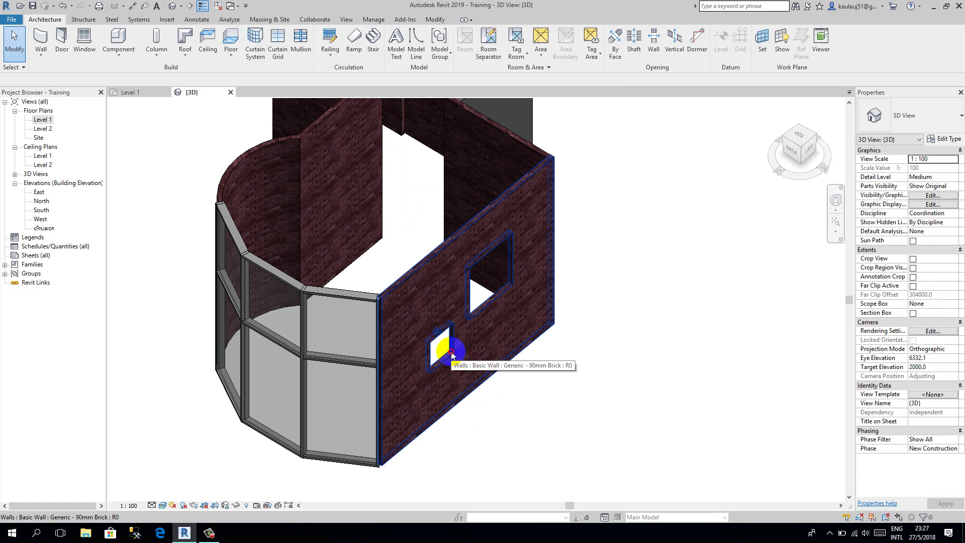
left_click(452, 355)
key("Delete")
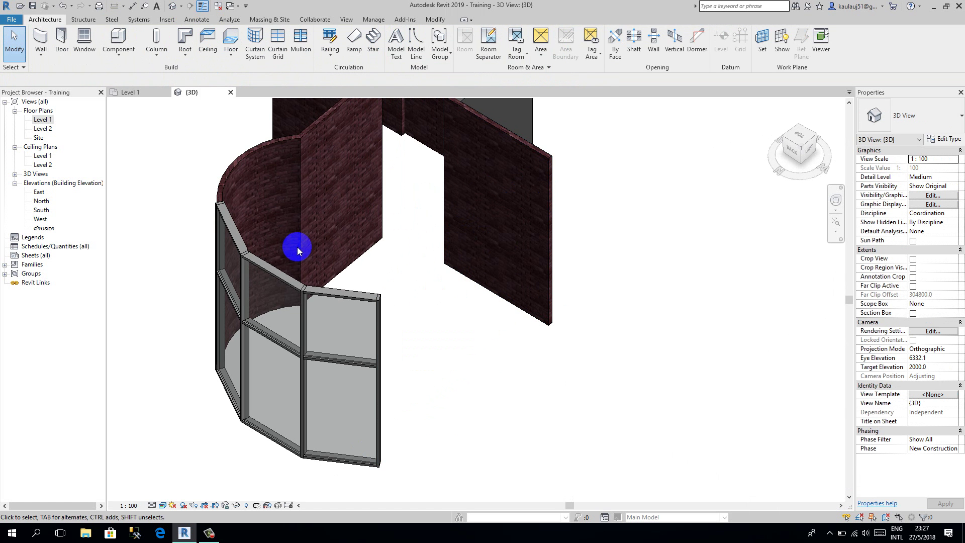
double_click(43, 121)
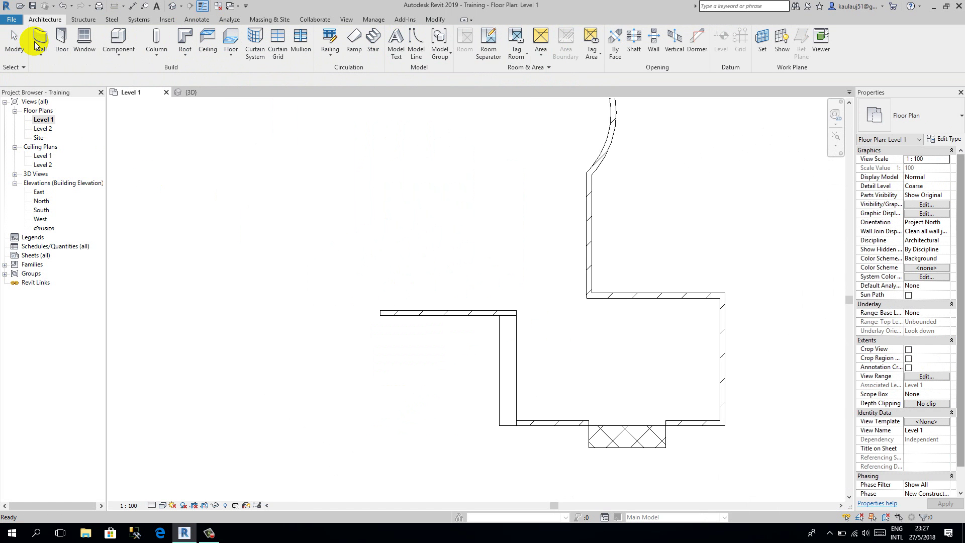
Step: Draw a 4500 mm Exterior Glazing wall on Level 1 from the short brick wall's free end to the angled glazing's open end
left_click(41, 40)
scroll(417, 322, "down", 3)
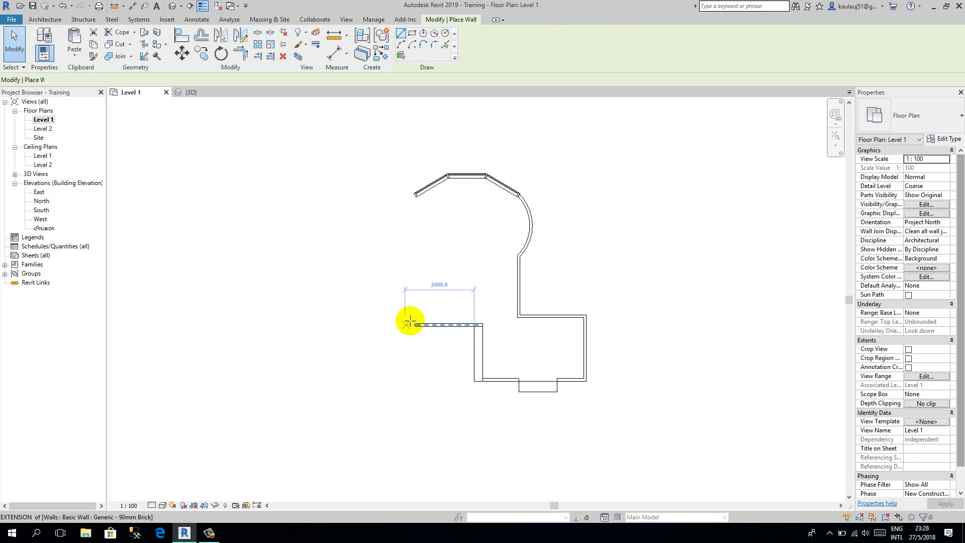
left_click(415, 325)
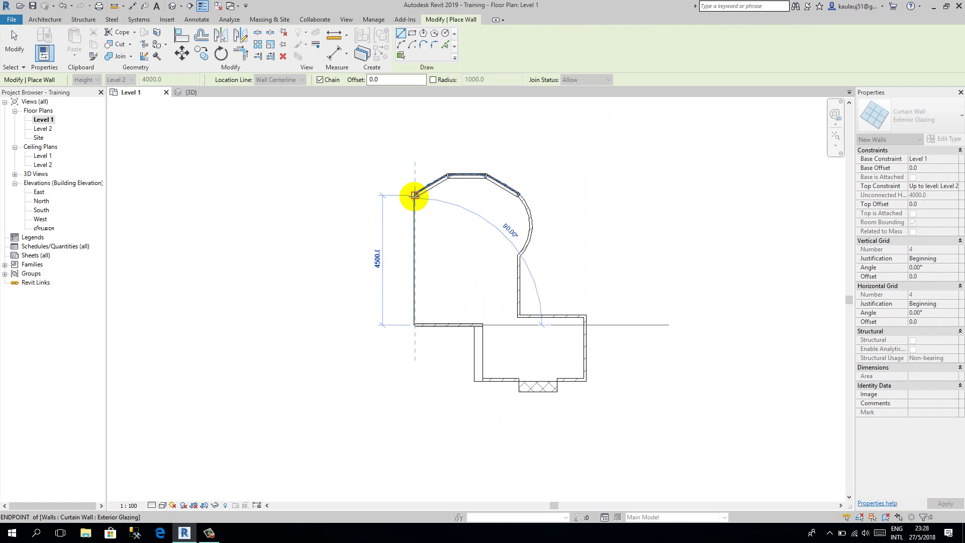
left_click(414, 195)
key("Escape")
key("Escape")
Step: Change the new 4500 mm wall's type to Generic - 90mm Brick
left_click(414, 227)
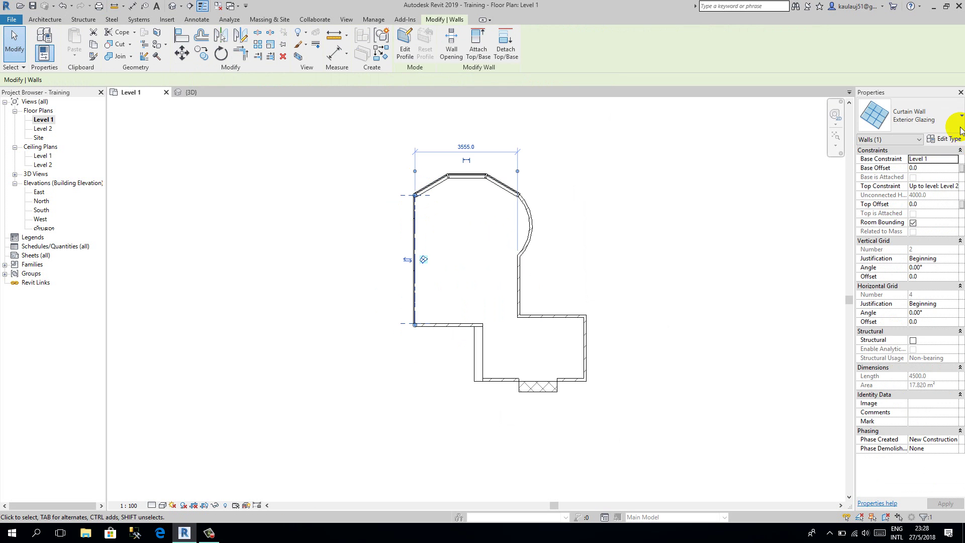
left_click(888, 119)
scroll(900, 184, "up", 3)
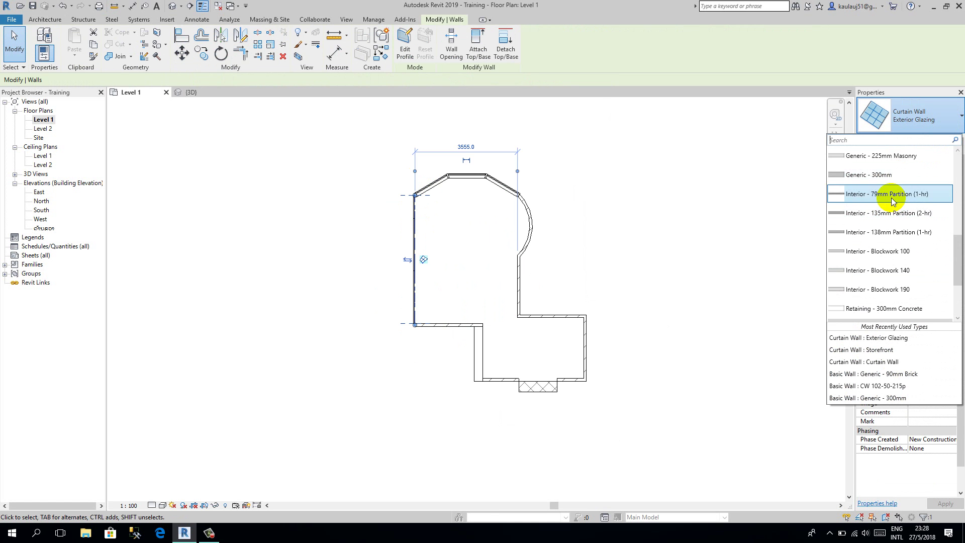
scroll(893, 194, "up", 2)
left_click(716, 232)
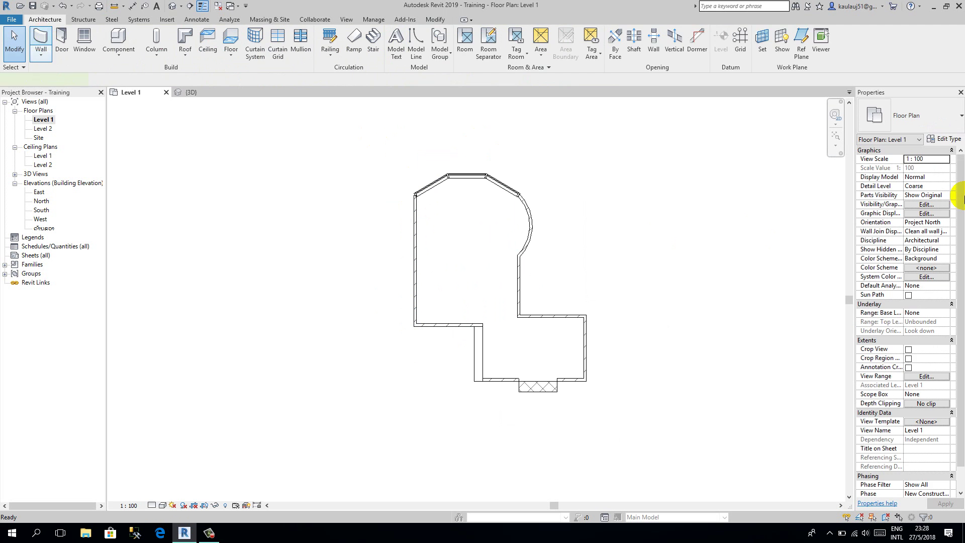
Step: Draw a wall of the plain Curtain Wall type, about 1900 mm long, along the middle of the new long brick wall
key("w")
key("a")
left_click(913, 121)
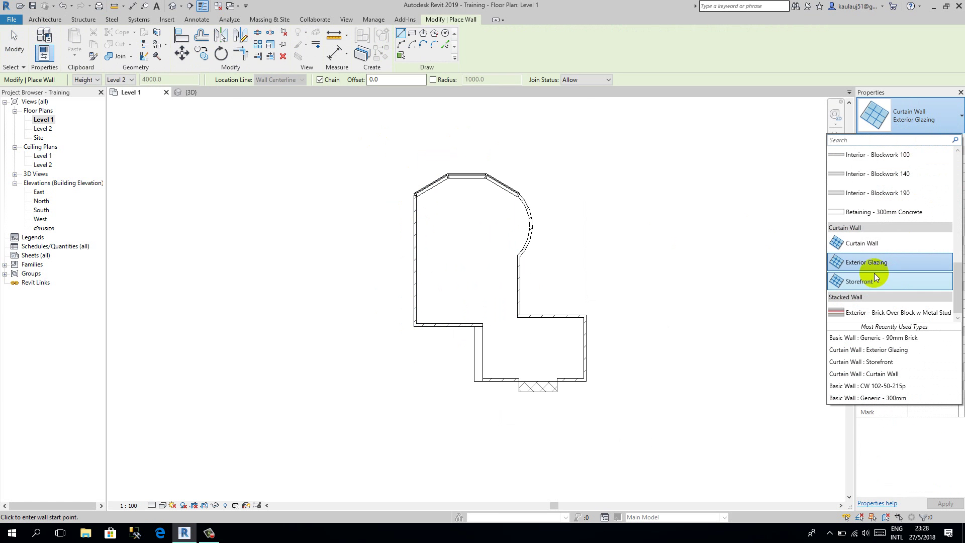
left_click(866, 243)
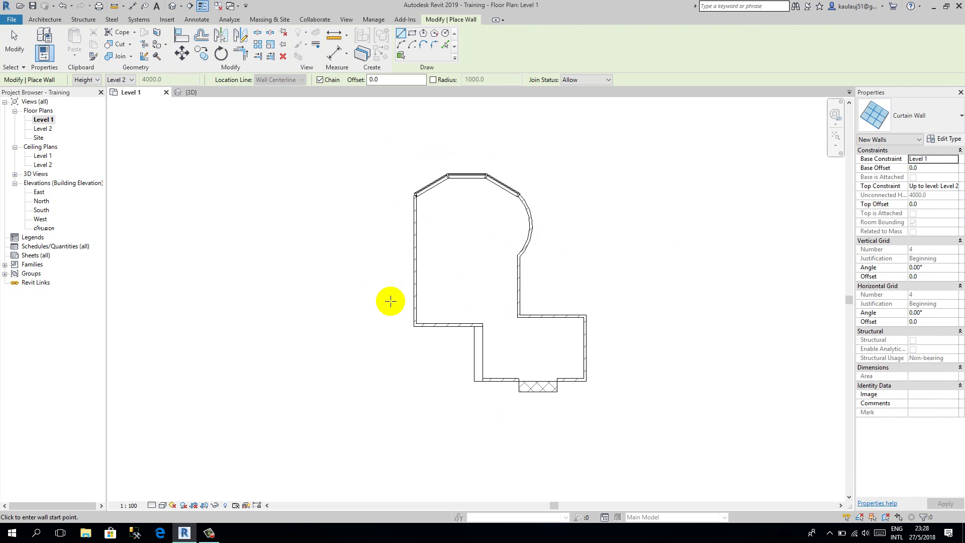
scroll(391, 301, "up", 3)
left_click(429, 308)
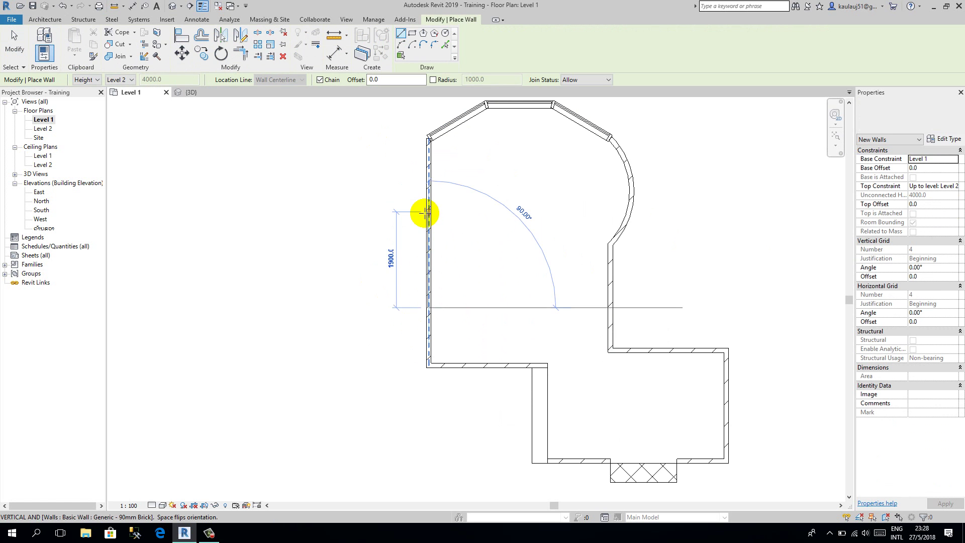
left_click(425, 213)
key("Escape")
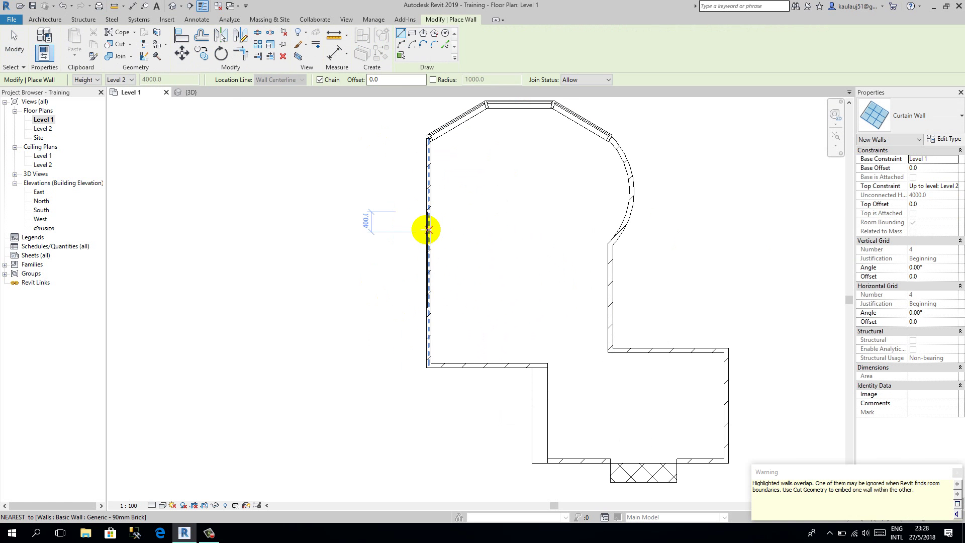
Step: Draw an Exterior Glazing curtain wall about 1000 mm long within the short brick wall adjoining the long wall's lower end
left_click(922, 119)
left_click(883, 262)
scroll(452, 364, "up", 2)
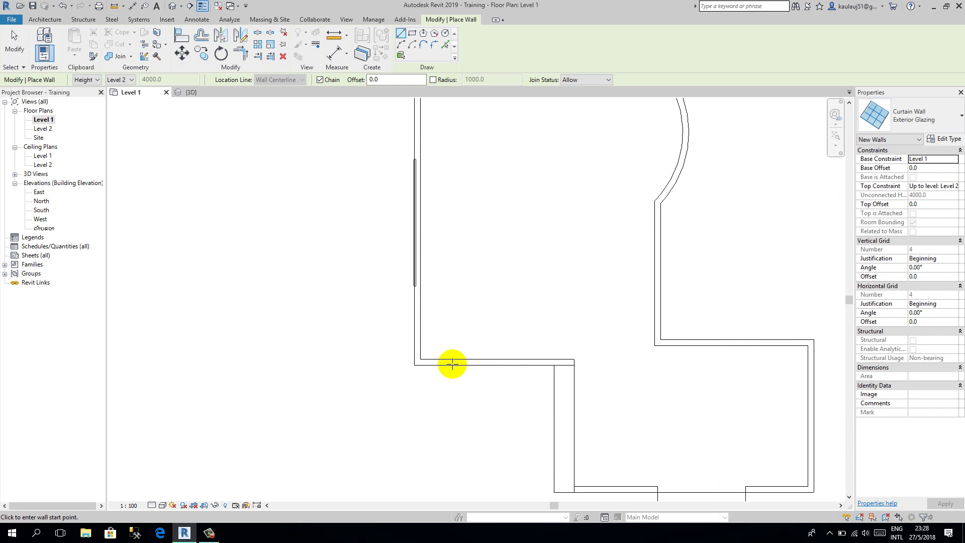
left_click(448, 363)
left_click(513, 362)
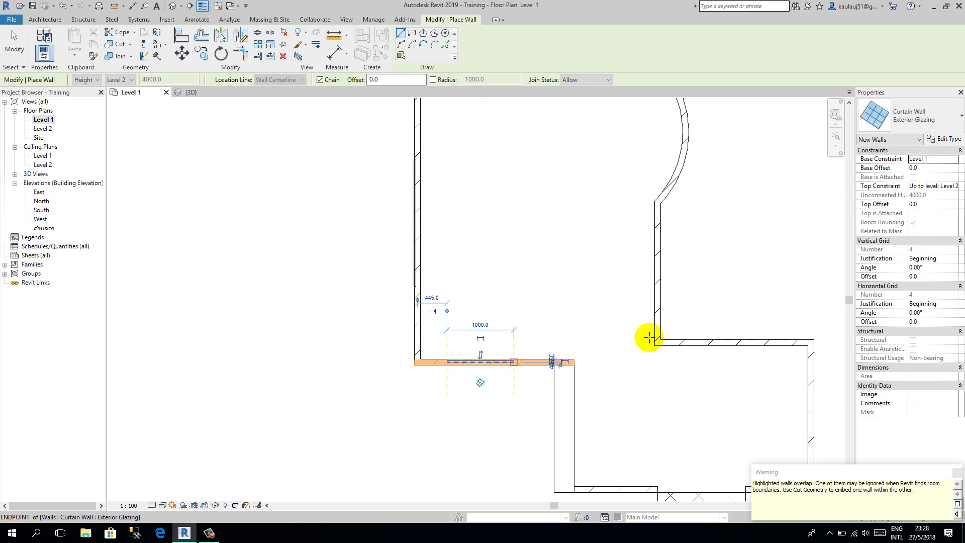
Step: Draw a Storefront curtain wall about 1200 mm long within the straight brick wall below the curved wall
left_click(909, 130)
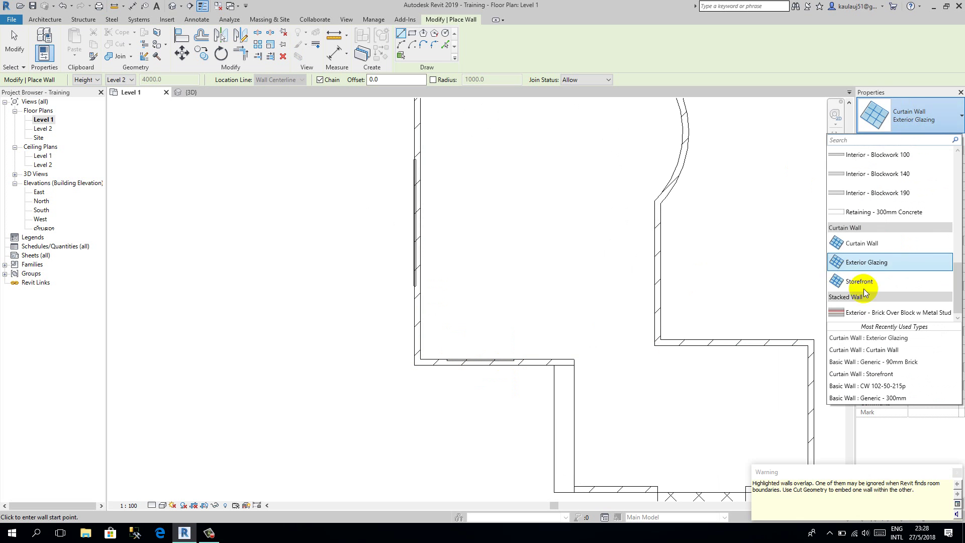
left_click(864, 280)
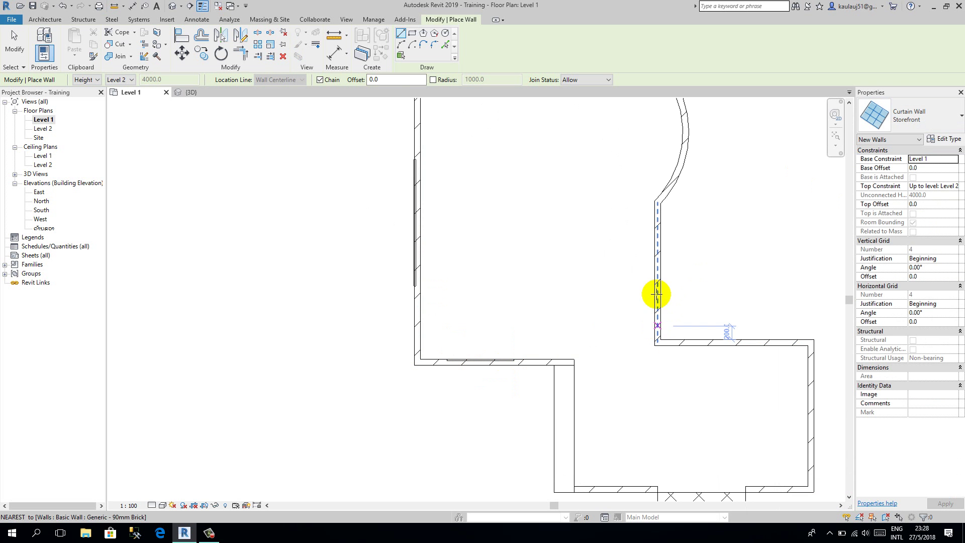
left_click(657, 326)
left_click(656, 245)
key("Escape")
key("Escape")
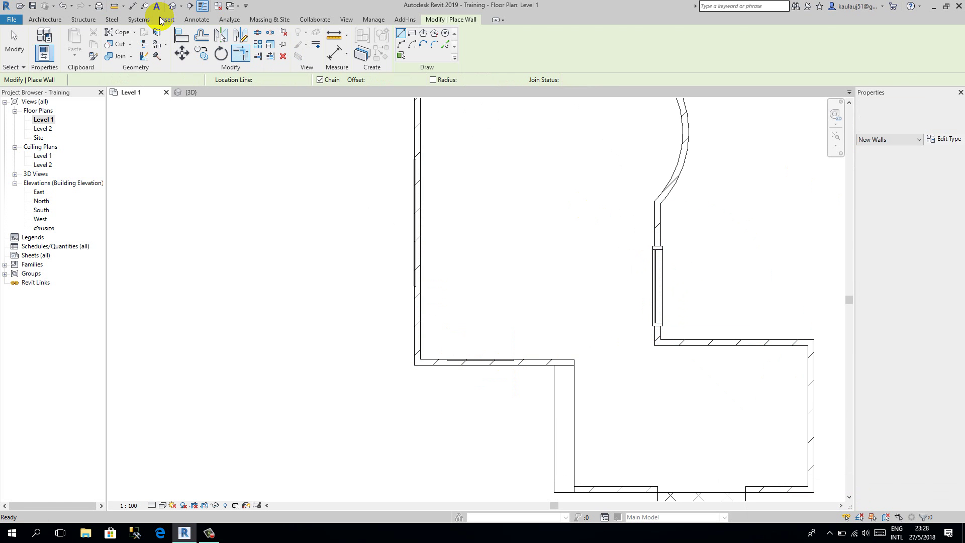
Step: Examine in 3D how the Storefront and Exterior Glazing walls sit within their host brick walls
left_click(172, 6)
middle_click_drag(457, 291, 491, 263, "shift")
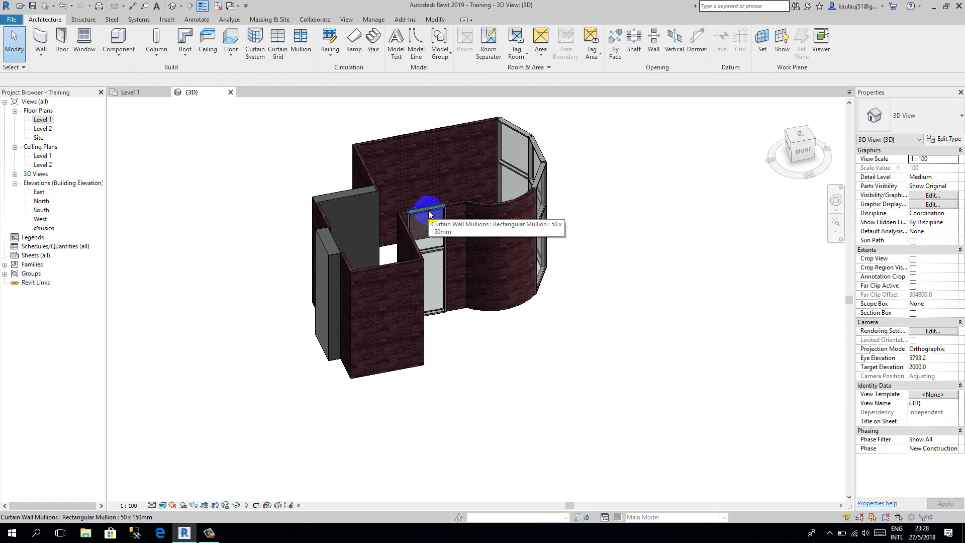
mouse_move(457, 225)
middle_mouse_down("shift")
mouse_move(431, 216)
mouse_move(457, 213)
middle_mouse_up("shift")
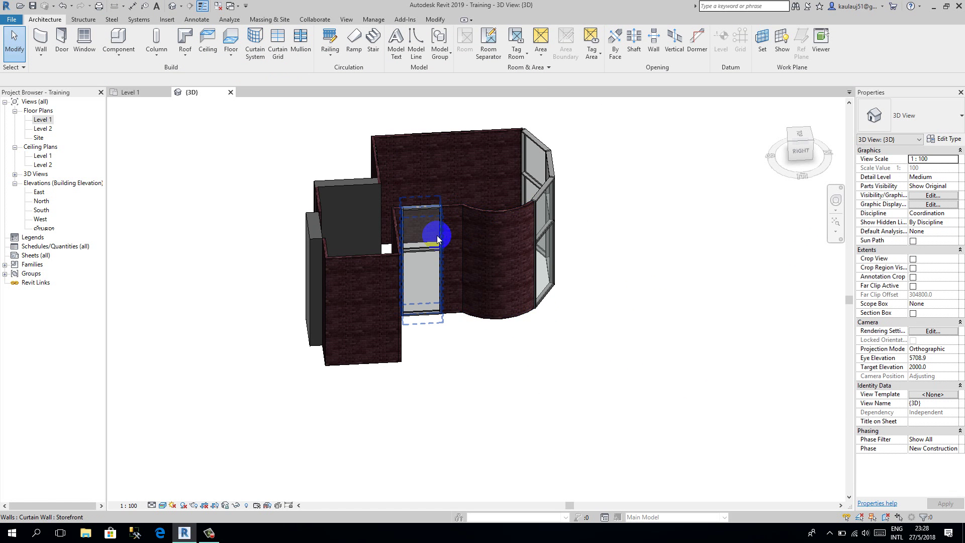
middle_click_drag(444, 324, 512, 229, "shift")
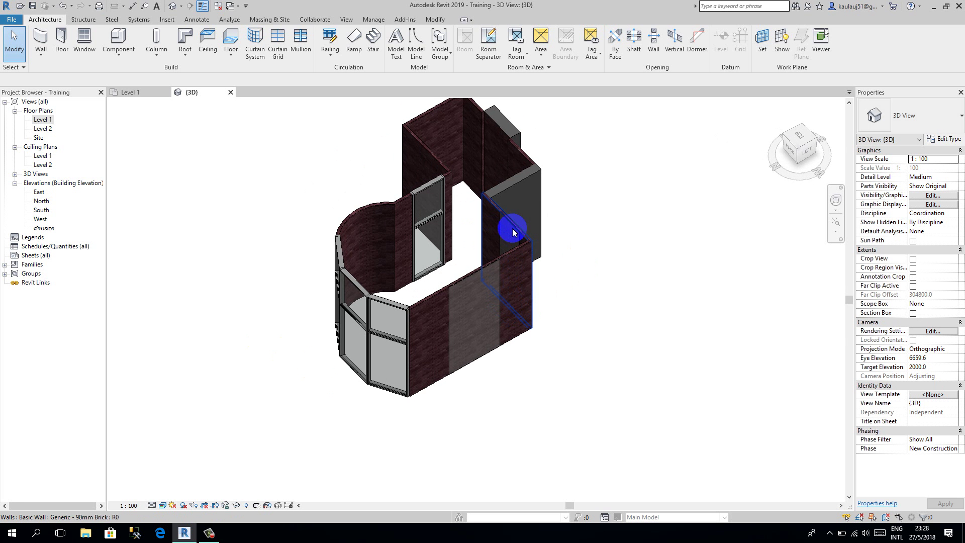
left_click(512, 233)
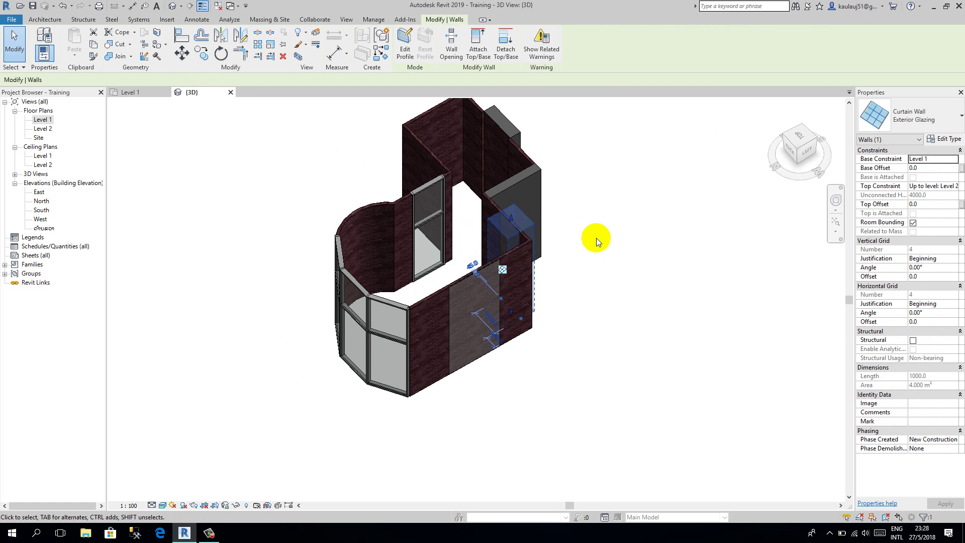
middle_click_drag(637, 283, 482, 245, "shift")
key("Escape")
Step: Shrink the embedded Storefront wall in the right-side view to a base offset of 675 and a top offset of -850
left_click(483, 245)
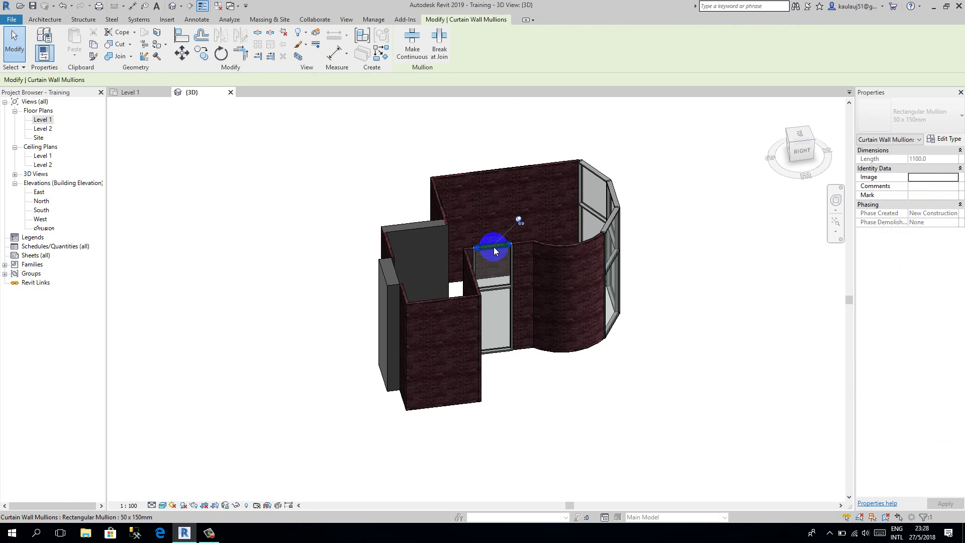
left_click(495, 290)
key("Tab")
left_click(496, 290)
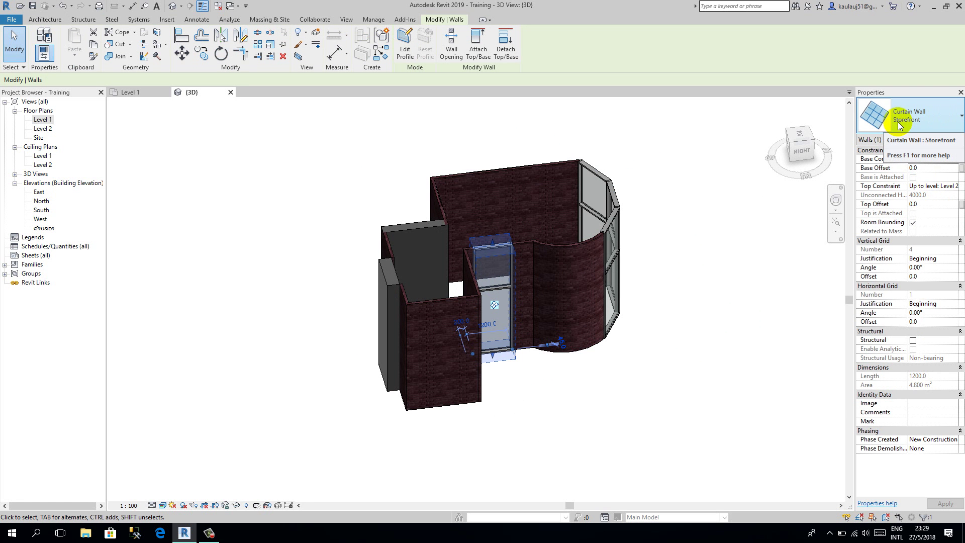
left_click(793, 167)
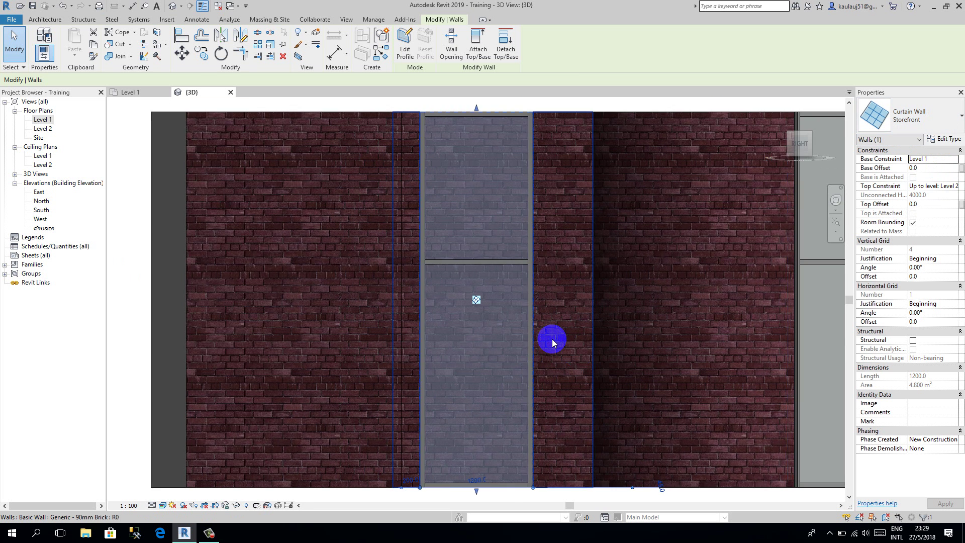
scroll(552, 342, "down", 2)
left_click_drag(509, 427, 511, 381)
left_click_drag(508, 210, 506, 256)
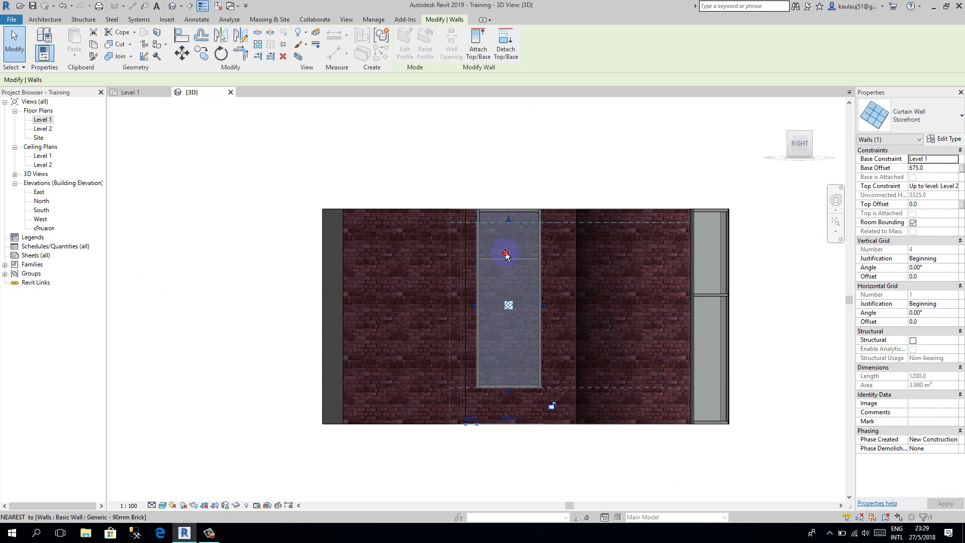
left_click(541, 174)
Step: Compare in 3D the Exterior Glazing wall overlapping its brick wall with the shortened Storefront opening
middle_click_drag(520, 240, 511, 258, "shift")
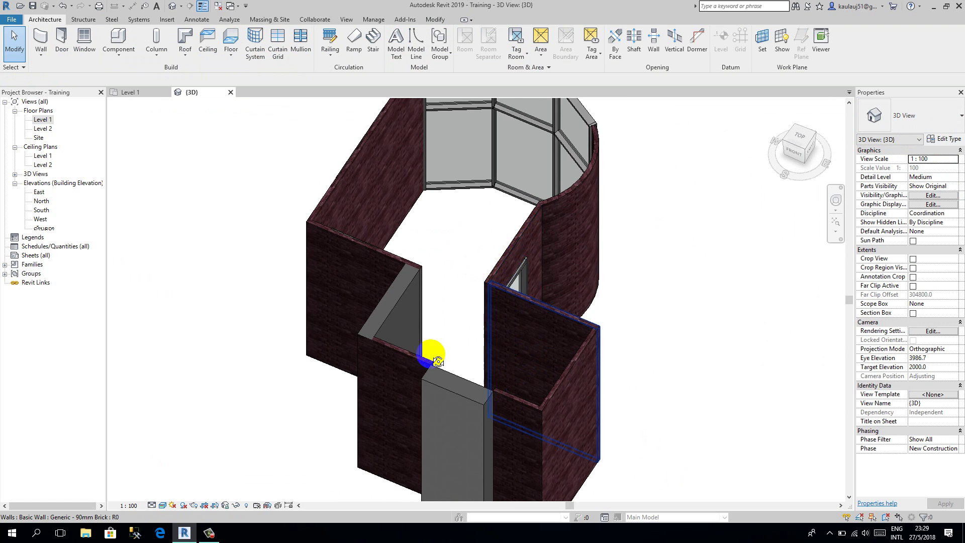
middle_click_drag(431, 366, 541, 194, "shift")
left_click(536, 183)
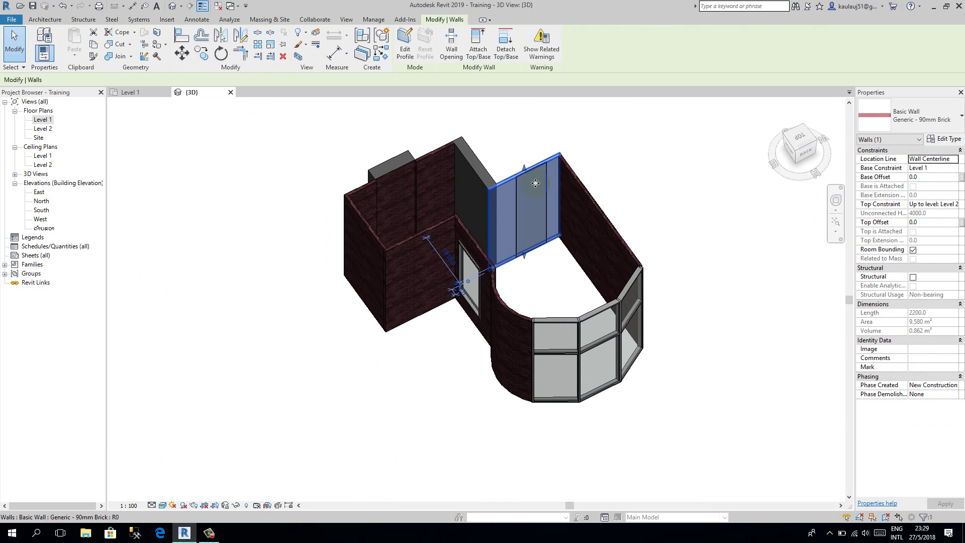
left_click(729, 148)
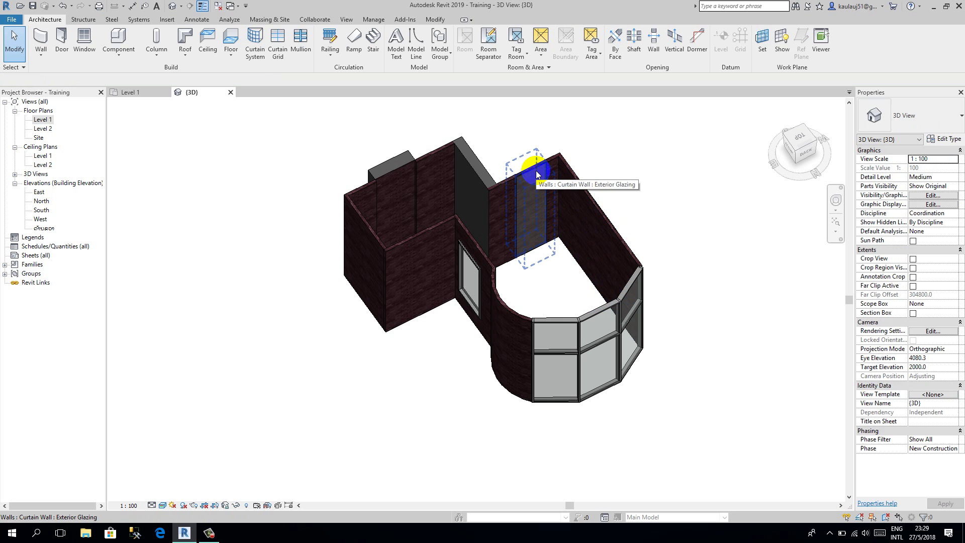
left_click(536, 170)
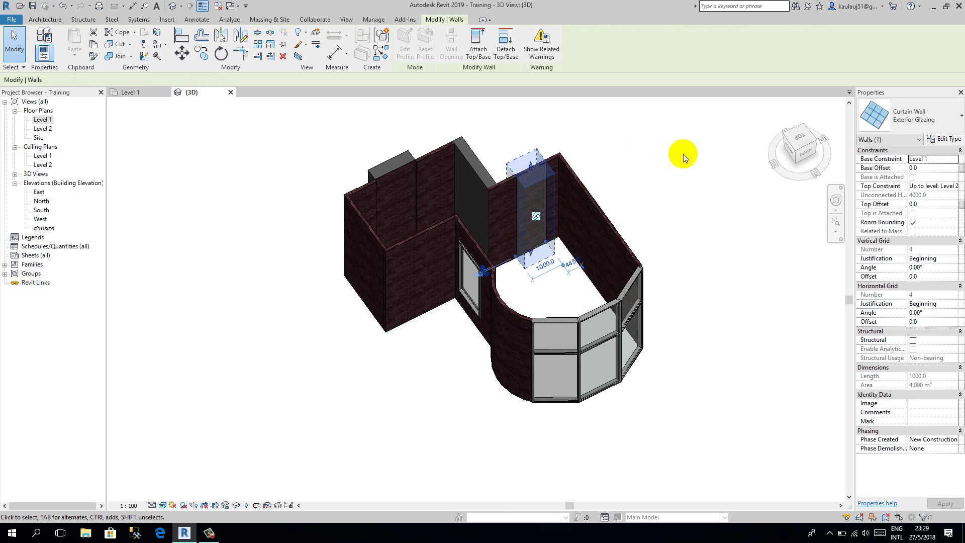
left_click(684, 154)
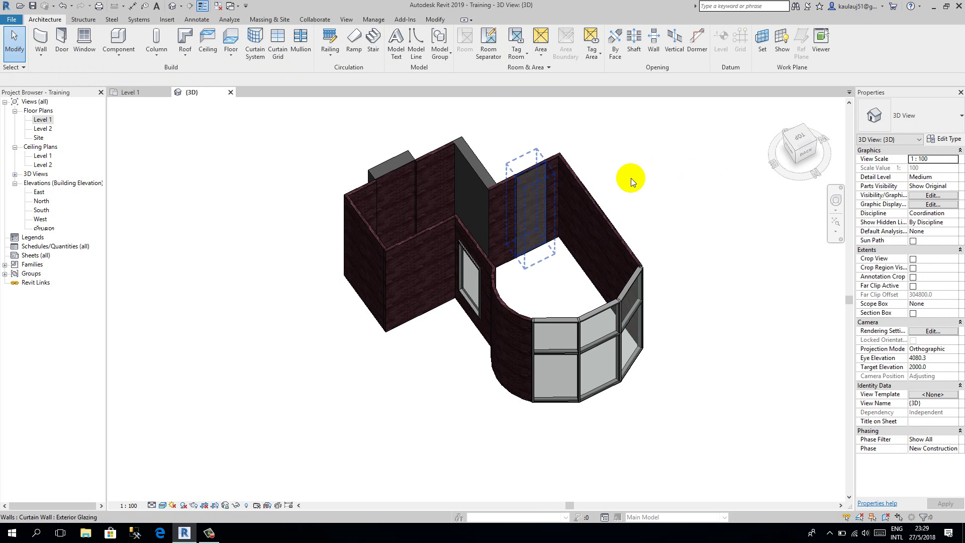
middle_click_drag(431, 306, 476, 257, "shift")
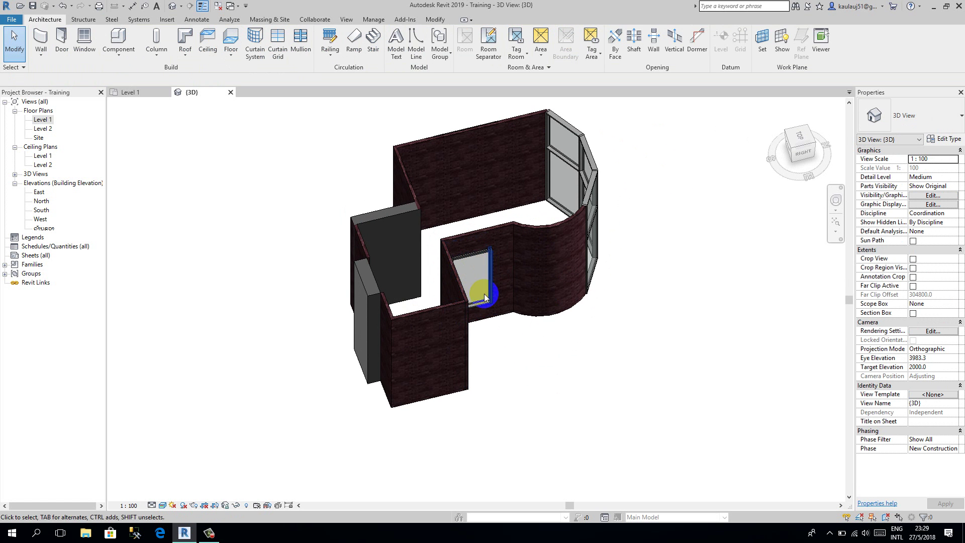
middle_click_drag(510, 327, 503, 246, "shift")
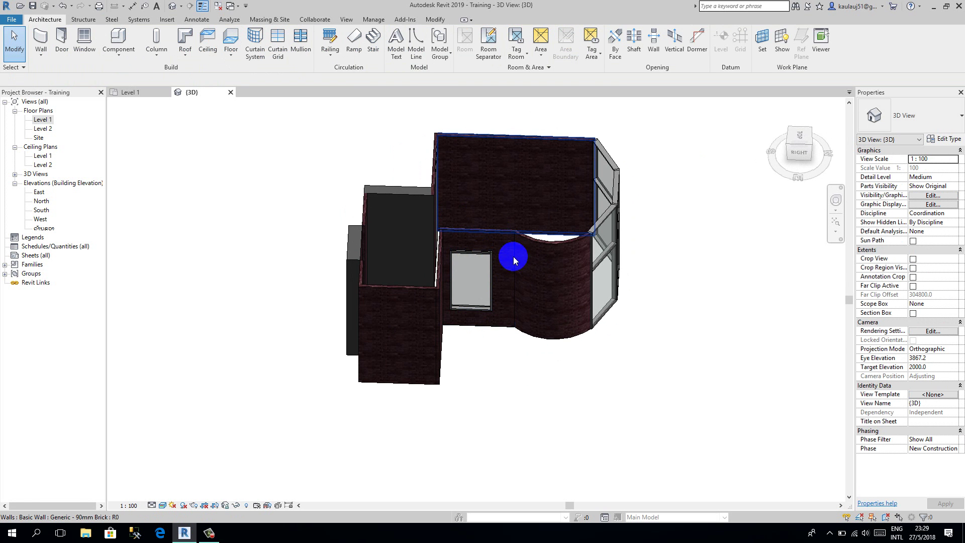
middle_click_drag(641, 323, 549, 327, "shift")
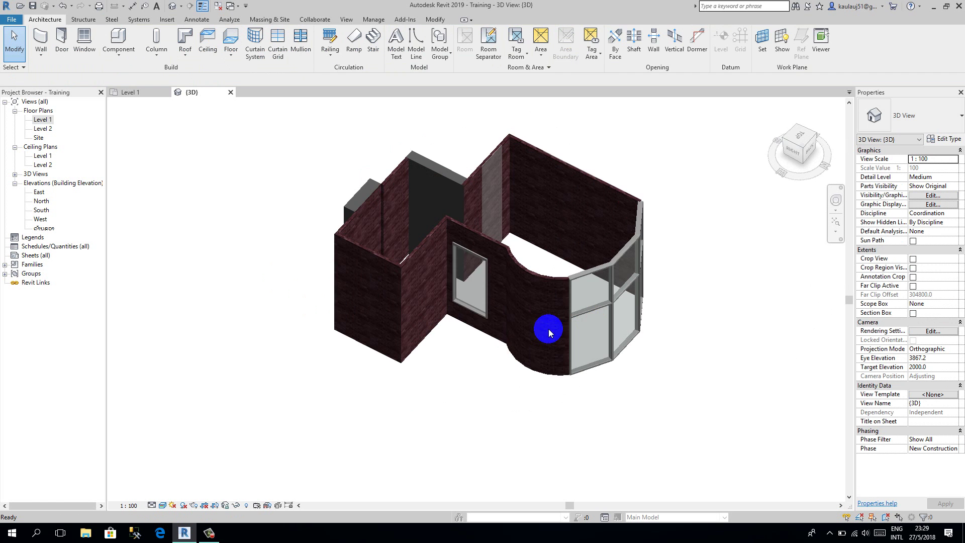
Step: Turn off Automatically Embed in the type properties of the Storefront curtain wall
left_click(480, 265)
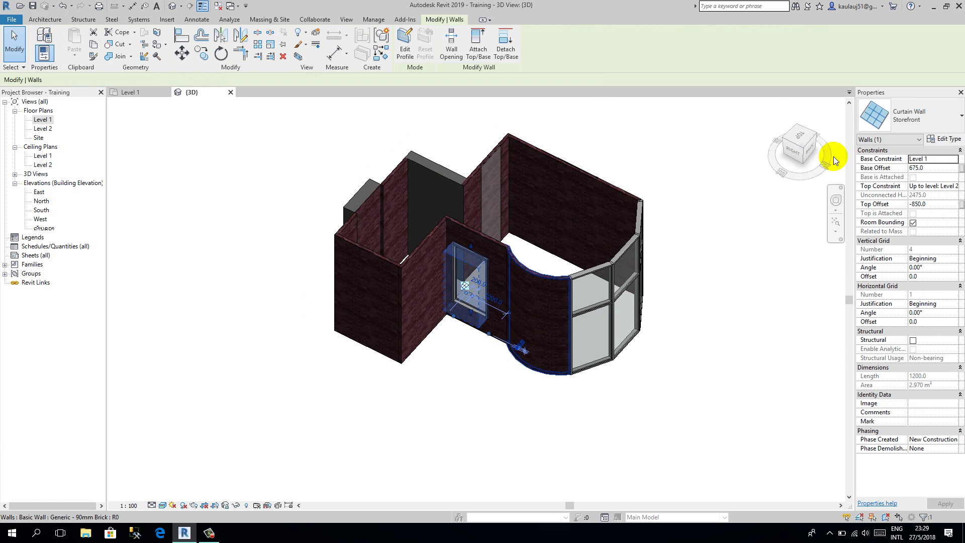
left_click(944, 140)
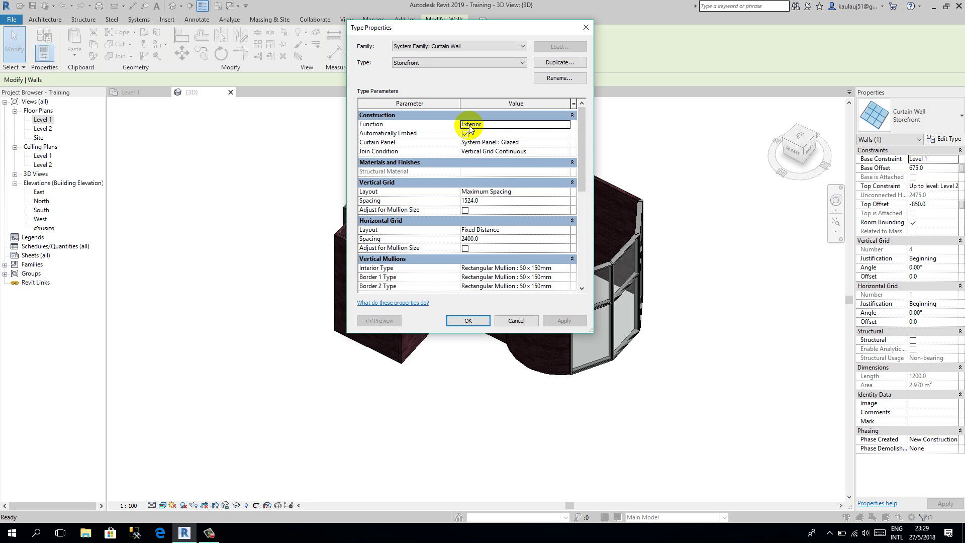
scroll(517, 200, "down", 6)
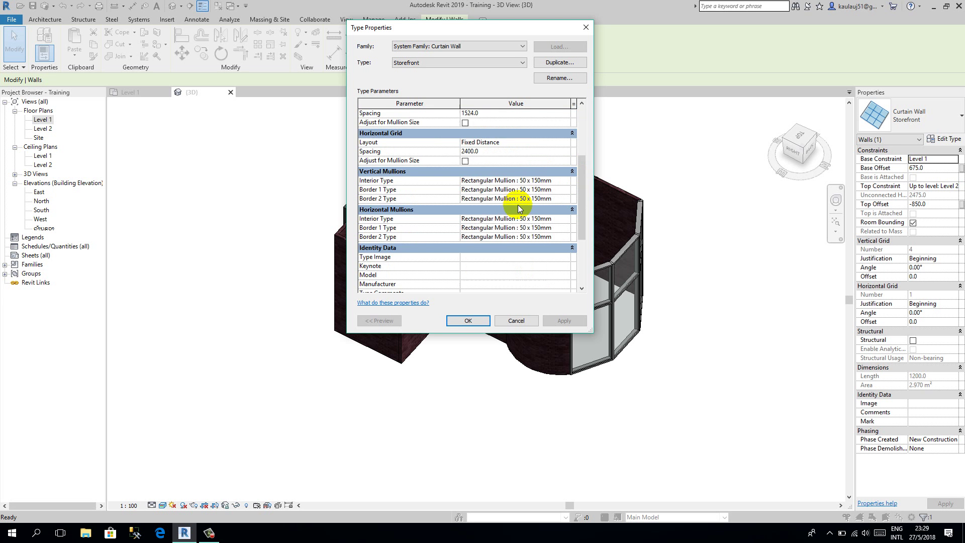
scroll(520, 206, "up", 6)
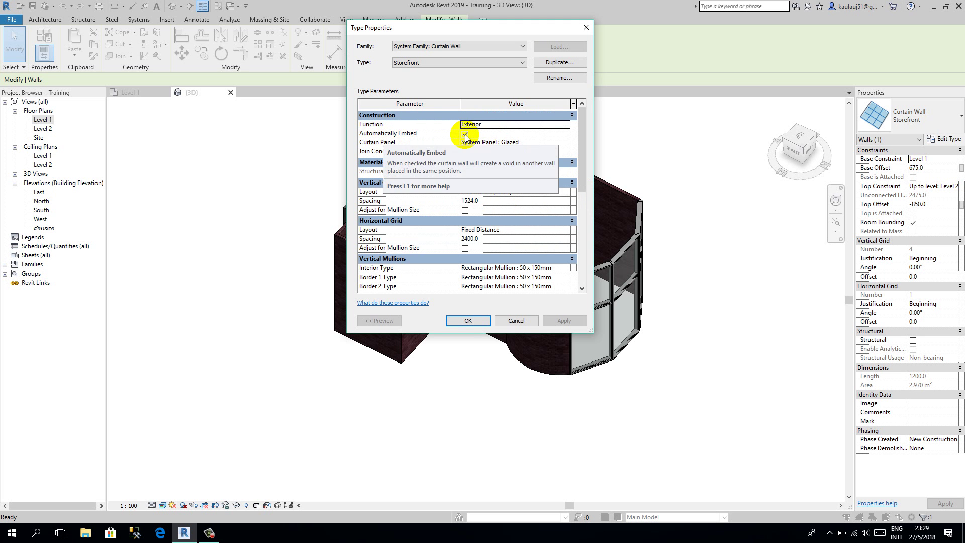
mouse_move(404, 137)
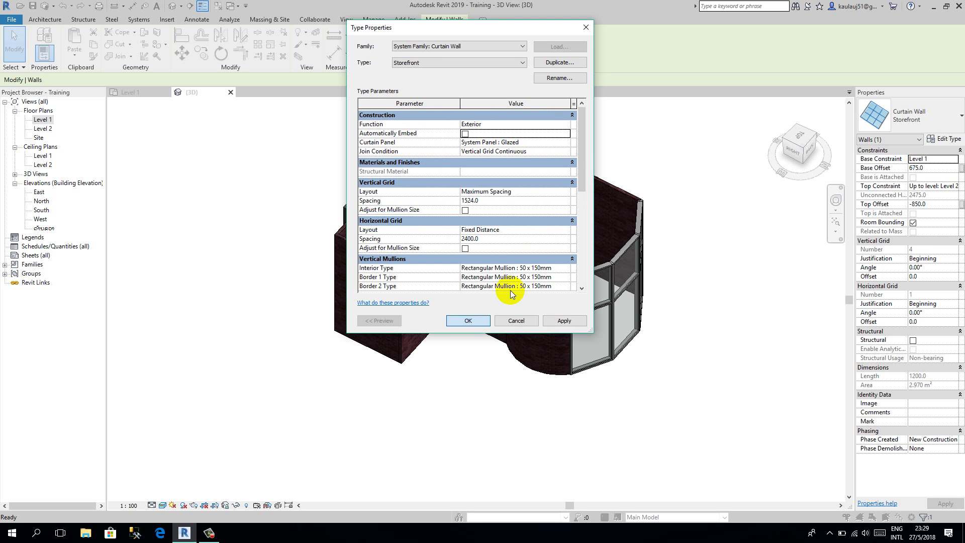
key("Return")
left_click(475, 366)
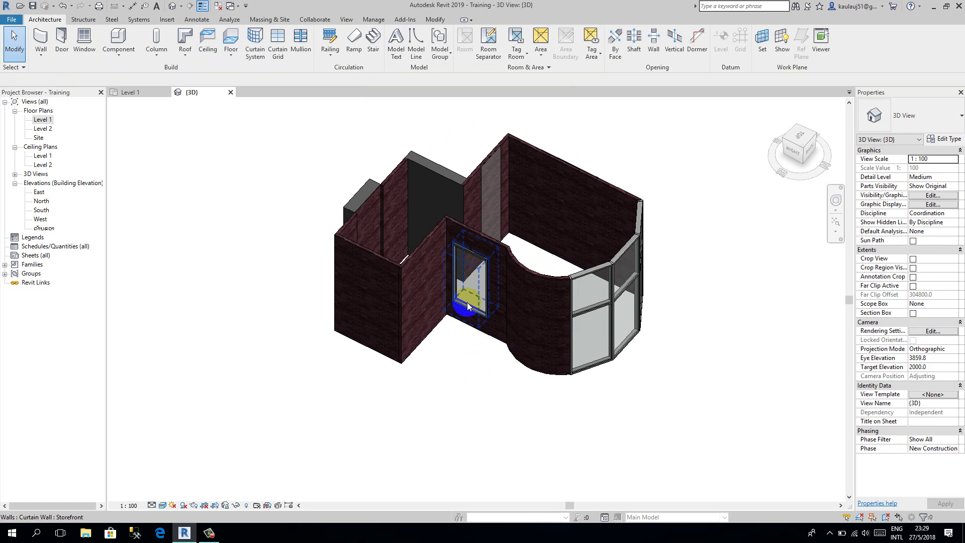
Step: Re-enable Automatically Embed in the Storefront wall's type properties
left_click(471, 302)
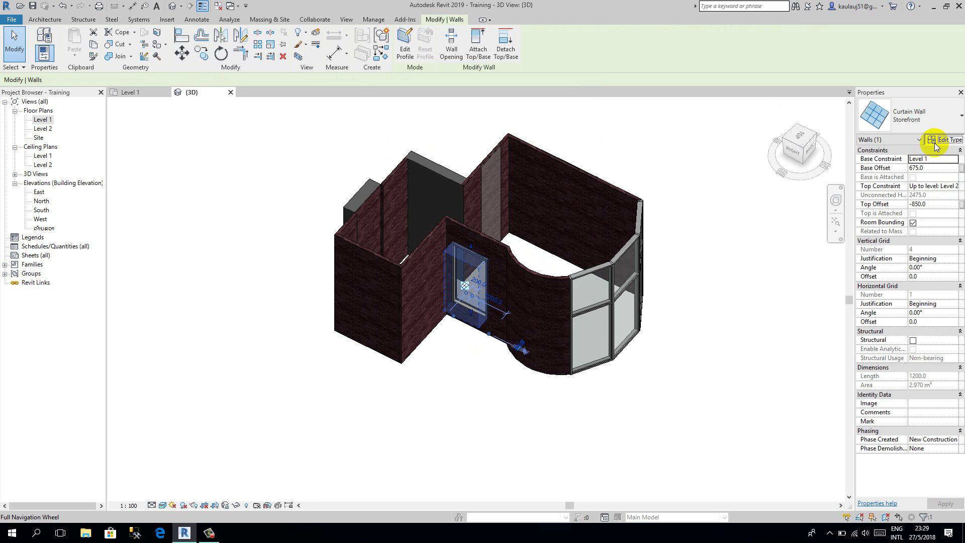
left_click(936, 143)
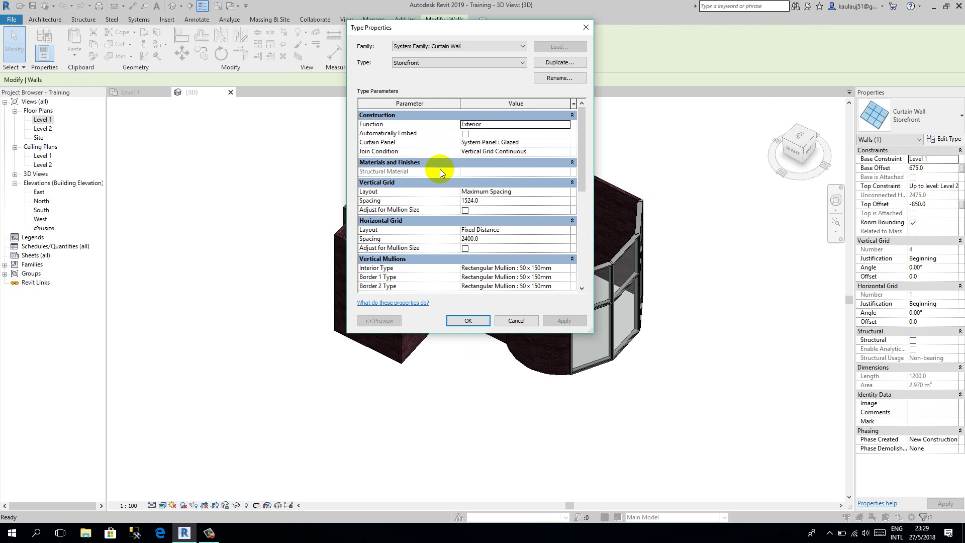
left_click(465, 134)
left_click(467, 322)
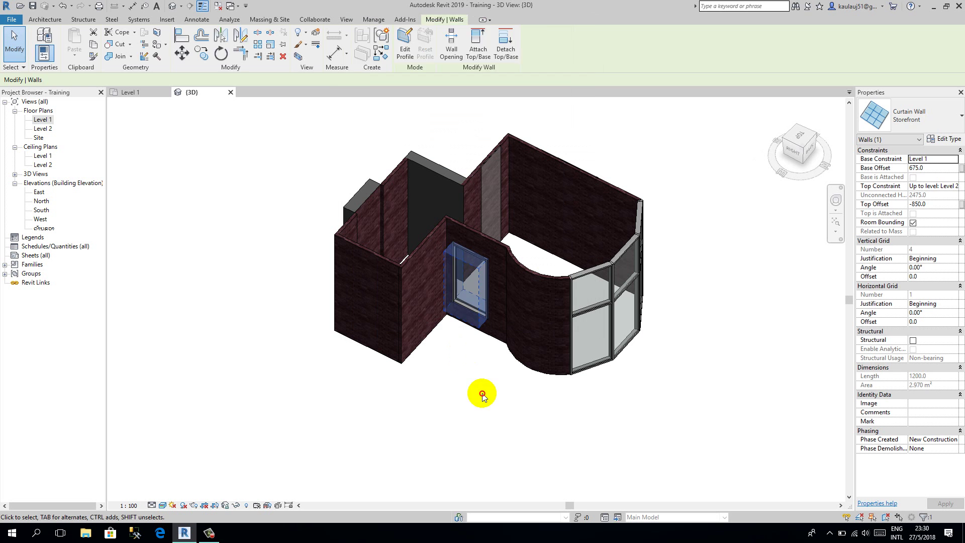
left_click(480, 392)
Step: Enable Automatically Embed for the Exterior Glazing curtain wall type so the panel cuts its brick host wall
left_click(487, 179)
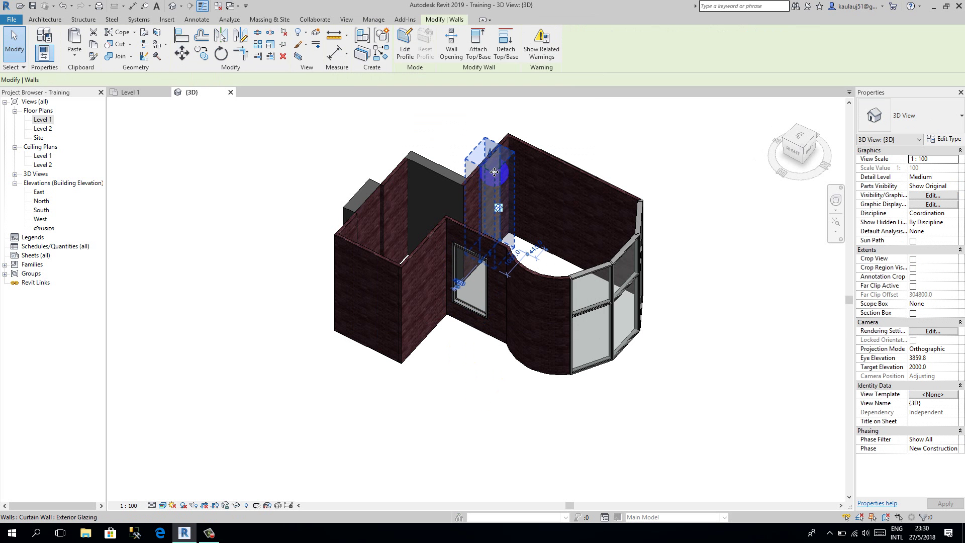
left_click(944, 139)
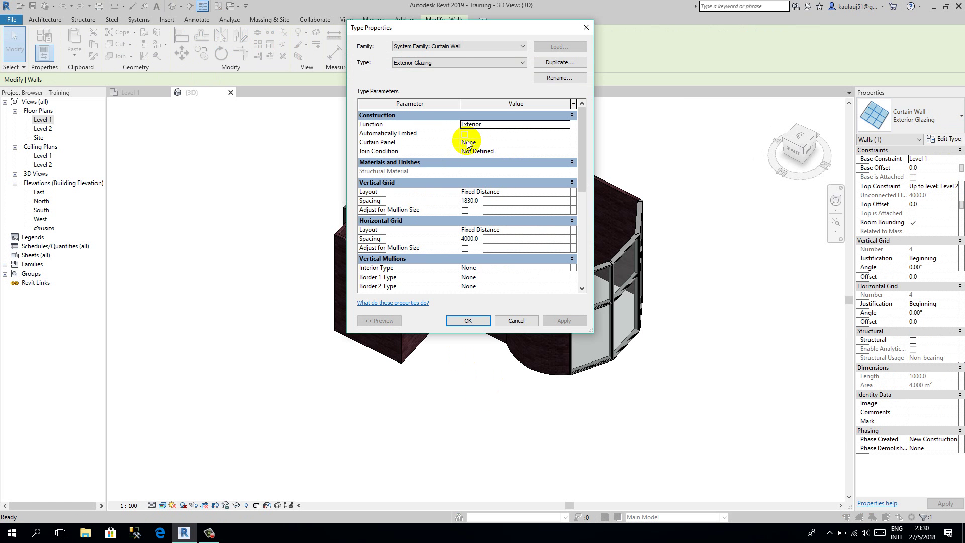
left_click(469, 324)
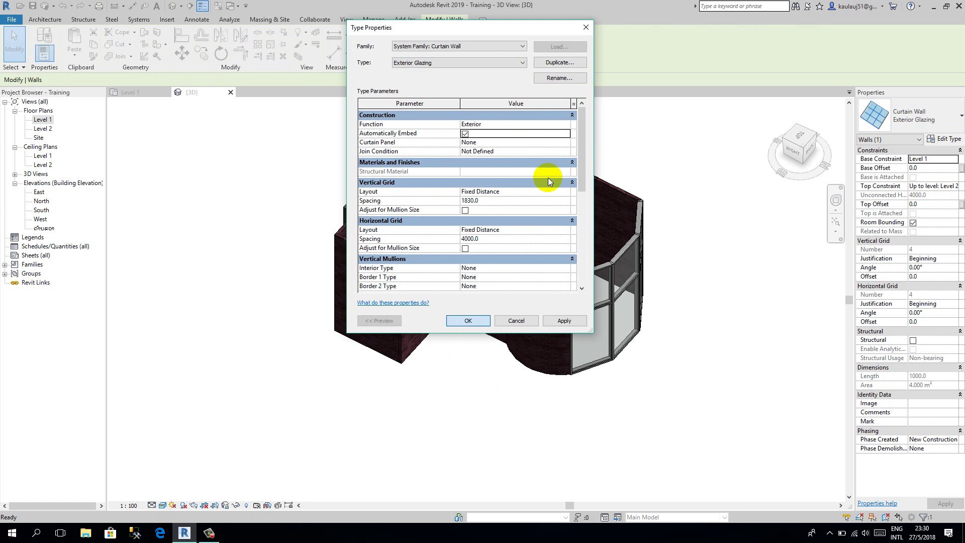
left_click(507, 150)
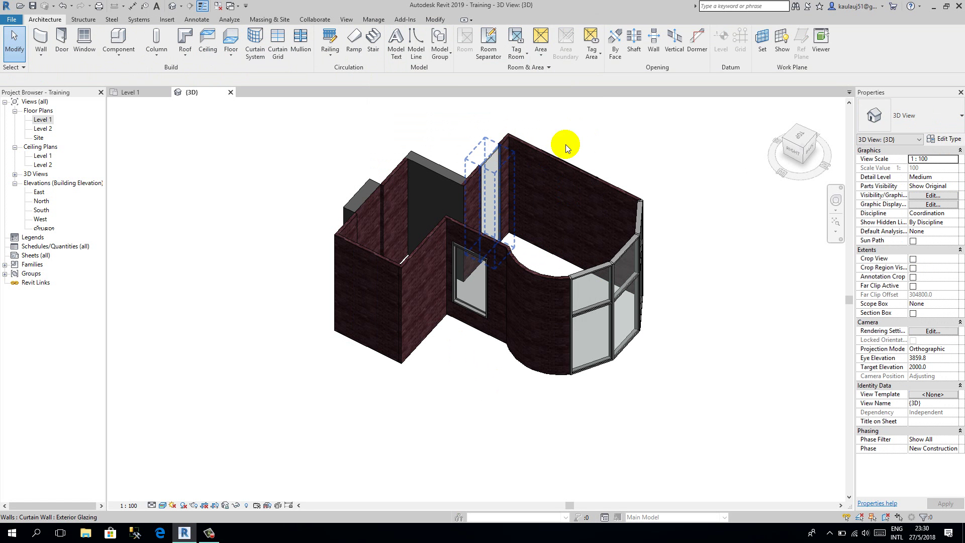
left_click(511, 150)
Step: Try turning off Automatically Embed for the Exterior Glazing type and discard the change
left_click(504, 160)
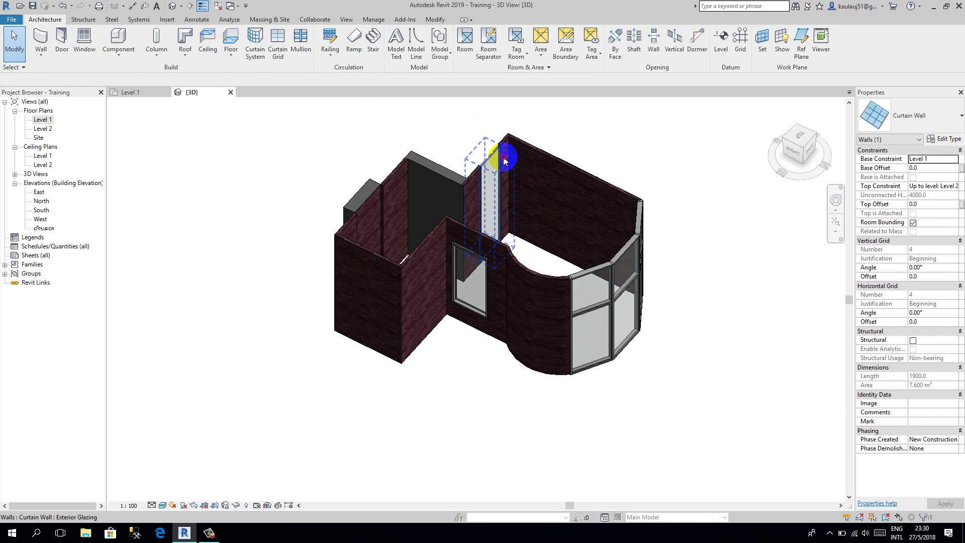
left_click(948, 141)
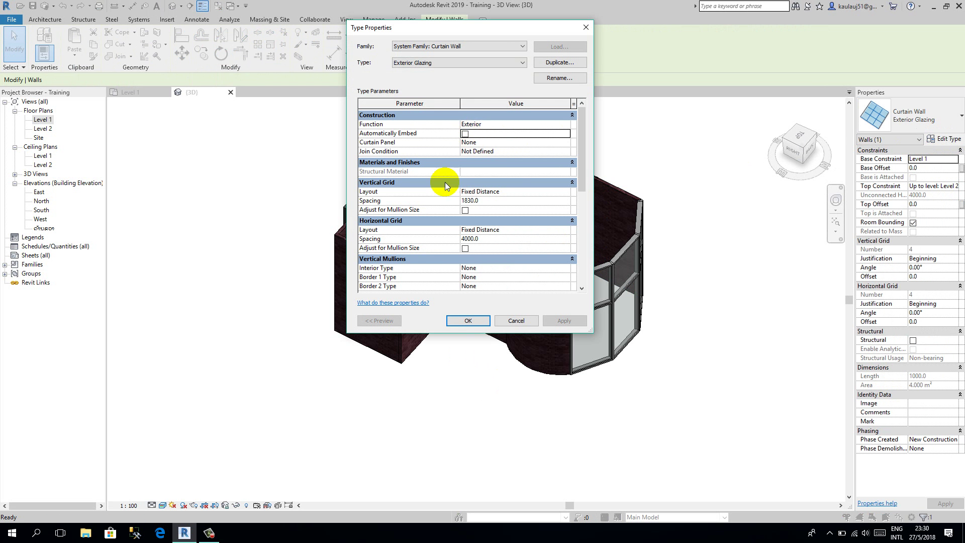
key("Escape")
left_click(749, 327)
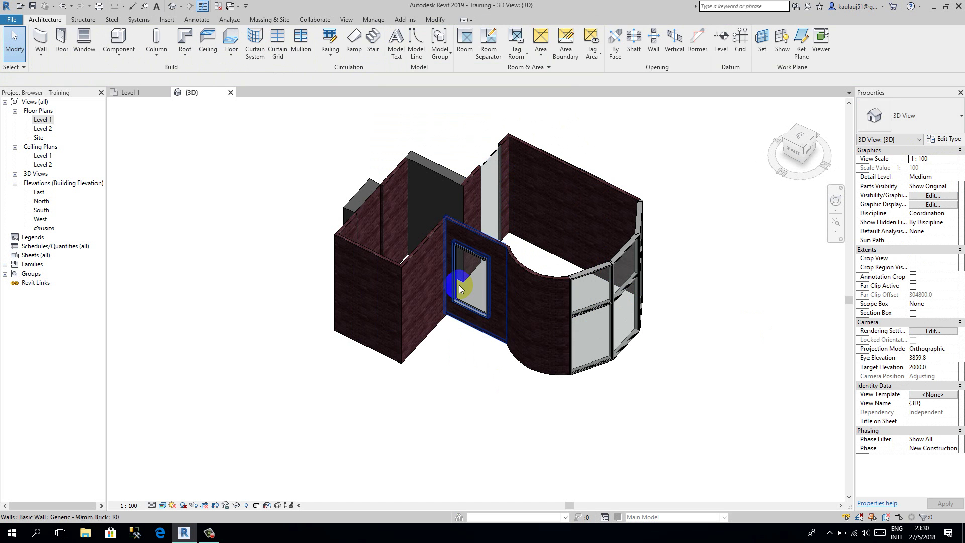
Step: Compare in 3D, from several sides, the embedded Storefront and Exterior Glazing walls with the plain curtain wall overlapping the long brick wall
left_click(455, 279)
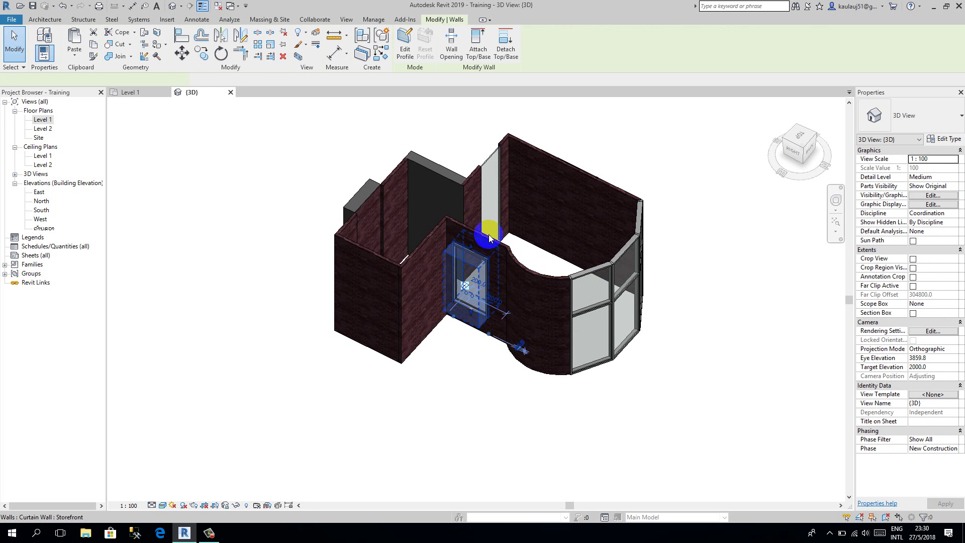
left_click(483, 183)
middle_click_drag(396, 267, 640, 429, "shift")
left_click(640, 429)
left_click(552, 350)
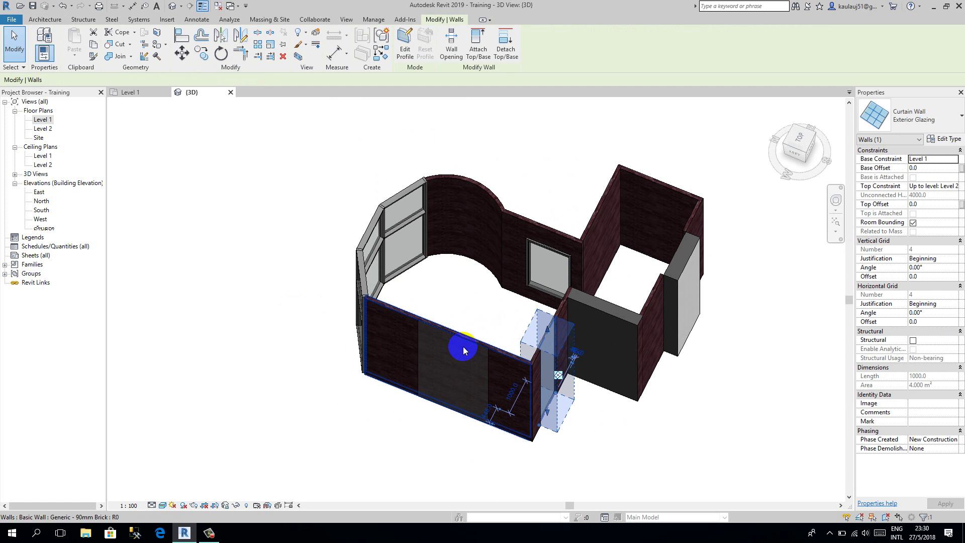
left_click(749, 425)
middle_click_drag(593, 435, 442, 209, "shift")
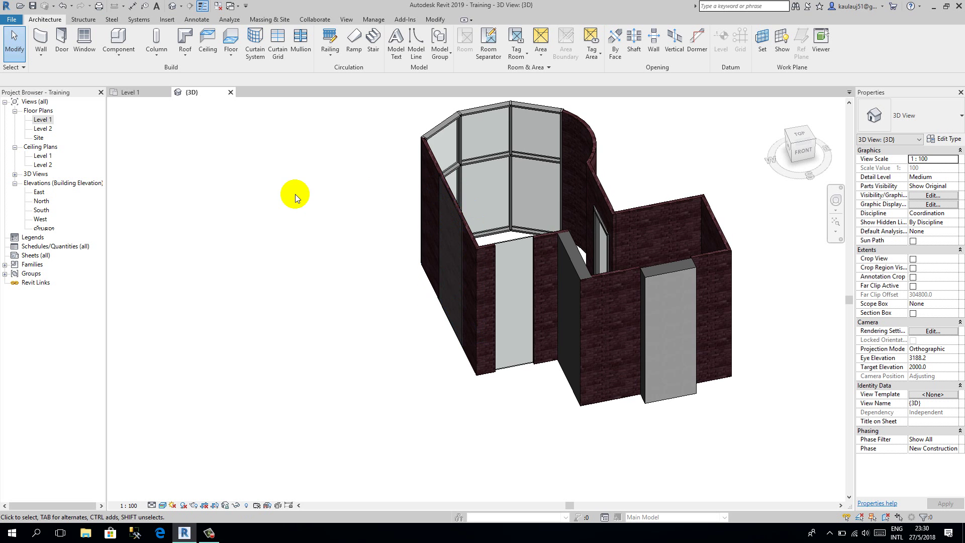
middle_click_drag(351, 309, 345, 297)
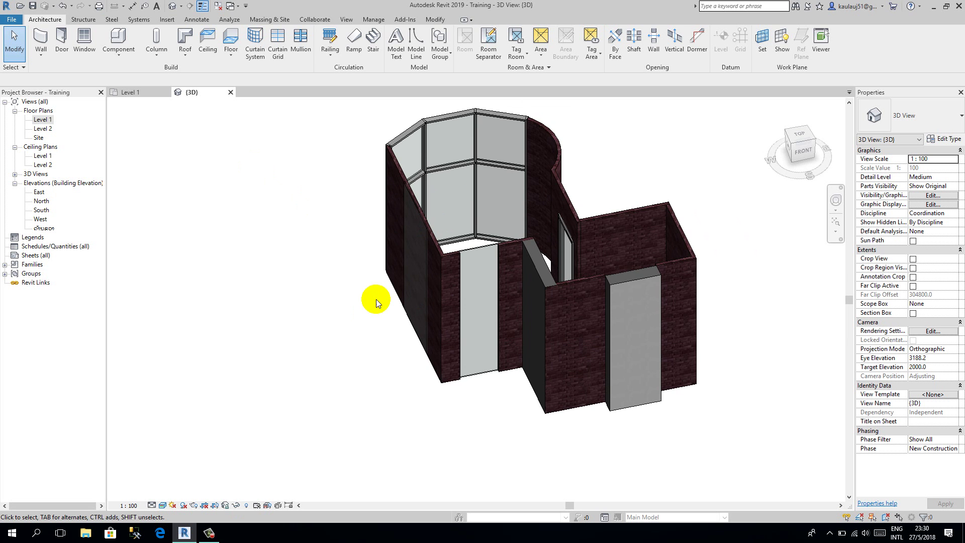
scroll(376, 299, "down", 2)
middle_click_drag(409, 355, 427, 366, "shift")
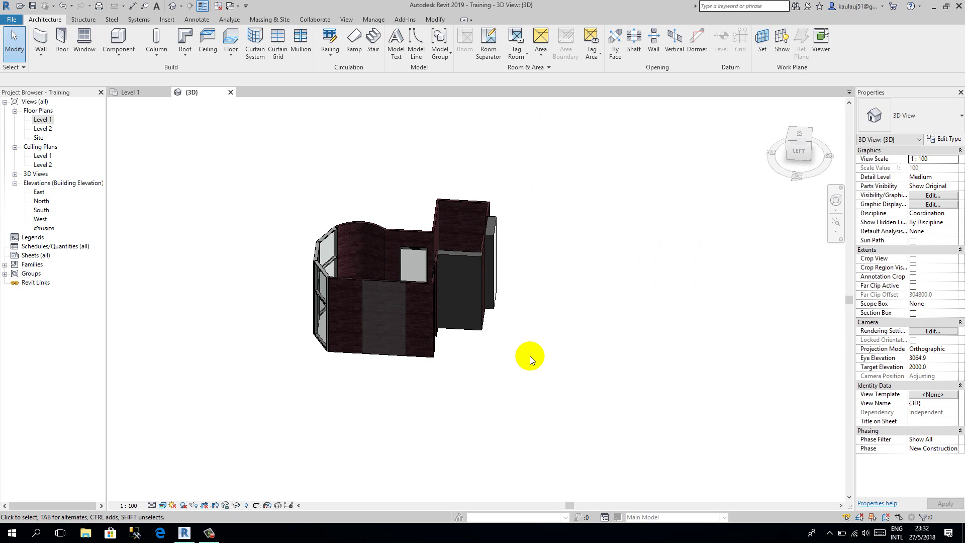
Step: Delete the plain curtain wall that overlaps the long straight brick wall
middle_click_drag(581, 317, 371, 270, "shift")
scroll(377, 272, "up", 3)
left_click(385, 282)
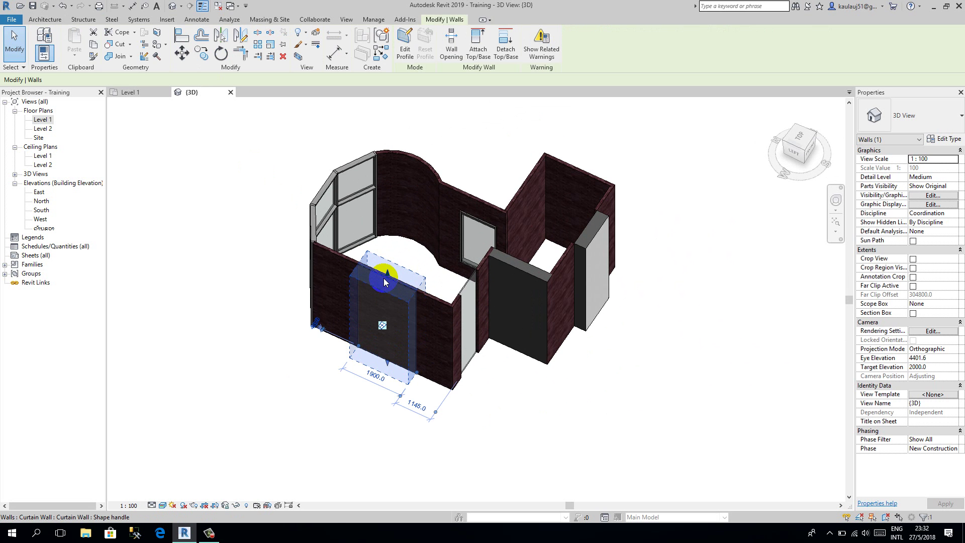
key("Delete")
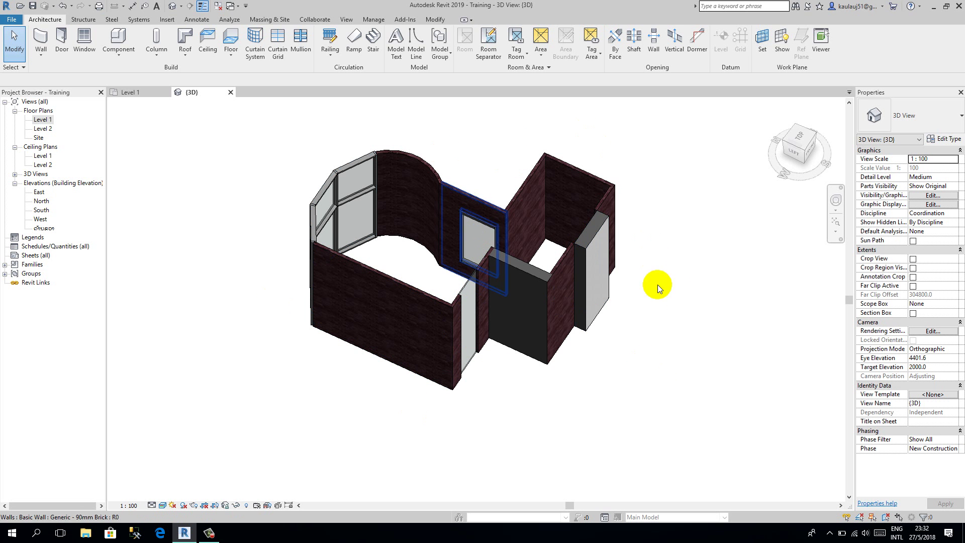
Step: Open the Level 1 floor plan and select the long straight brick wall on the building's left side
double_click(42, 119)
scroll(282, 203, "down", 3)
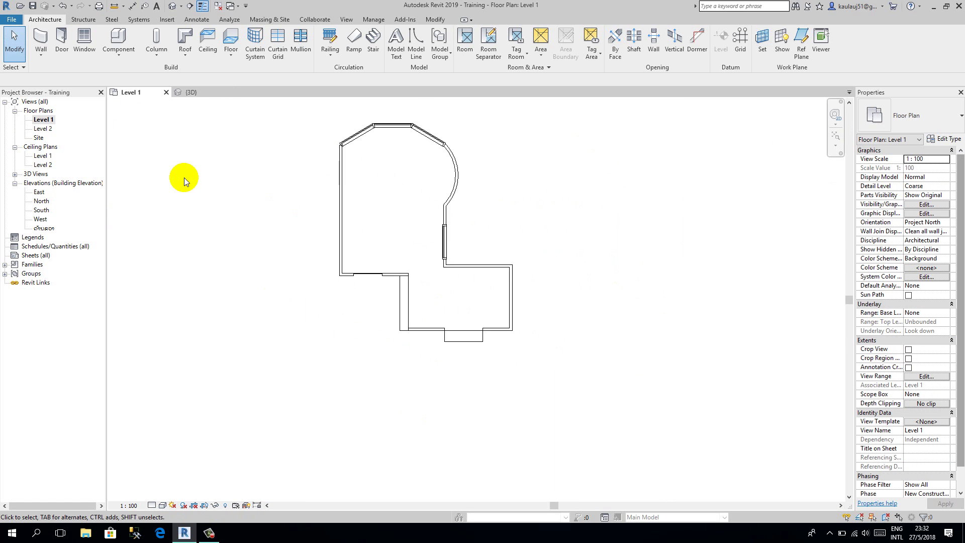
scroll(183, 177, "down", 2)
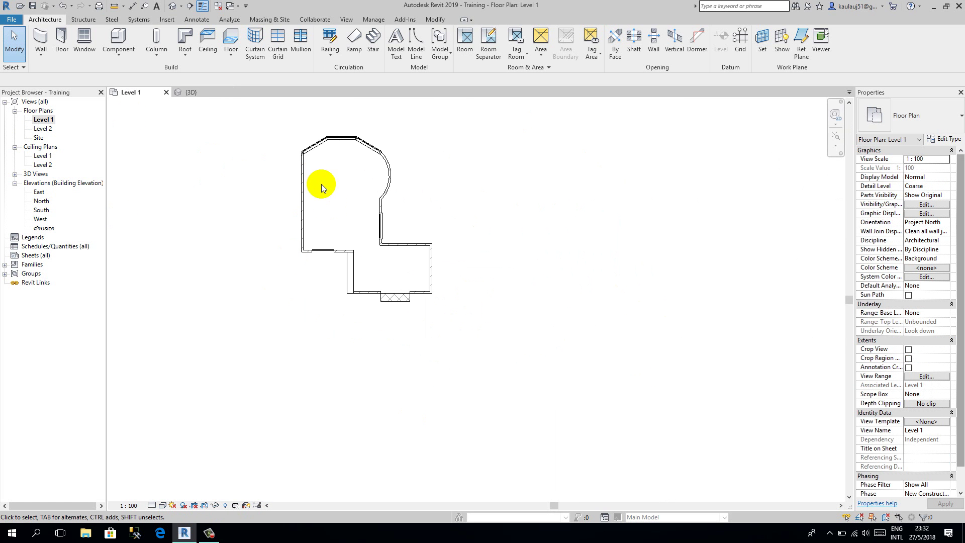
left_click(309, 174)
left_click(405, 43)
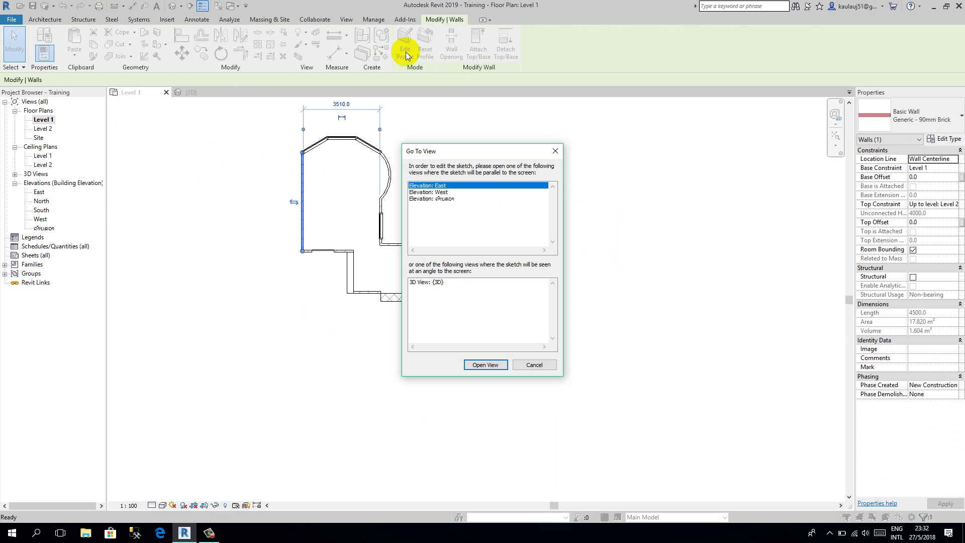
left_click(554, 151)
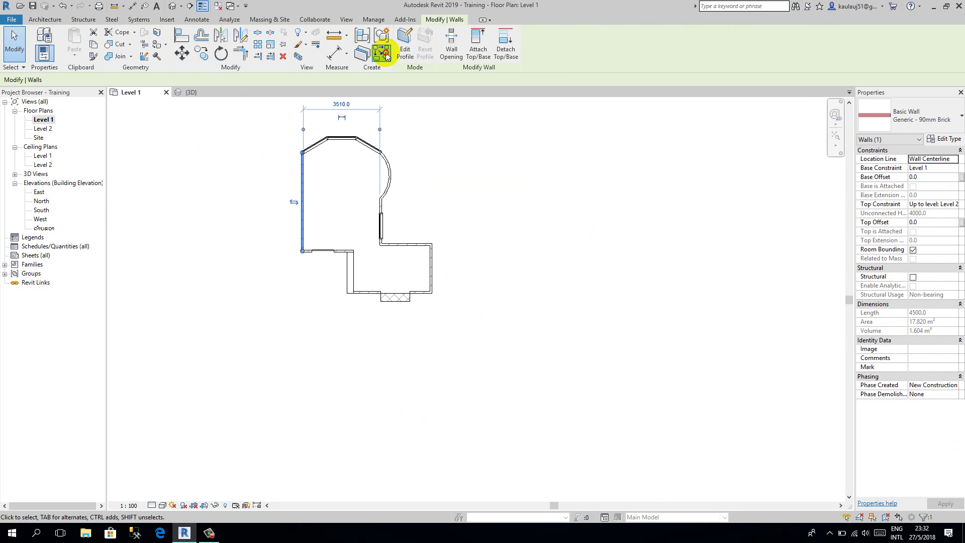
Step: Draw two chained arc walls in Generic - 90mm Brick, similar to the selected wall, in the empty area right of the building
left_click(383, 53)
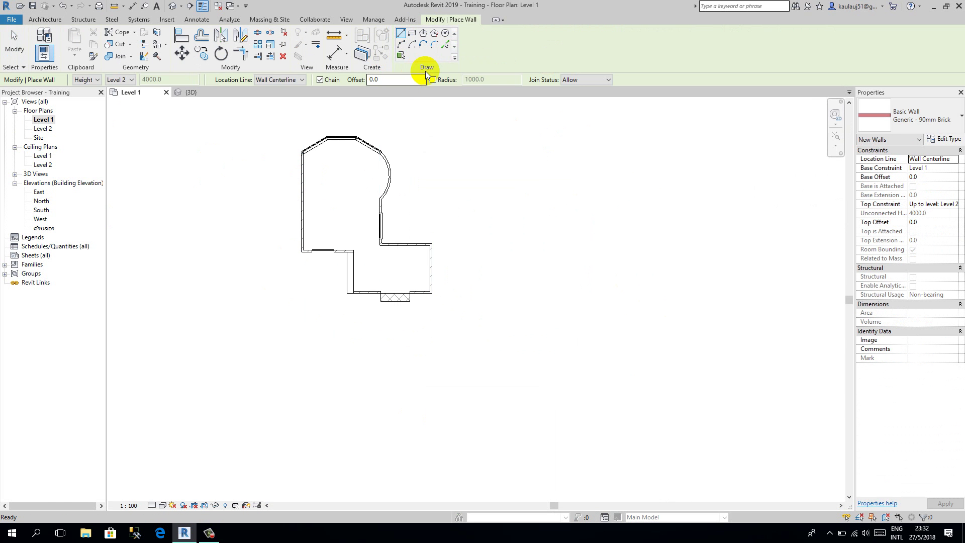
left_click(401, 44)
left_click(516, 292)
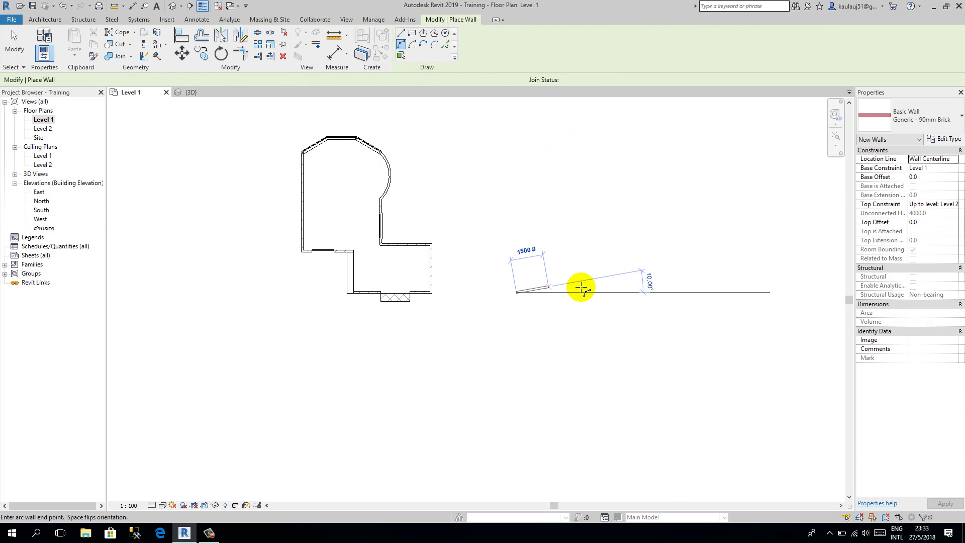
left_click(593, 292)
left_click(550, 256)
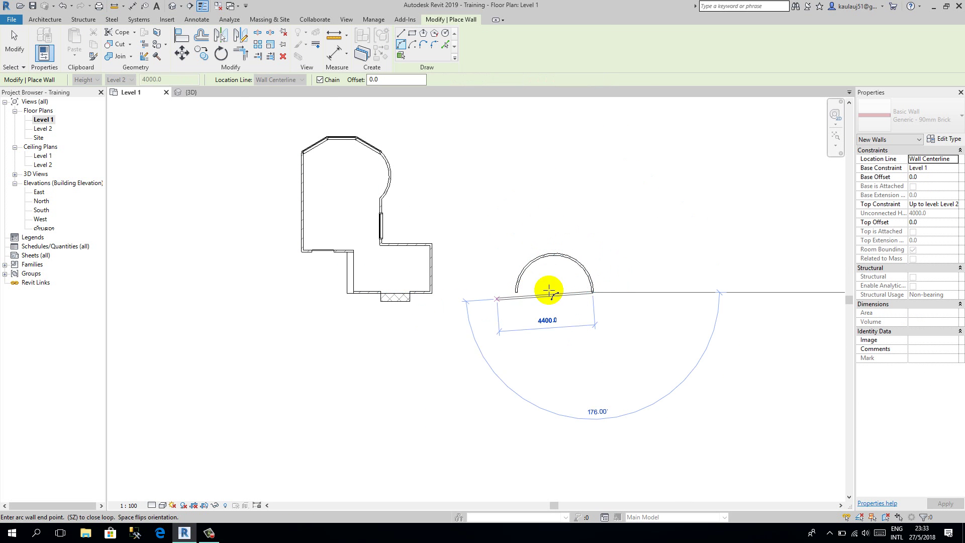
left_click(571, 351)
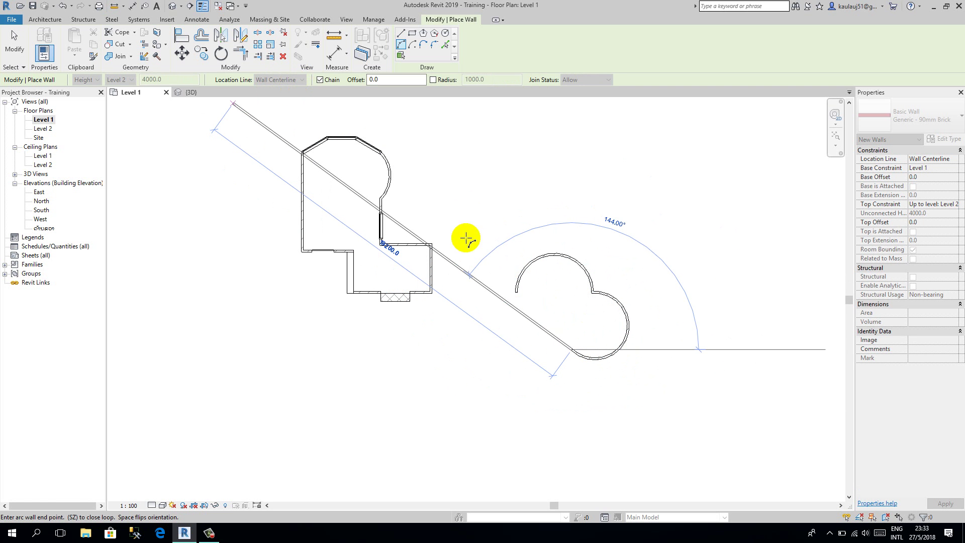
key("Escape")
key("Escape")
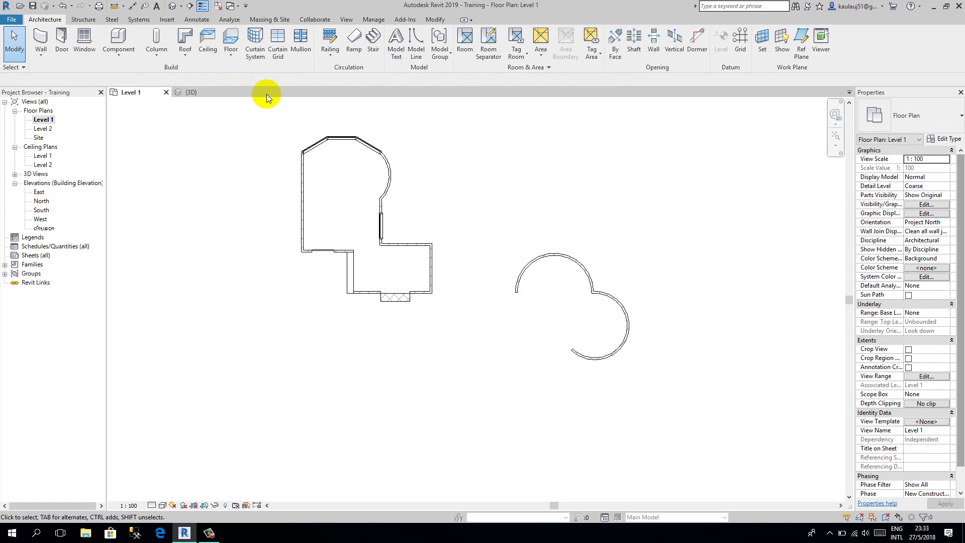
Step: Check the new arc walls in the 3D view and return to a freshly opened Level 1 floor plan
left_click(193, 92)
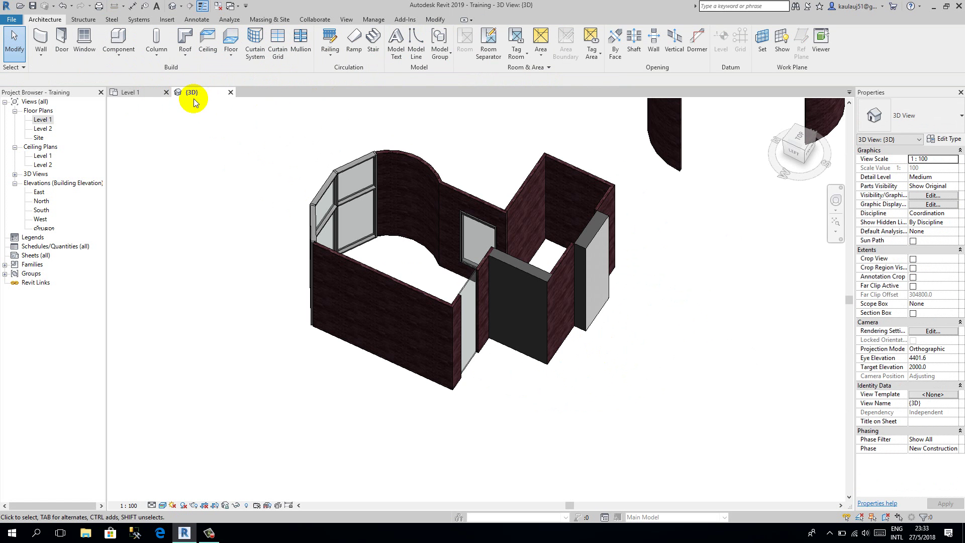
left_click(166, 92)
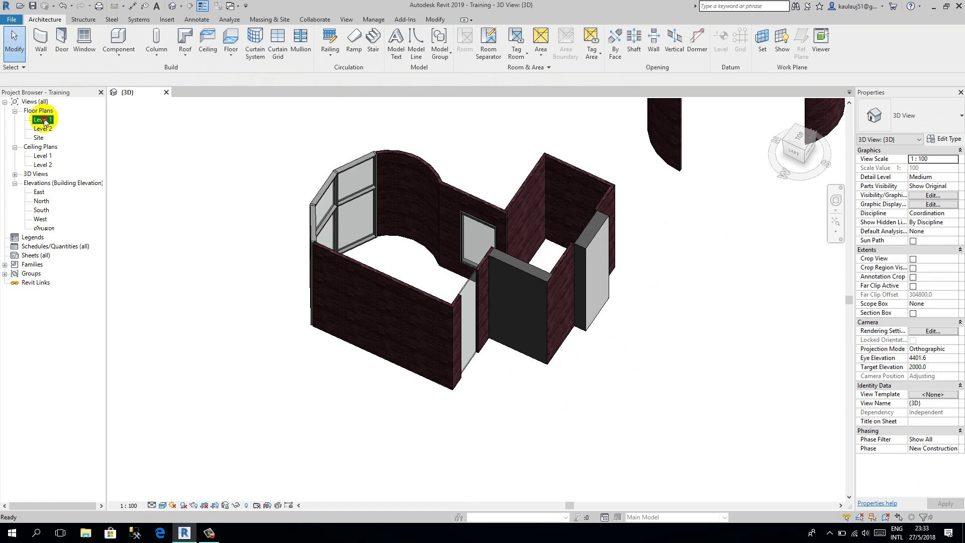
double_click(43, 120)
scroll(443, 231, "up", 4)
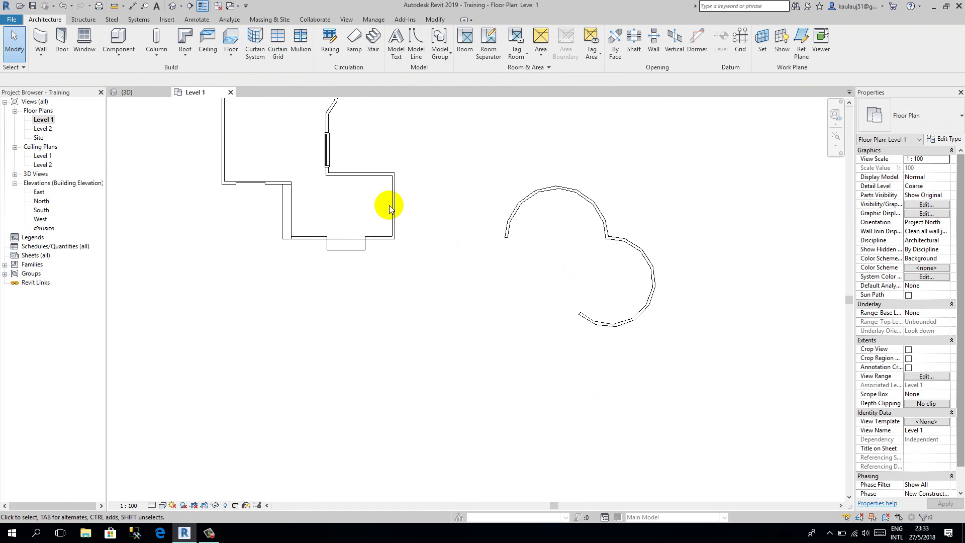
Step: Try starting a Generic - 90mm Brick wall at the building's southeast corner with the location line at Wall Centerline
left_click(42, 38)
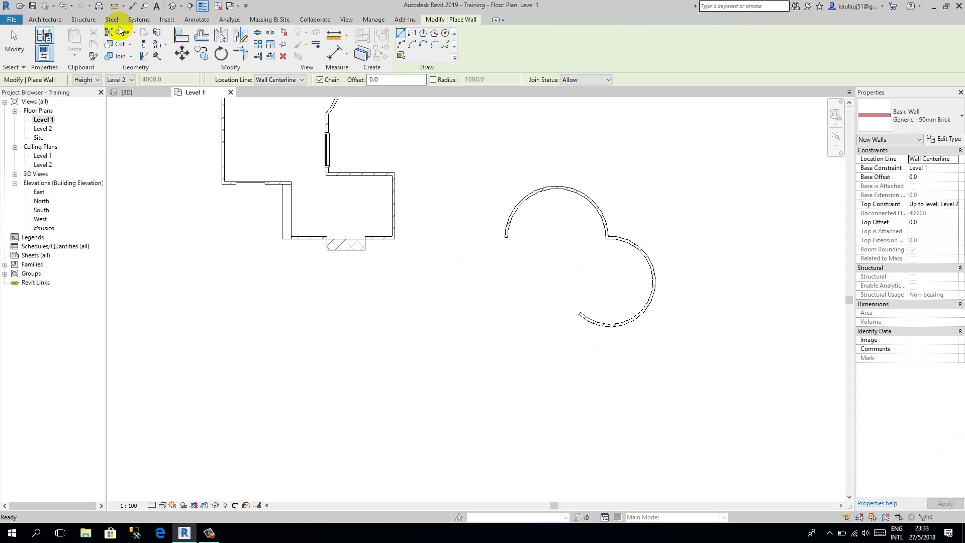
left_click(274, 80)
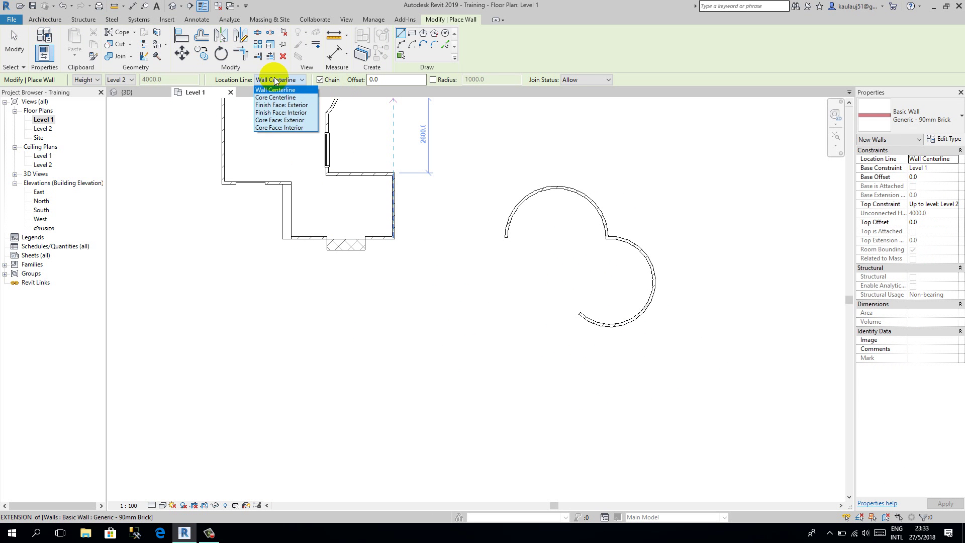
left_click(391, 54)
scroll(387, 242, "up", 5)
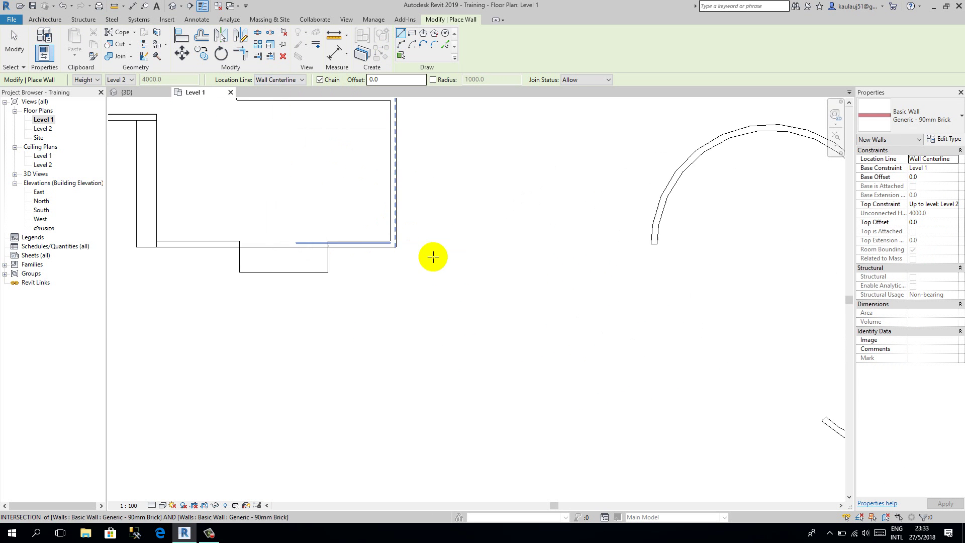
left_click(382, 261)
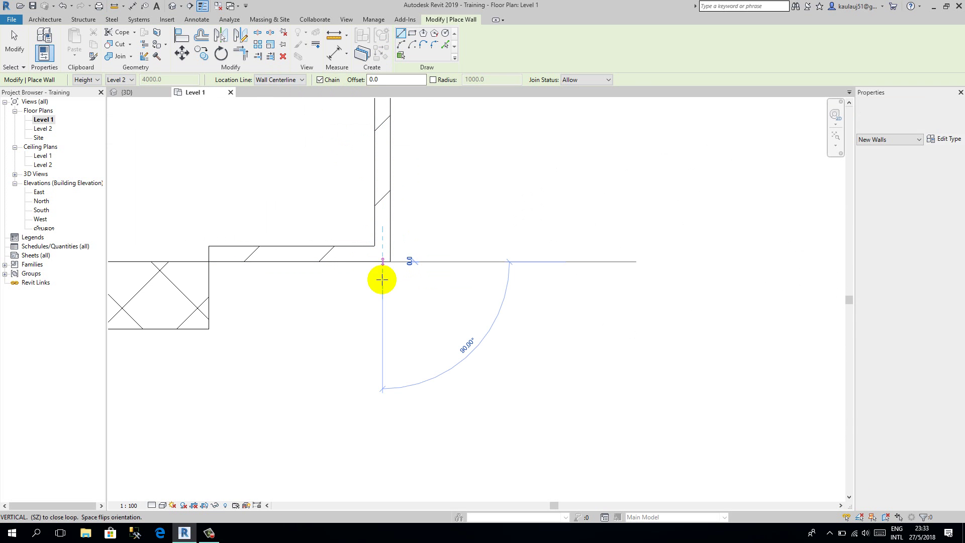
Step: Set the wall location line to Finish Face: Exterior and try starting a wall from the southeast corner's outer point
left_click(296, 80)
left_click(296, 79)
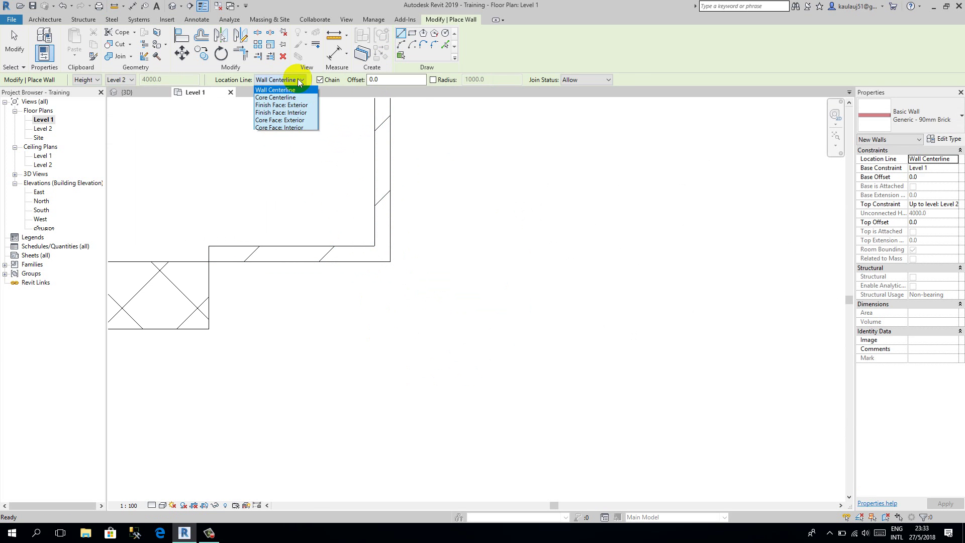
left_click(300, 105)
left_click(391, 262)
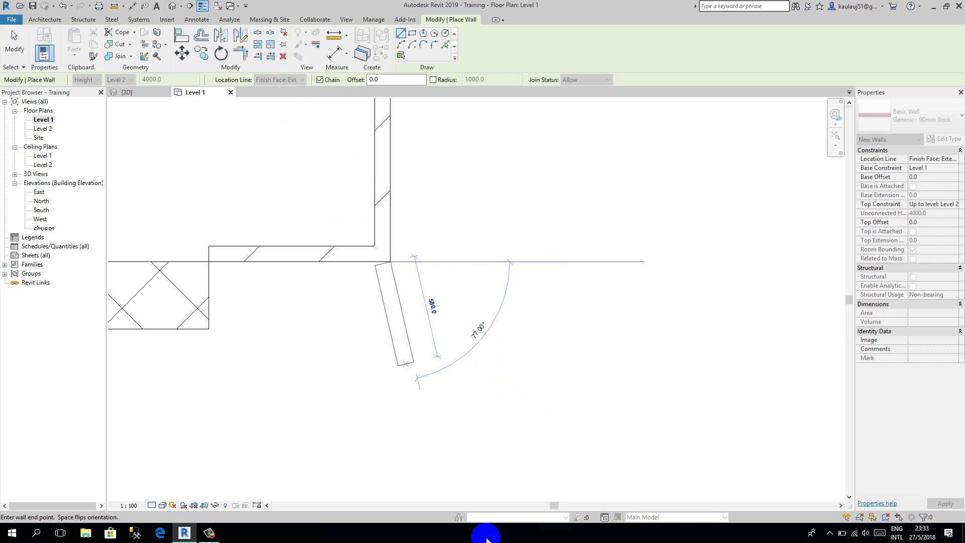
Step: Try the same wall start with the location line at Finish Face: Interior, then cancel it
left_click(294, 80)
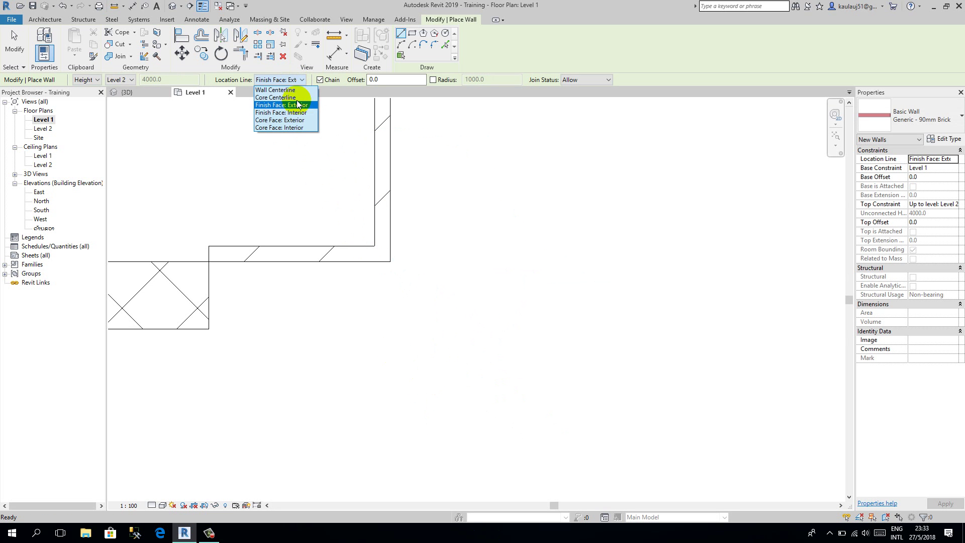
left_click(298, 113)
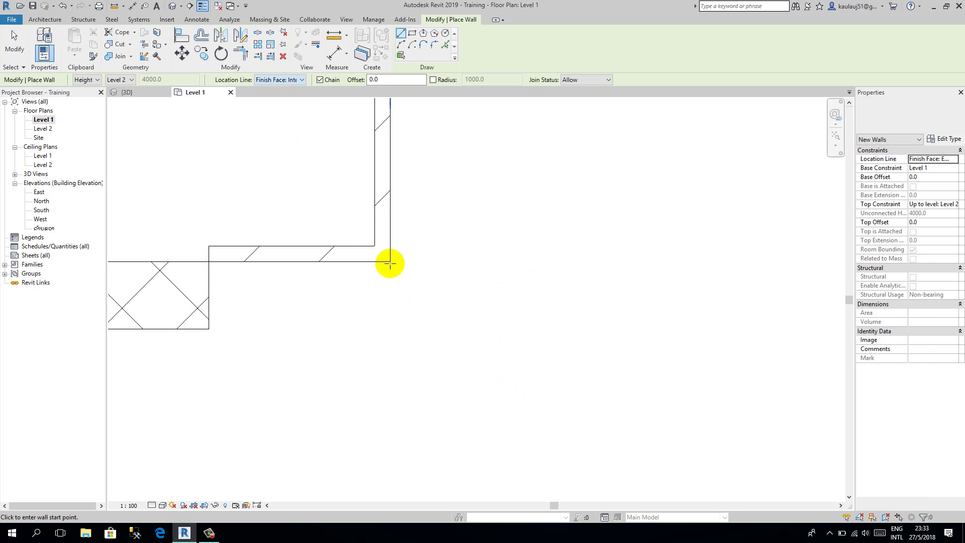
left_click(390, 262)
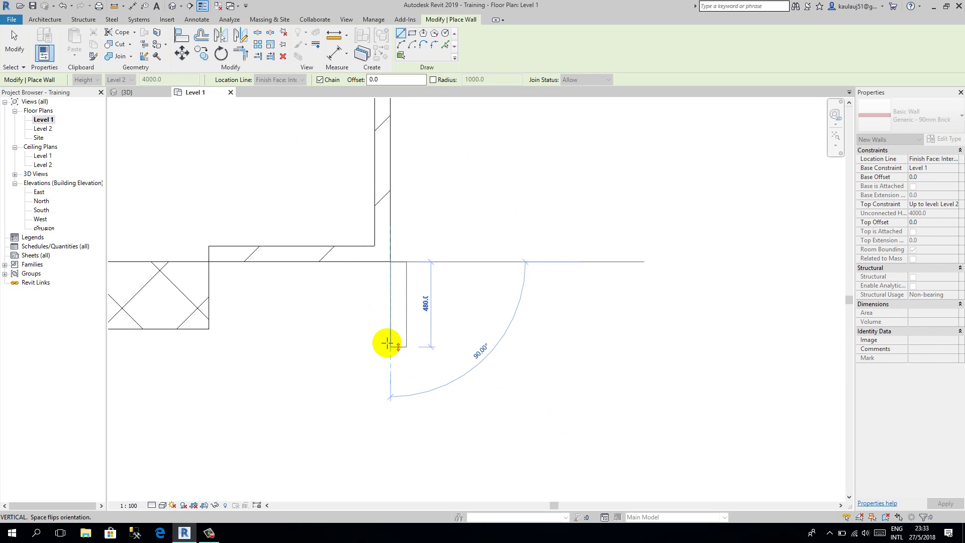
key("Escape")
key("Escape")
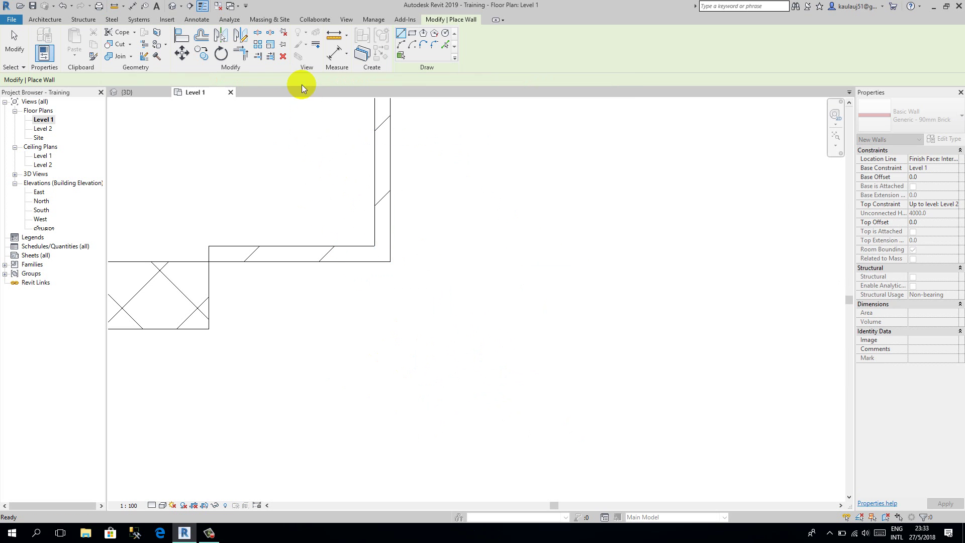
Step: Return the location line to Wall Centerline, preview a wall from the outer corner point, and leave the Wall command
left_click(302, 79)
left_click(274, 87)
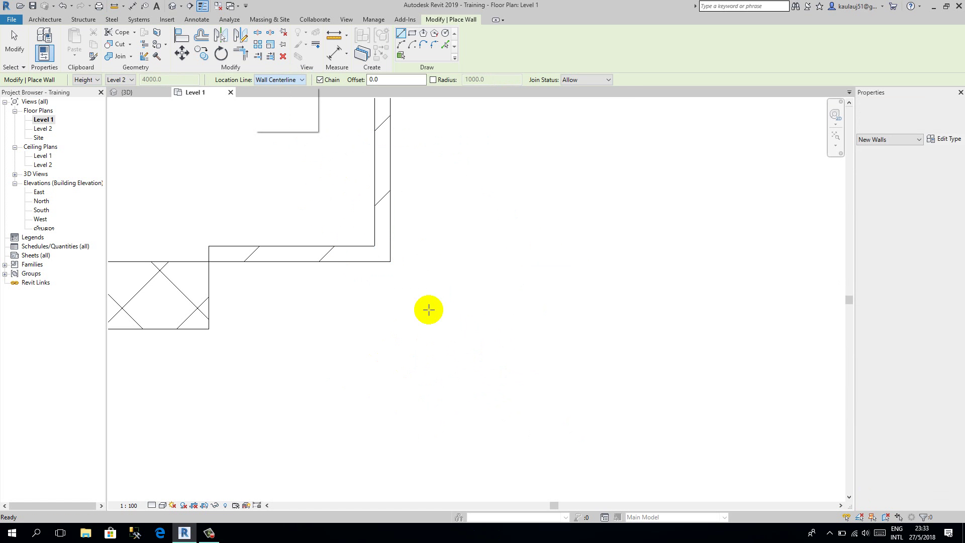
left_click(391, 261)
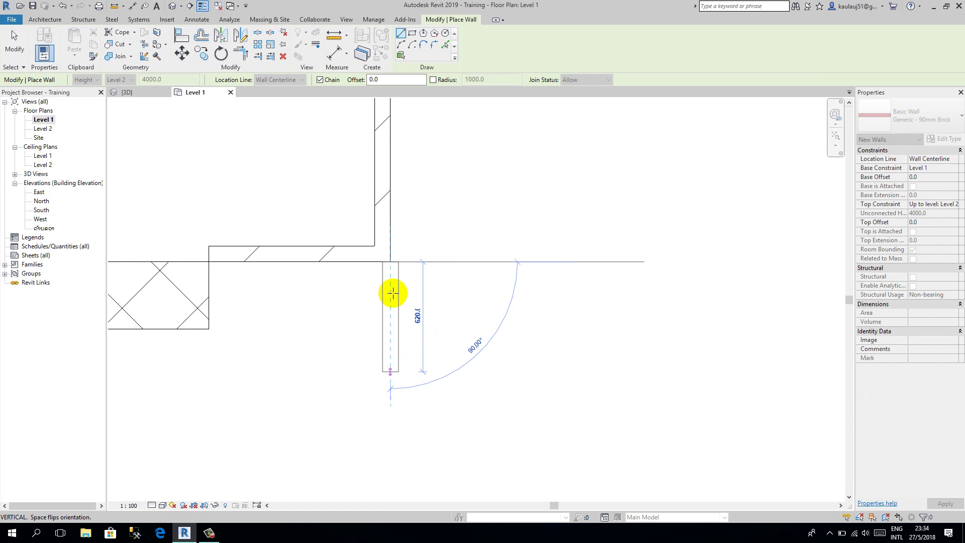
key("Escape")
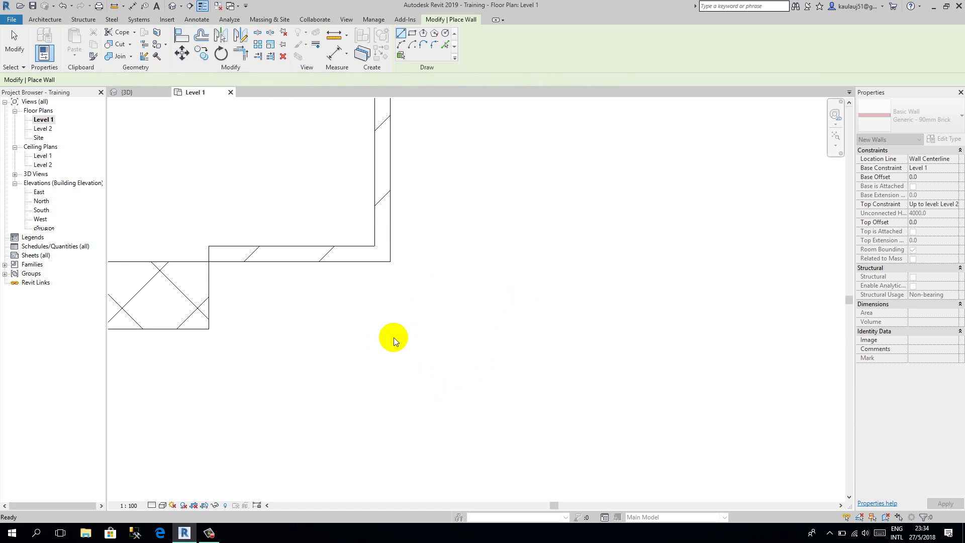
key("Escape")
scroll(477, 360, "down", 4)
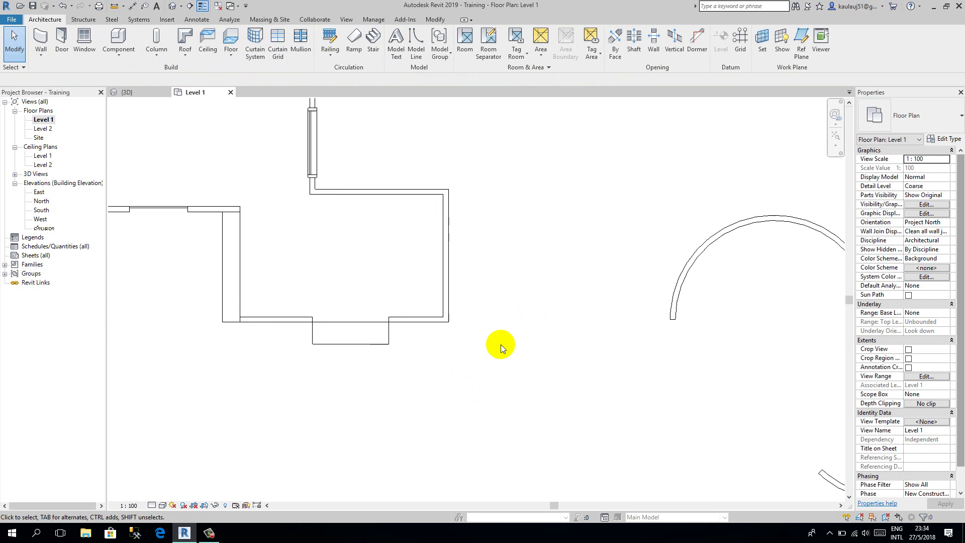
middle_click_drag(470, 377, 570, 398)
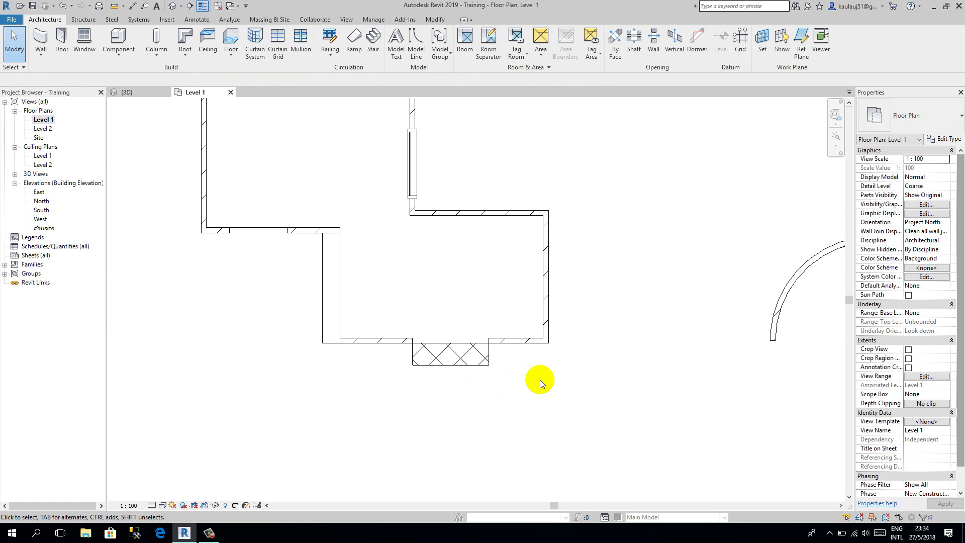
scroll(537, 370, "down", 3)
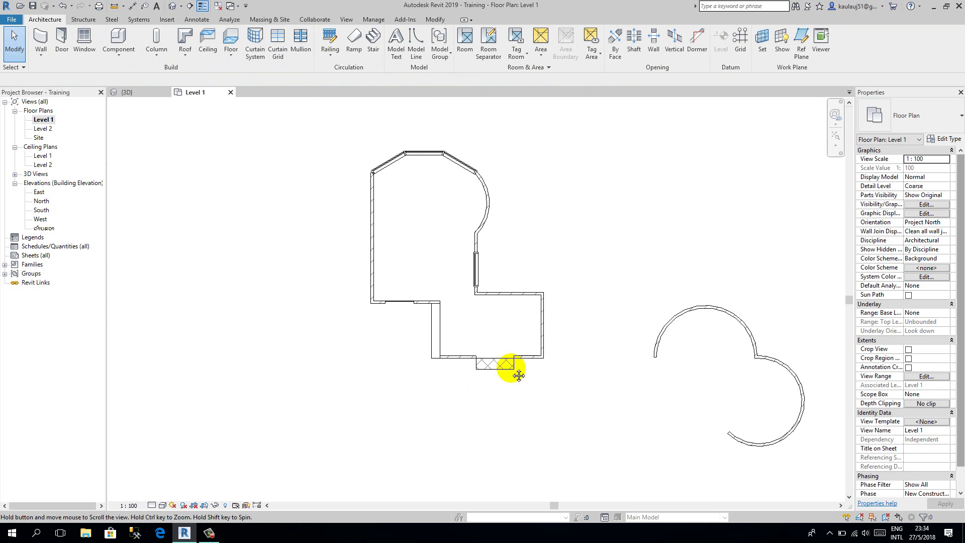
middle_click_drag(510, 366, 430, 314)
middle_click_drag(545, 231, 509, 230)
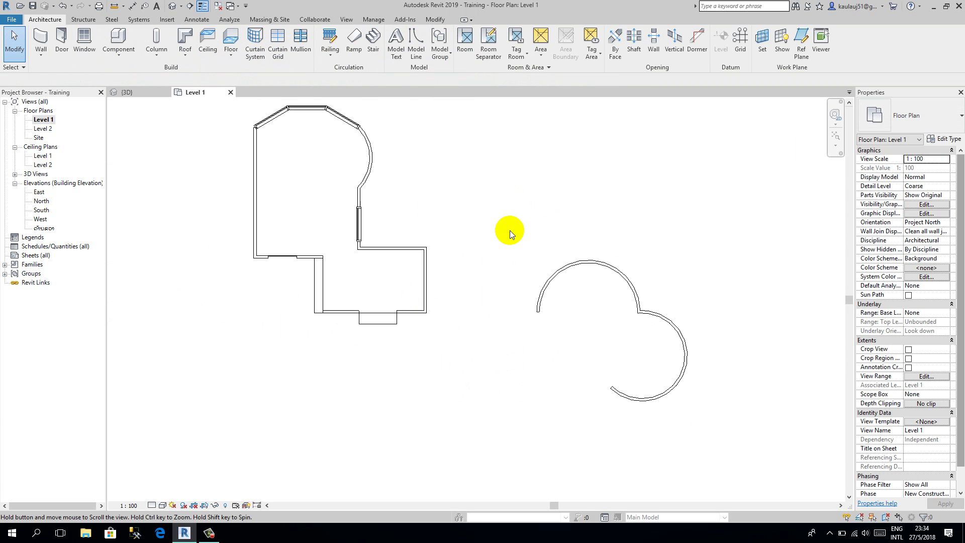
Step: In the 3D view, place a horizontal Cornice wall sweep low along the long brick wall, its return, the dark wall and the adjoining brick walls
left_click(171, 7)
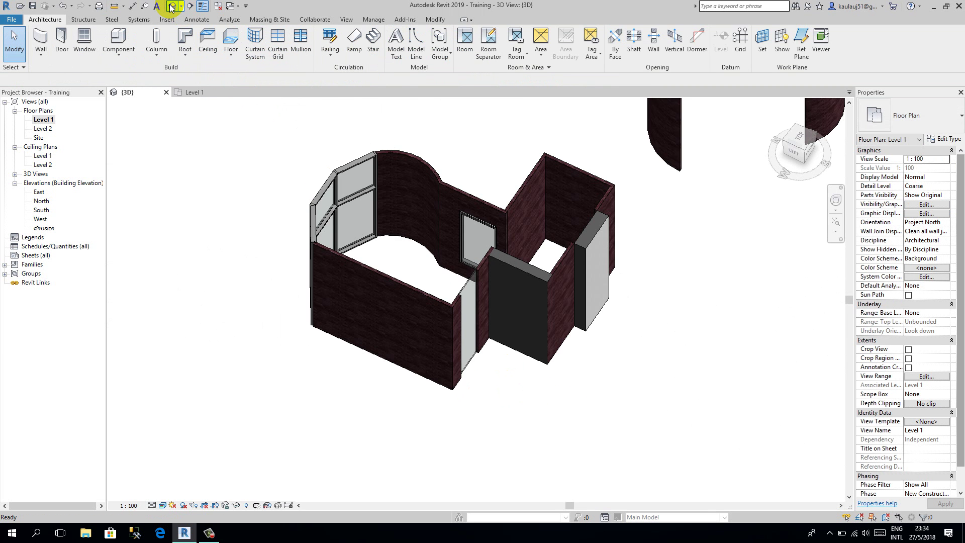
left_click(44, 59)
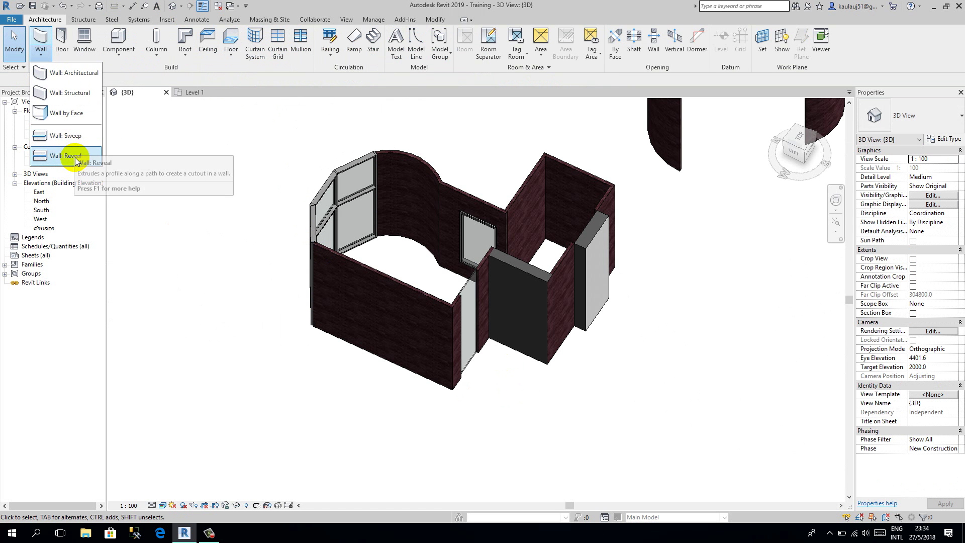
left_click(65, 135)
scroll(441, 387, "up", 2)
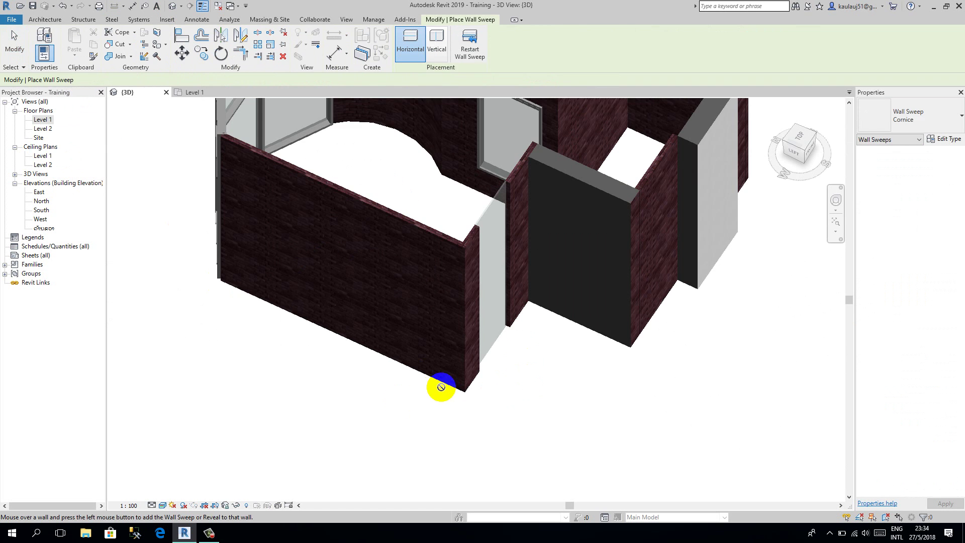
scroll(442, 388, "up", 2)
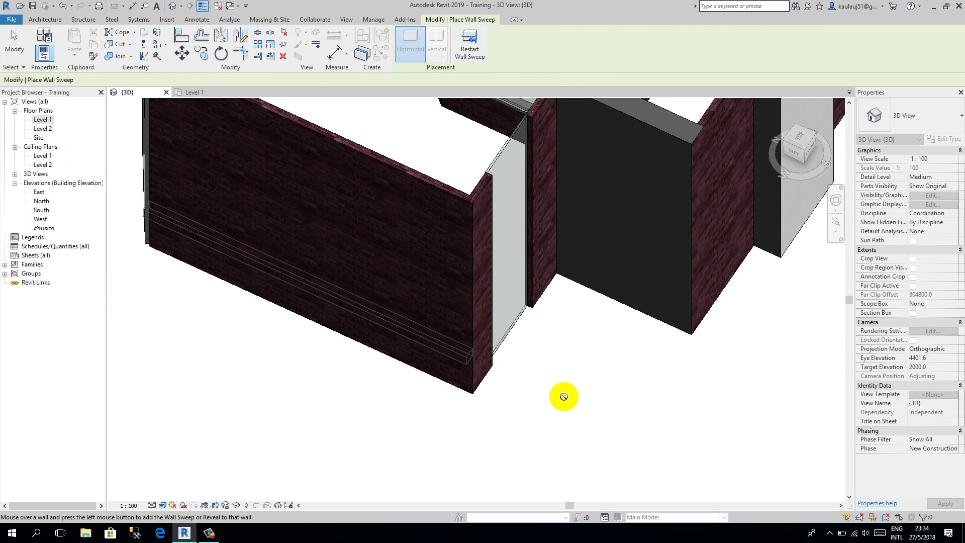
left_click(482, 344)
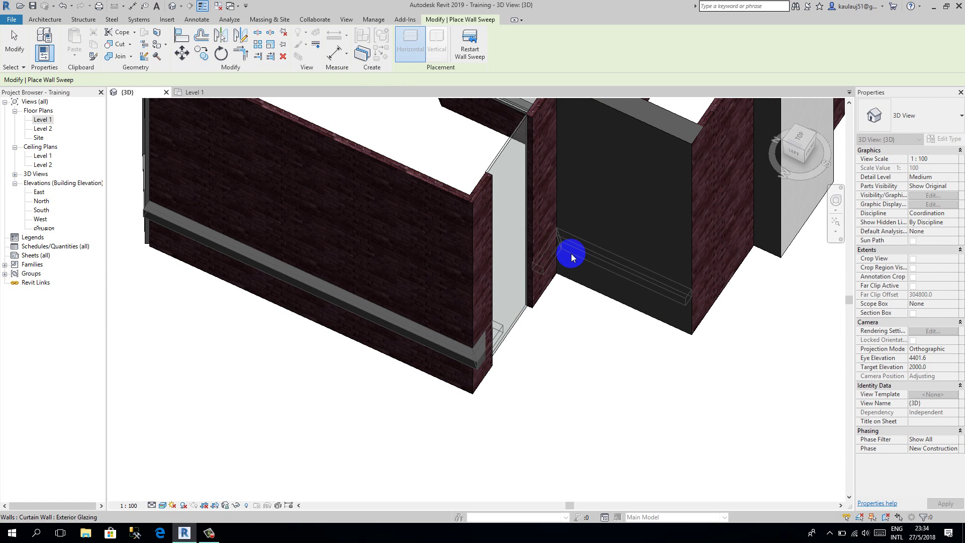
left_click(571, 254)
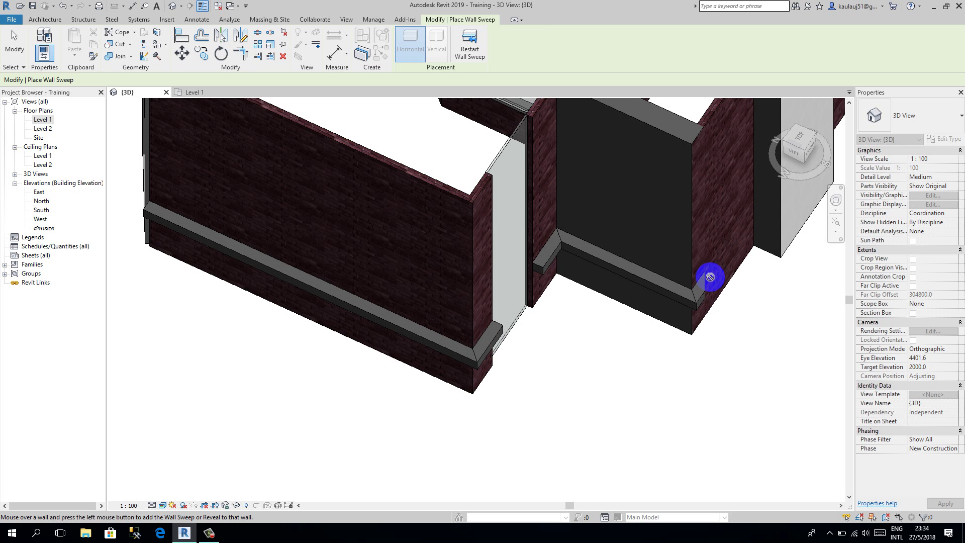
left_click(710, 276)
key("Escape")
scroll(586, 403, "down", 3)
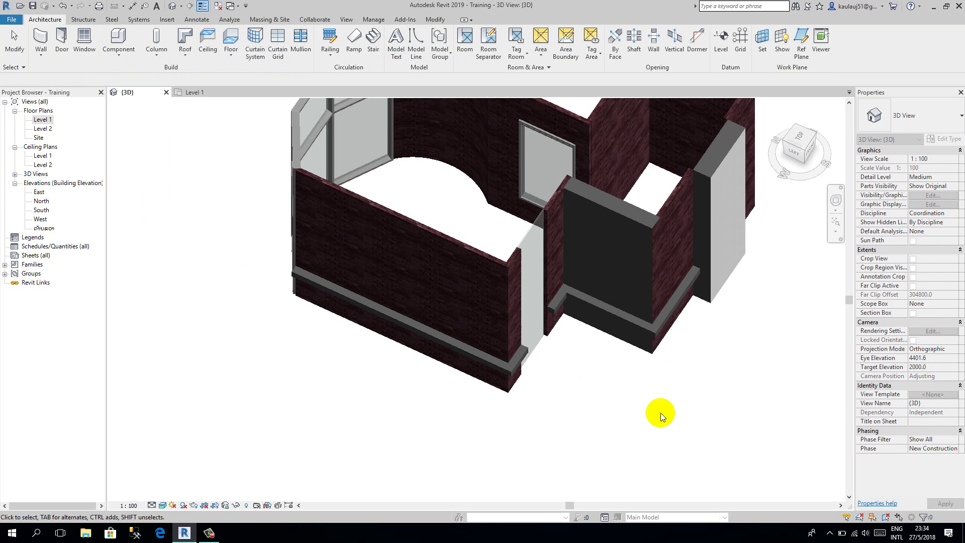
Step: Cut a horizontal reveal just above the cornice through the long brick wall, its return, the short brick wall and the dark wall
middle_click_drag(661, 413, 478, 252, "shift")
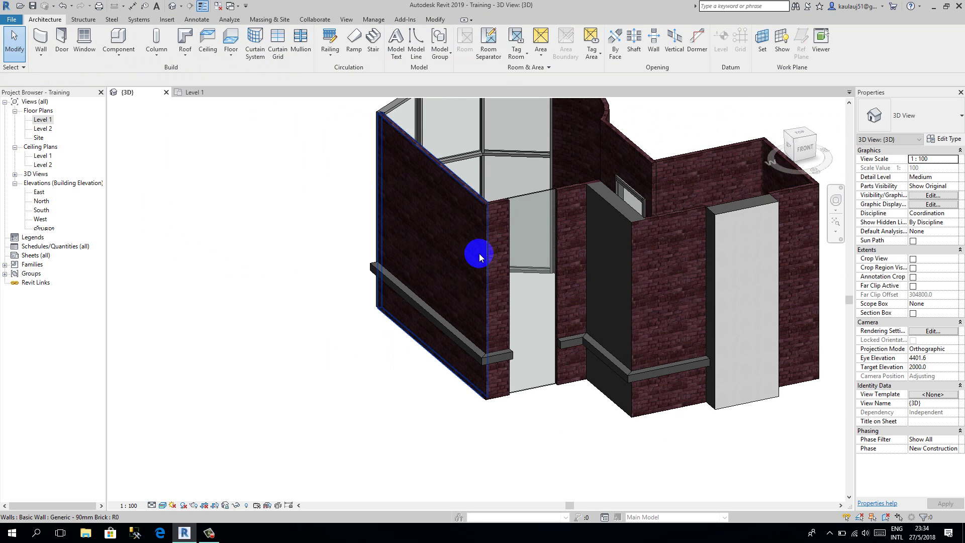
left_click(36, 147)
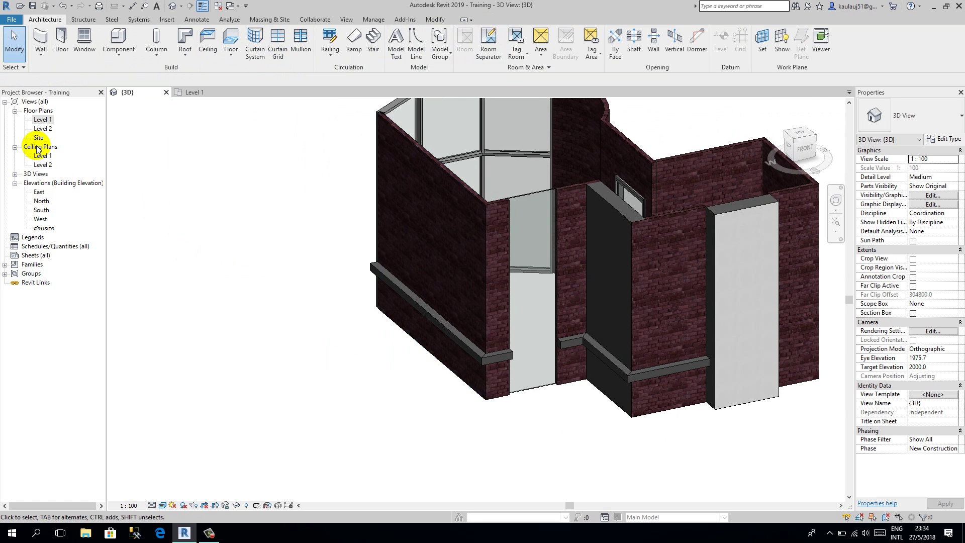
left_click(45, 59)
left_click(68, 156)
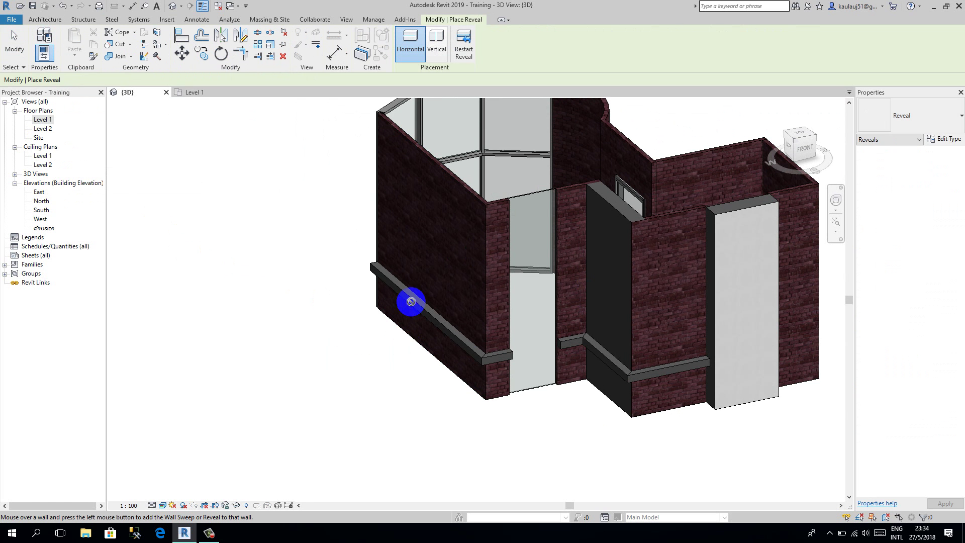
left_click(475, 324)
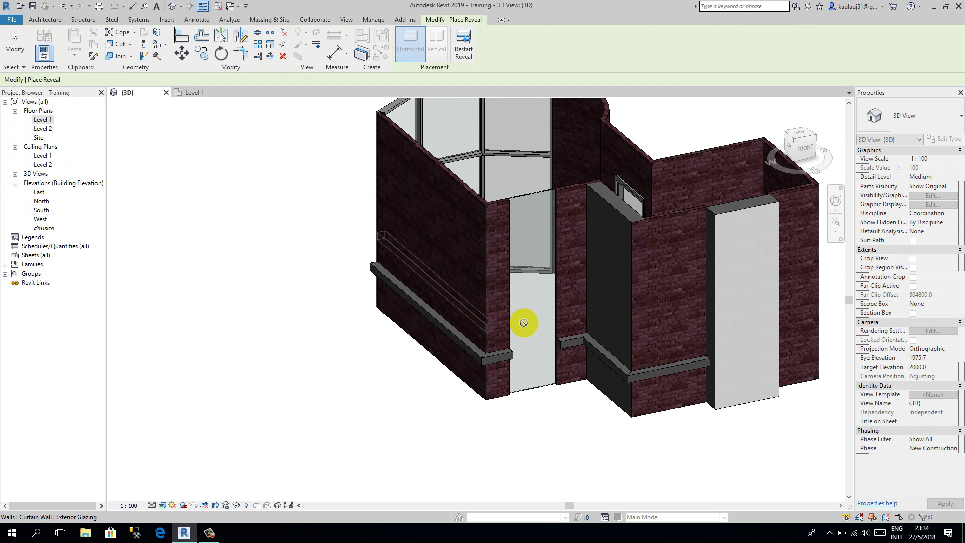
left_click(503, 338)
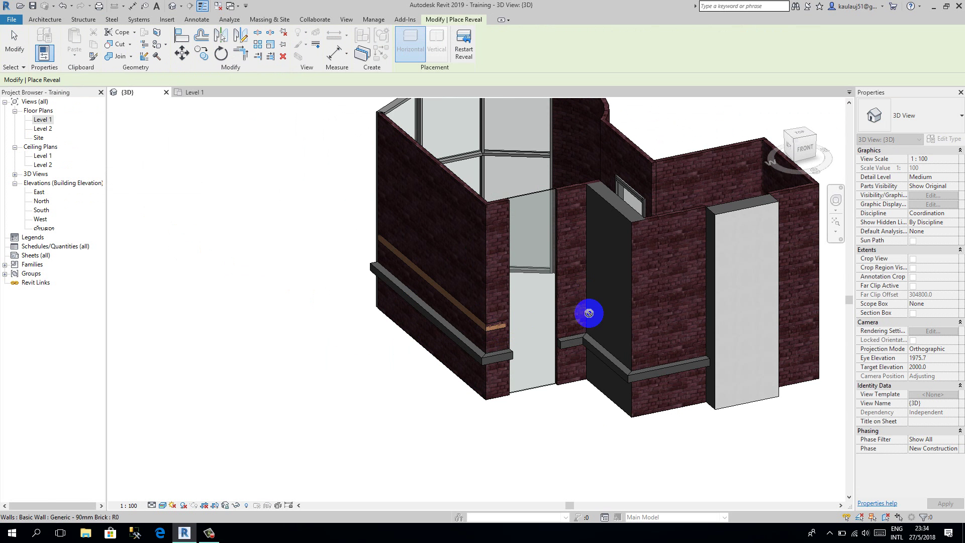
left_click(623, 305)
key("Escape")
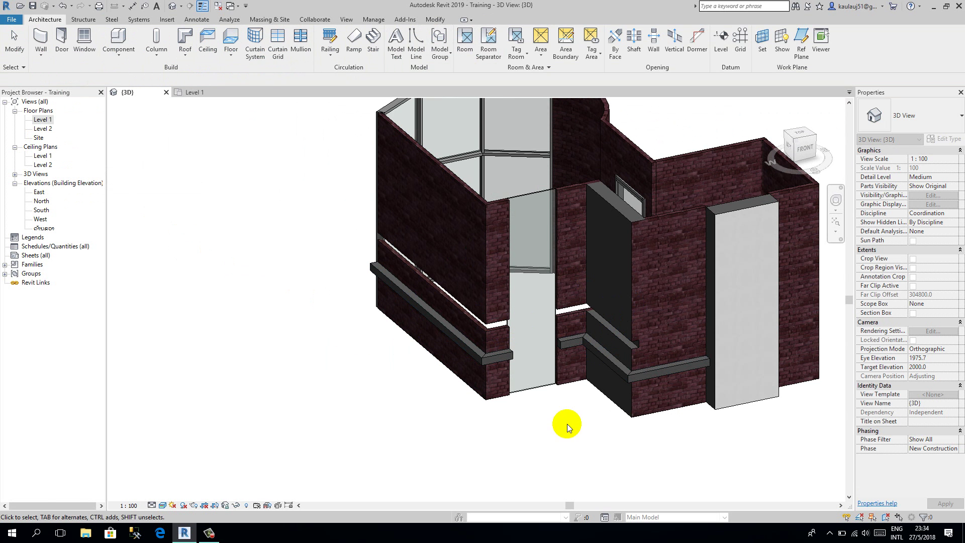
Step: Examine the type properties of the Cornice wall sweep and close them without changes
middle_click_drag(567, 424, 523, 367, "shift")
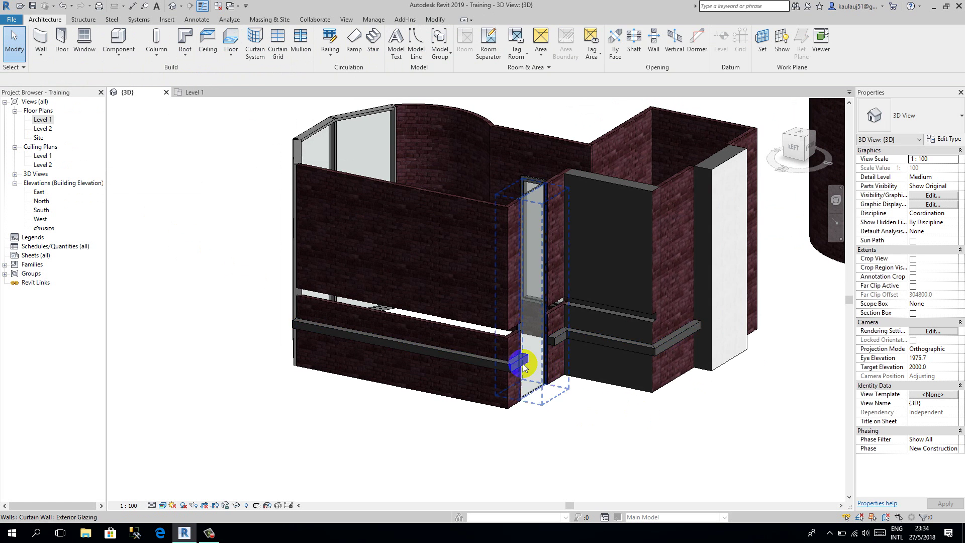
left_click(500, 369)
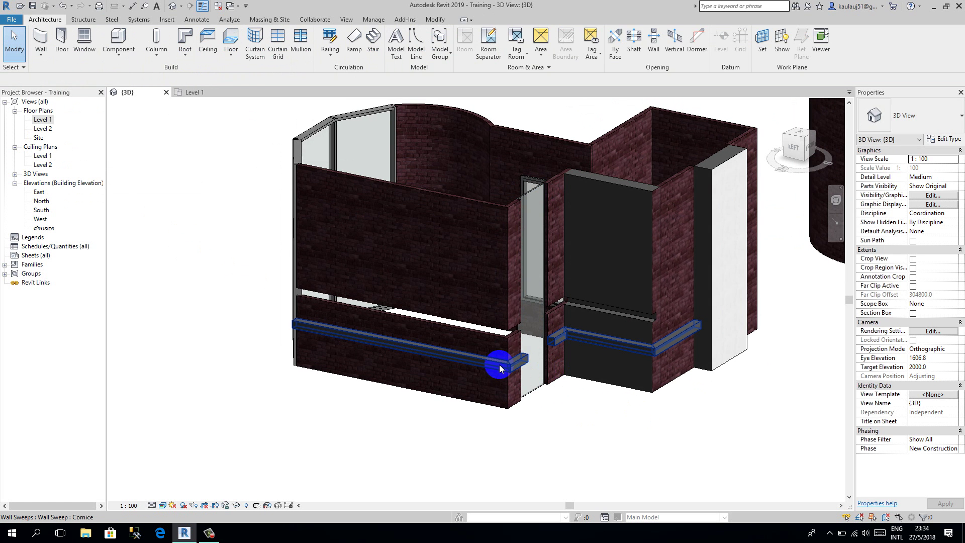
left_click(944, 139)
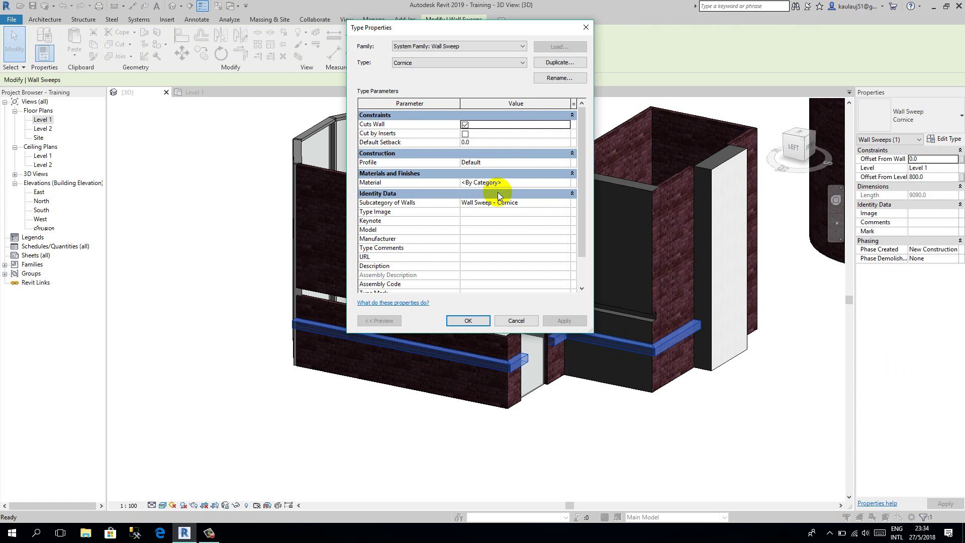
scroll(493, 218, "down", 1)
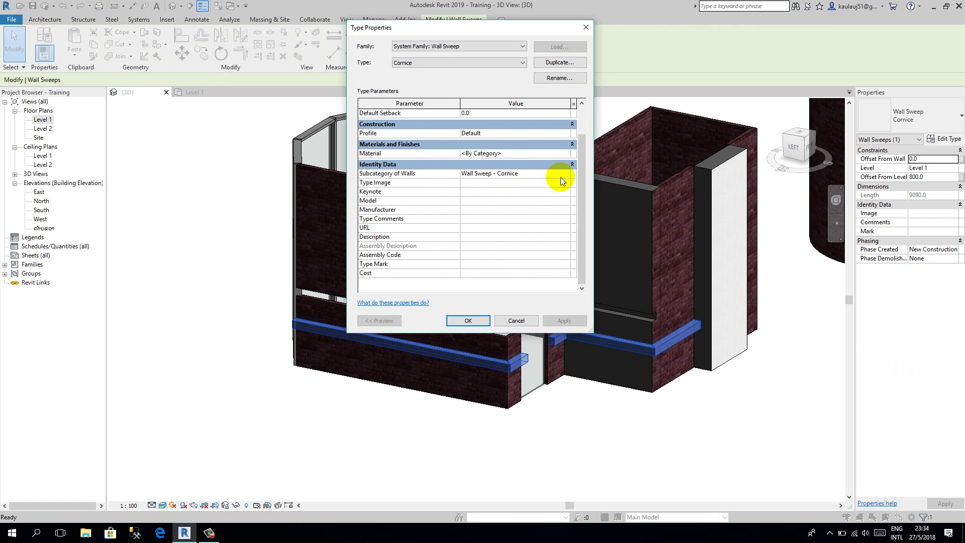
key("Escape")
key("Escape")
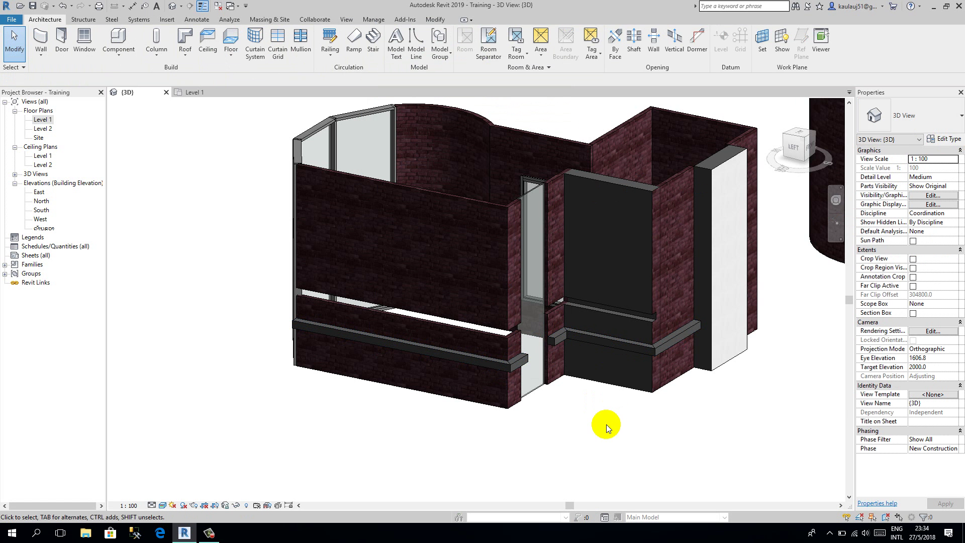
Step: Examine the cornice sweep and reveal around the building in 3D, along with the separate arc walls
middle_click_drag(593, 418, 621, 366, "shift")
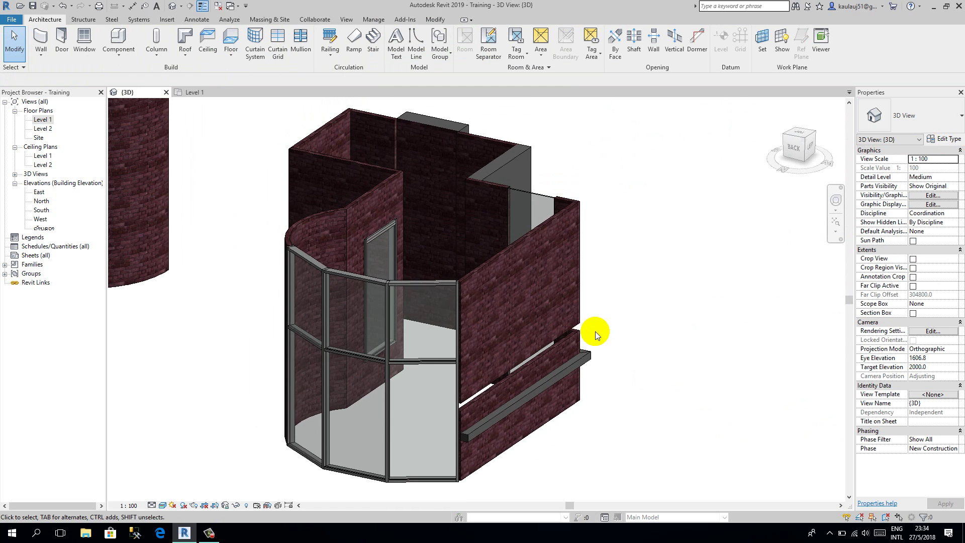
middle_click_drag(596, 331, 437, 445, "shift")
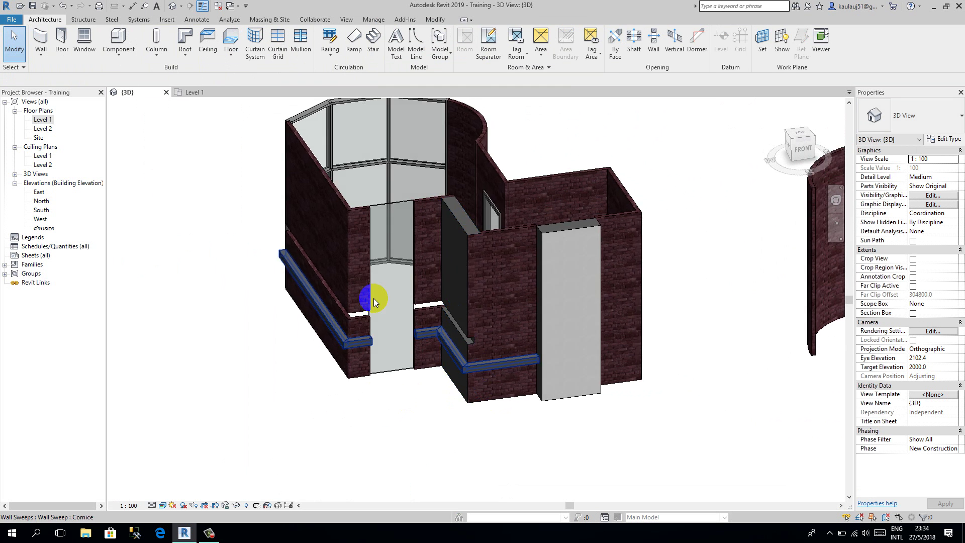
scroll(373, 298, "down", 5)
middle_click_drag(498, 206, 326, 214)
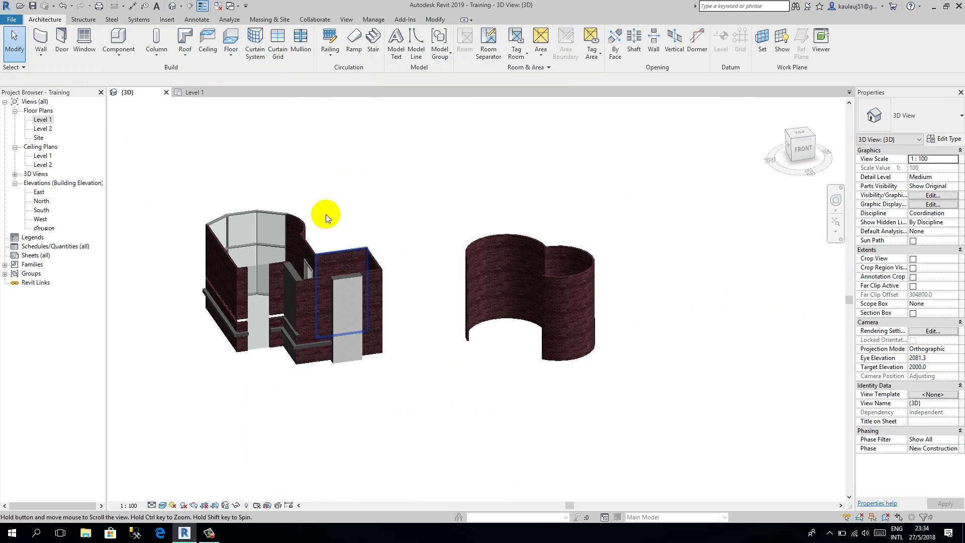
left_click(477, 275)
middle_click_drag(477, 275, 56, 181, "shift")
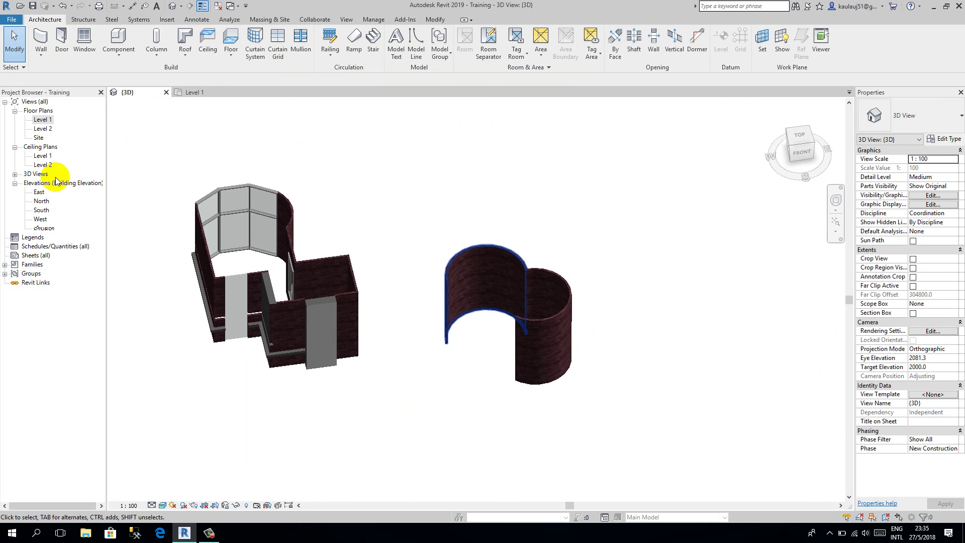
Step: In the Level 1 floor plan, select the short vertical brick wall of the lower room and review the available wall types
double_click(43, 120)
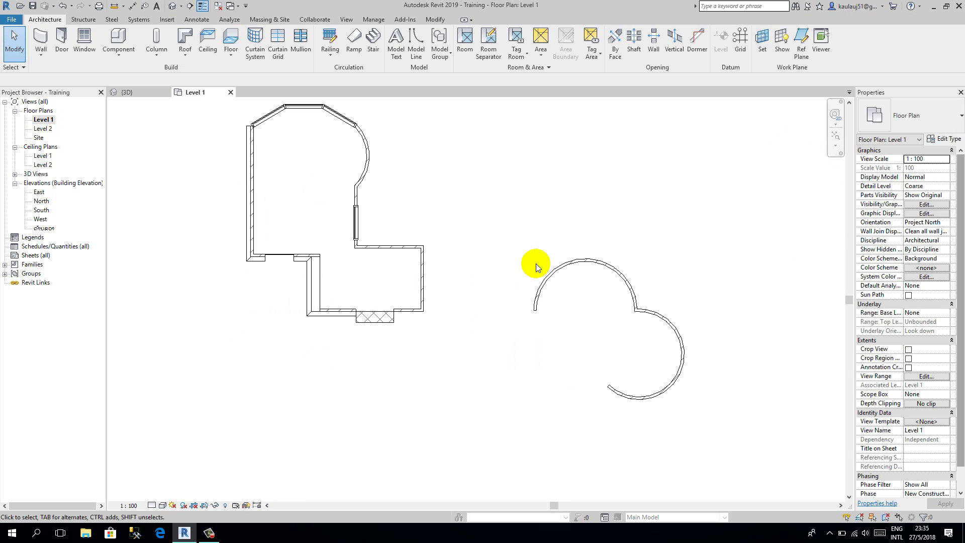
left_click(422, 278)
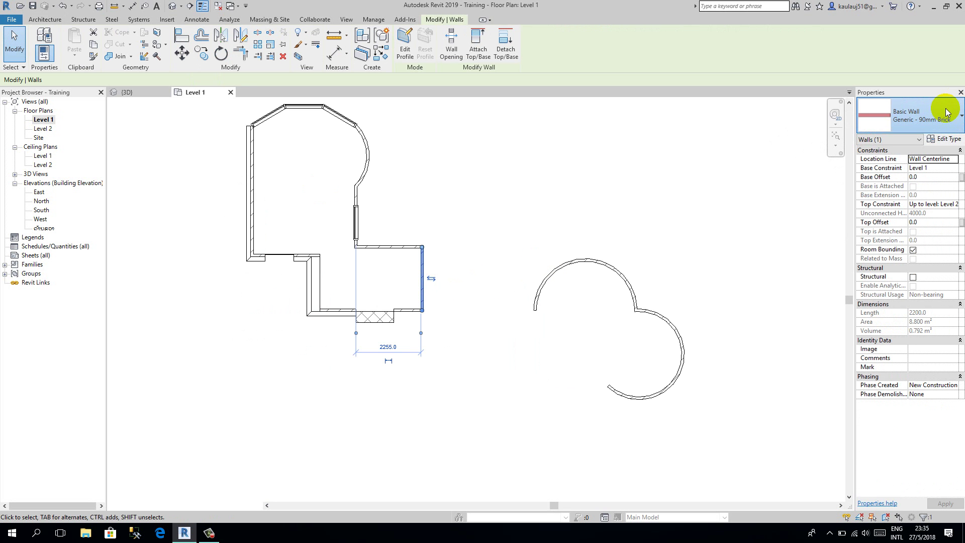
left_click(946, 110)
scroll(895, 204, "up", 3)
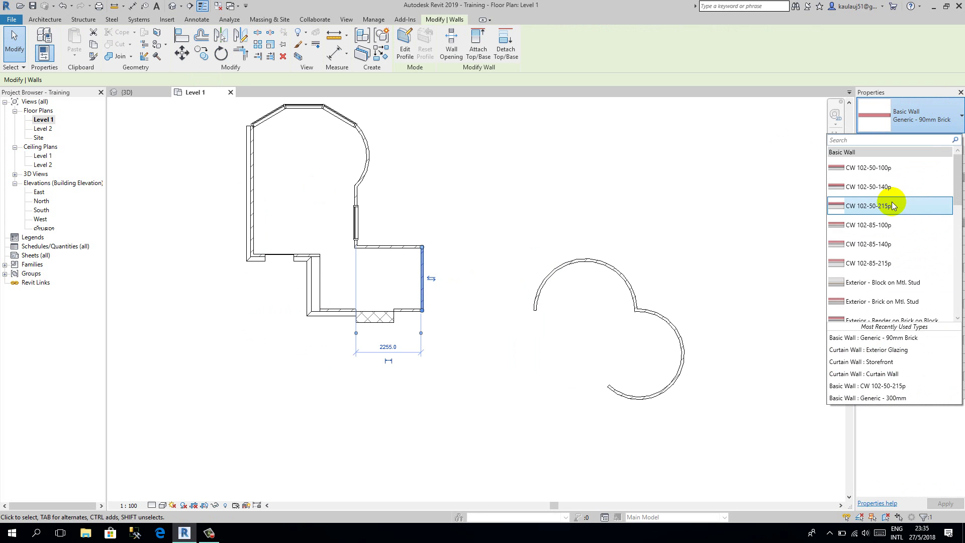
scroll(894, 206, "down", 6)
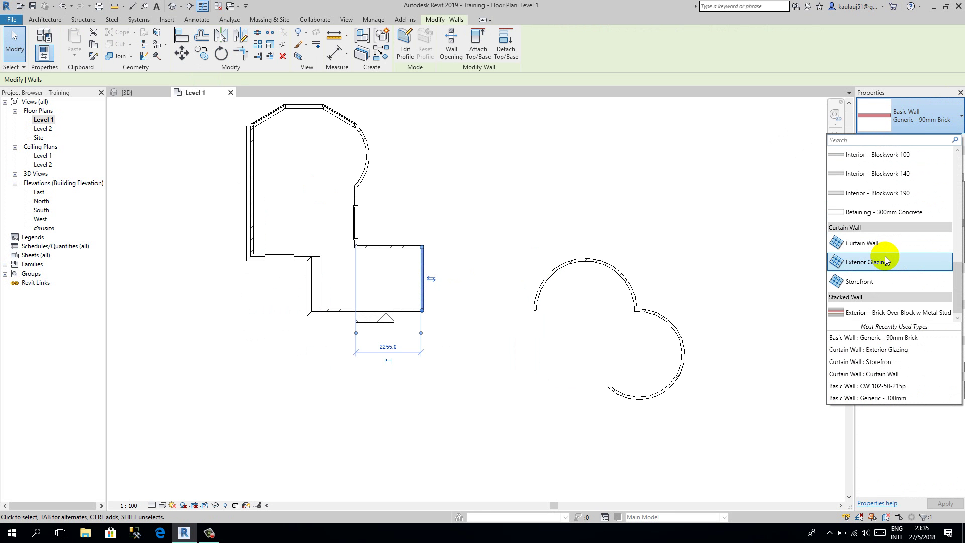
scroll(861, 201, "up", 6)
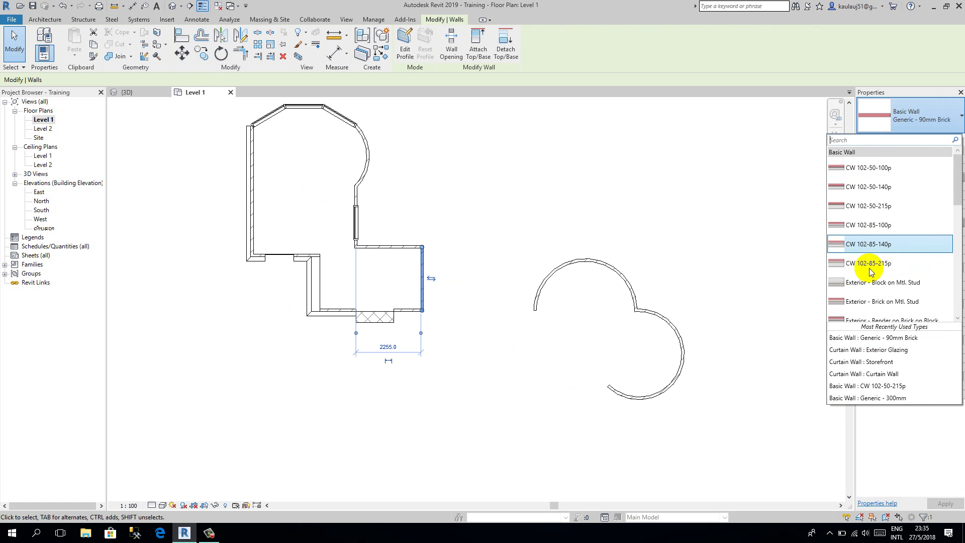
scroll(867, 264, "down", 1)
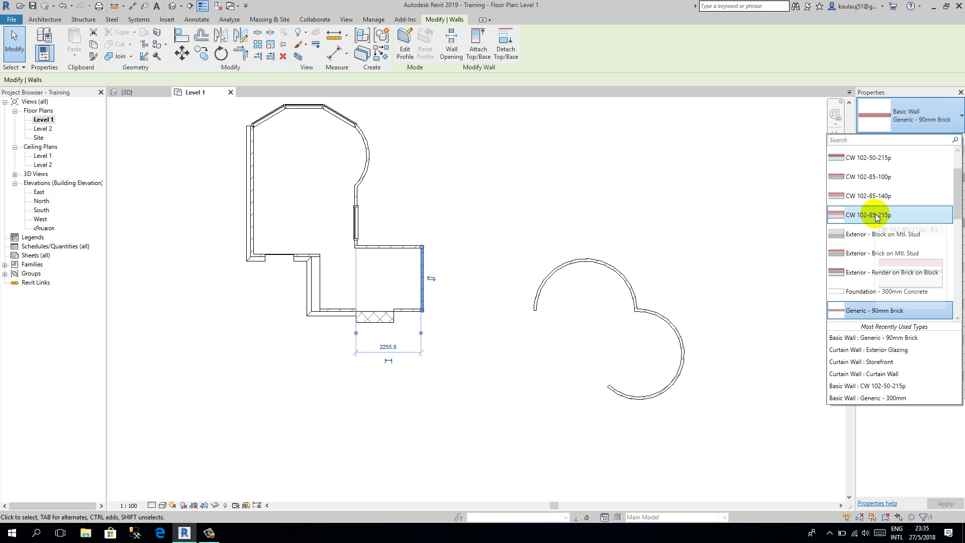
key("Escape")
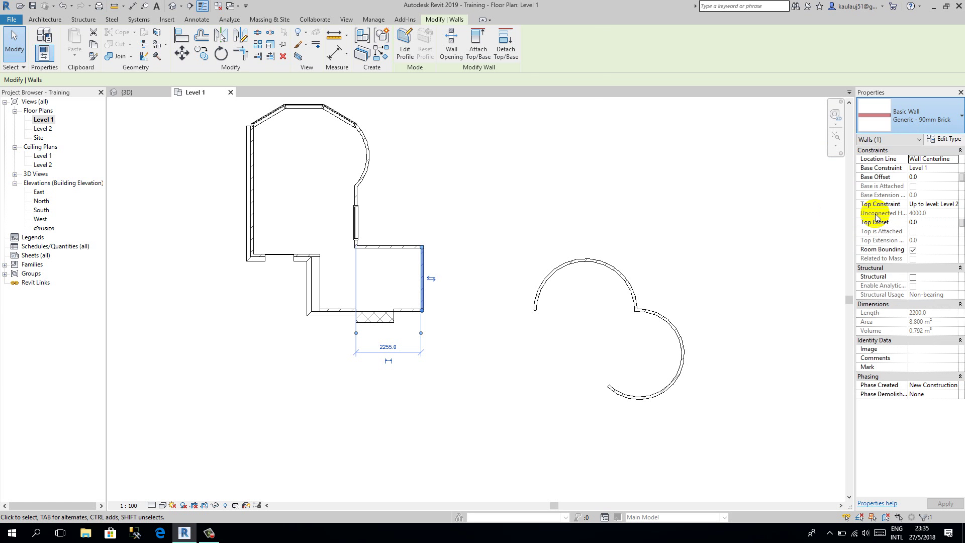
Step: Duplicate the selected wall's type under the name Brick wall - 75 mm
left_click(943, 143)
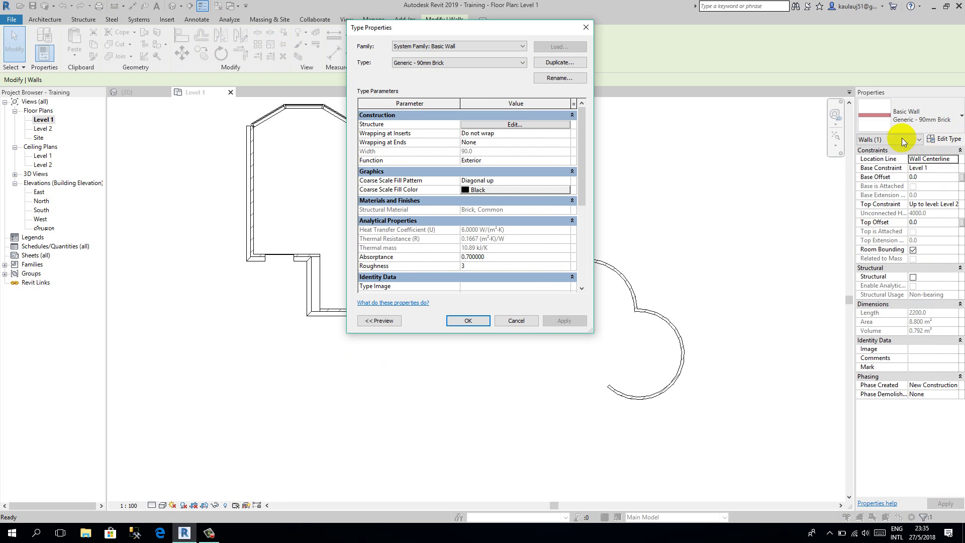
left_click(554, 64)
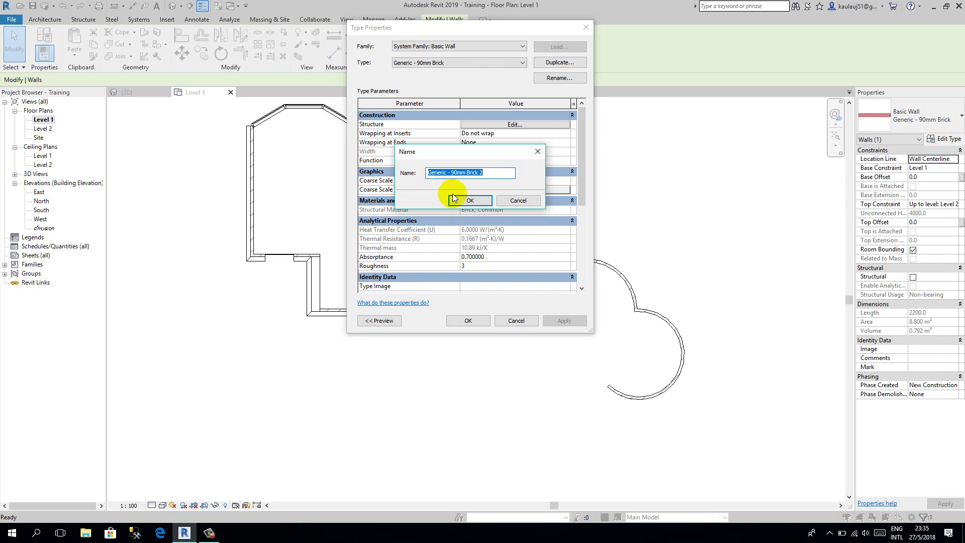
left_click_drag(447, 175, 423, 175)
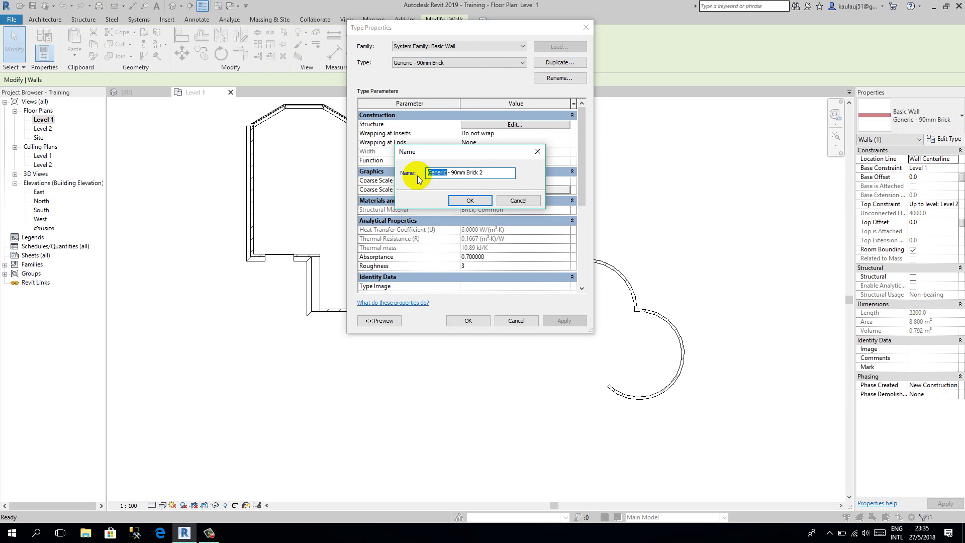
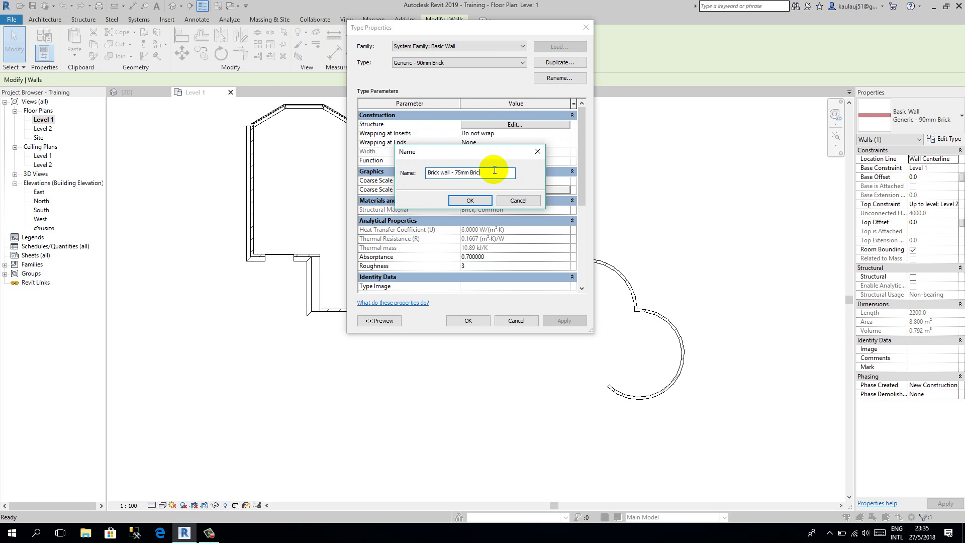
key("BackSpace")
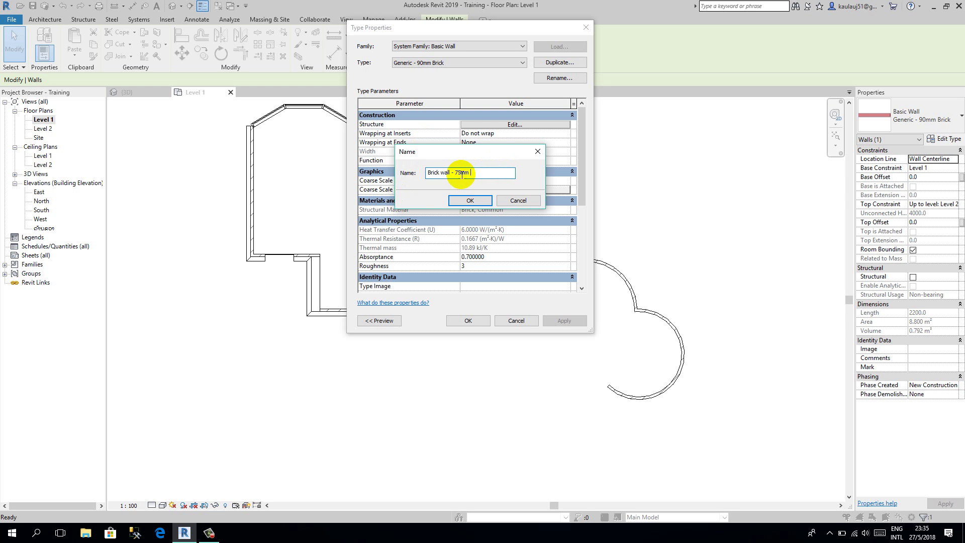
left_click(462, 172)
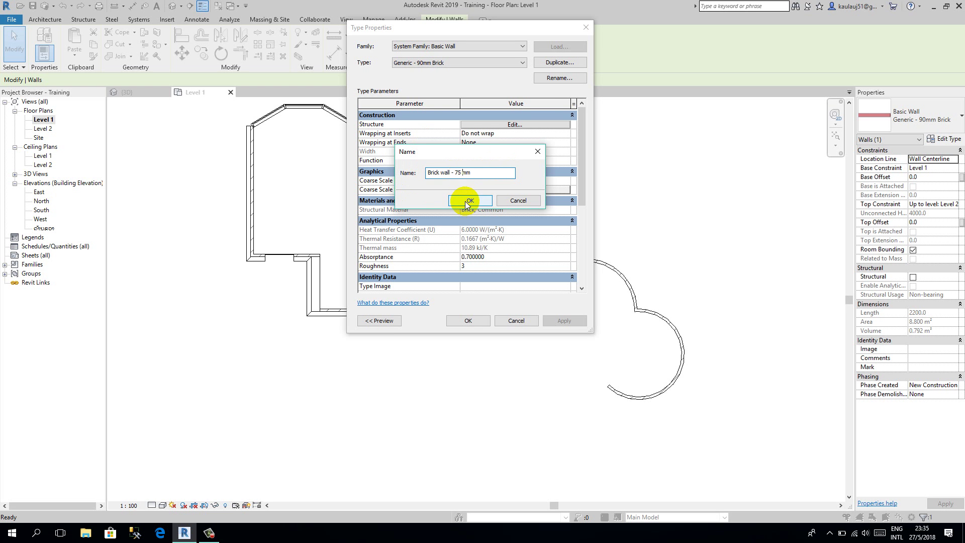
left_click(466, 201)
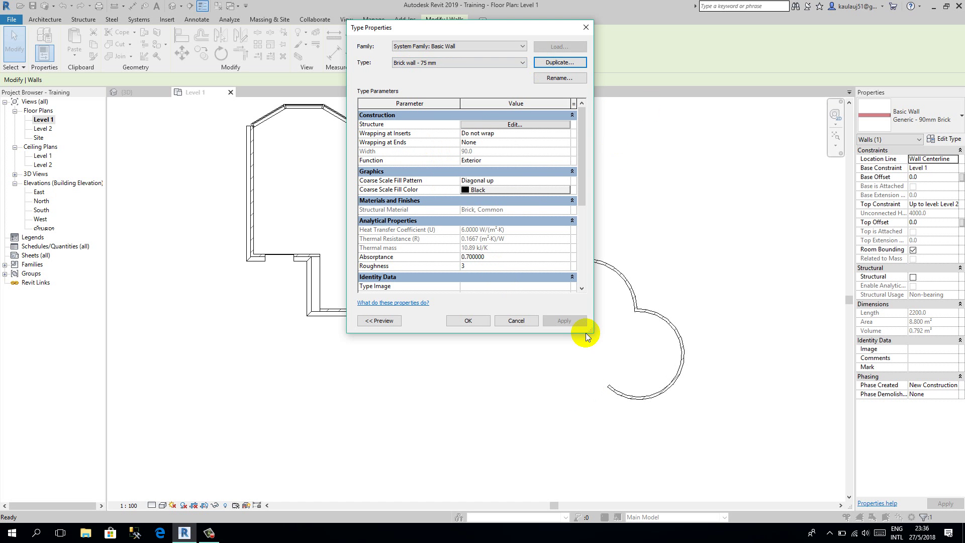
Step: Enlarge the type properties and examine the identity data fields, including Cost, Manufacturer, Type Comments and Type Mark, leaving them empty
left_click_drag(592, 330, 735, 454)
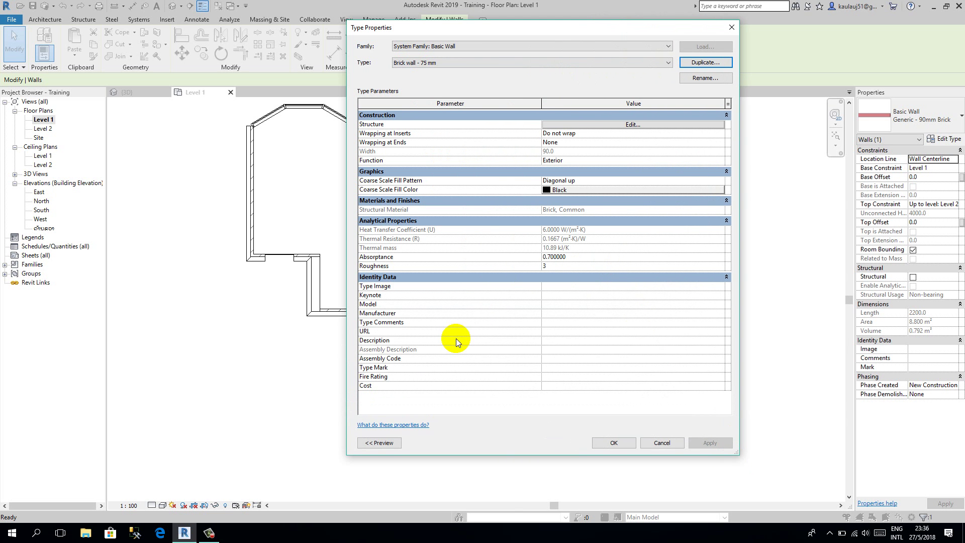
left_click(564, 386)
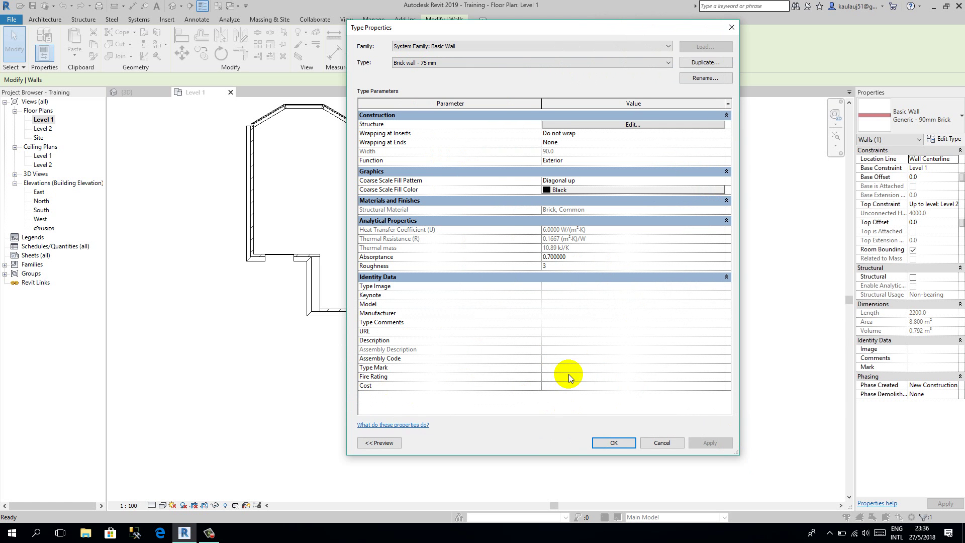
left_click(551, 385)
left_click(552, 385)
left_click(609, 315)
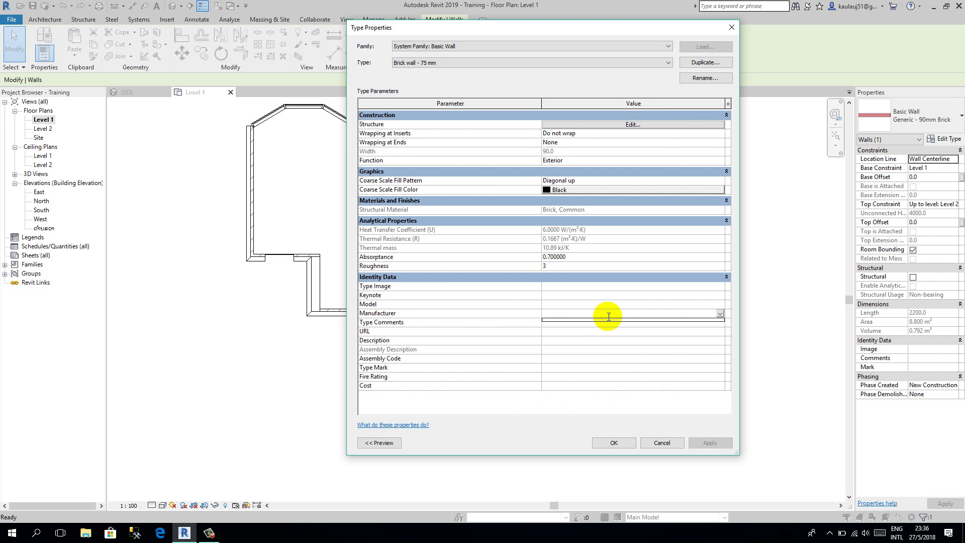
left_click(575, 316)
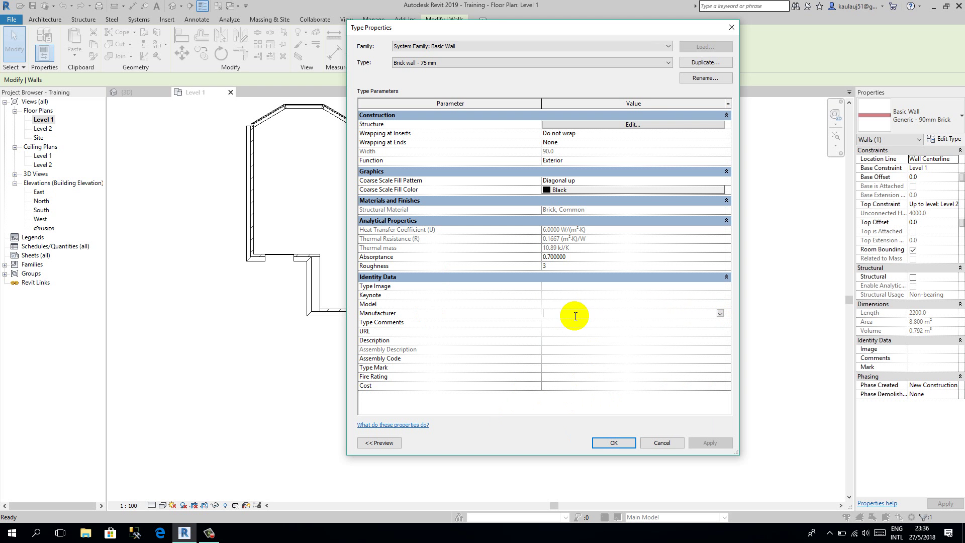
left_click(549, 313)
left_click(556, 322)
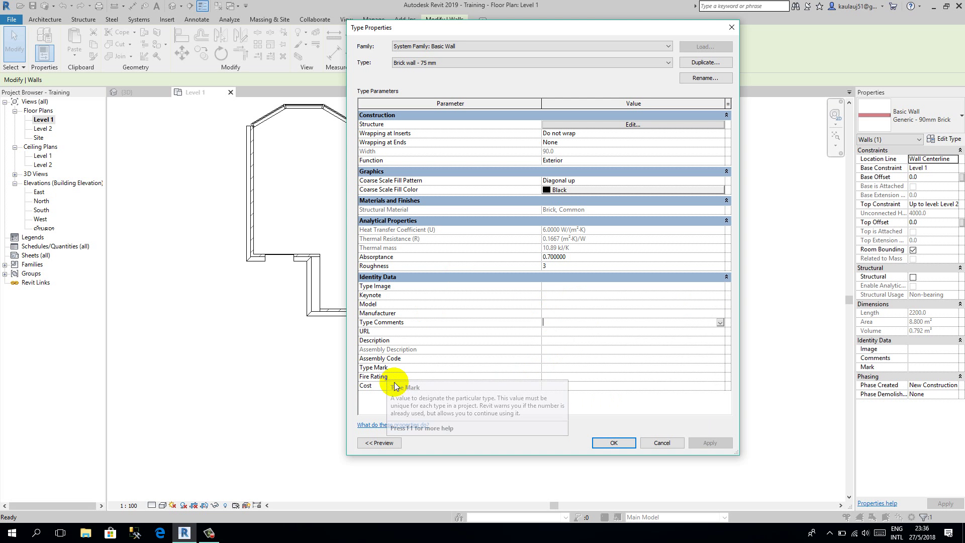
left_click(557, 367)
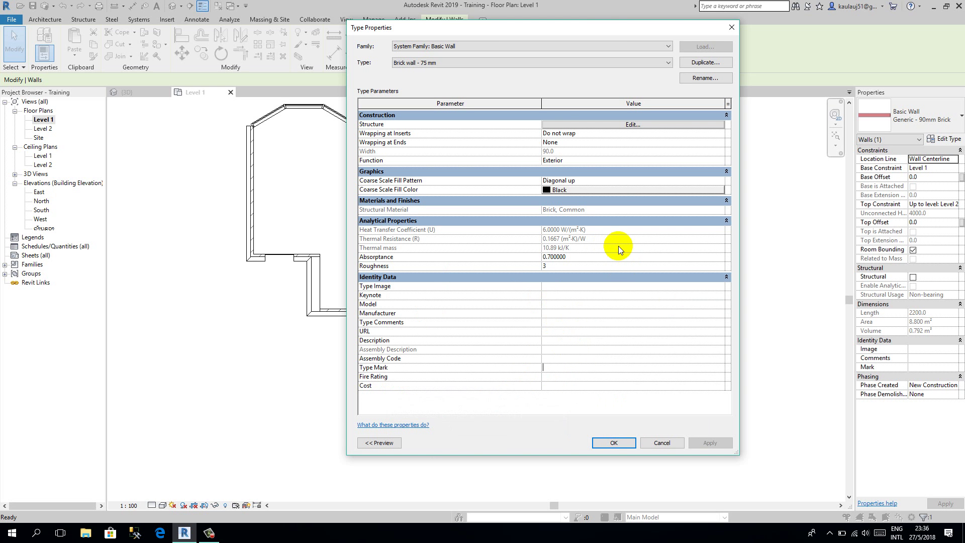
Step: Open the new wall type's structure with its preview shown and insert three layers inside the core
left_click(558, 125)
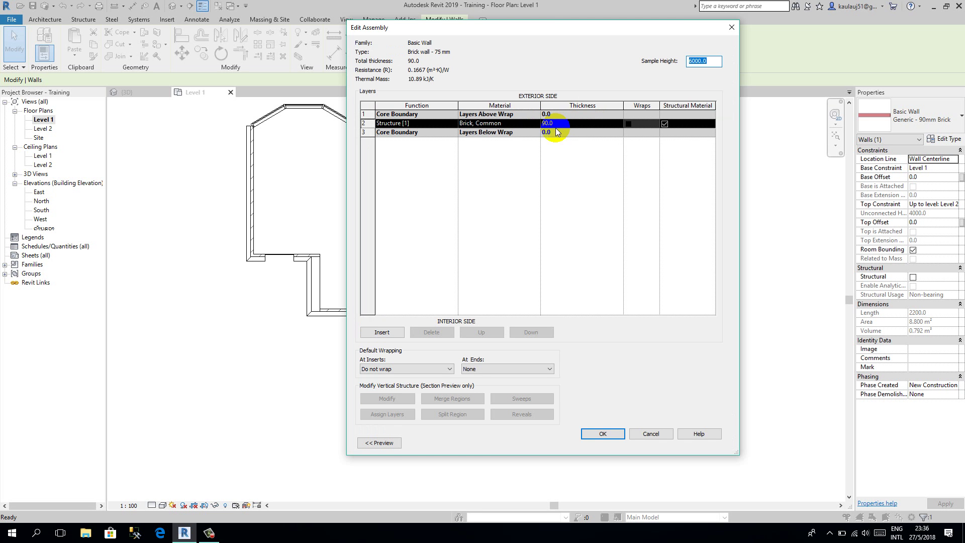
left_click(380, 442)
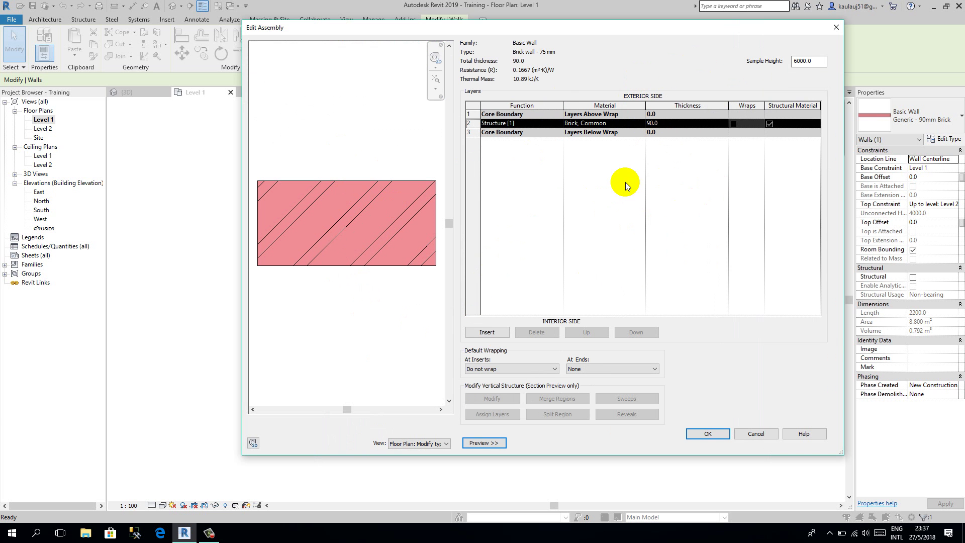
left_click(487, 332)
left_click(487, 333)
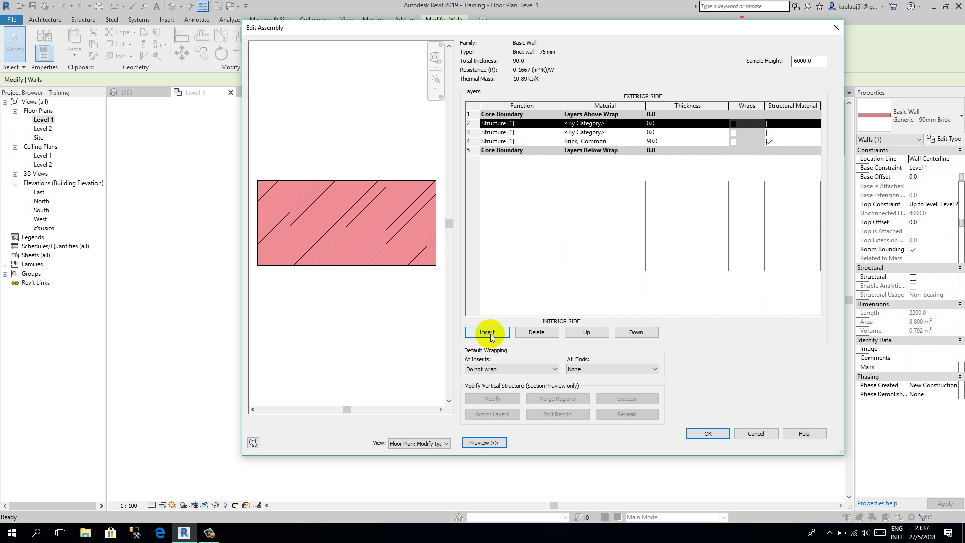
left_click(489, 333)
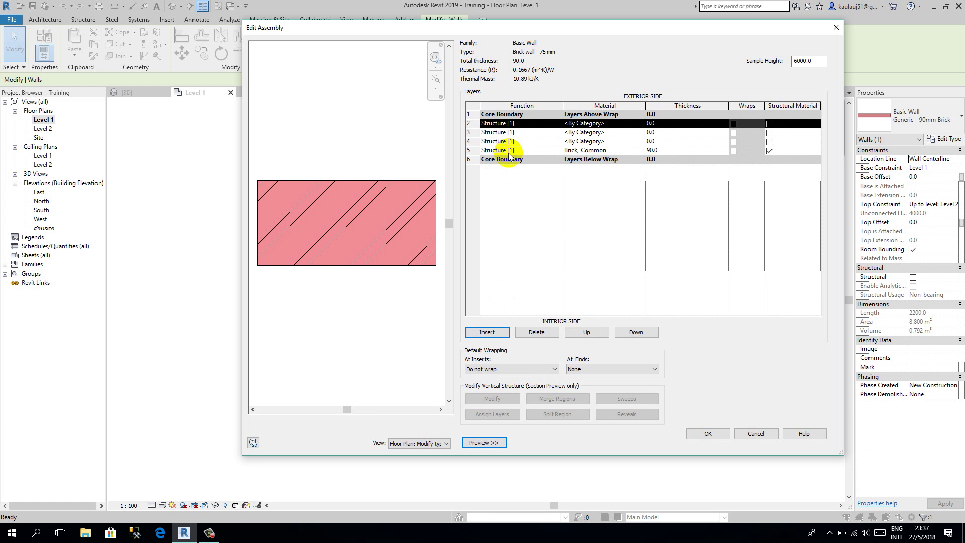
Step: Move the inserted layer nearest the brick below the interior core boundary and set its function to Finish 1 [4]
left_click(488, 142)
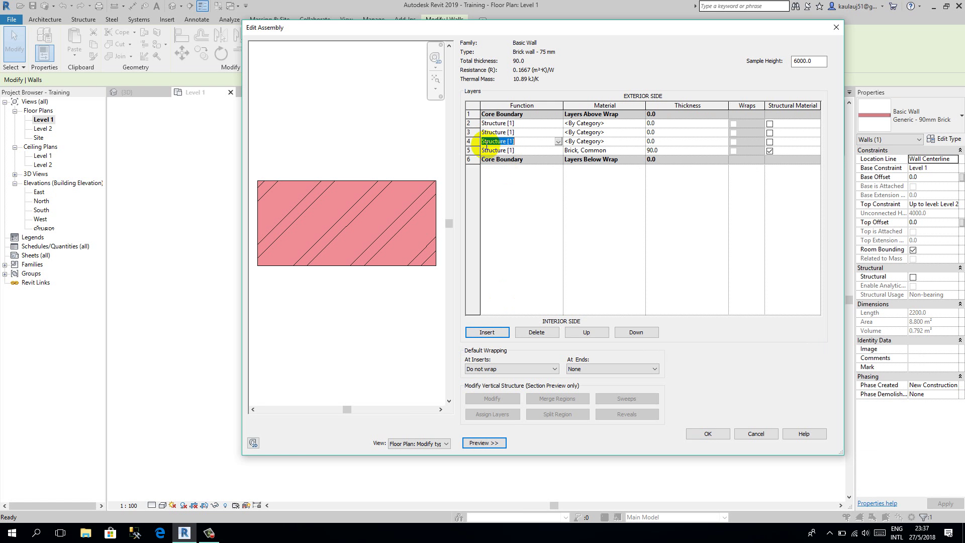
left_click(637, 333)
left_click(636, 332)
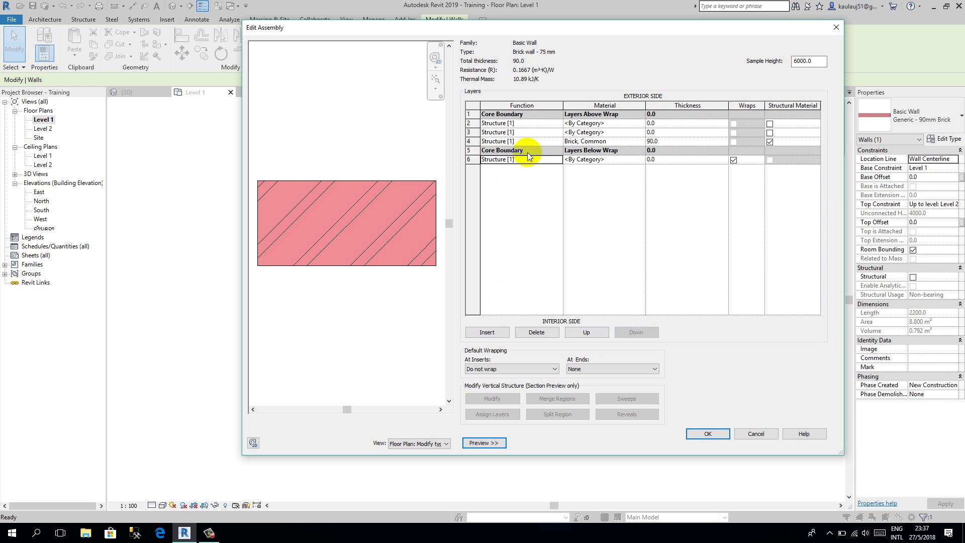
left_click(558, 159)
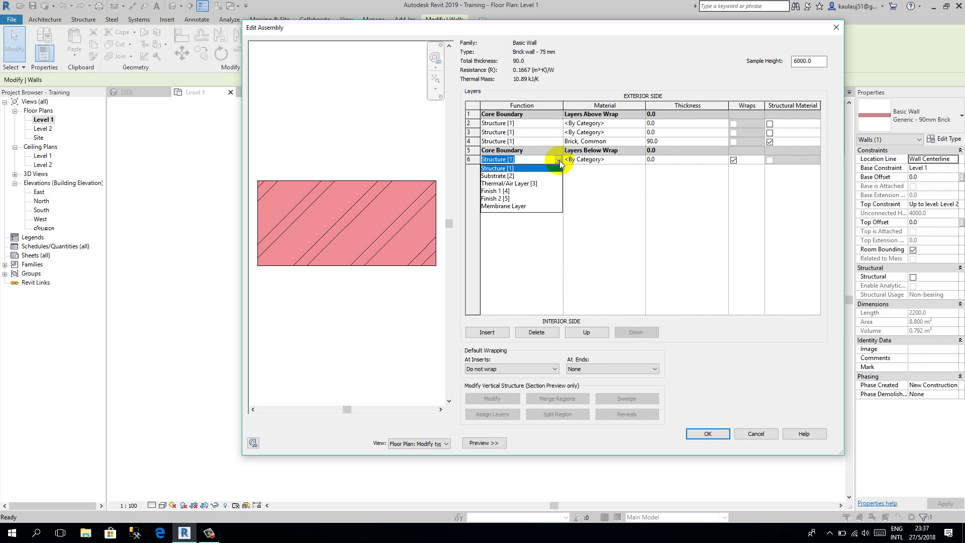
left_click(493, 191)
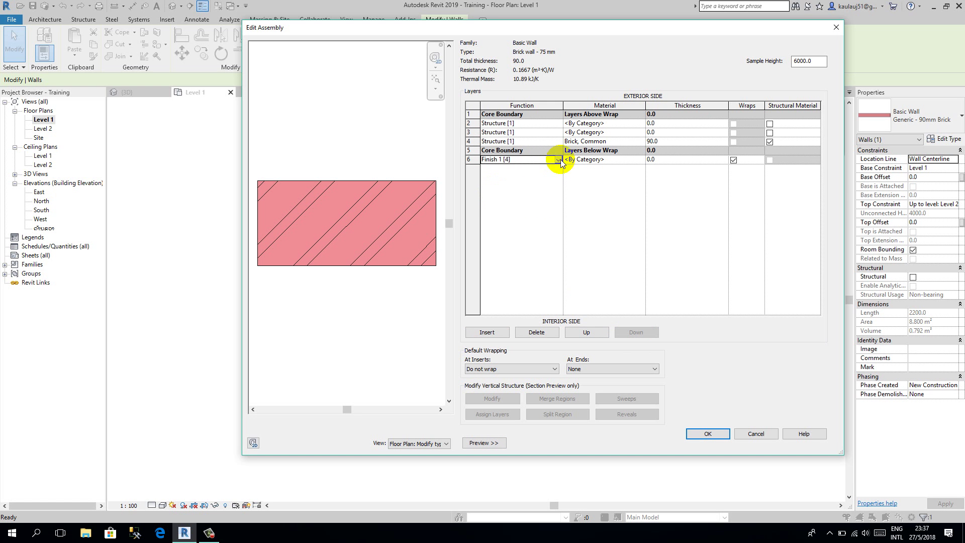
Step: Move the topmost inserted Structure [1] layer outside the core, above the exterior core boundary
left_click(501, 124)
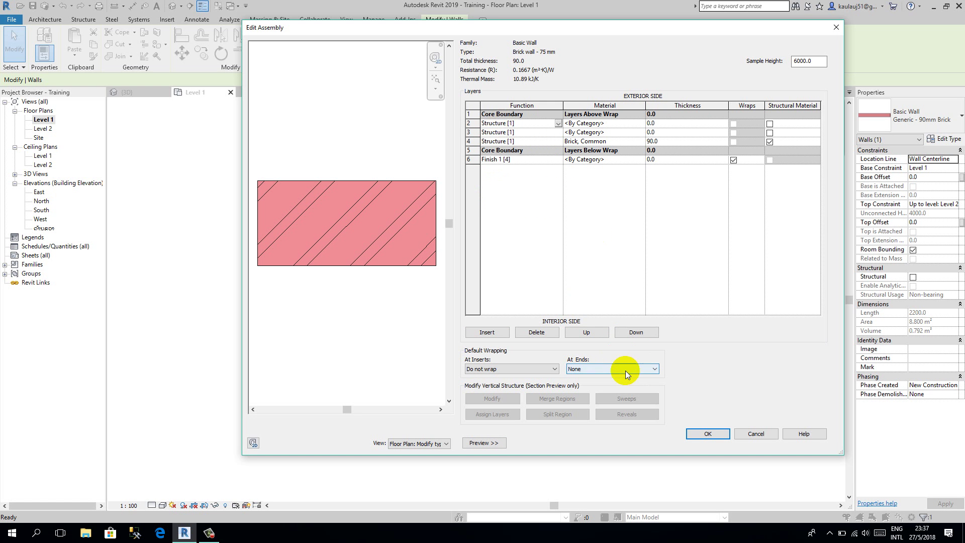
left_click(593, 338)
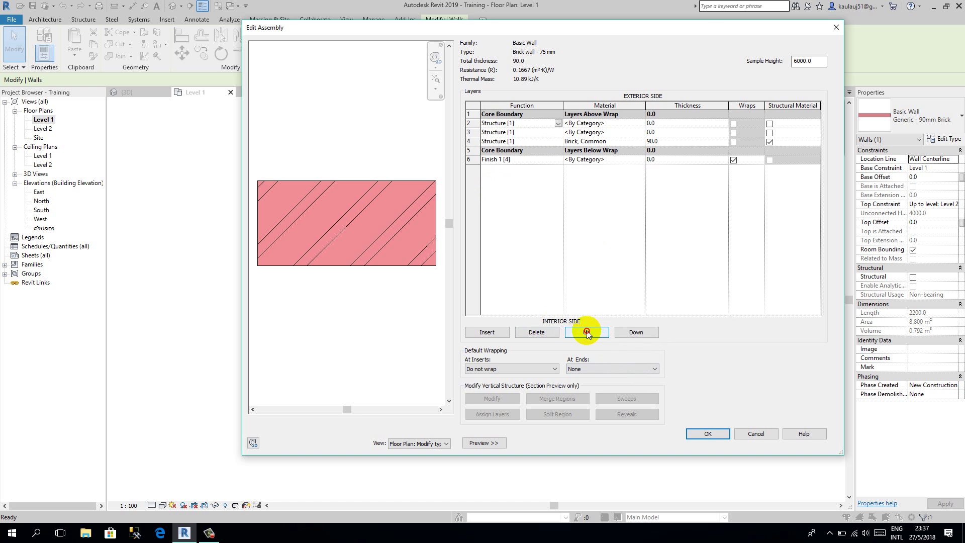
left_click(594, 339)
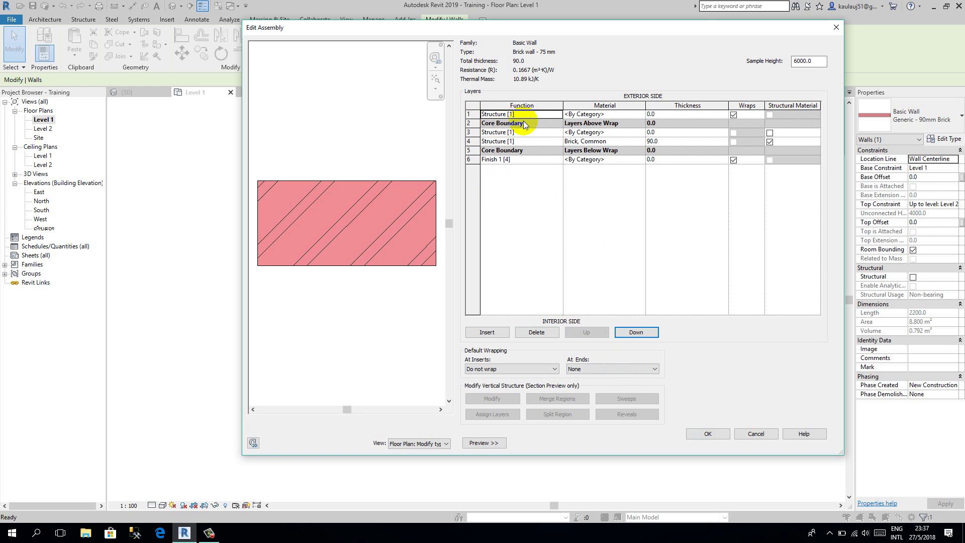
Step: Set the thickness of the interior Finish 1 [4] layer and the outermost exterior Structure [1] layer to 15 mm each
left_click(671, 160)
type("1")
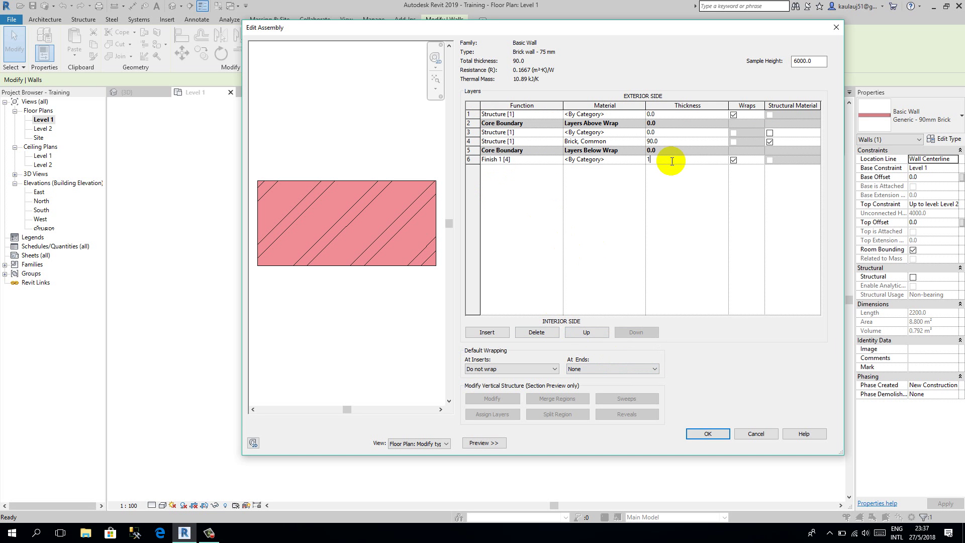
type("5")
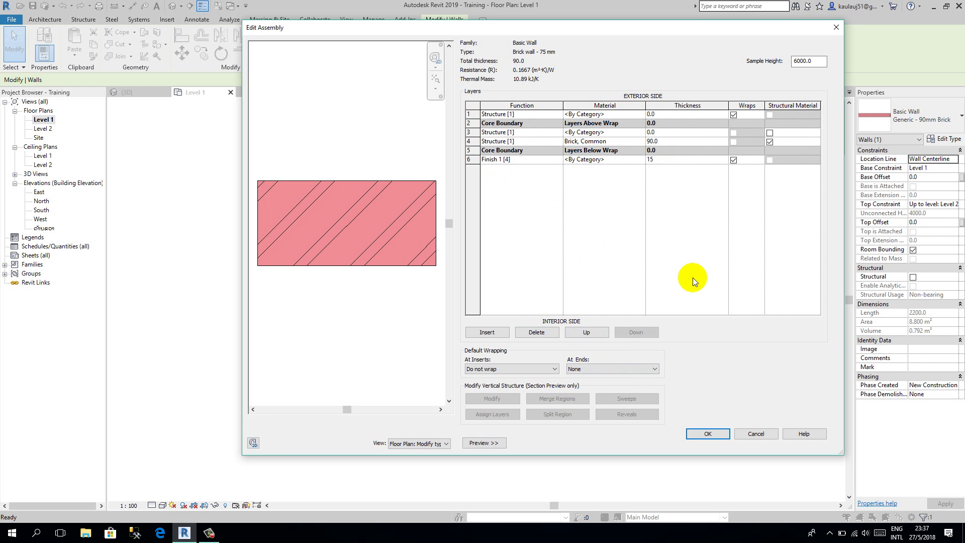
left_click(669, 115)
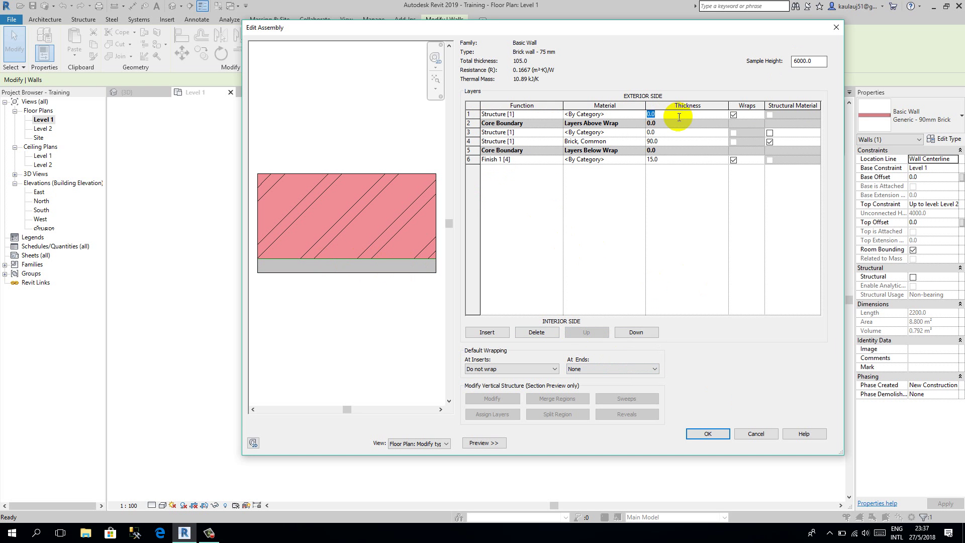
type("15")
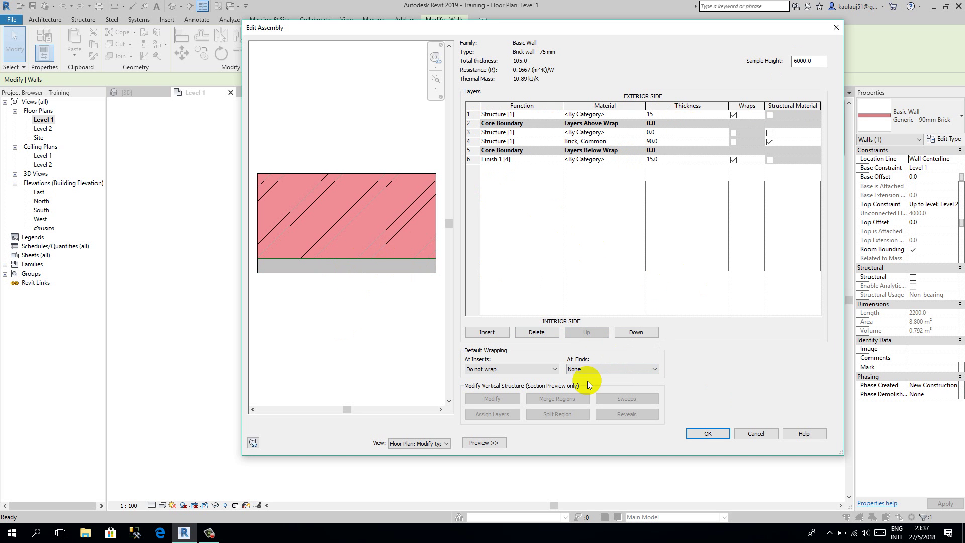
left_click(665, 133)
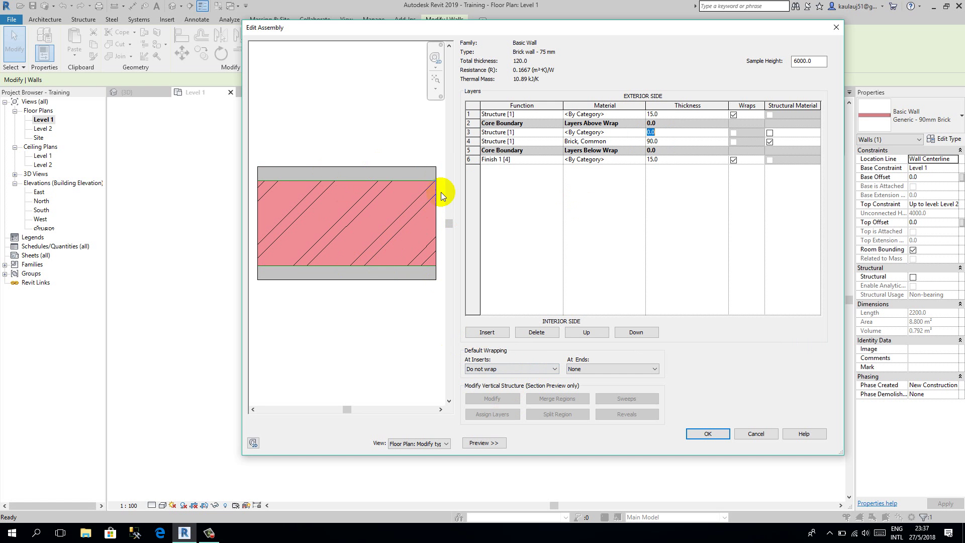
Step: Set the wall's default wrapping to Both at inserts and Interior at ends
left_click(525, 366)
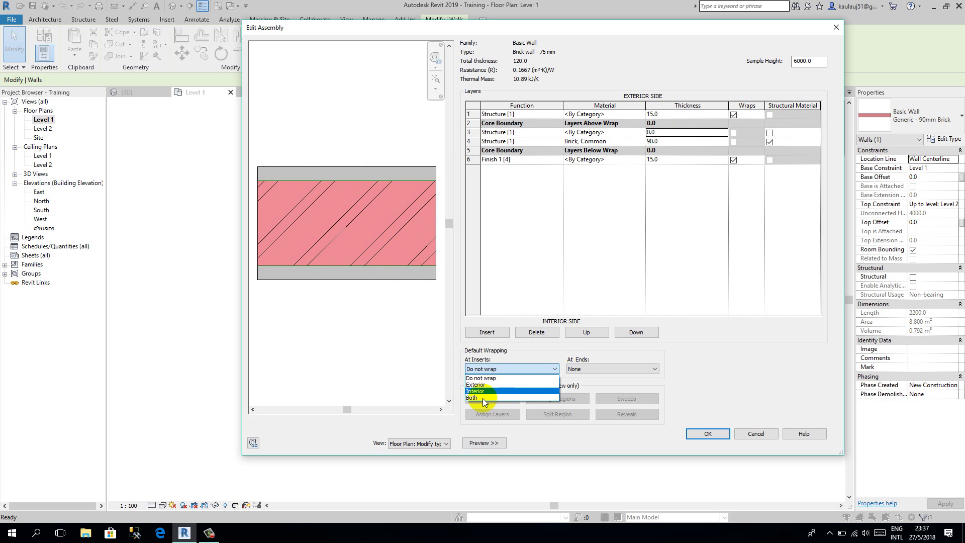
left_click(475, 397)
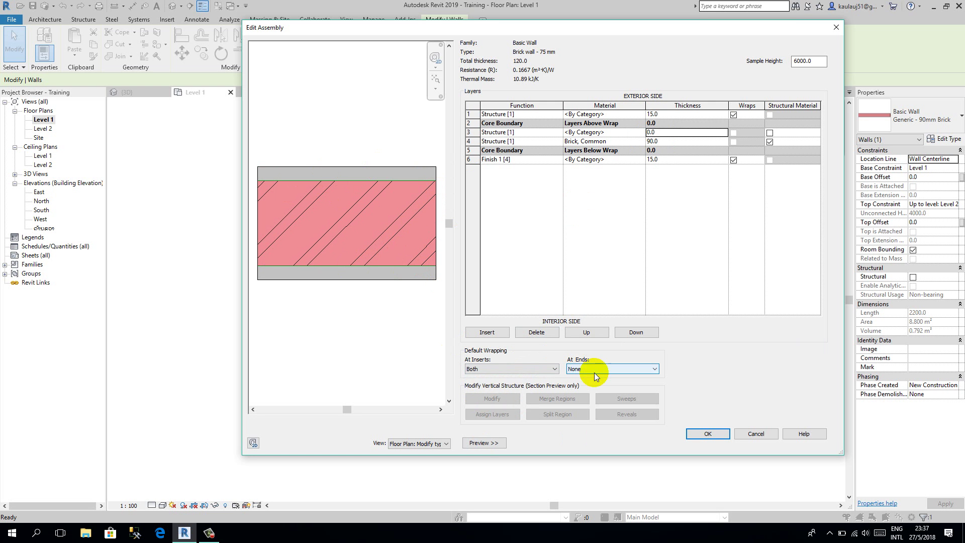
left_click(593, 367)
left_click(581, 391)
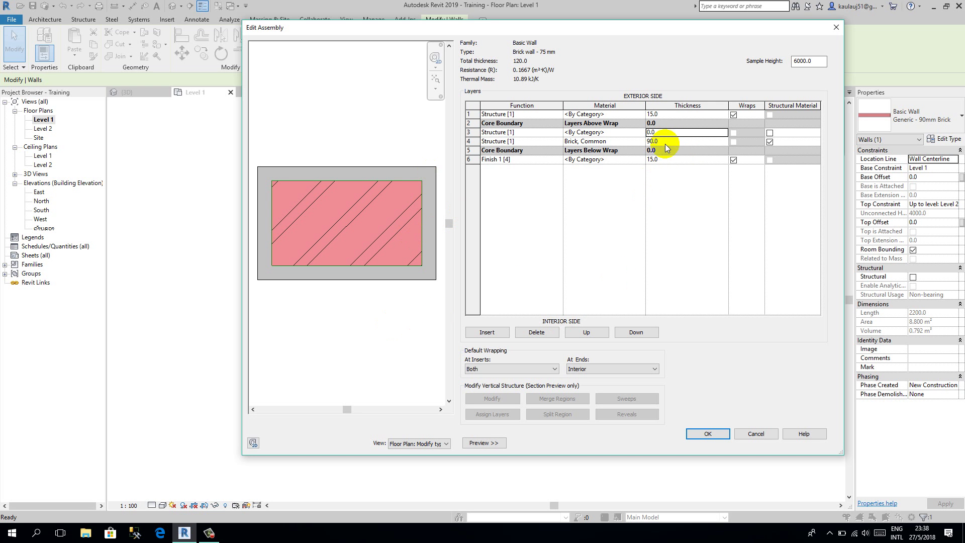
Step: Change the function of the core layer directly above the Brick, Common layer to Thermal/Air Layer [3]
left_click(468, 132)
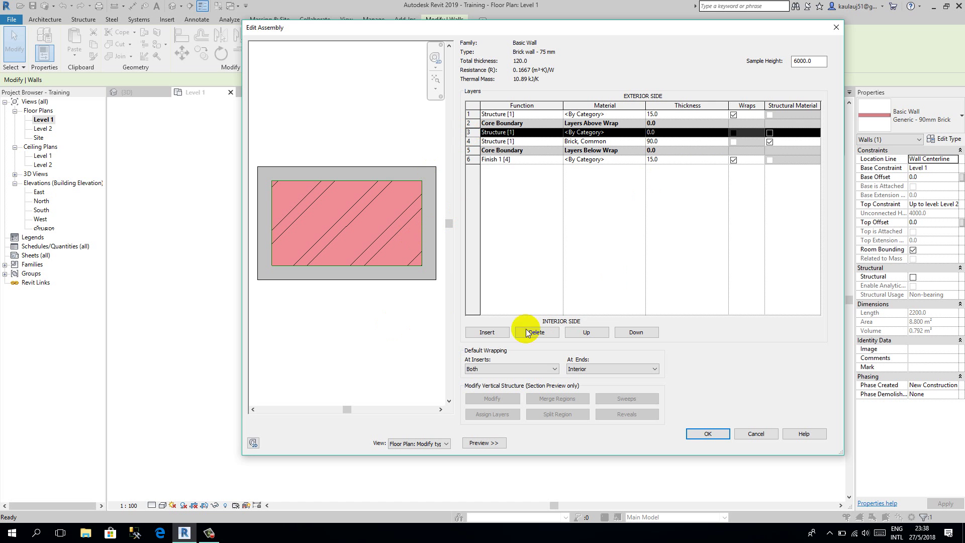
left_click(559, 132)
left_click(559, 132)
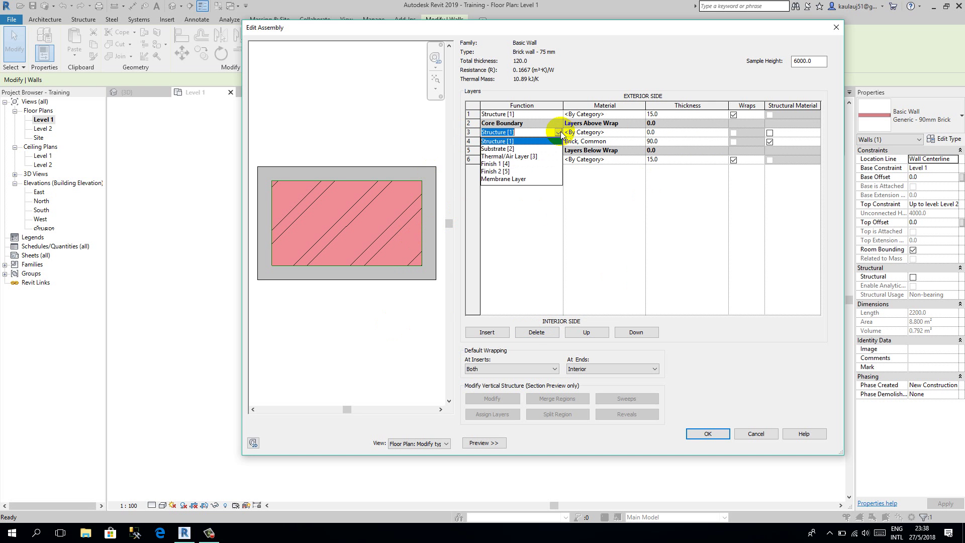
left_click(510, 156)
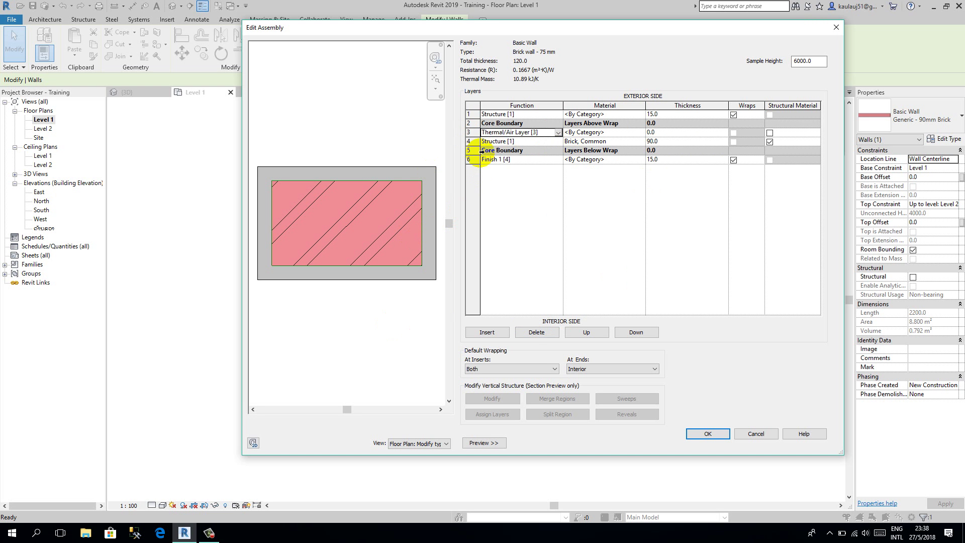
Step: Insert a layer directly below the Brick, Common layer inside the core and set its function to Thermal/Air Layer [3]
left_click(490, 332)
left_click(589, 334)
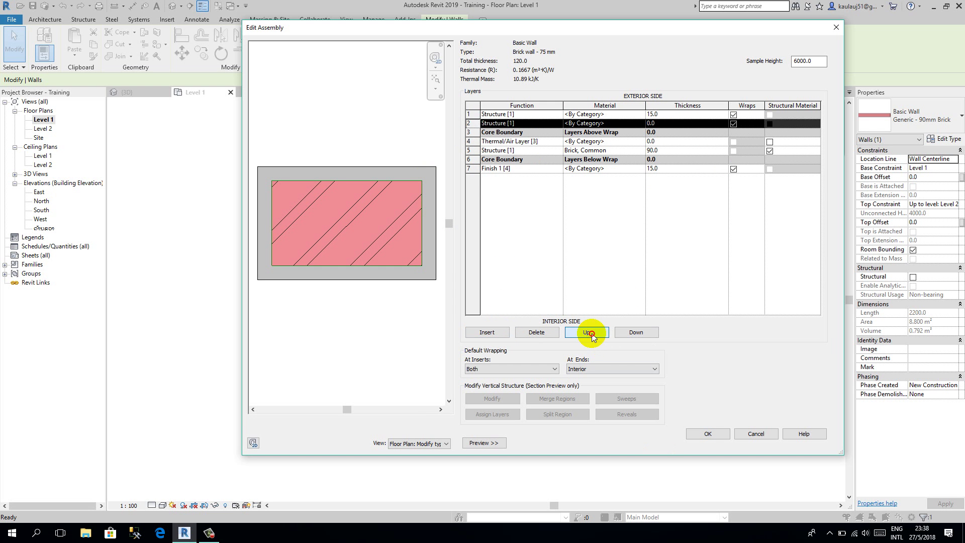
left_click(591, 334)
left_click(634, 334)
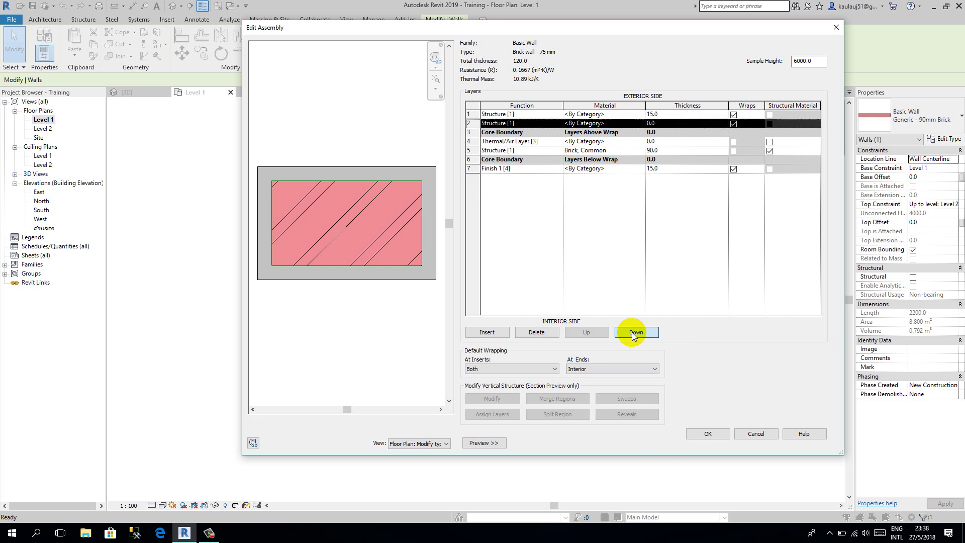
left_click(633, 333)
left_click(633, 334)
left_click(634, 334)
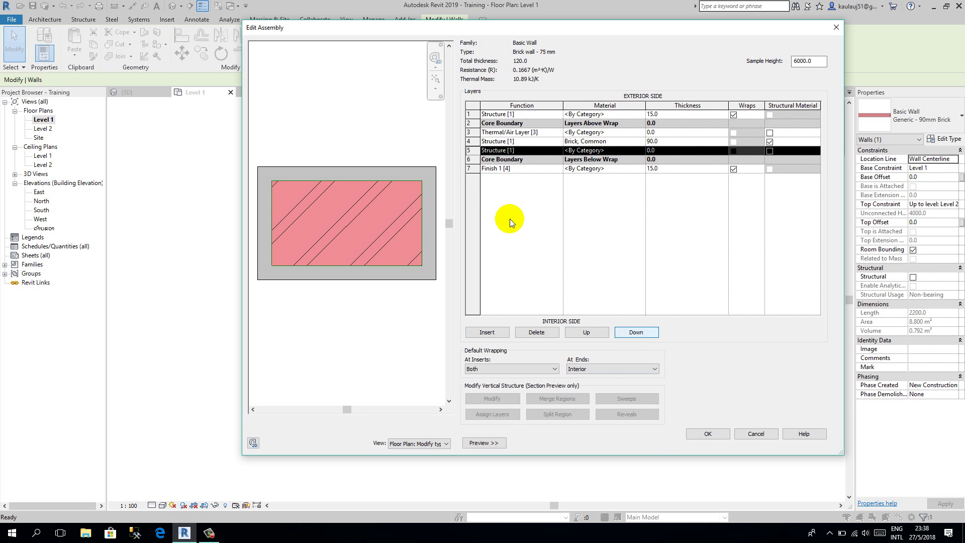
left_click(553, 150)
left_click(558, 151)
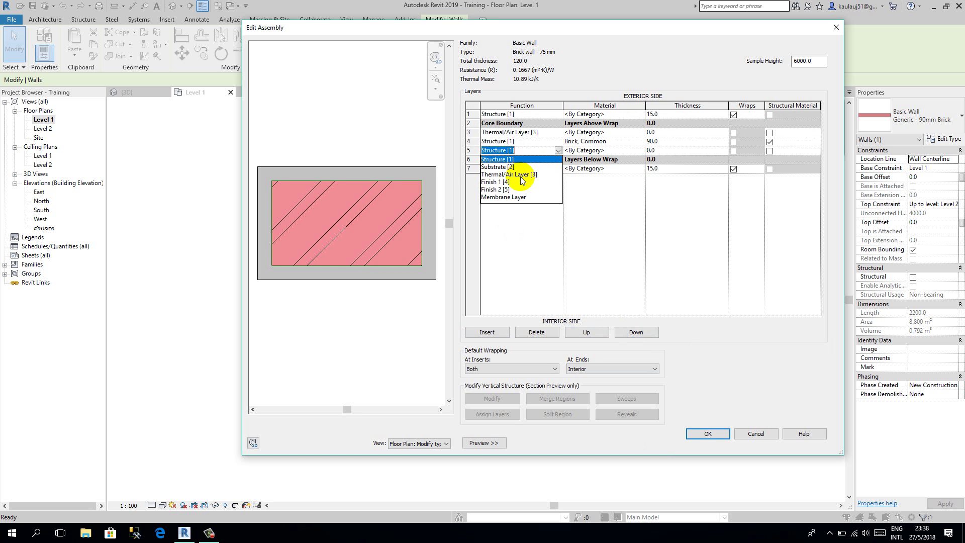
left_click(511, 174)
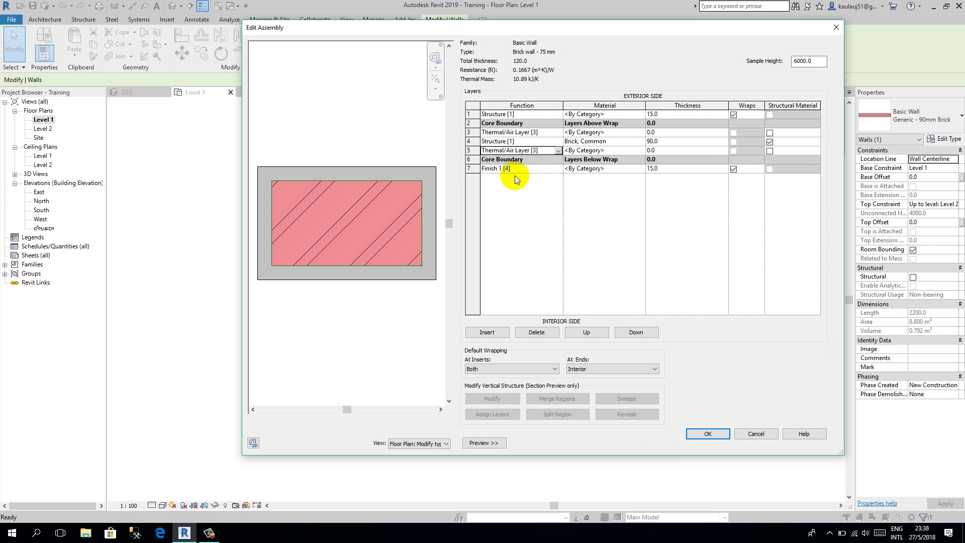
Step: Set the thickness of both Thermal/Air layers around the brick to 15 mm
left_click(668, 133)
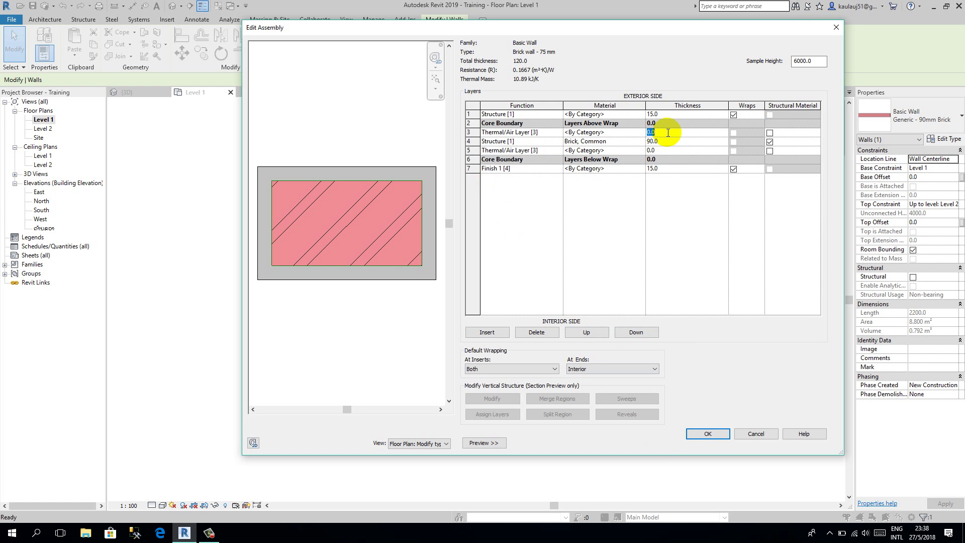
type("15")
left_click(665, 151)
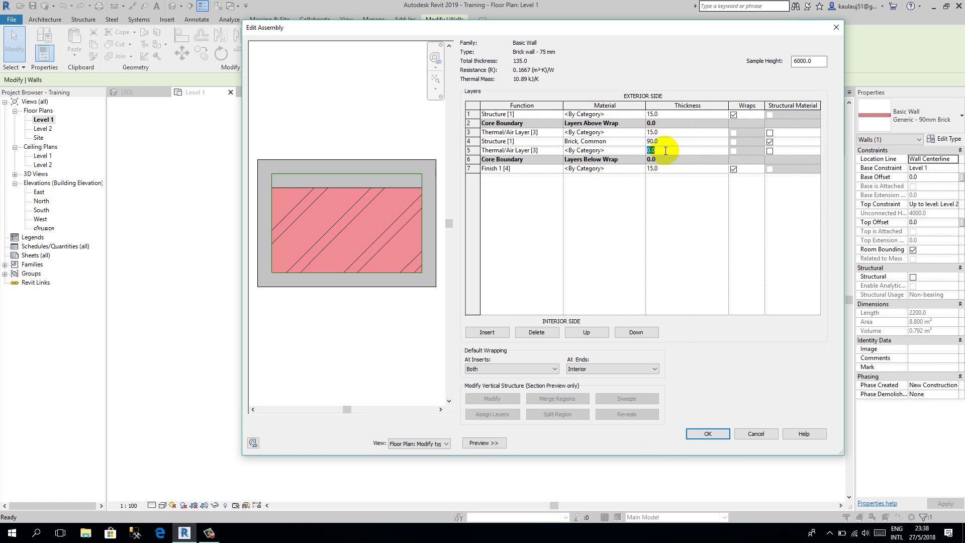
type("15")
left_click(677, 133)
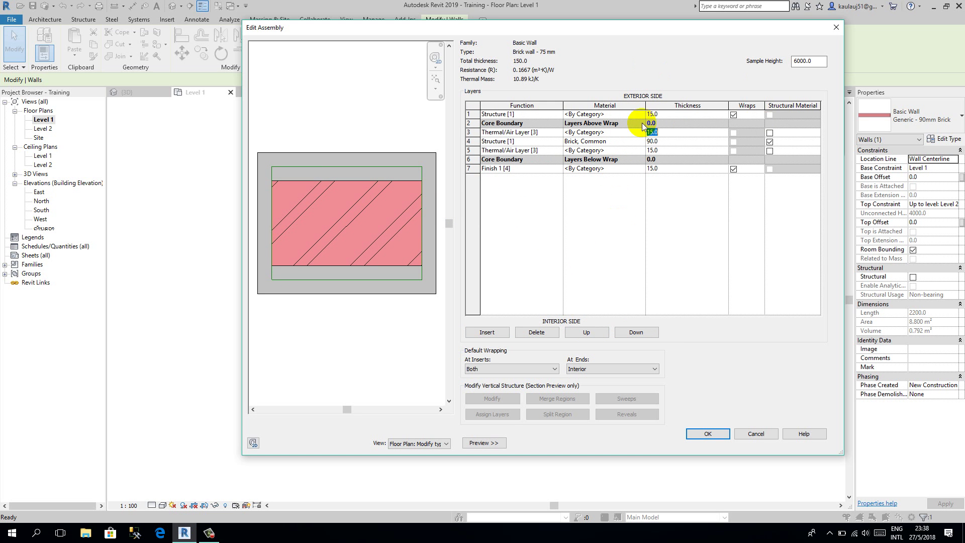
left_click(674, 129)
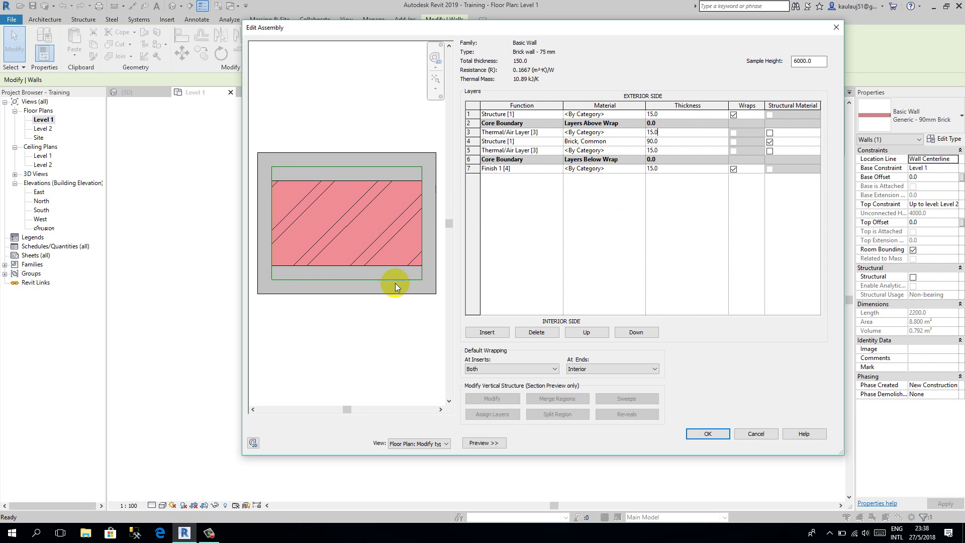
left_click(333, 246)
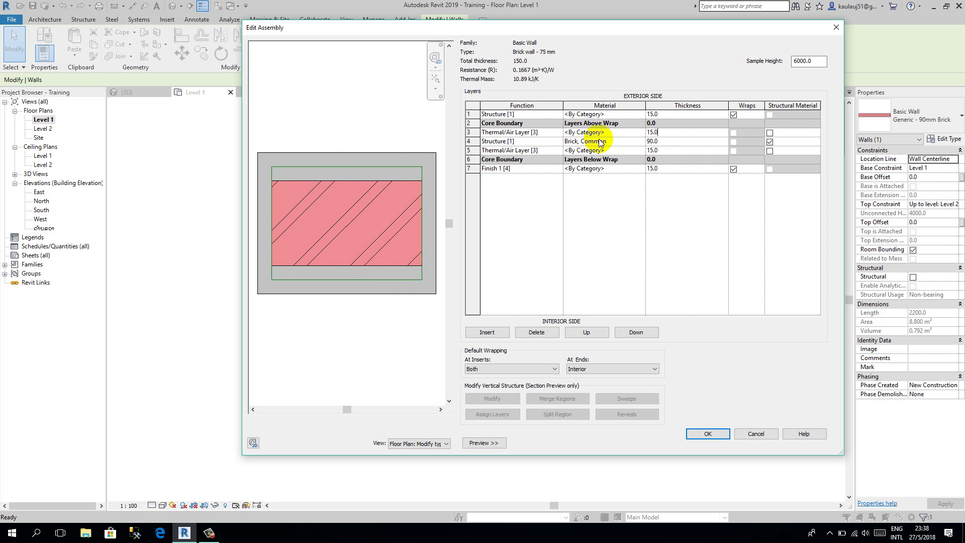
Step: Create a new material from the outermost exterior layer's material setting and name it "Gypsum bord"
left_click(641, 115)
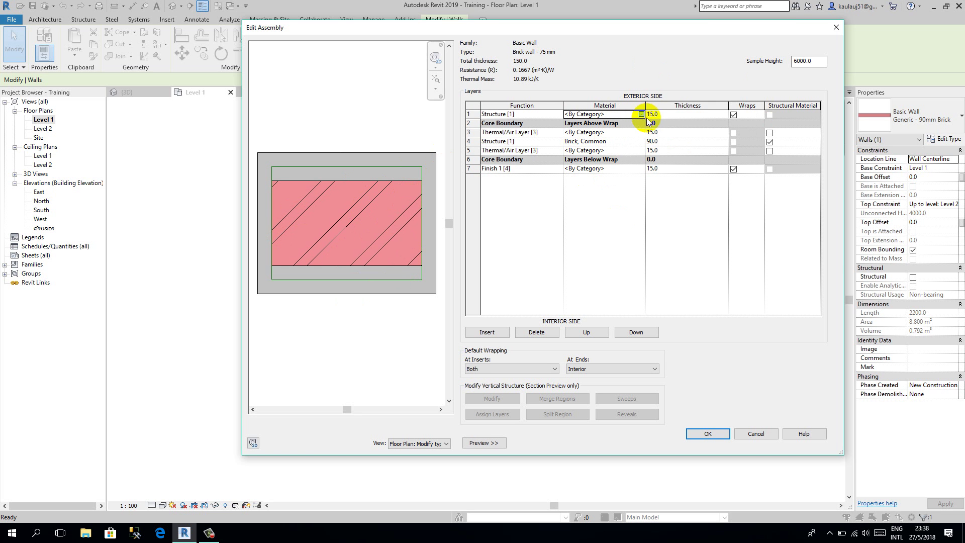
left_click(644, 114)
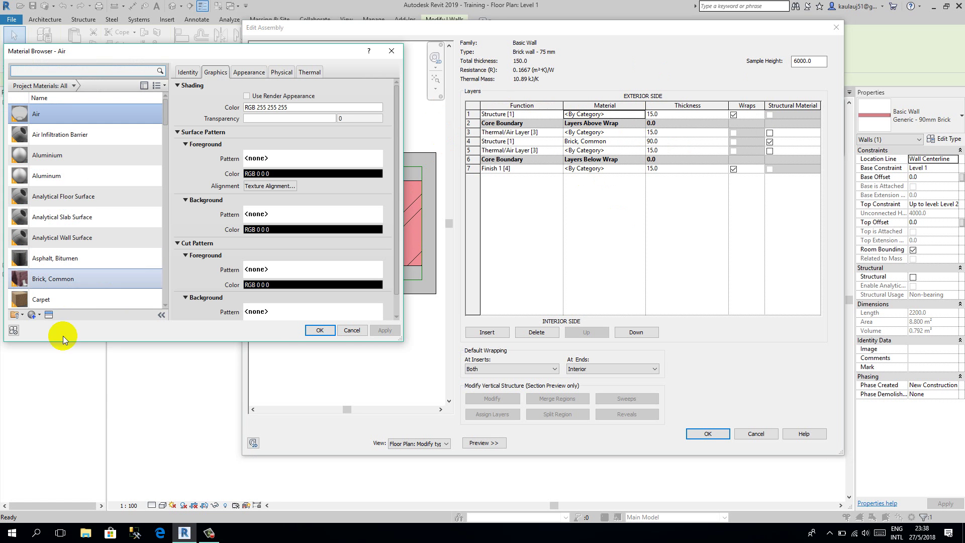
left_click(40, 315)
left_click(48, 326)
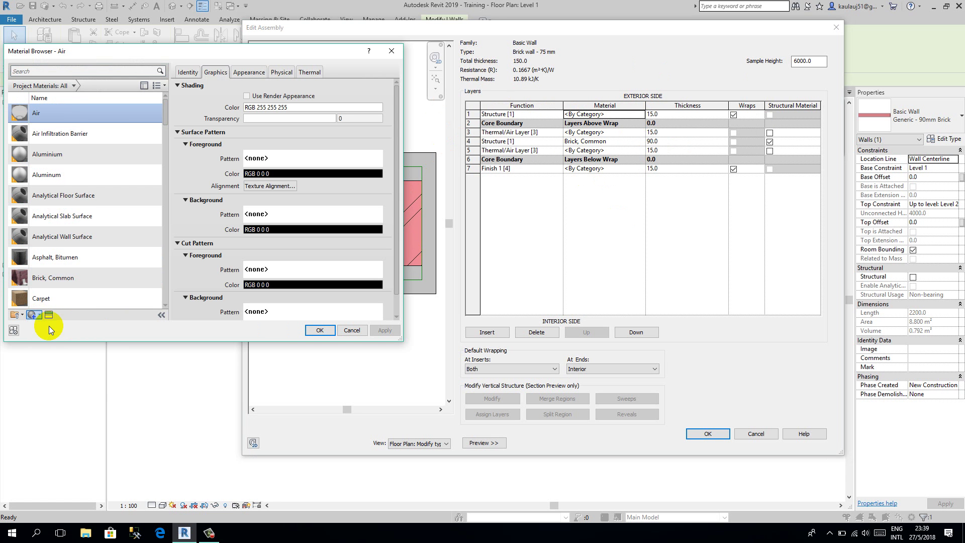
right_click(70, 202)
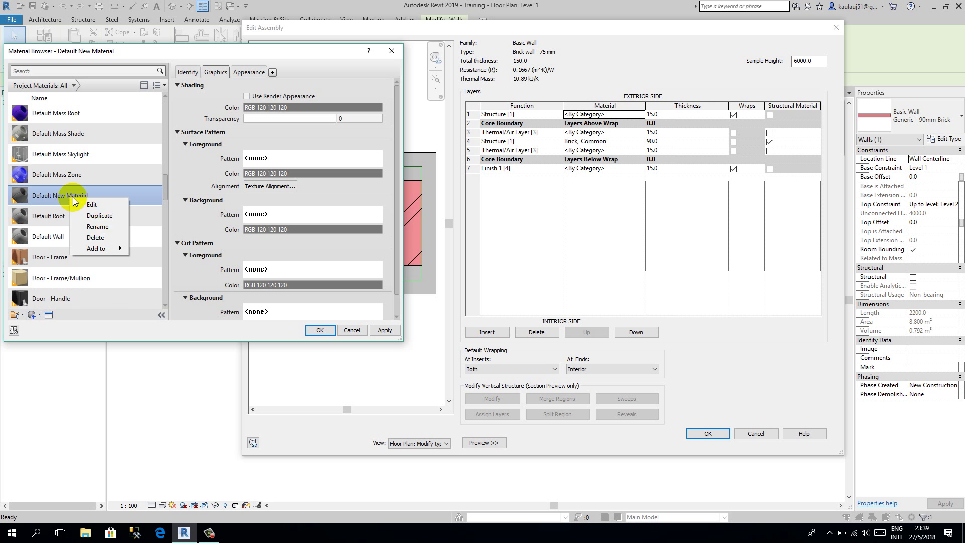
left_click(98, 227)
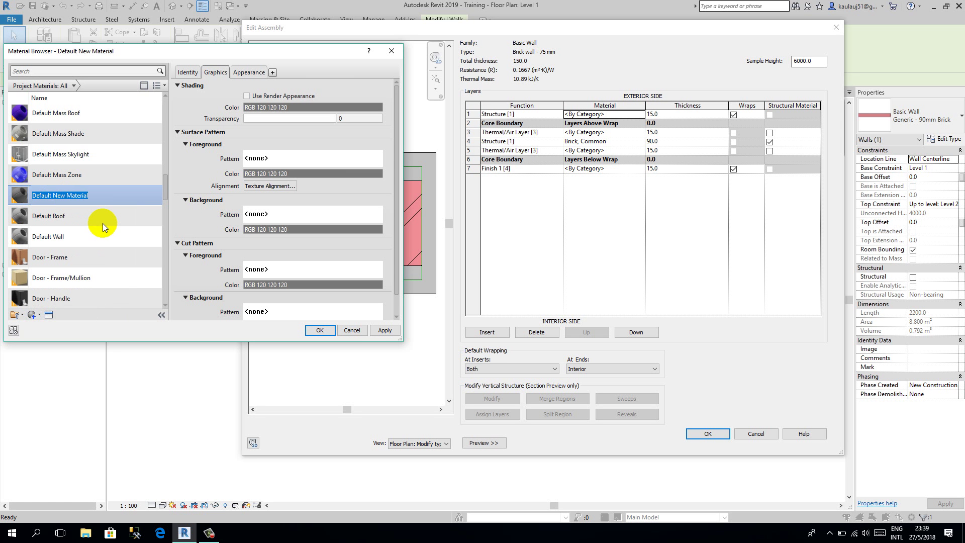
type("Wall bord")
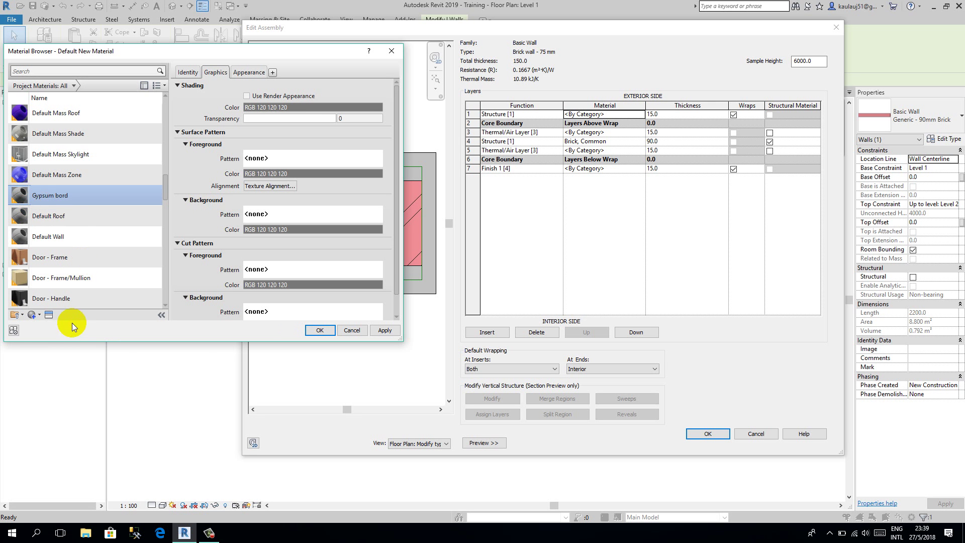
Step: Browse the Concrete, Ceramic and Wall Covering categories of the appearance library for an asset suited to the Gypsum bord material
left_click(47, 316)
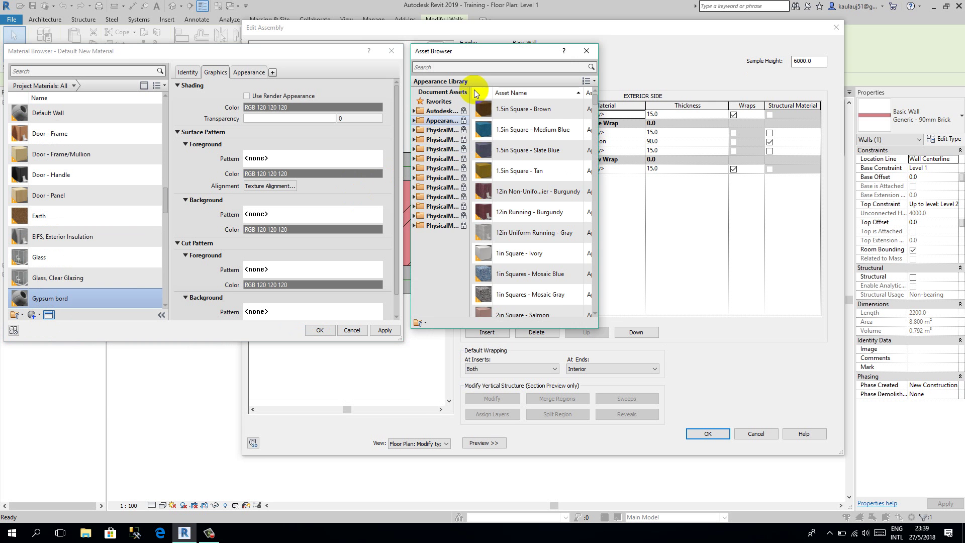
left_click(528, 150)
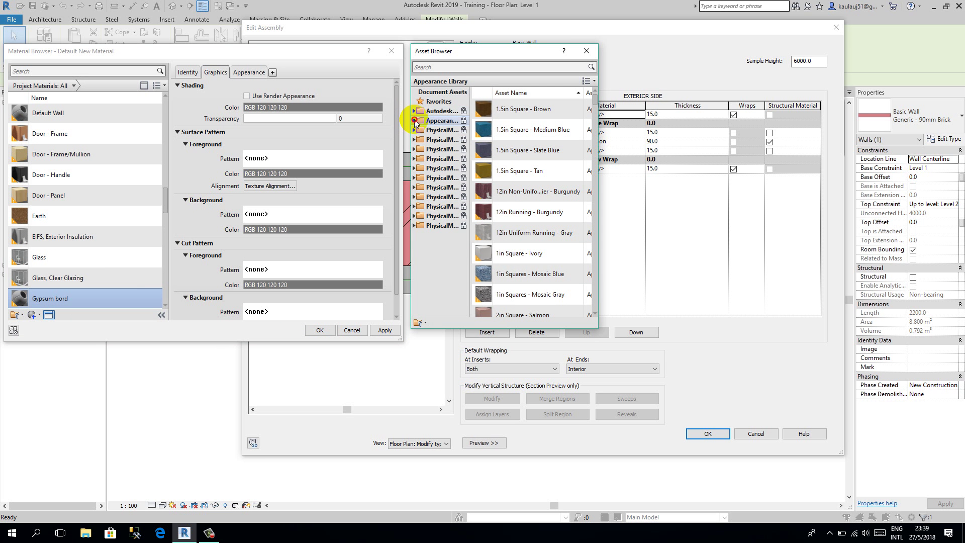
left_click(414, 121)
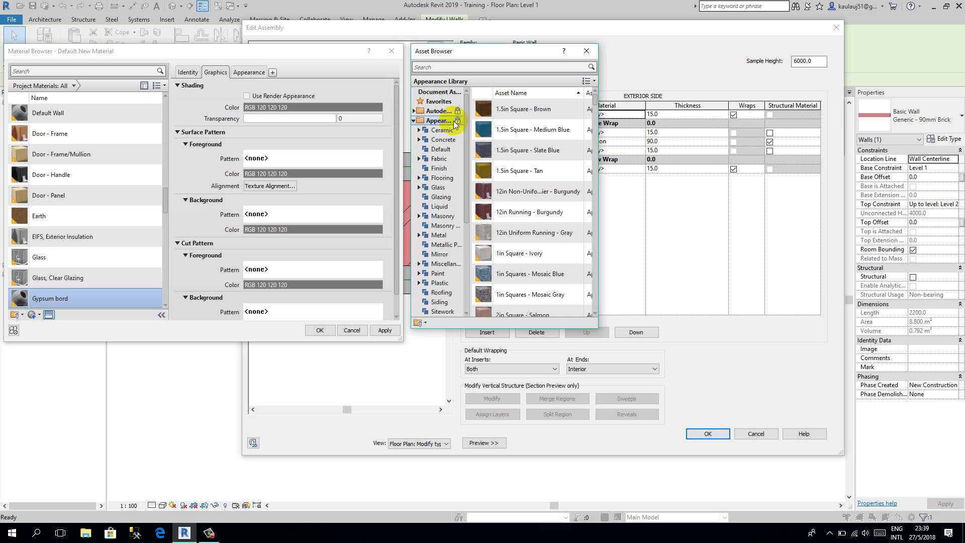
left_click(443, 140)
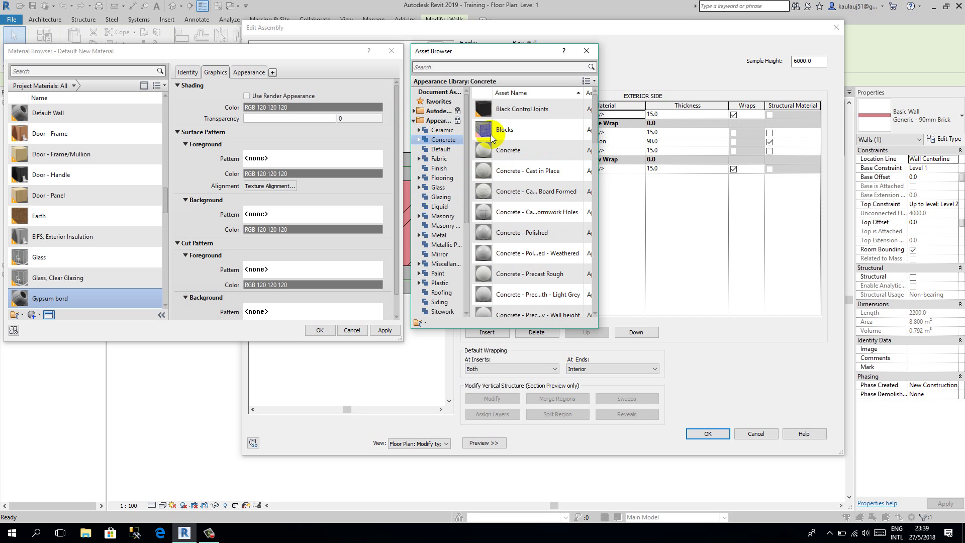
scroll(533, 216, "down", 3)
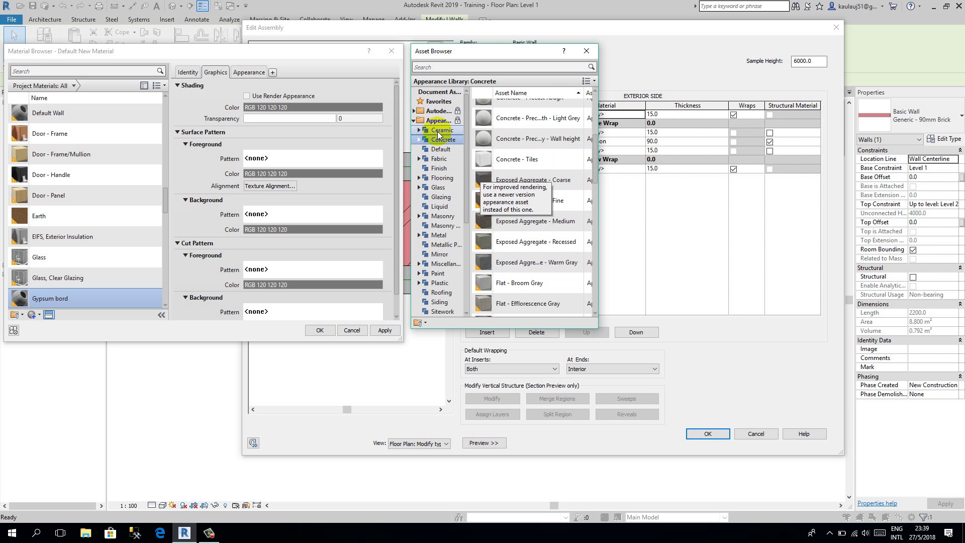
left_click(439, 133)
left_click(417, 130)
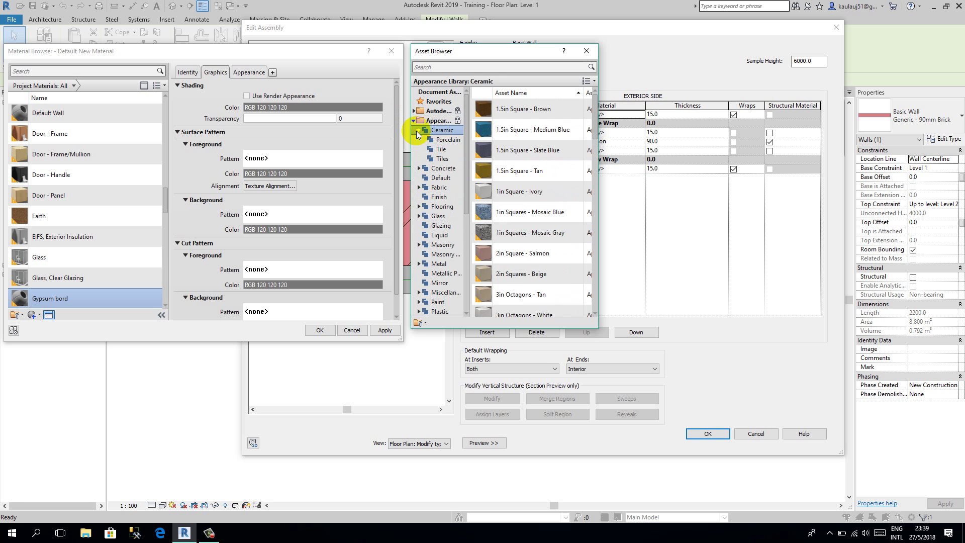
left_click(437, 140)
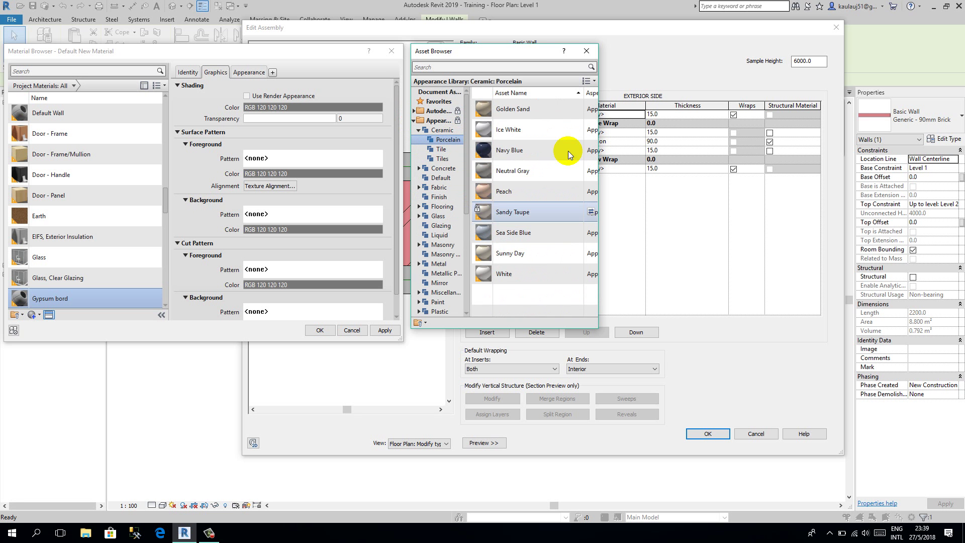
left_click(441, 150)
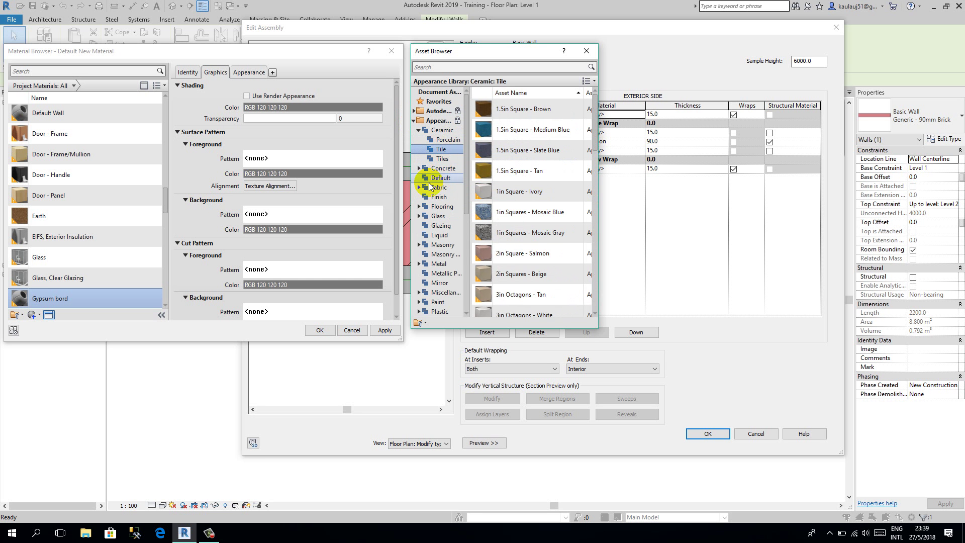
scroll(438, 264, "down", 6)
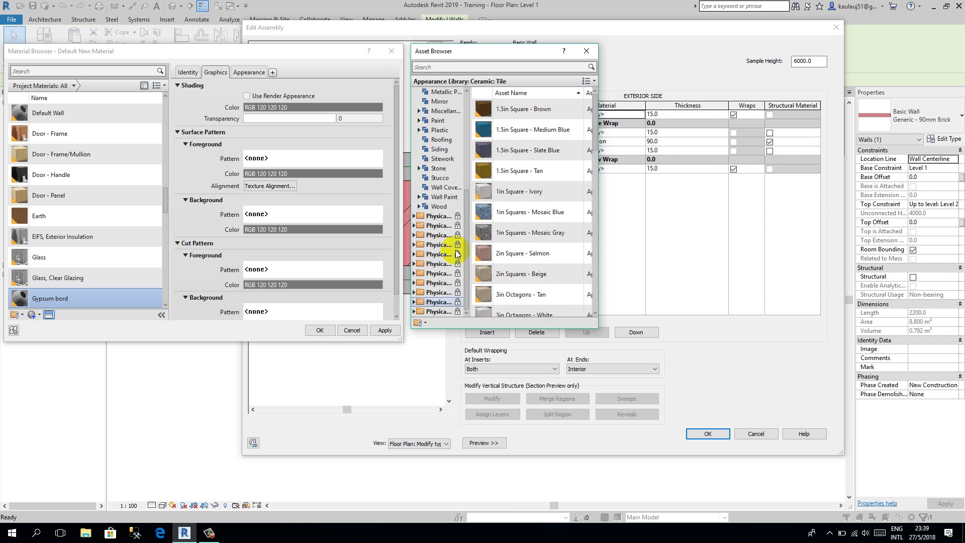
left_click(448, 188)
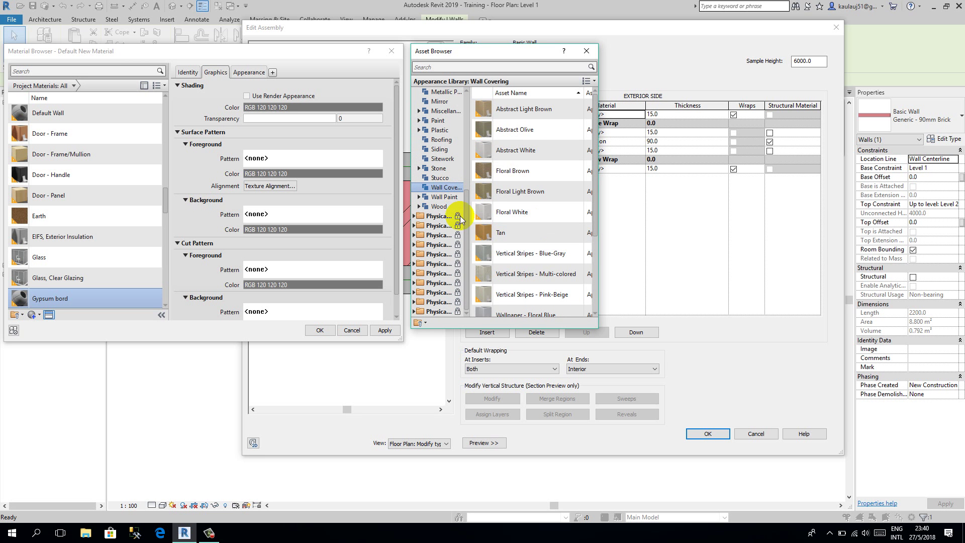
scroll(534, 281, "down", 3)
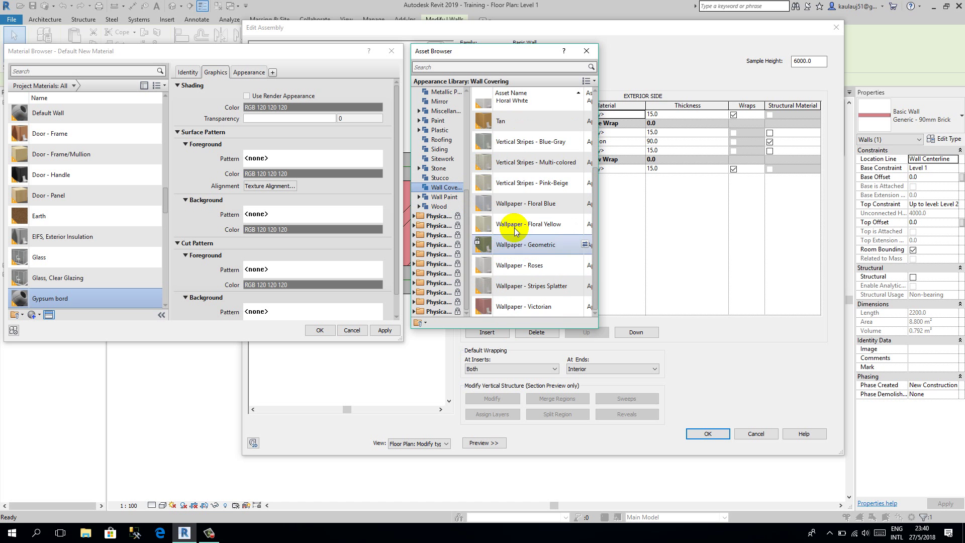
scroll(516, 221, "up", 2)
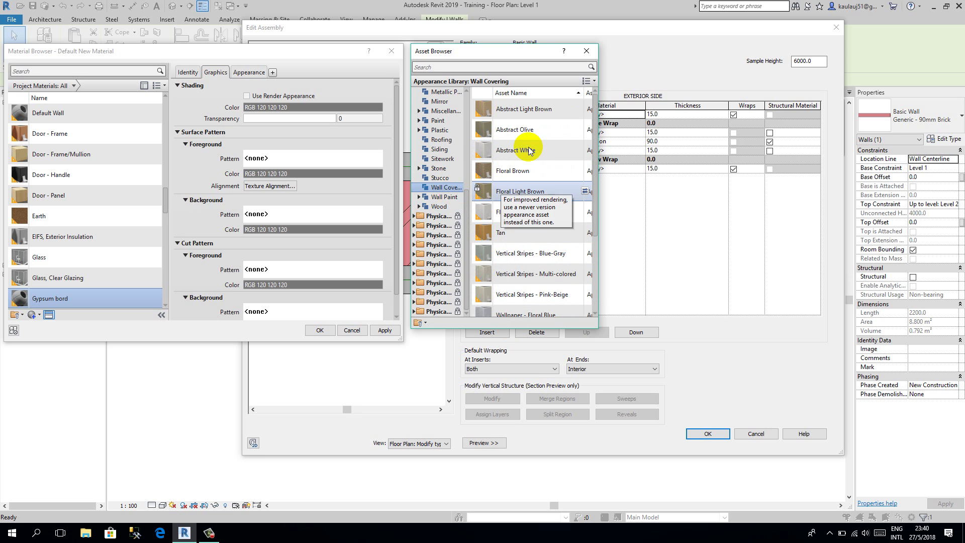
scroll(440, 143, "up", 6)
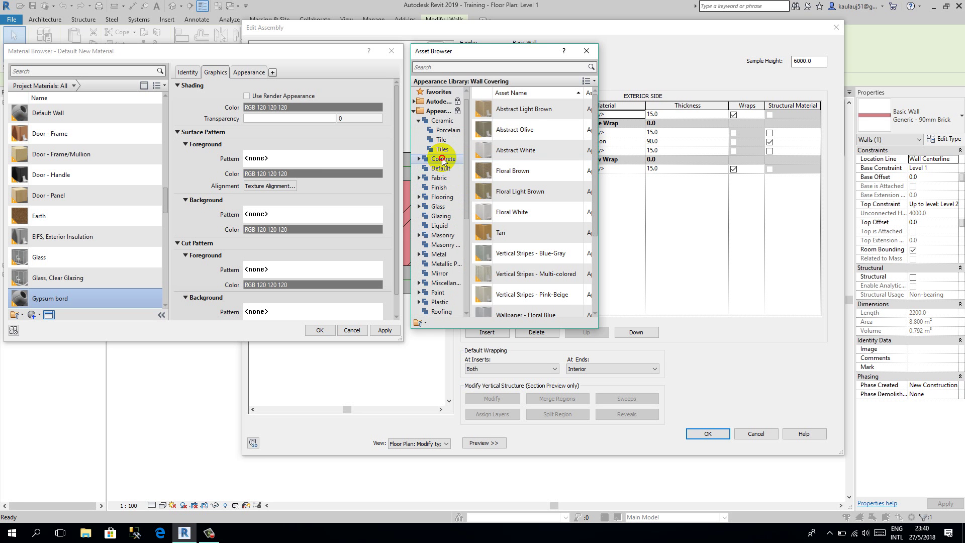
Step: Give Gypsum bord the Sand Blasted appearance from the Concrete Cast-In-Place assets and assign the material to the outermost exterior layer
left_click(432, 159)
left_click(418, 159)
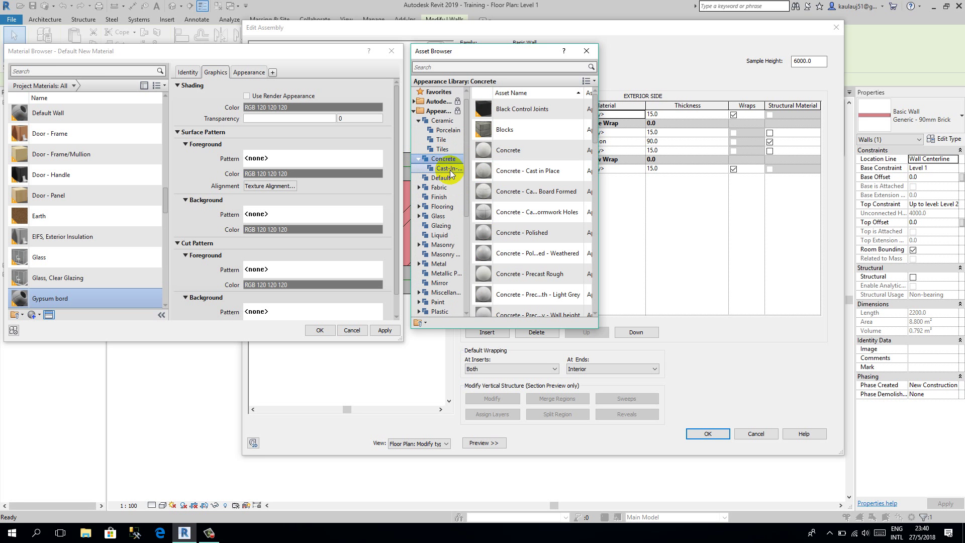
left_click(449, 169)
scroll(533, 247, "down", 5)
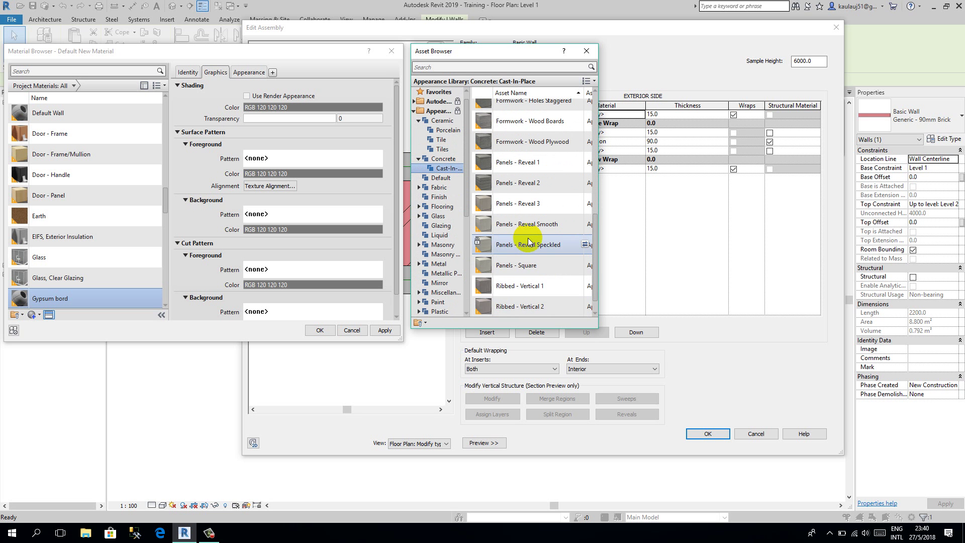
scroll(529, 243, "down", 1)
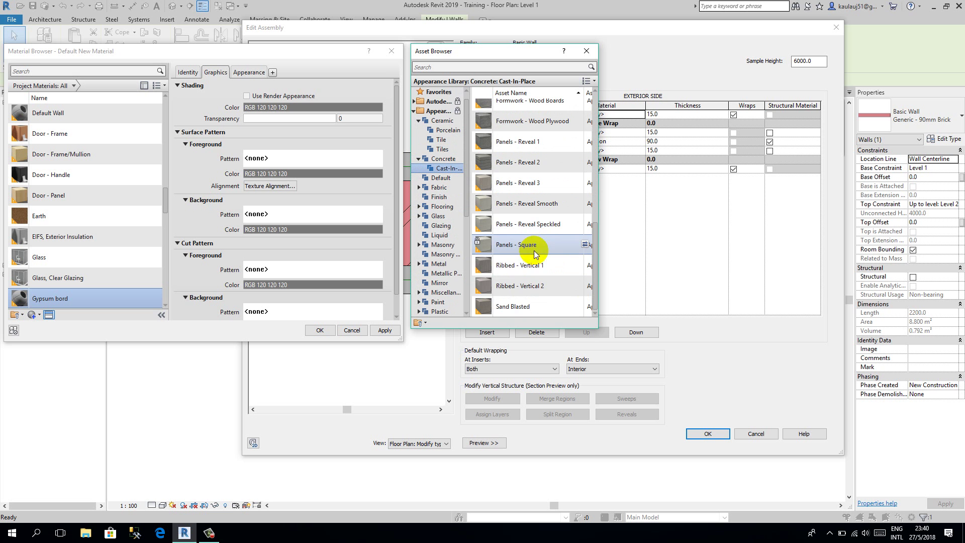
double_click(533, 307)
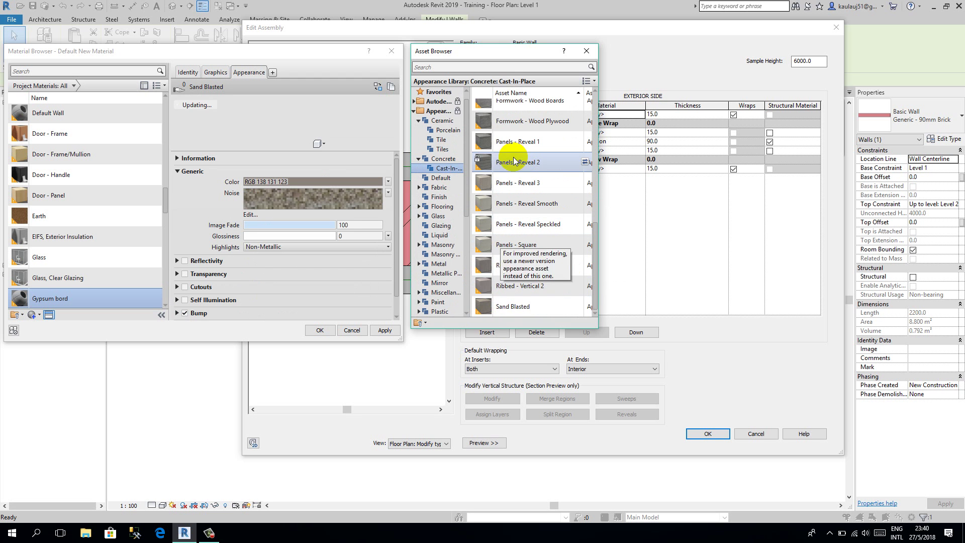
left_click(588, 52)
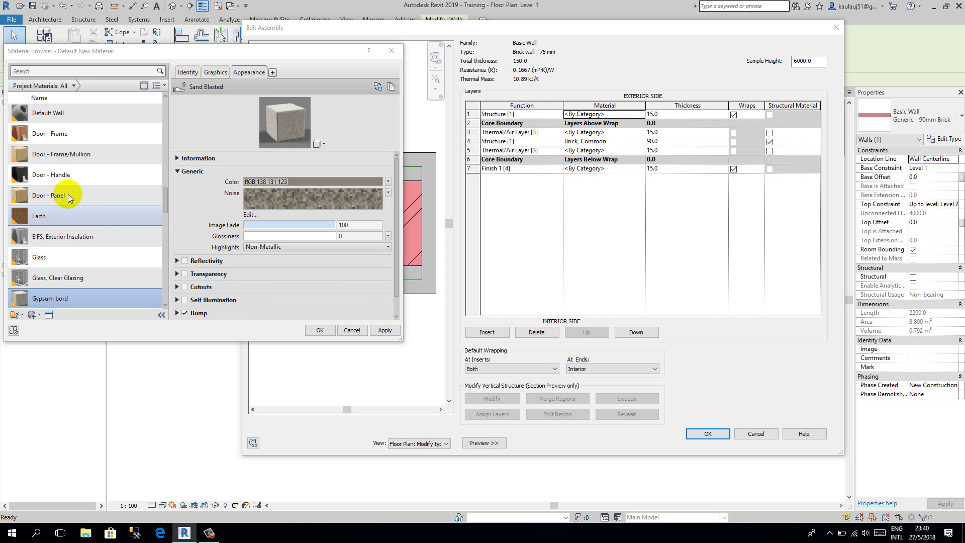
left_click(320, 331)
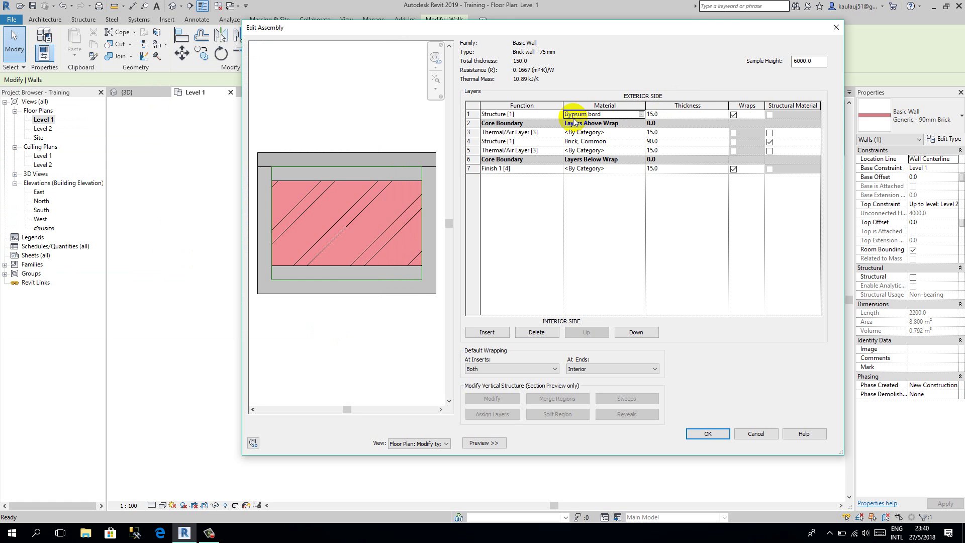
Step: Set the material of the interior Finish 1 [4] layer to Gypsum bord
left_click(642, 170)
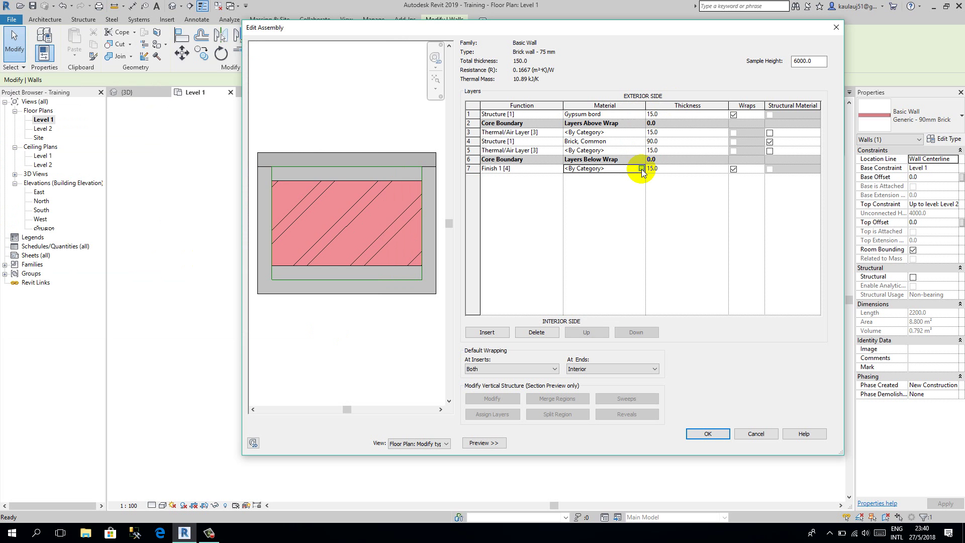
left_click(642, 169)
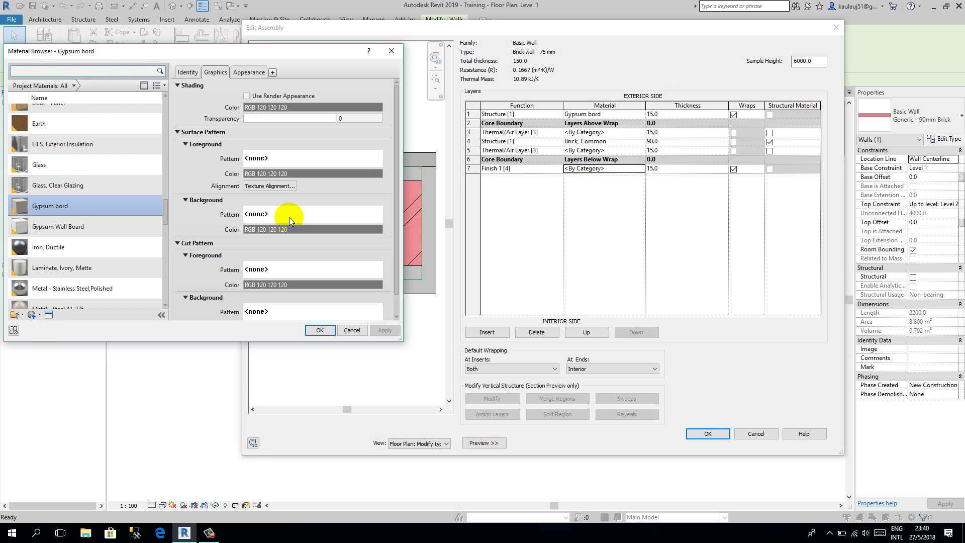
double_click(78, 208)
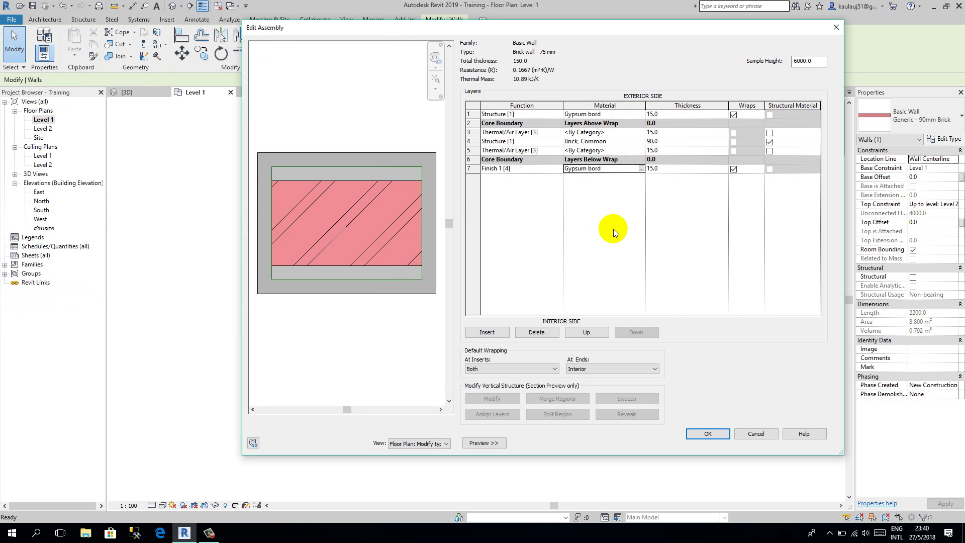
Step: Set the material of both Thermal/Air layers to Laminate, Ivory, Matte and accept the wall assembly and type properties
left_click(638, 150)
left_click(642, 150)
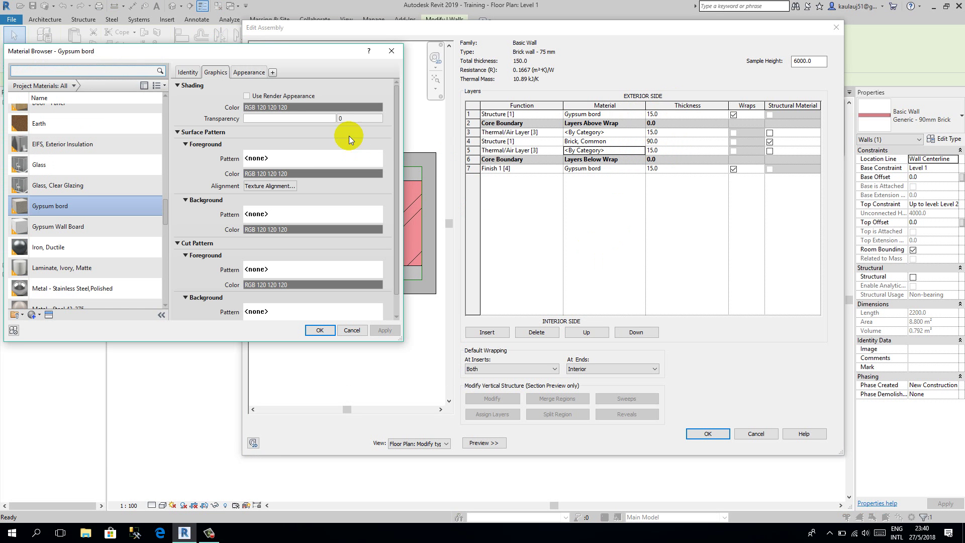
scroll(50, 302, "down", 1)
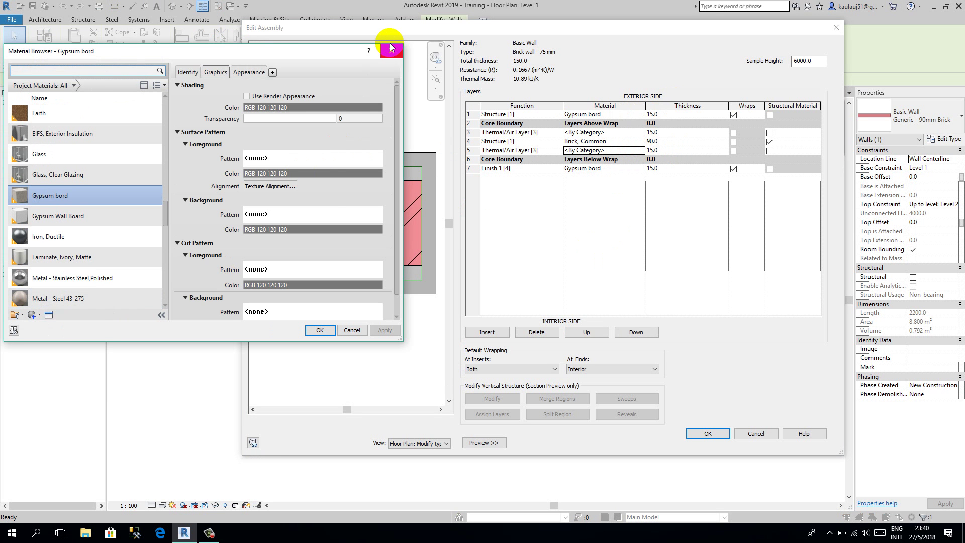
double_click(61, 257)
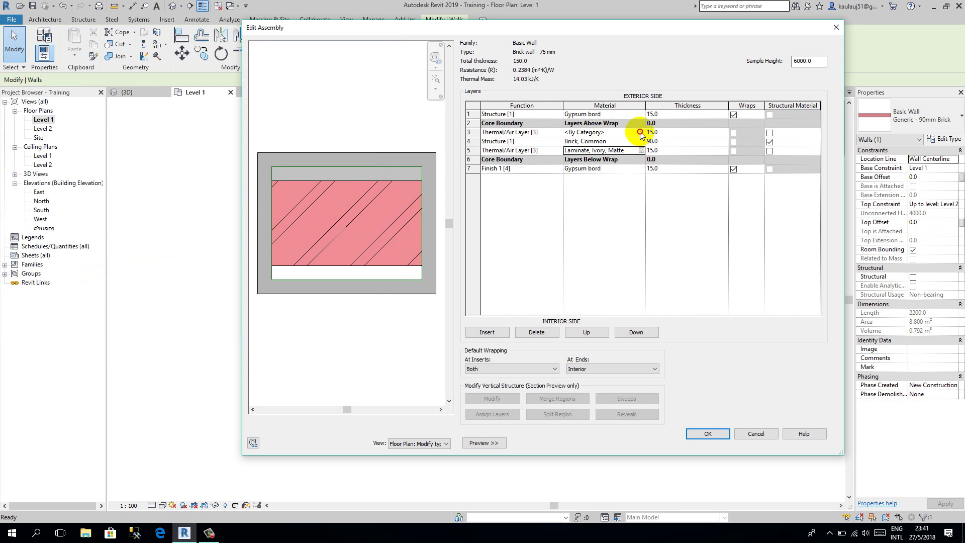
left_click(641, 133)
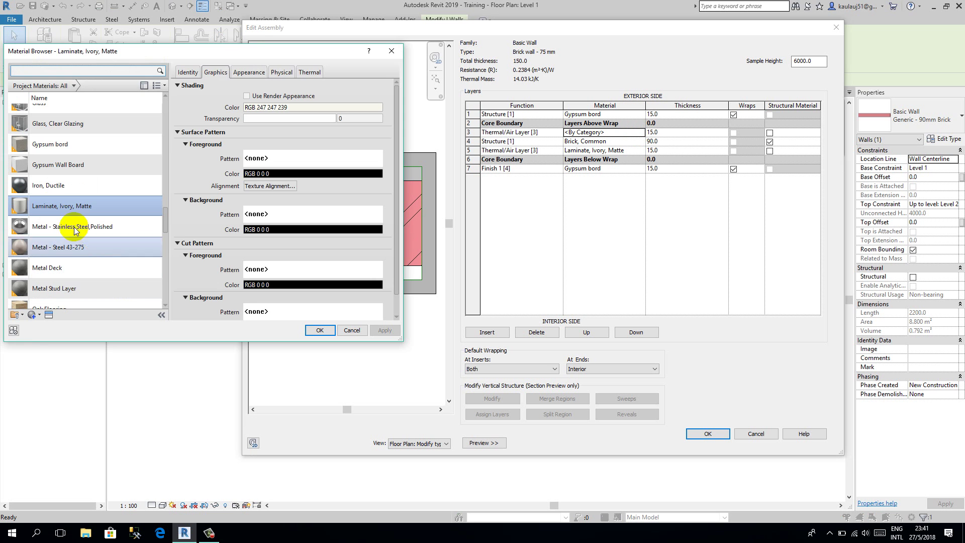
double_click(149, 205)
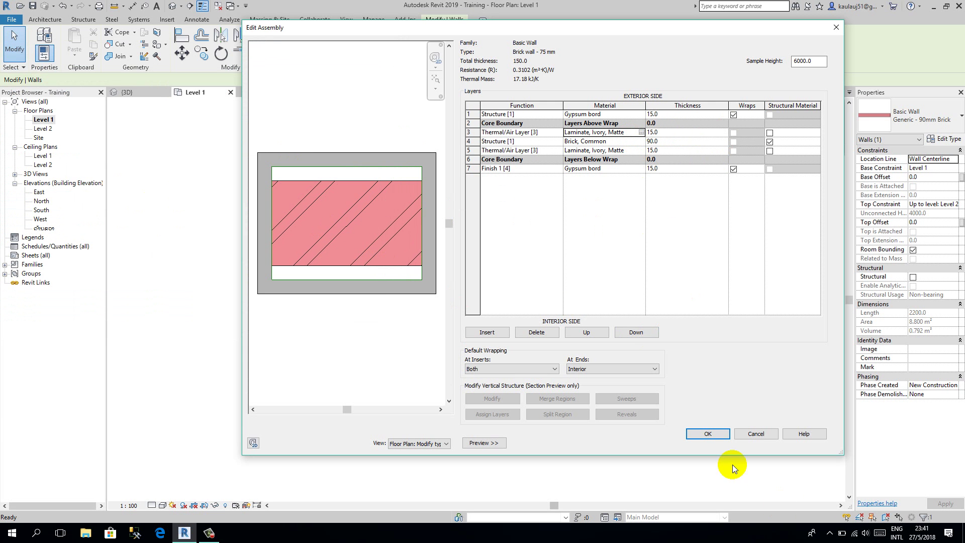
left_click(711, 433)
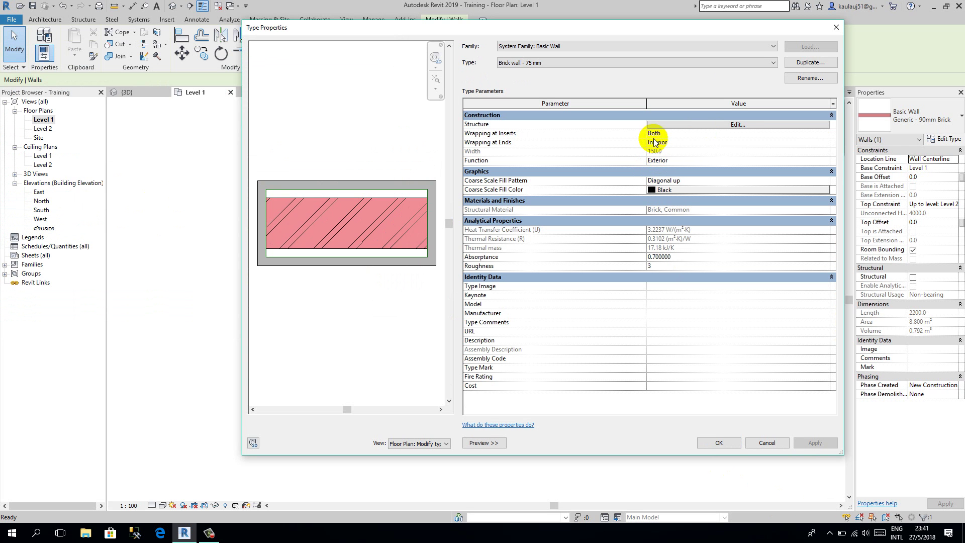
left_click(729, 444)
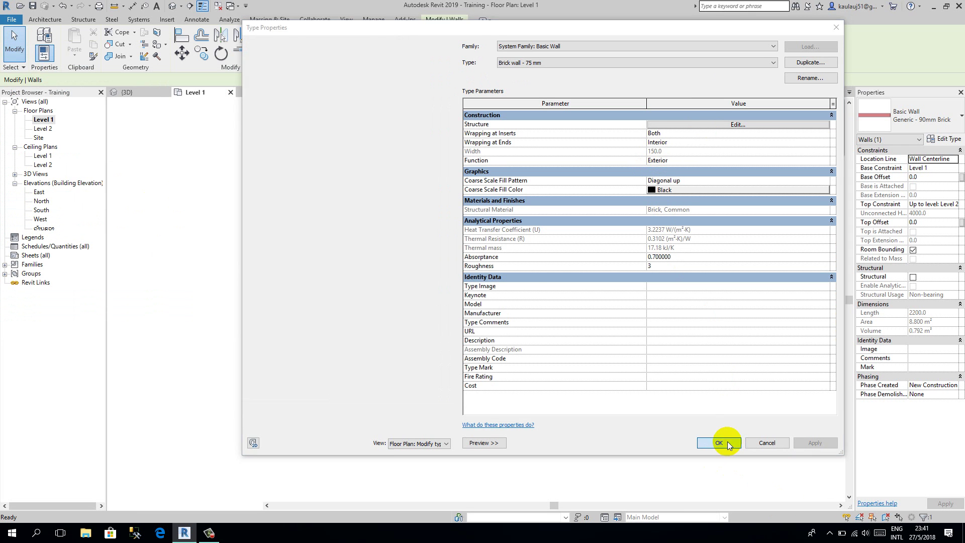
Step: Examine the edited Brick wall - 75 mm wall in the Level 1 plan and its exterior finish up close in the 3D view
scroll(449, 241, "up", 3)
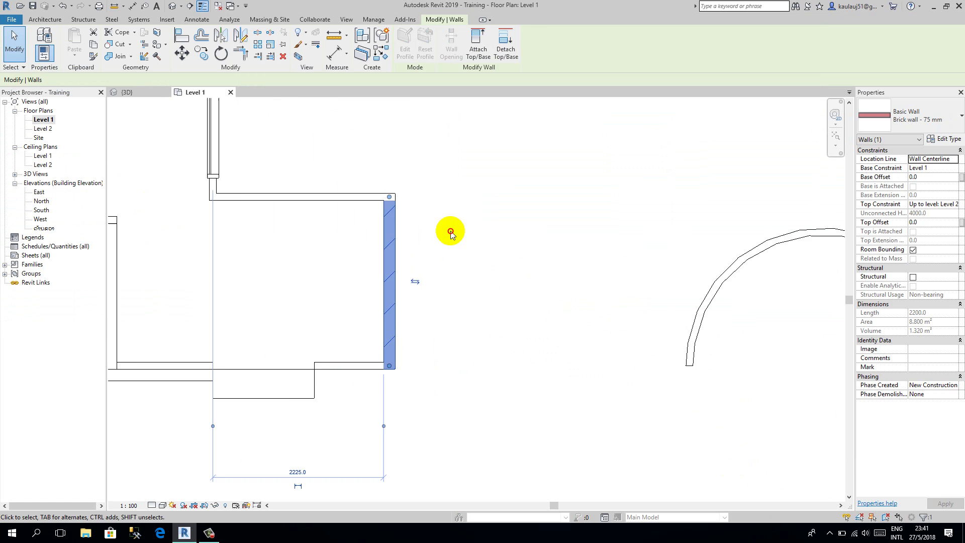
left_click(405, 252)
scroll(397, 250, "up", 2)
left_click(394, 201)
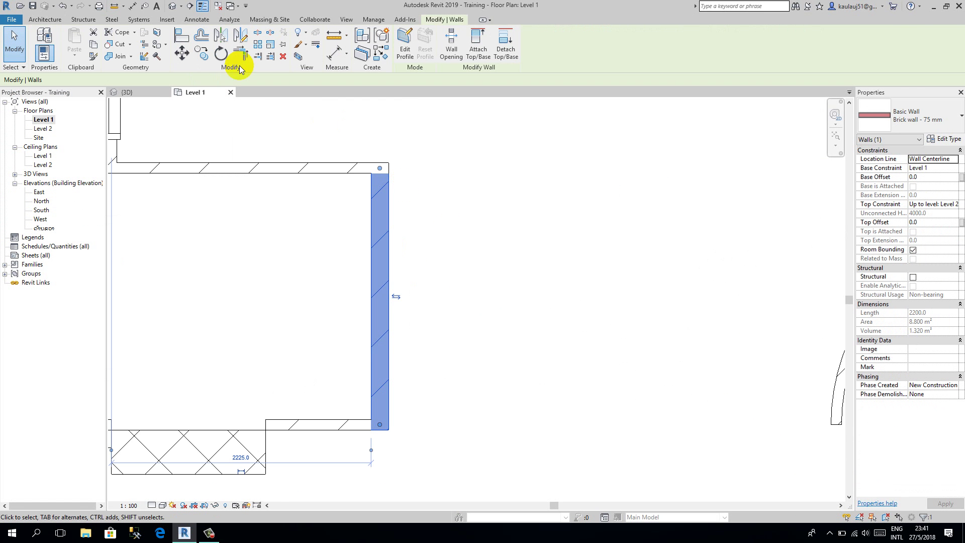
left_click(173, 6)
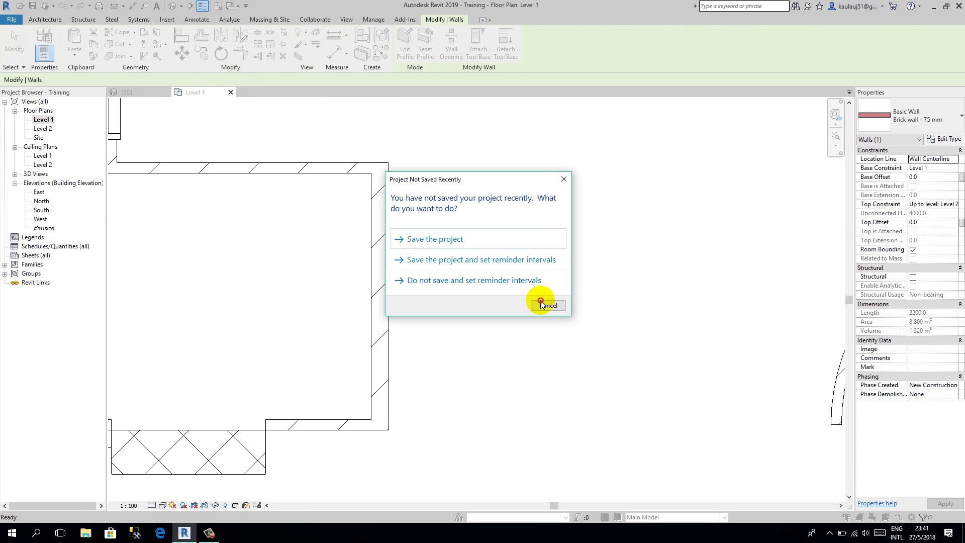
left_click(541, 304)
key("Escape")
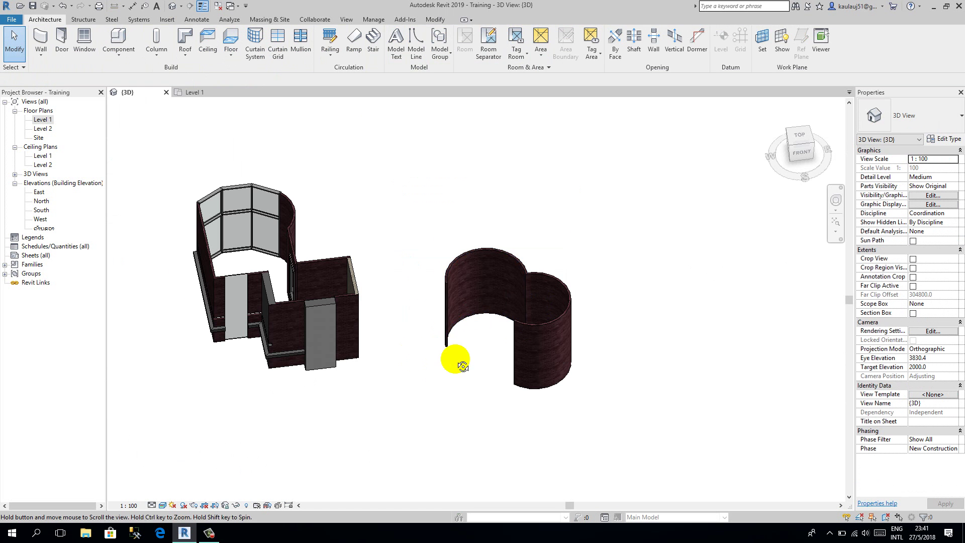
middle_click_drag(462, 366, 300, 380, "shift")
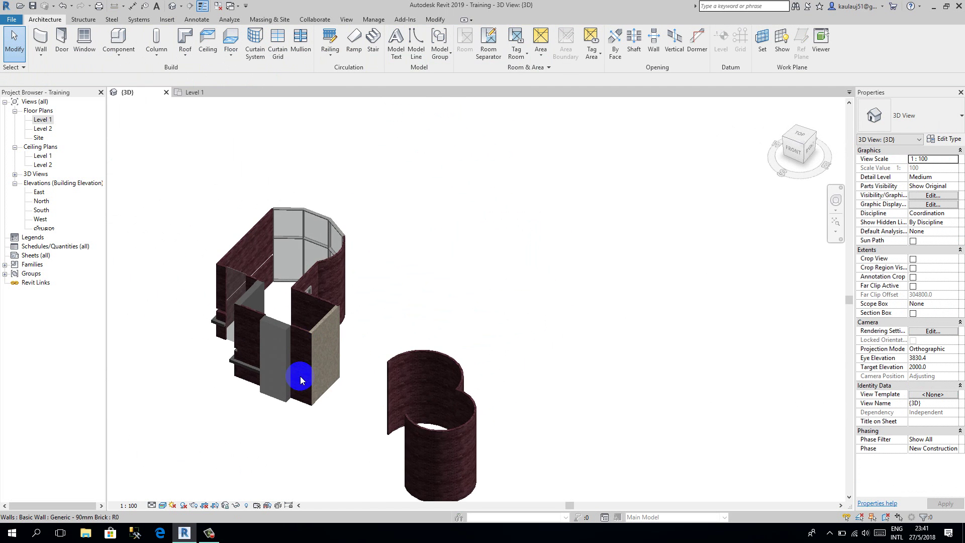
scroll(300, 379, "up", 6)
scroll(405, 386, "down", 2)
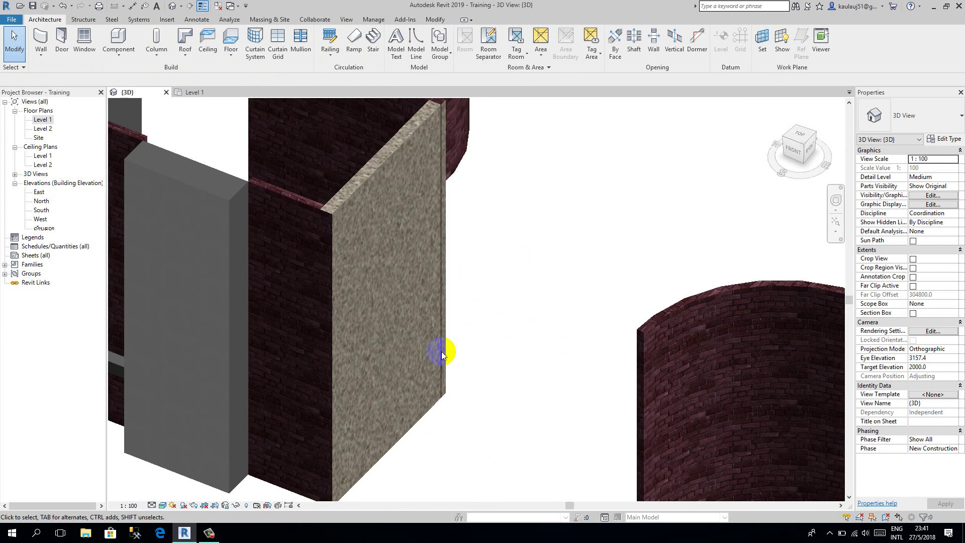
Step: Delete the two curved brick walls that stand apart from the building in the 3D view
scroll(442, 355, "down", 5)
scroll(398, 302, "up", 7)
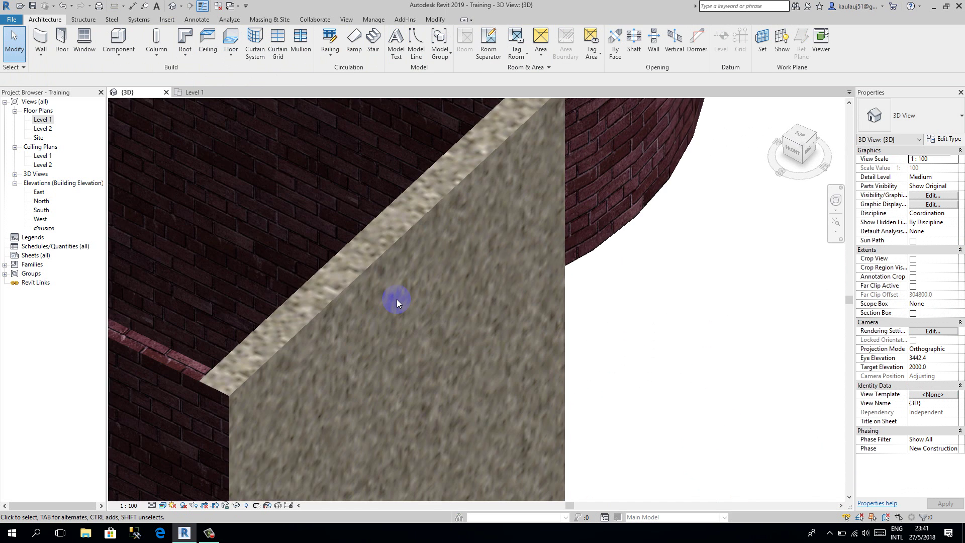
scroll(396, 299, "down", 6)
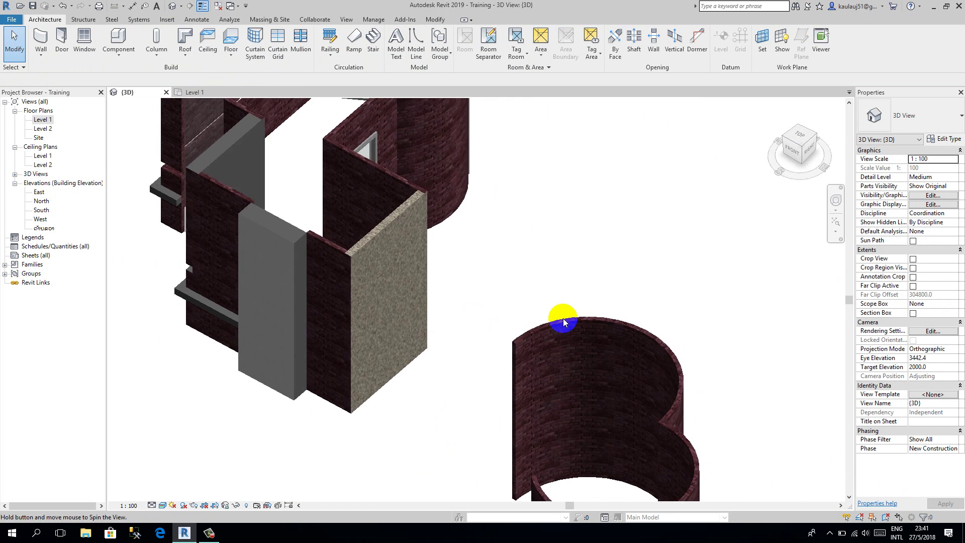
scroll(563, 321, "down", 5)
middle_click_drag(461, 373, 711, 273, "shift")
left_click(674, 367)
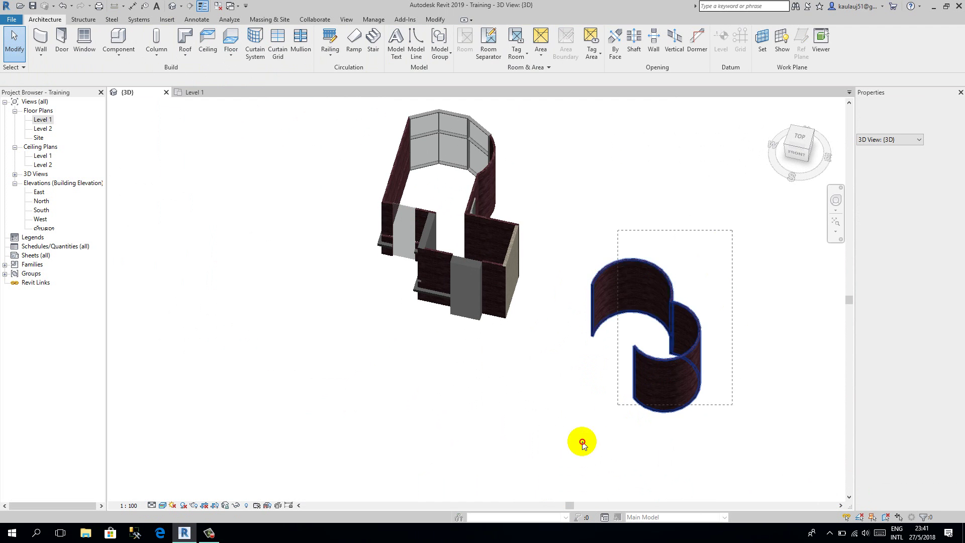
key("Delete")
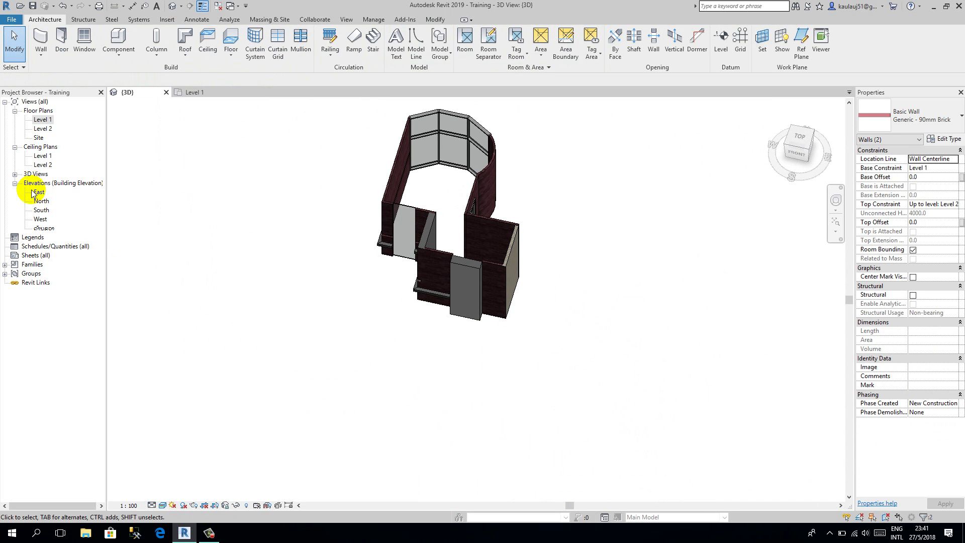
Step: In the Level 1 plan, open the layer assembly of the Brick wall - 75 mm type for editing
double_click(43, 120)
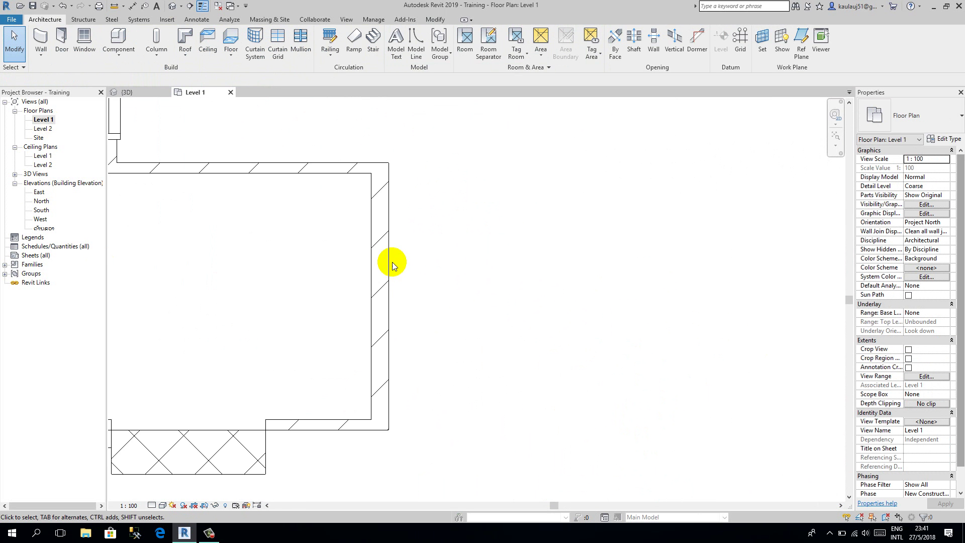
left_click(381, 261)
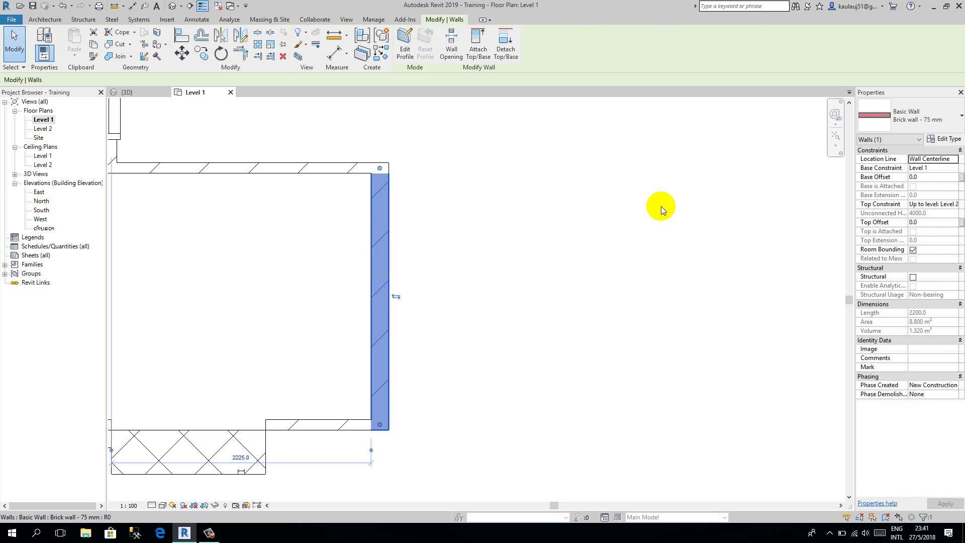
left_click(942, 140)
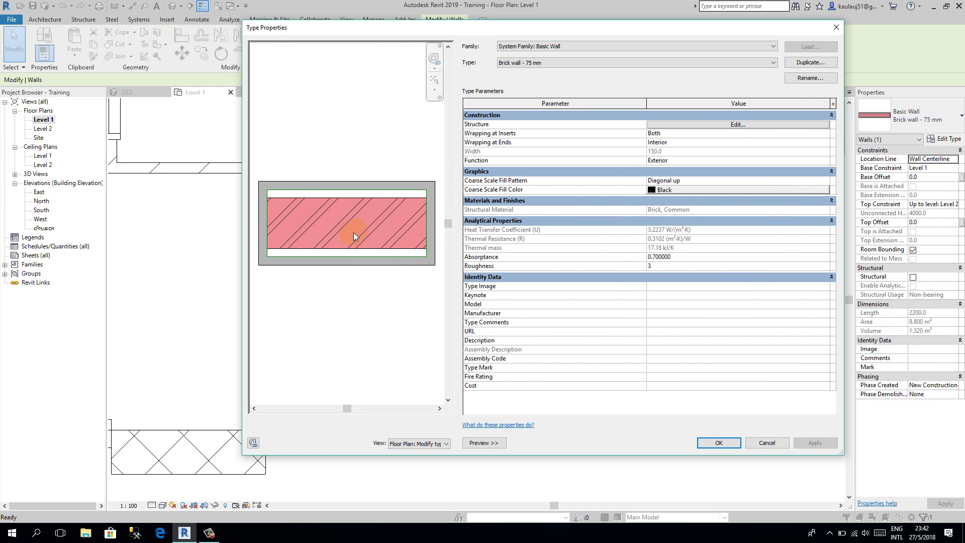
left_click(687, 130)
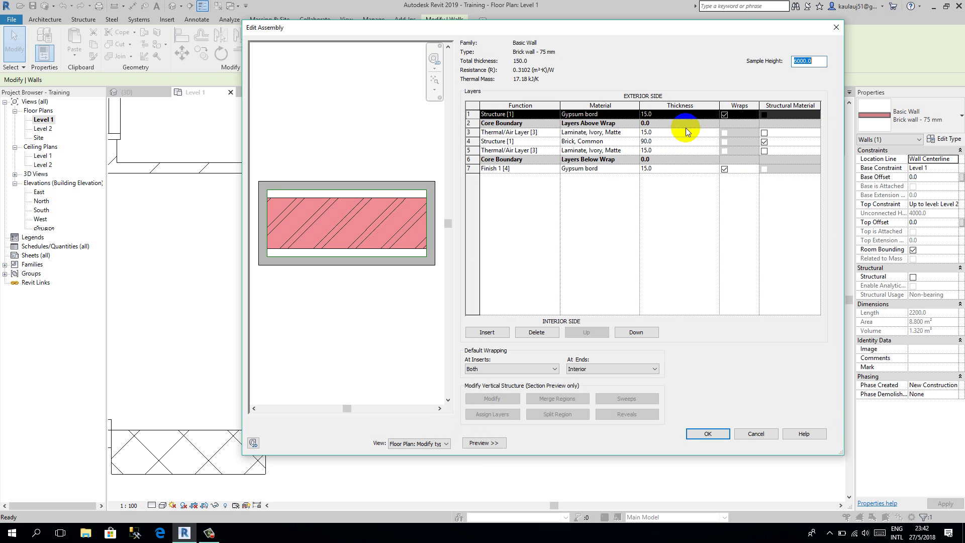
Step: Switch the assembly preview to the section view and examine the layers at the base of the wall
left_click(413, 445)
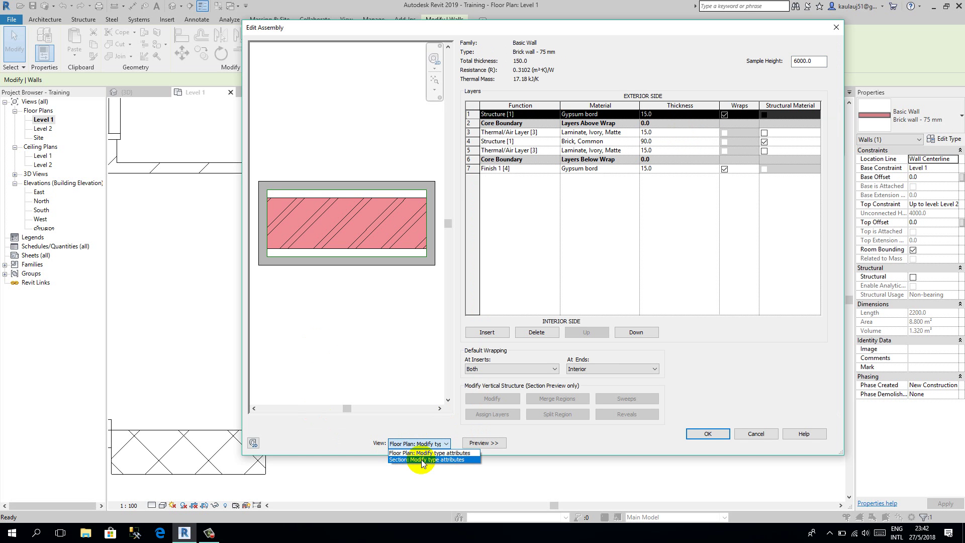
left_click(421, 459)
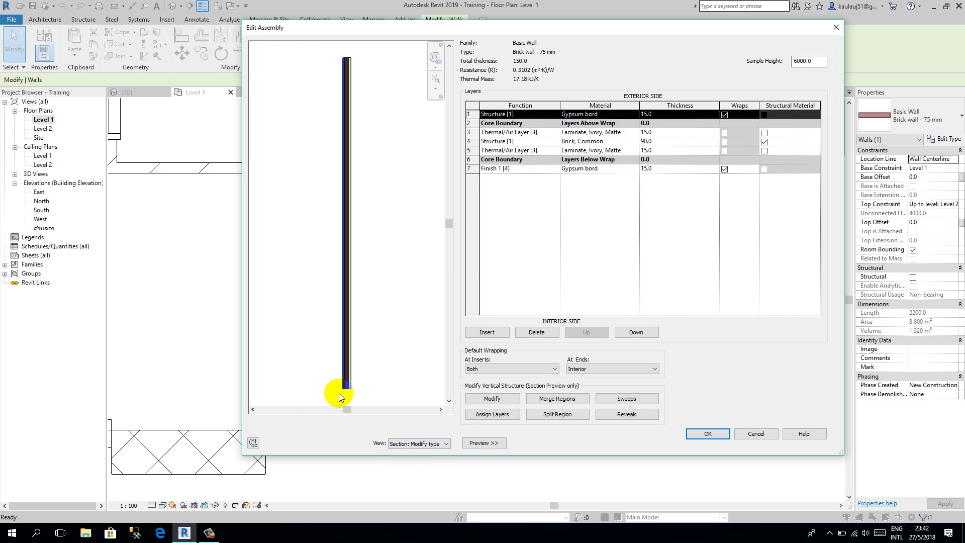
scroll(345, 357, "down", 2)
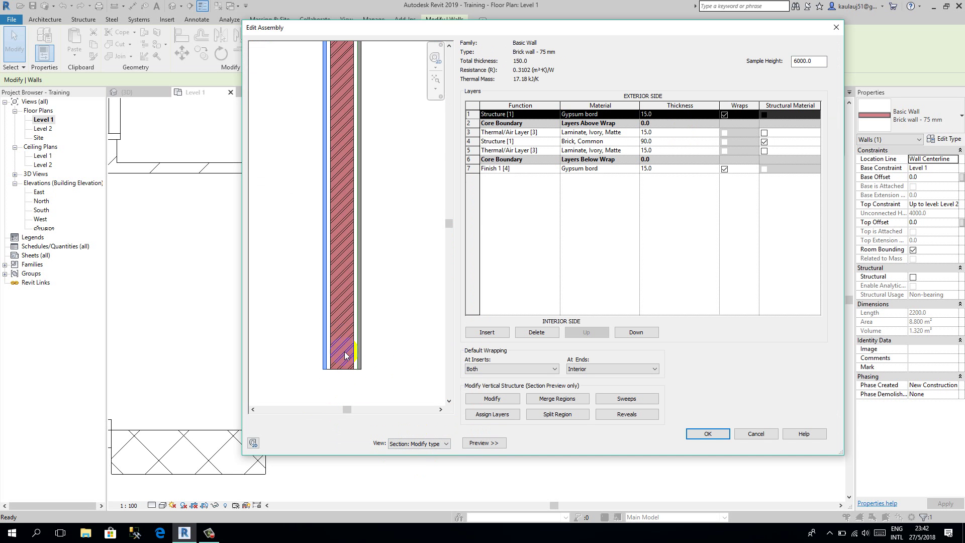
scroll(330, 335, "up", 4)
scroll(330, 329, "up", 1)
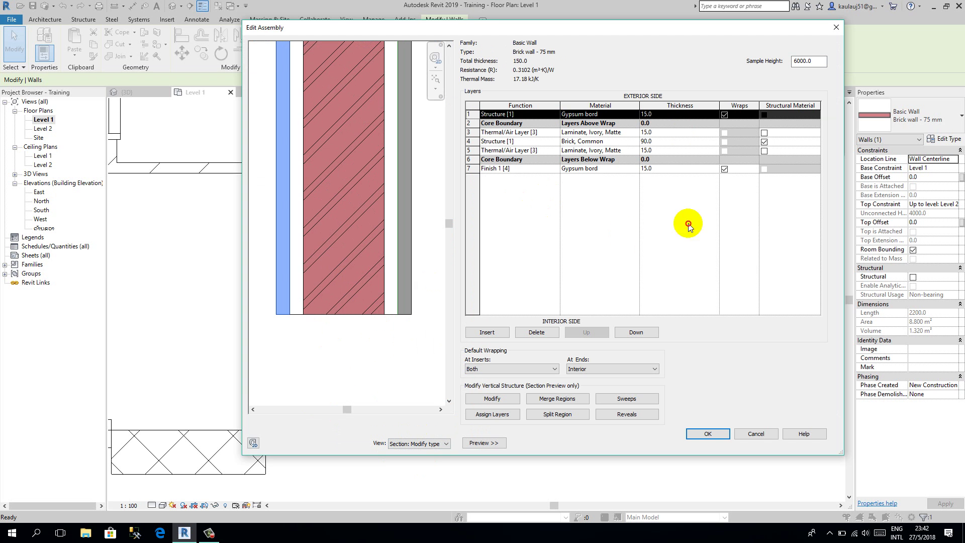
scroll(334, 267, "down", 5)
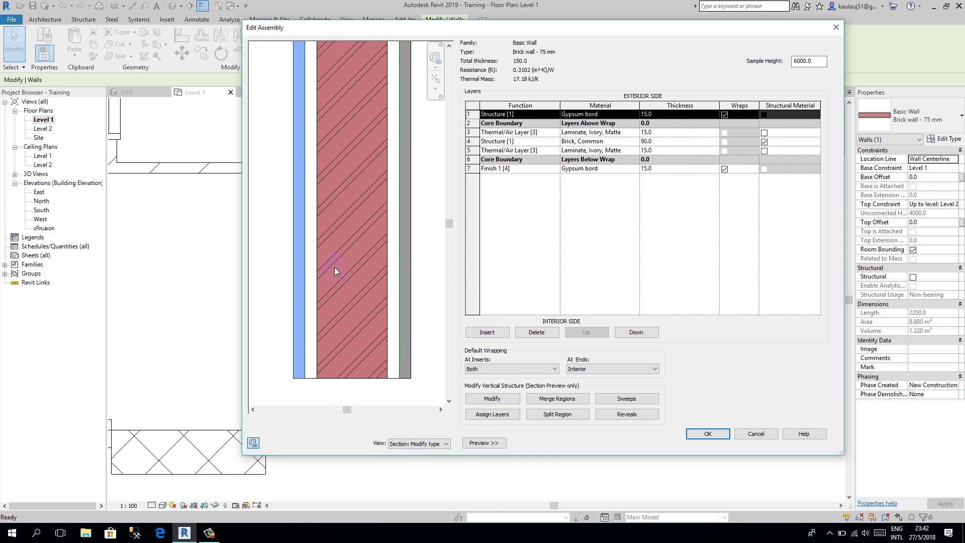
middle_click_drag(338, 232, 348, 209)
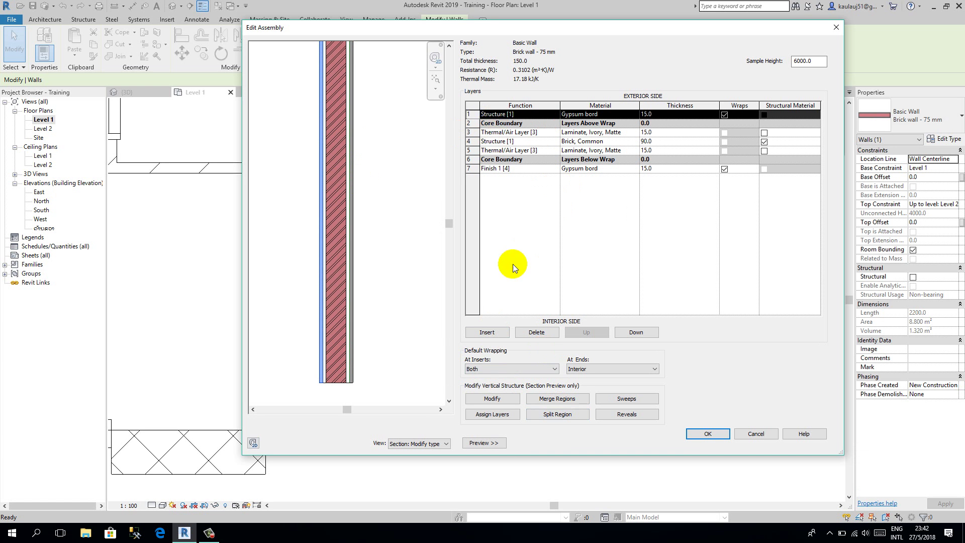
Step: Insert a new layer outside the exterior Gypsum bord layer and select it with the Assign Layers tool active
left_click(492, 334)
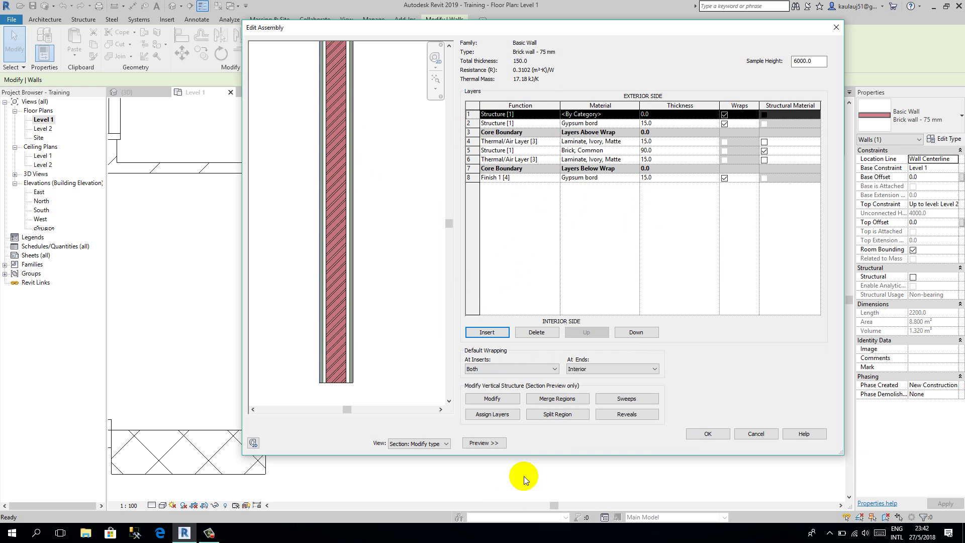
left_click(556, 417)
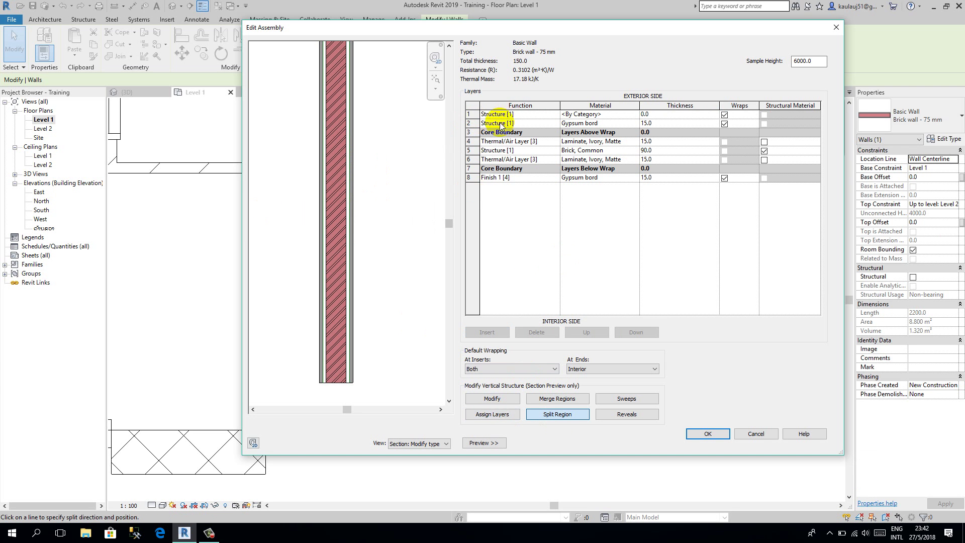
left_click(478, 114)
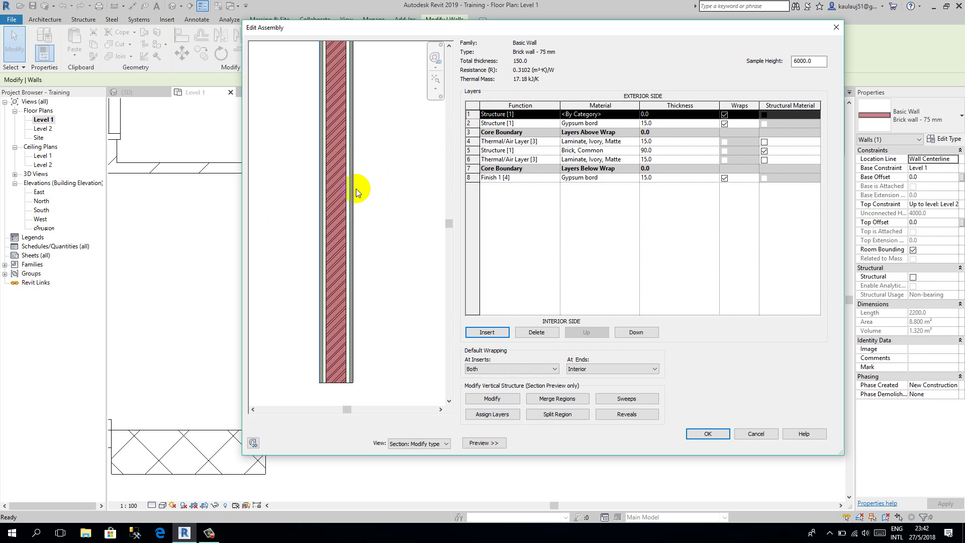
left_click(481, 414)
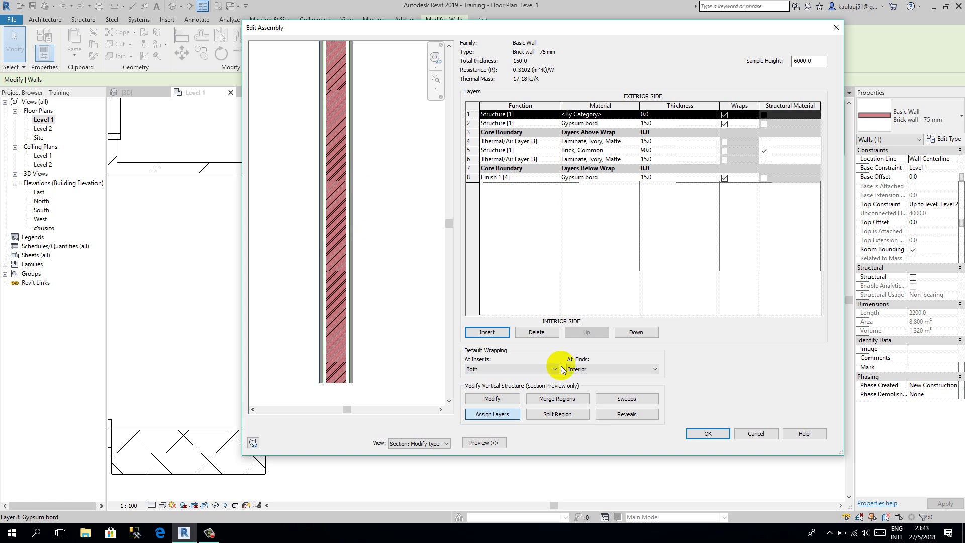
Step: Try to split the interior Gypsum bord finish at a height of about 2000 mm in the section preview
left_click(570, 415)
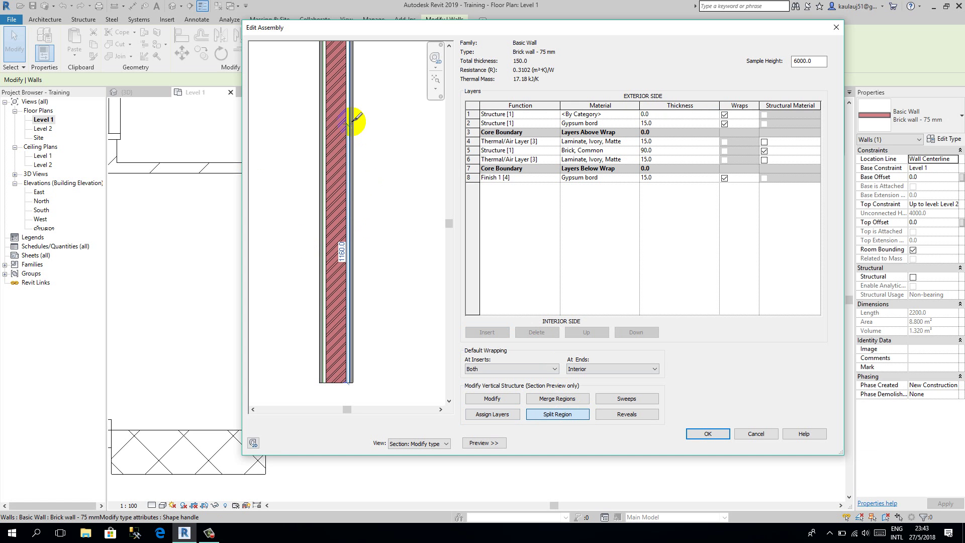
scroll(353, 120, "up", 4)
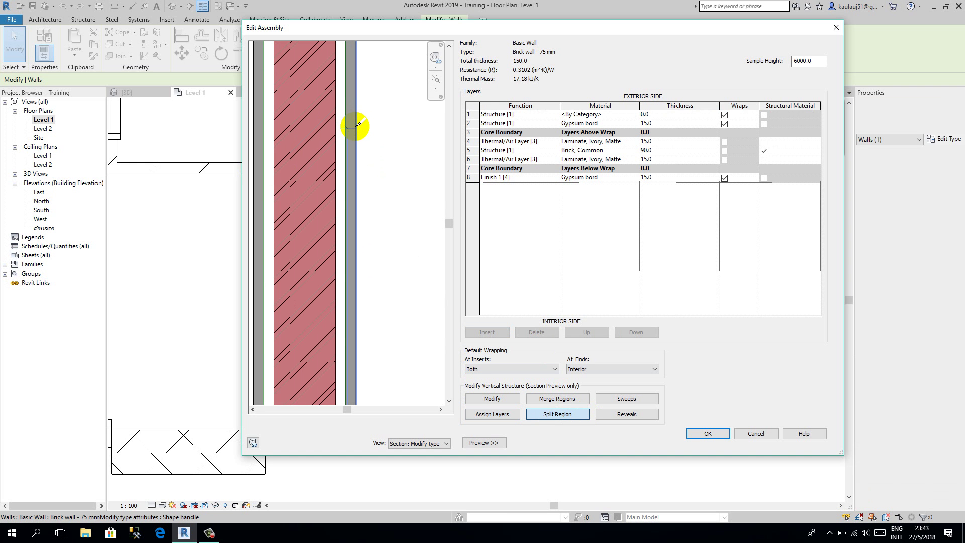
scroll(368, 110, "down", 4)
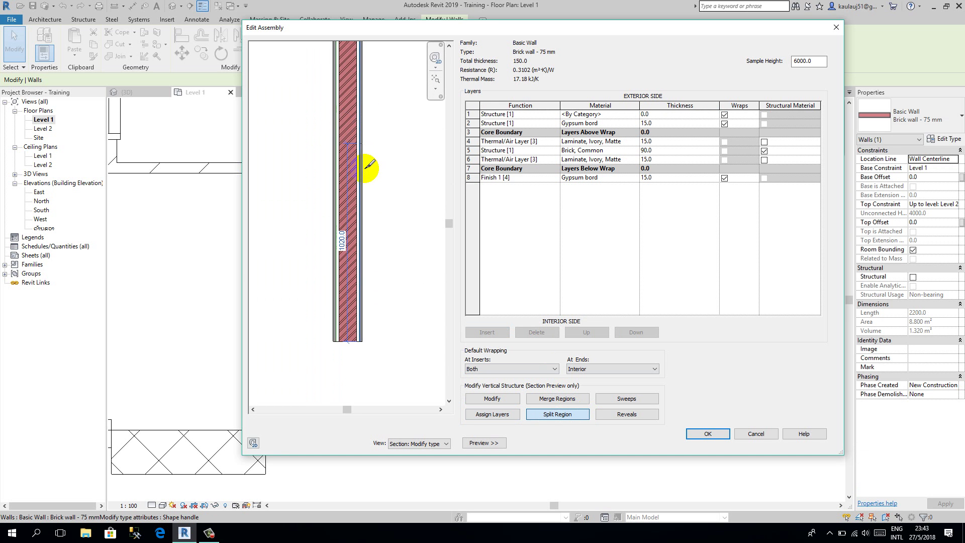
scroll(371, 176, "down", 2)
scroll(370, 112, "up", 1)
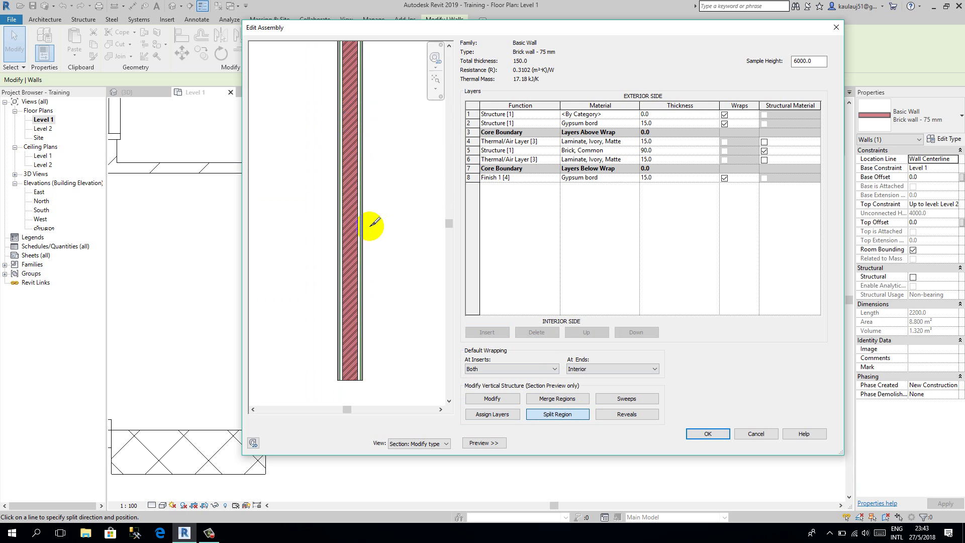
scroll(377, 176, "down", 2)
scroll(370, 84, "up", 2)
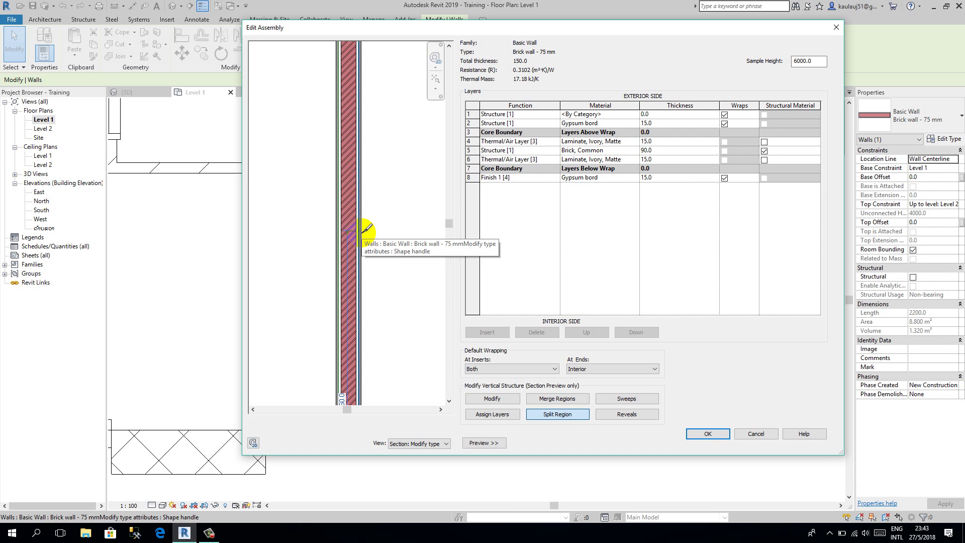
left_click(370, 173)
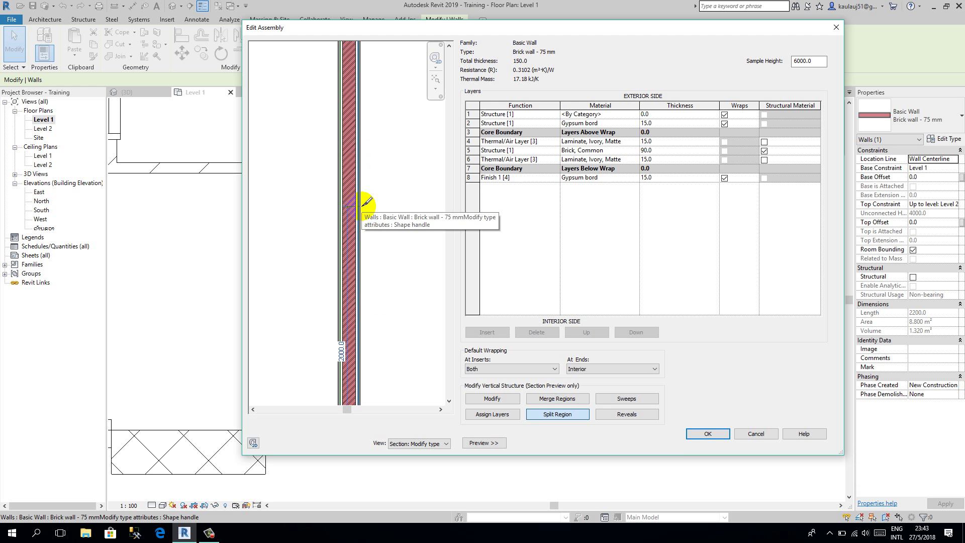
scroll(368, 205, "up", 3)
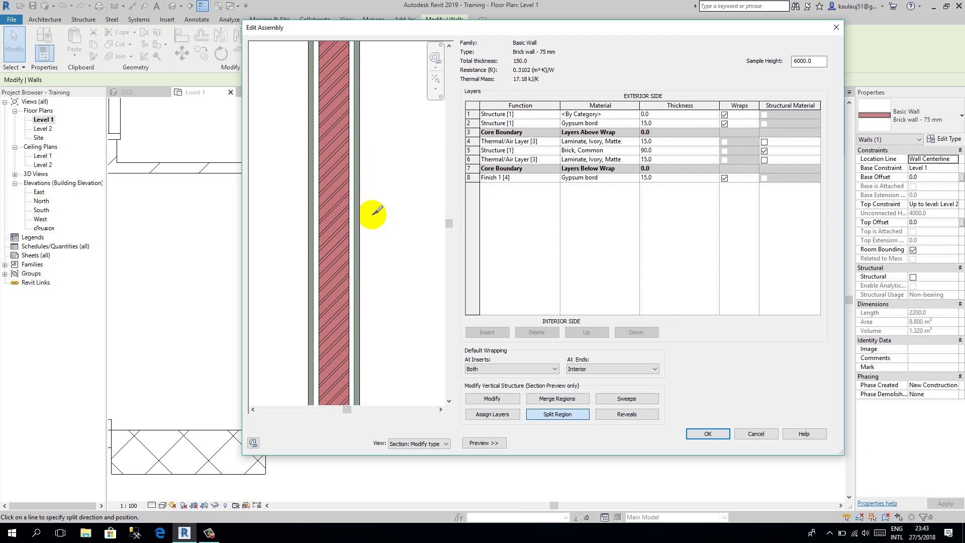
scroll(364, 207, "up", 4)
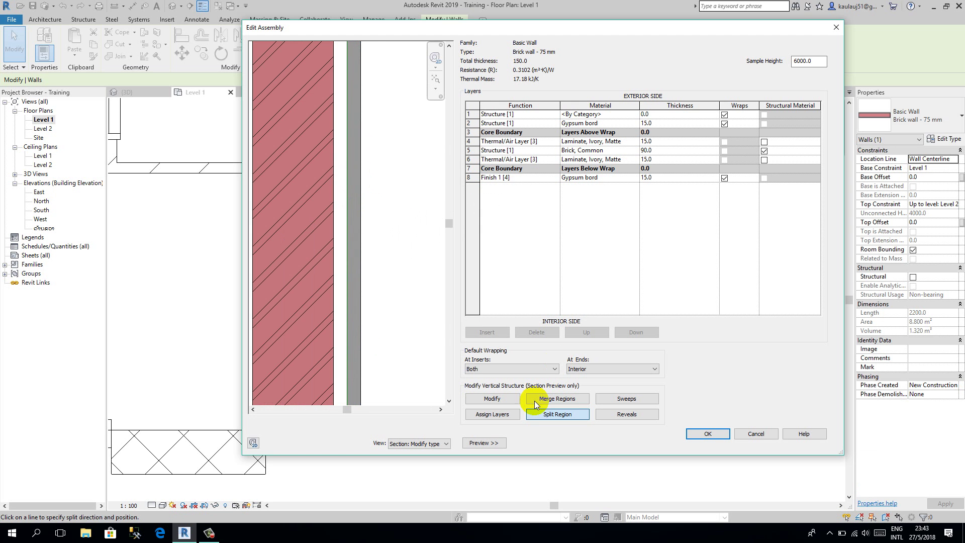
left_click(493, 414)
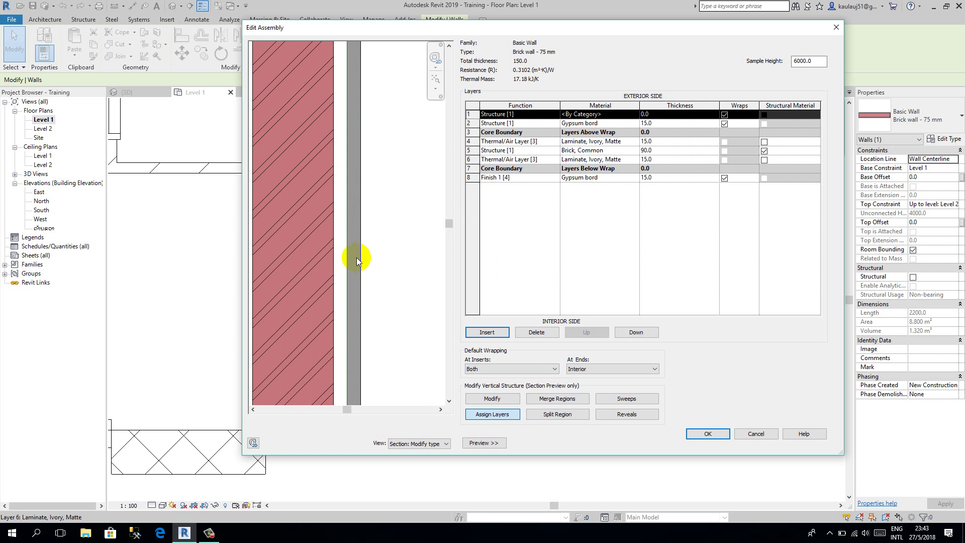
scroll(363, 254, "down", 3)
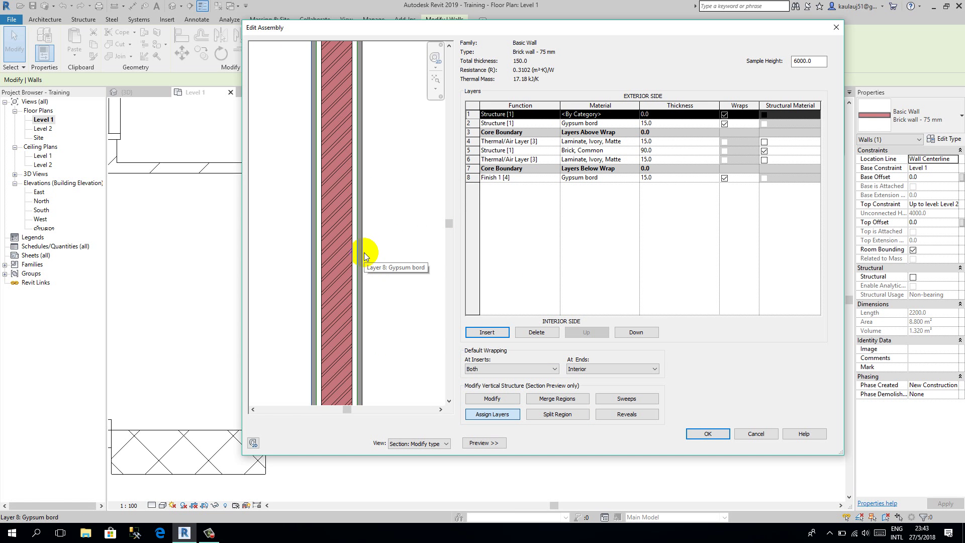
scroll(362, 215, "down", 2)
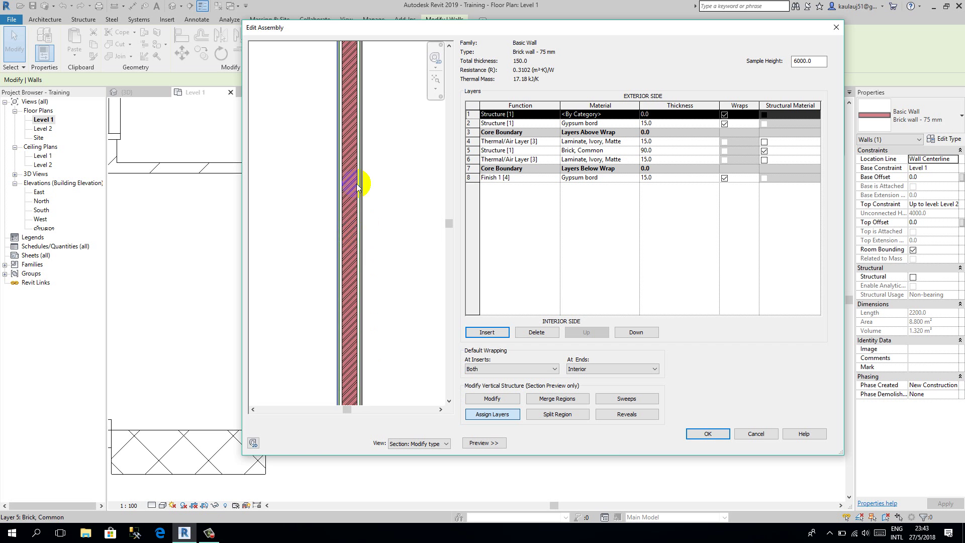
scroll(366, 262, "down", 2)
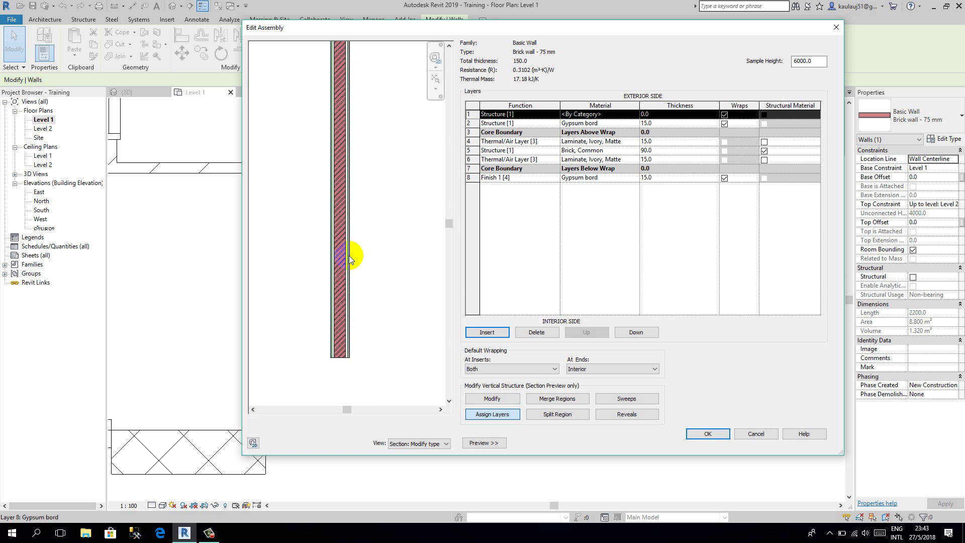
key("Escape")
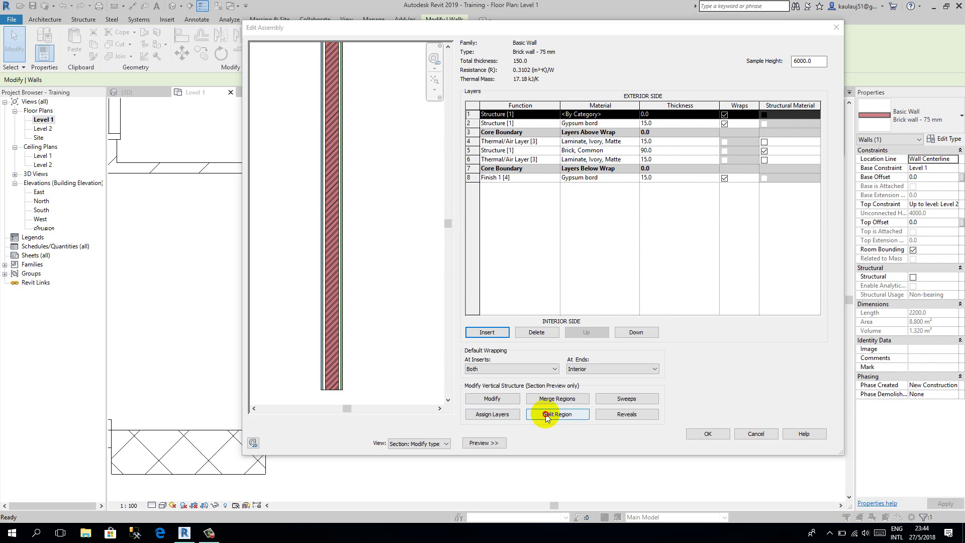
Step: Split the interior Gypsum bord finish at a height of 2000 mm with the Split Region tool
left_click(547, 418)
scroll(345, 333, "up", 3)
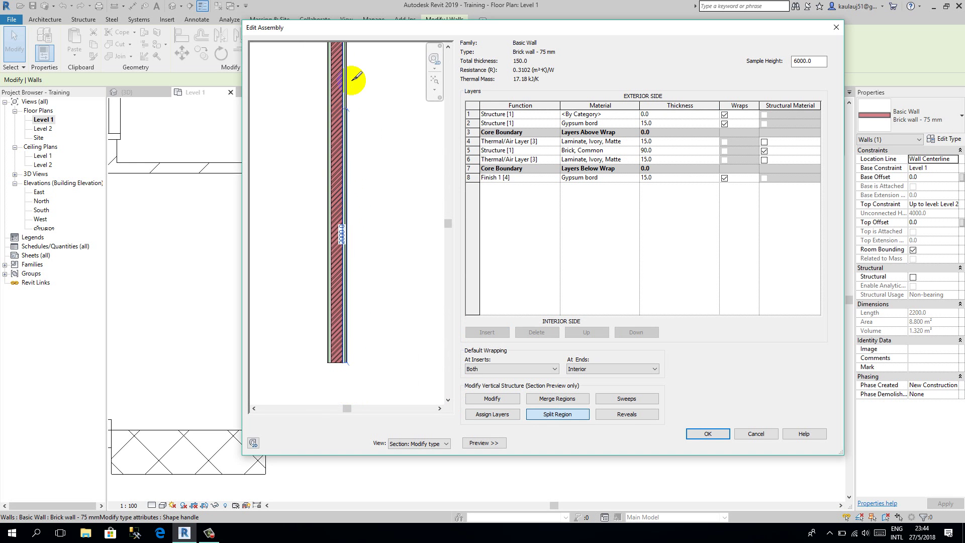
scroll(356, 76, "up", 3)
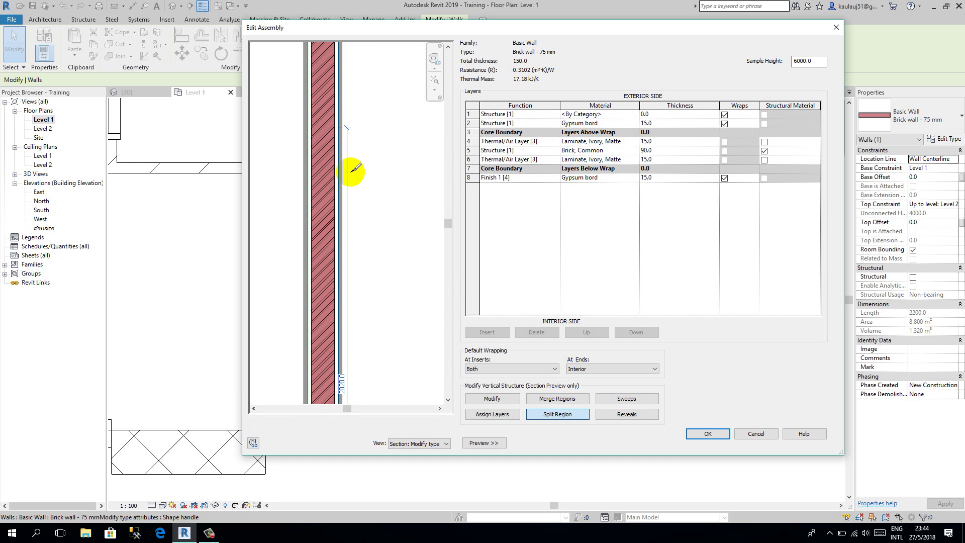
scroll(350, 161, "down", 1)
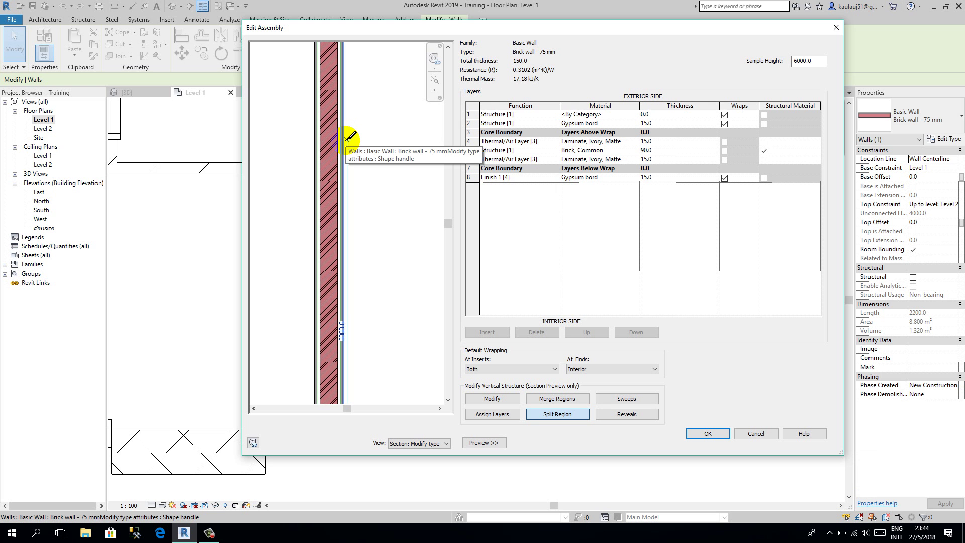
left_click(346, 139)
scroll(348, 141, "up", 3)
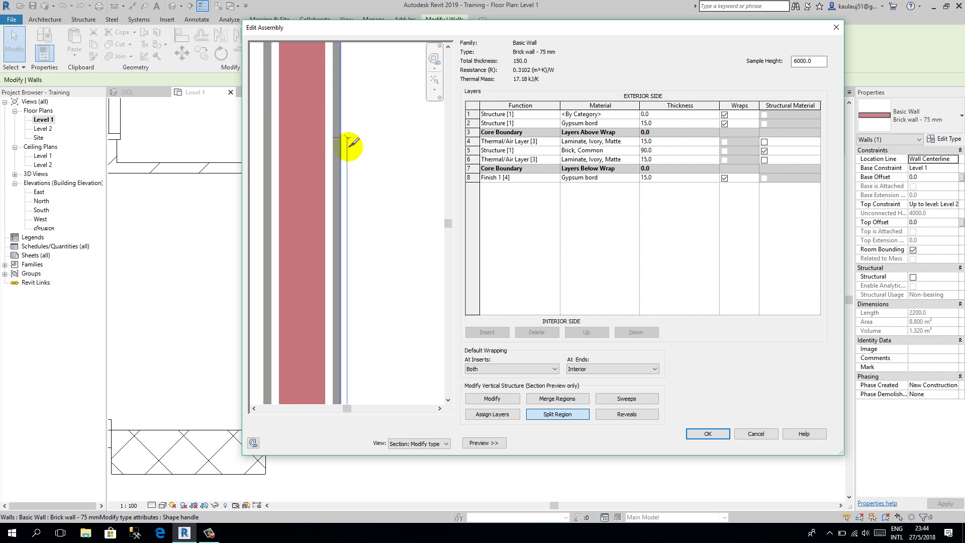
Step: Enlarge the Edit Assembly dialog and split the interior Gypsum bord finish in the section preview at a height of about 2045 mm
scroll(341, 191, "down", 3)
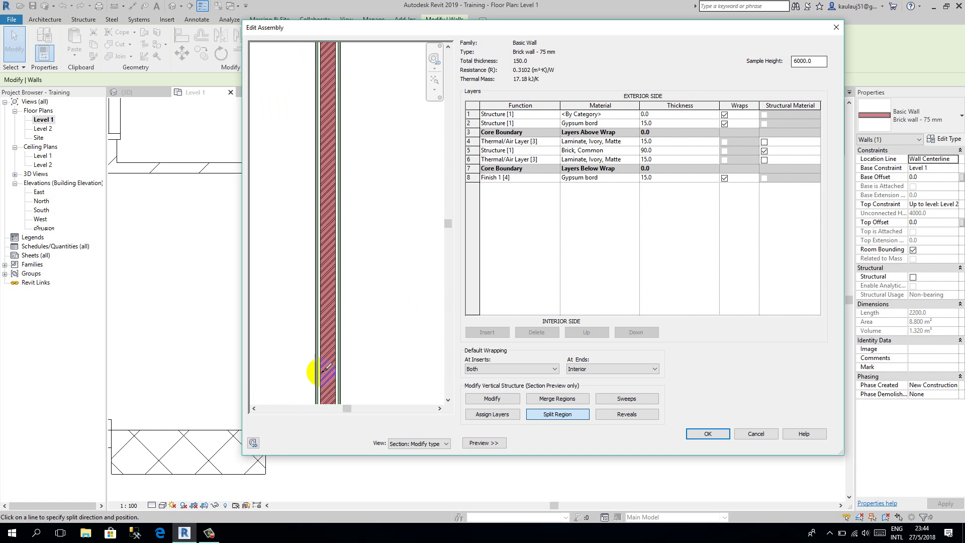
left_click_drag(240, 21, 30, 2)
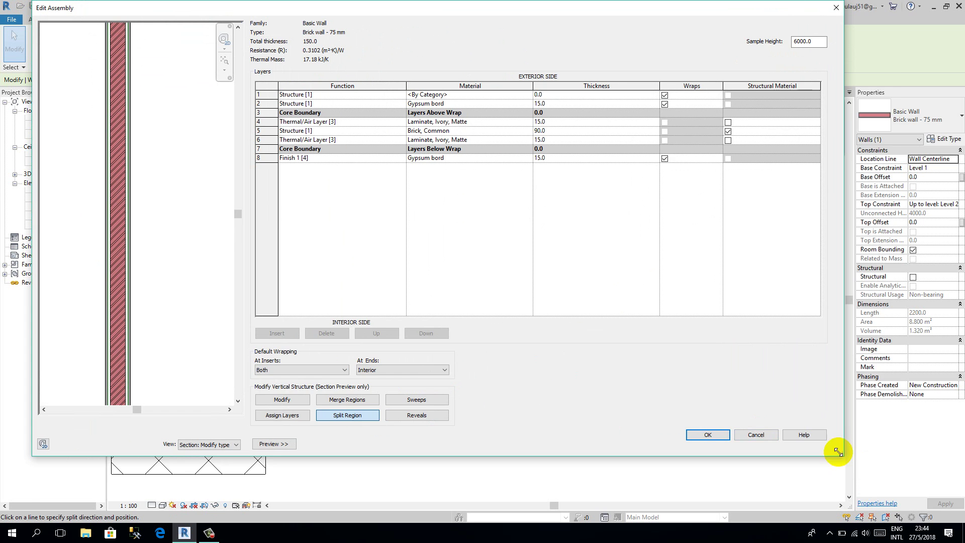
left_click_drag(842, 455, 896, 504)
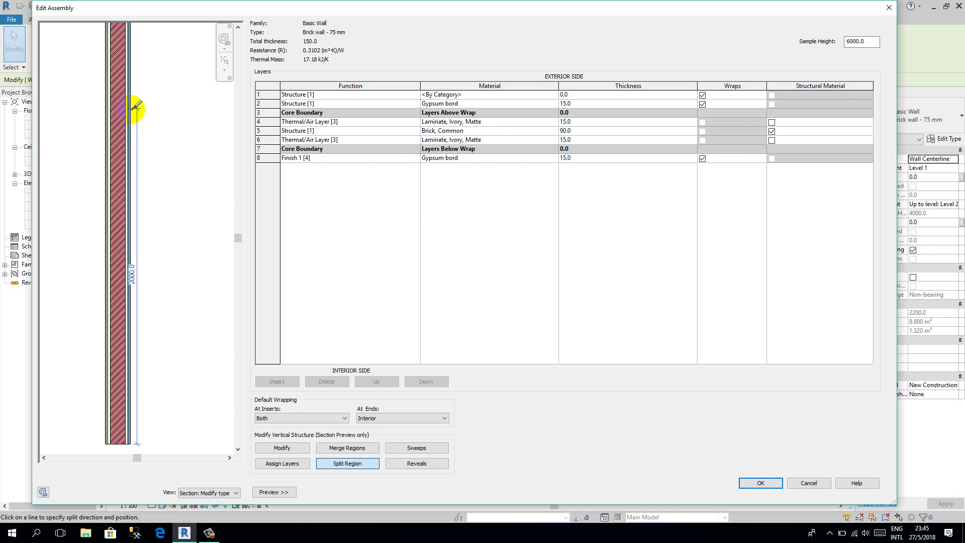
scroll(136, 103, "up", 5)
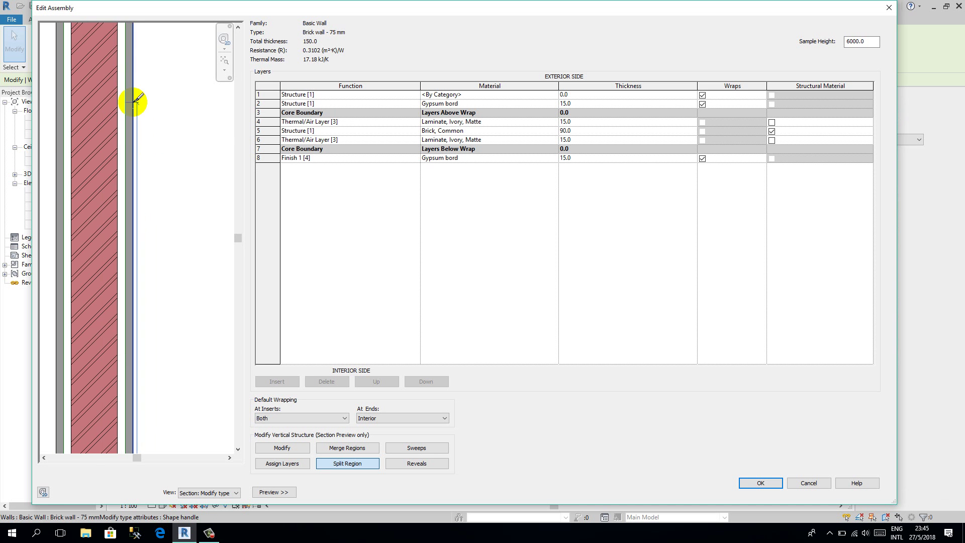
left_click(135, 101)
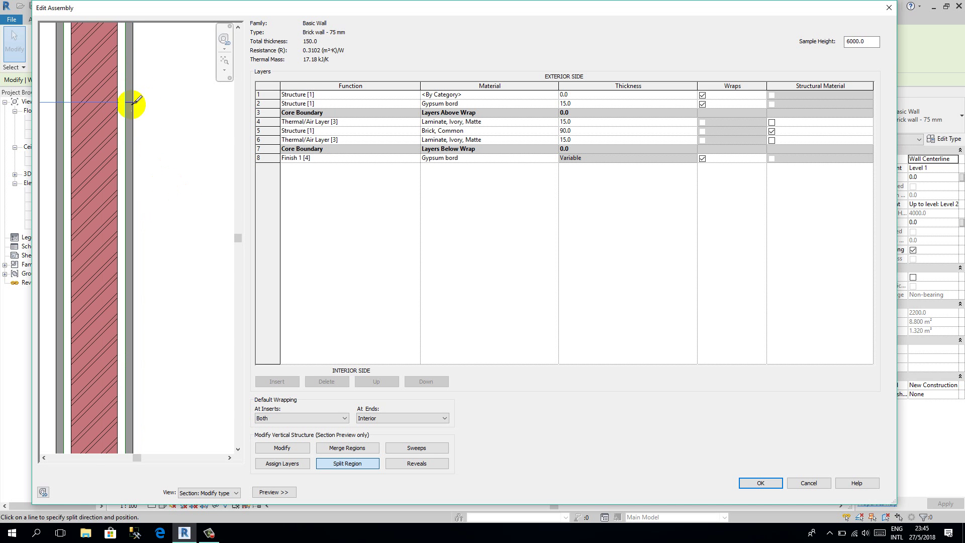
scroll(134, 101, "down", 4)
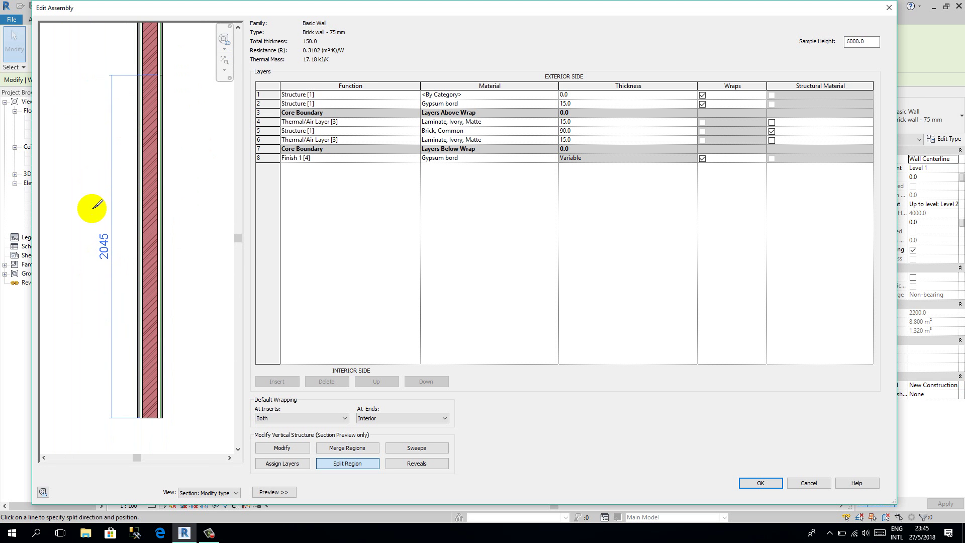
scroll(169, 72, "up", 2)
scroll(169, 72, "up", 1)
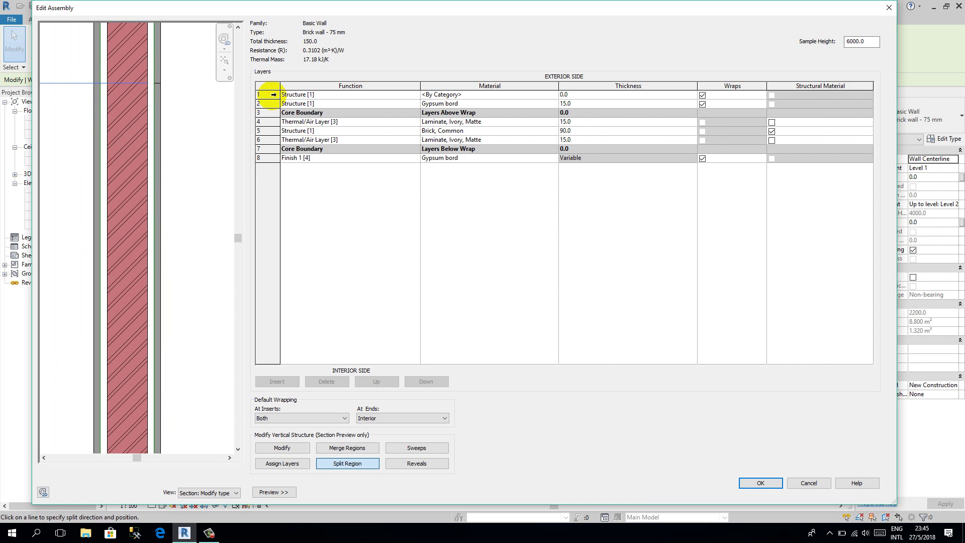
Step: Assign the outermost <By Category> layer to the interior finish region below the split
left_click(270, 95)
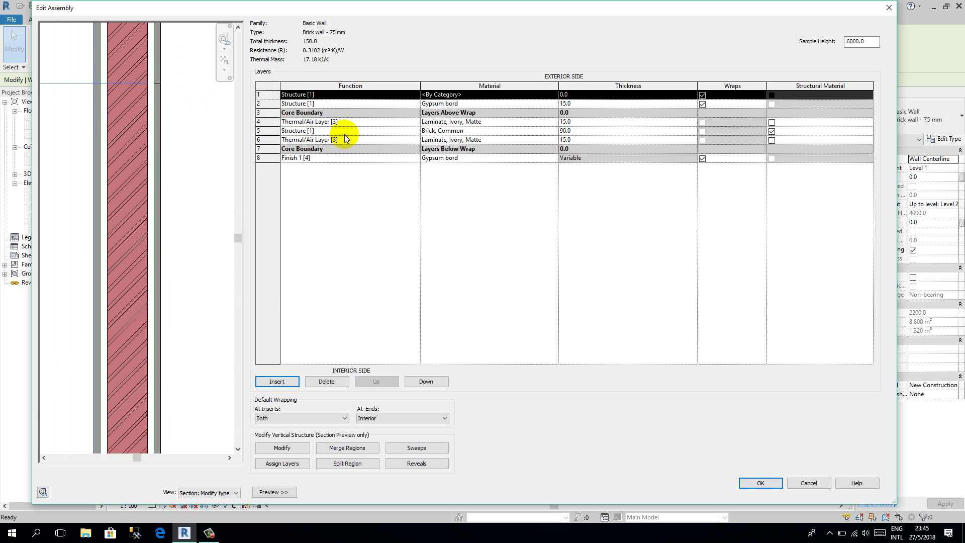
left_click(285, 96)
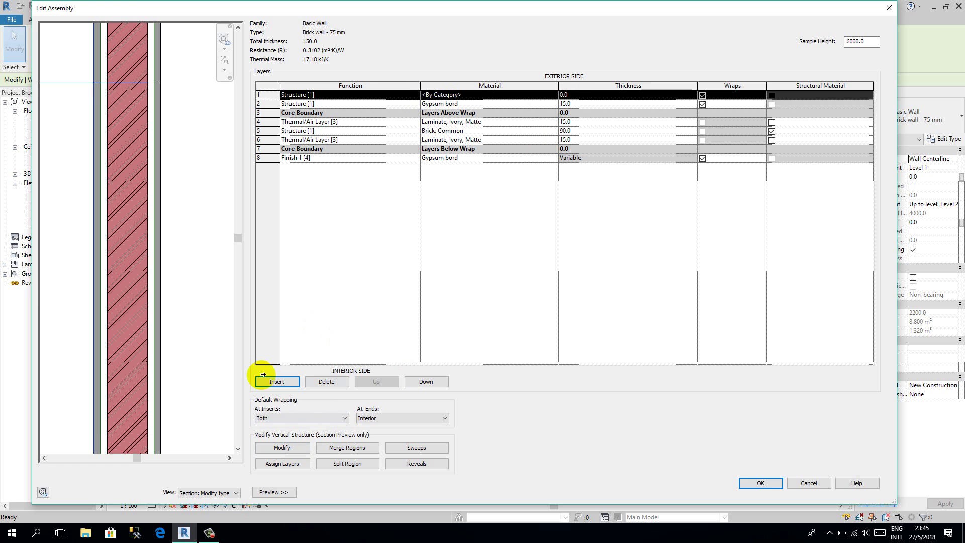
left_click(280, 464)
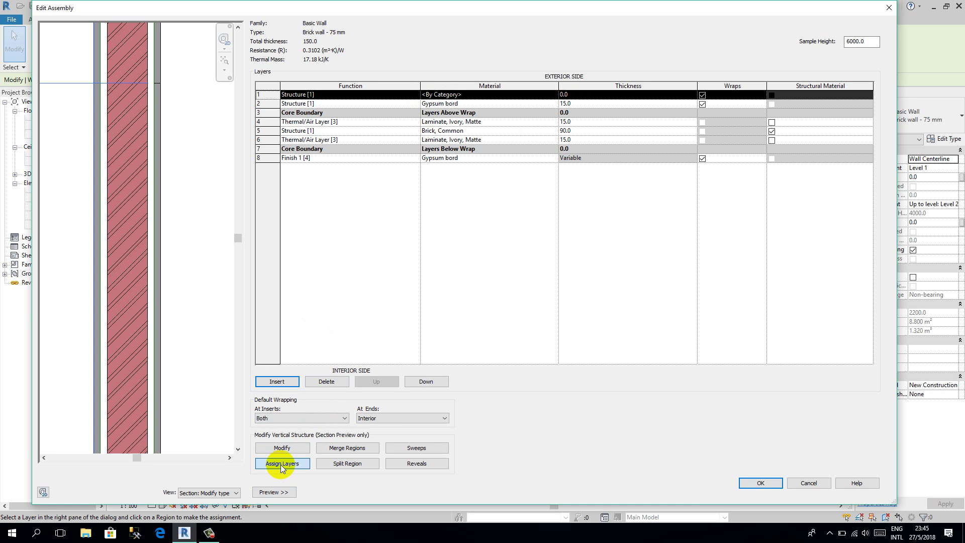
left_click(161, 260)
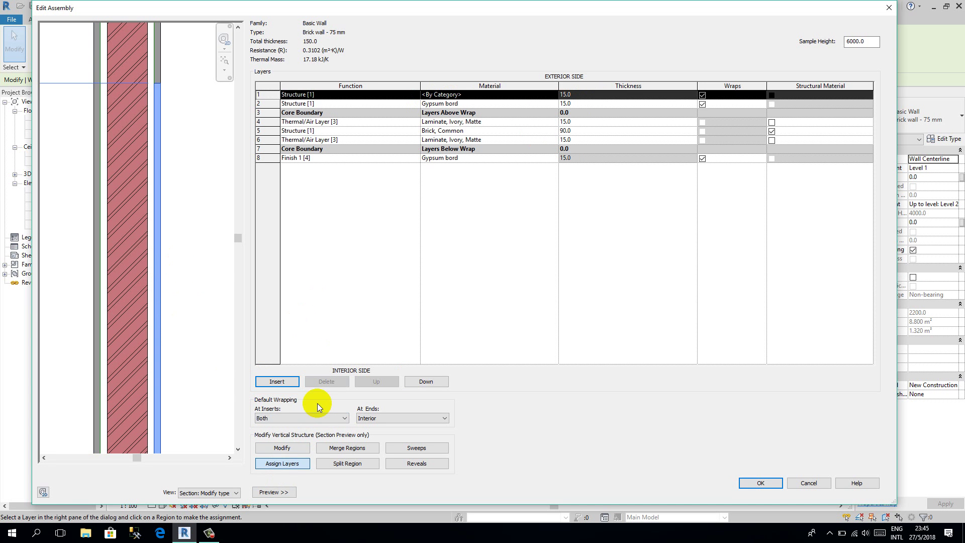
left_click(292, 465)
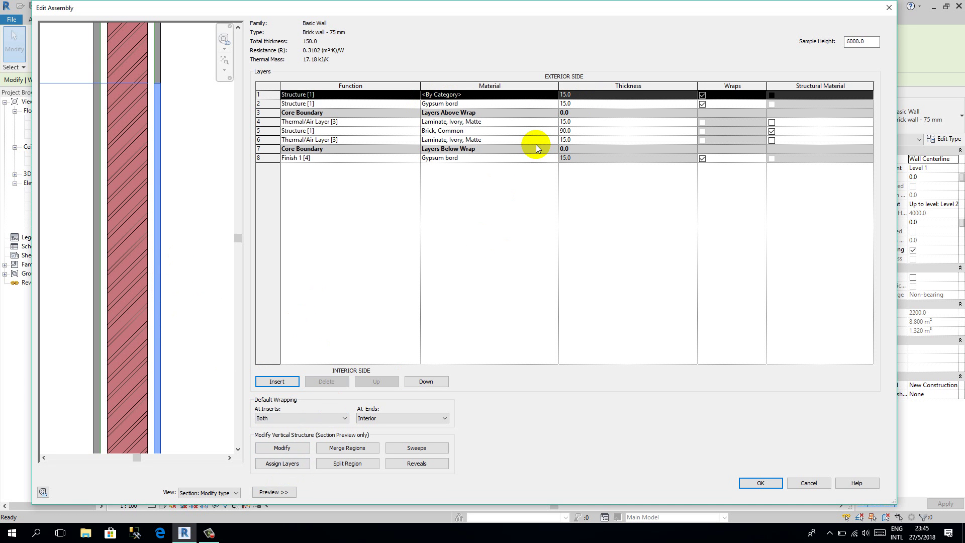
Step: Search the project materials for tile and set the outermost layer's material to Ceramic Tile
left_click(555, 96)
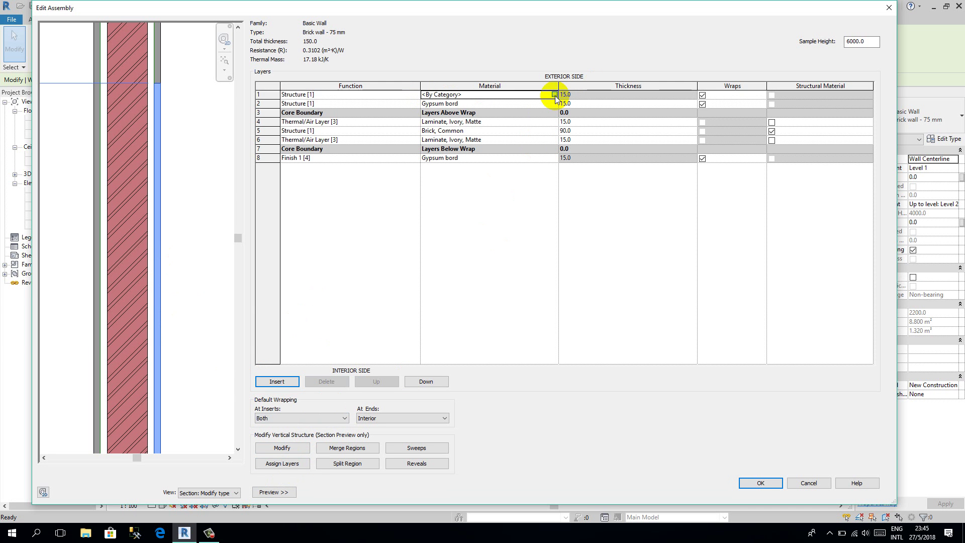
left_click(555, 95)
left_click(134, 206)
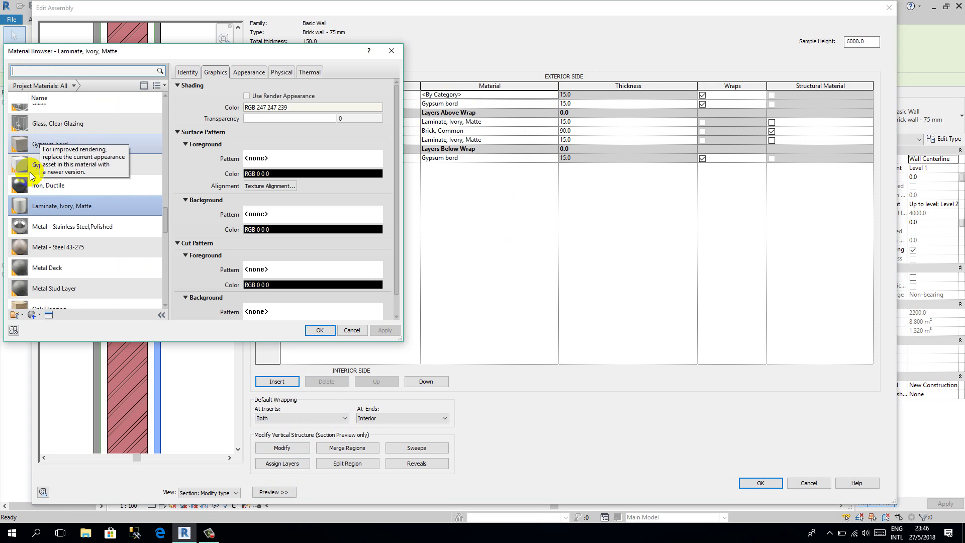
scroll(40, 108, "up", 1)
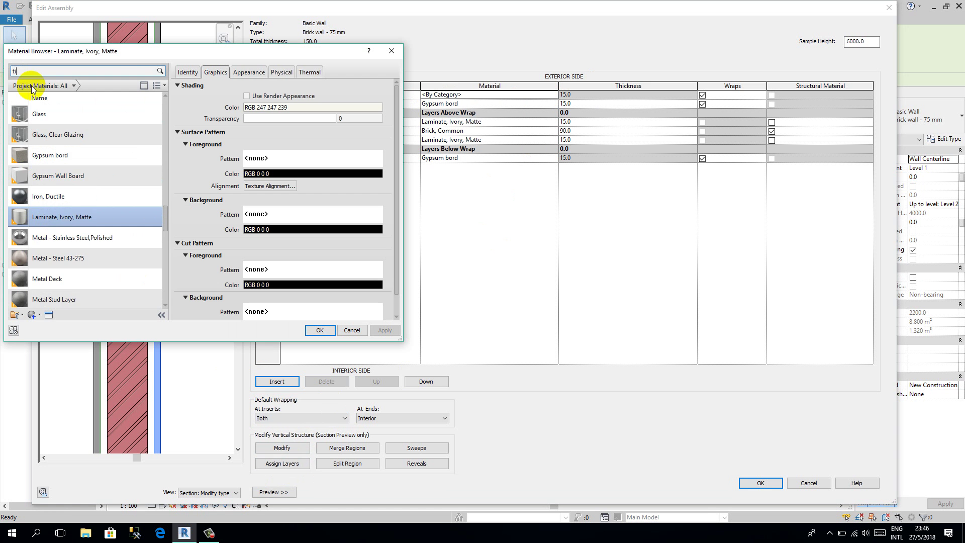
type("tile")
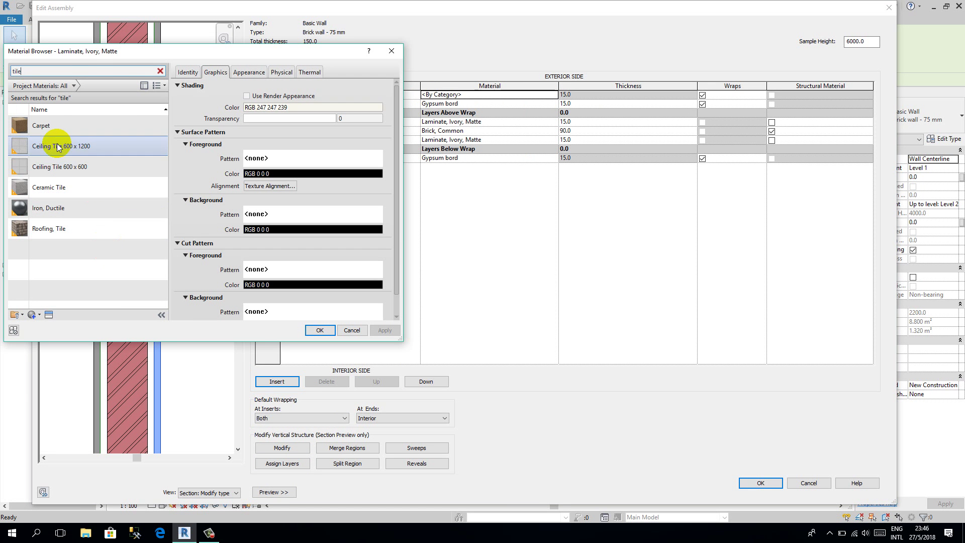
double_click(80, 188)
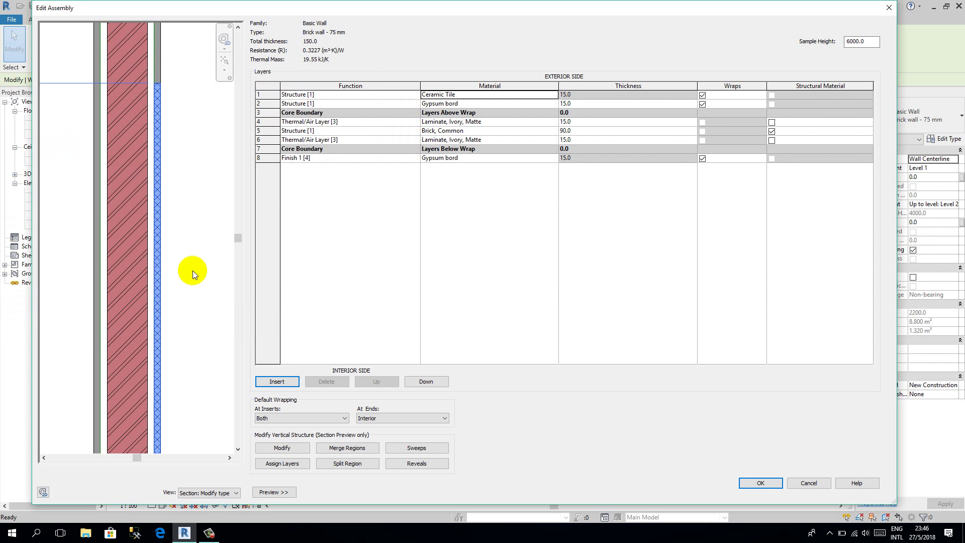
Step: Check the tiled region at the split in the section preview and try to accept the wall assembly
scroll(192, 270, "down", 4)
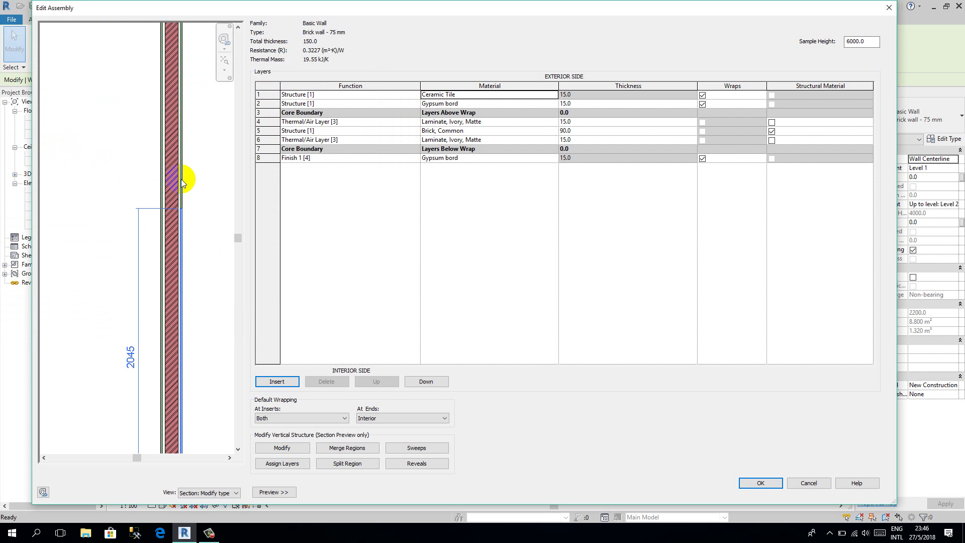
scroll(182, 215, "up", 2)
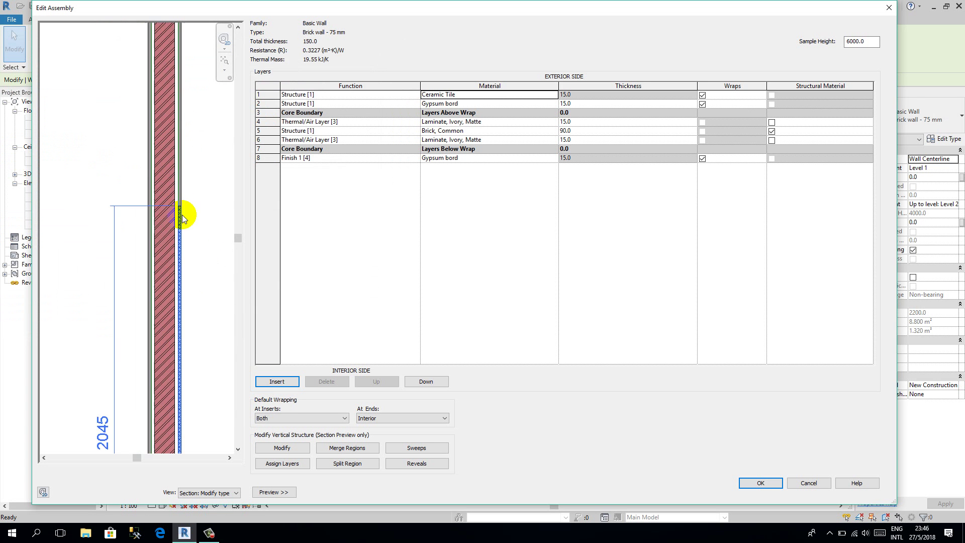
scroll(182, 215, "up", 3)
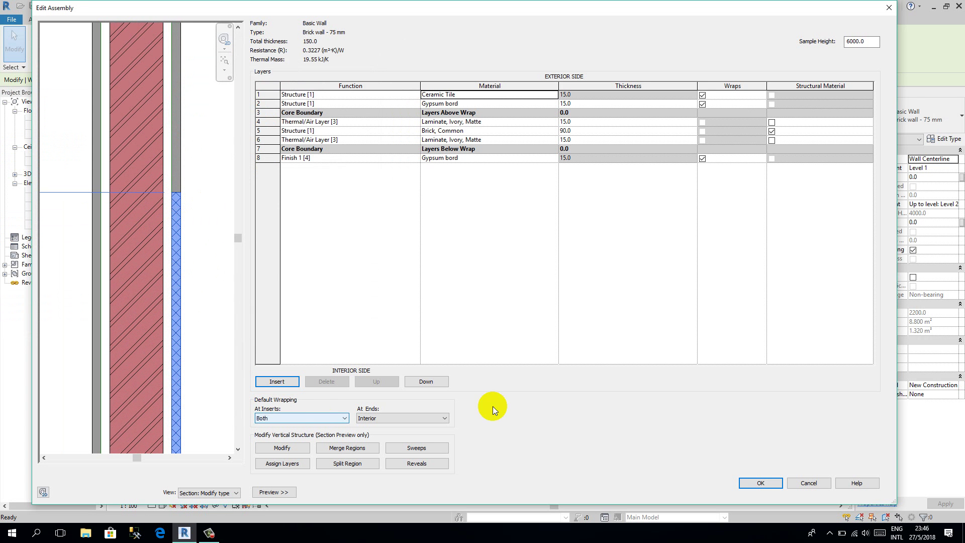
scroll(169, 204, "down", 5)
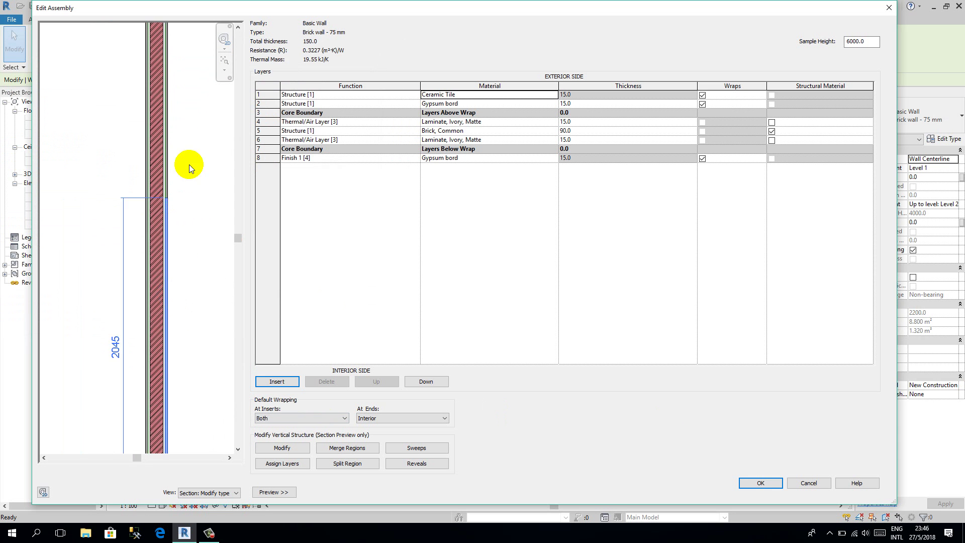
left_click(760, 484)
left_click(545, 272)
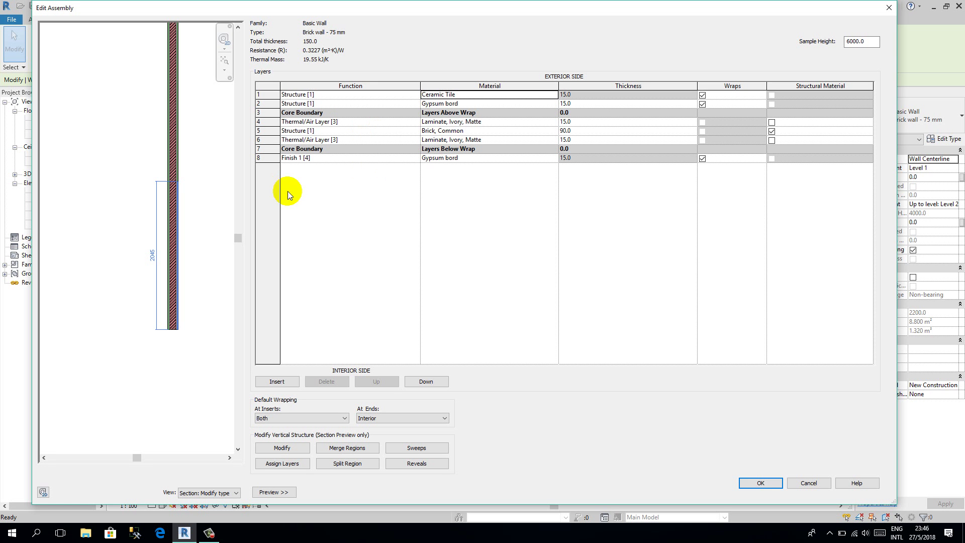
left_click(761, 483)
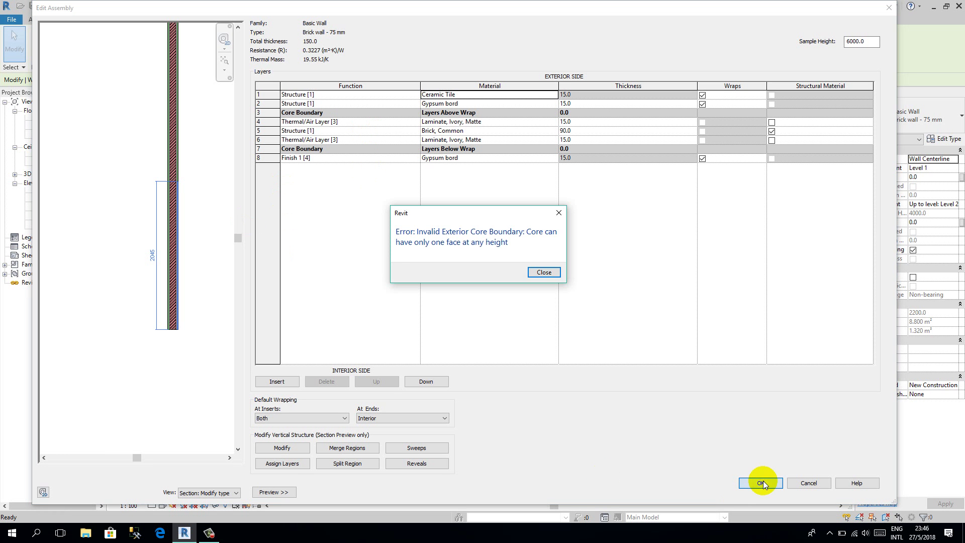
left_click(549, 273)
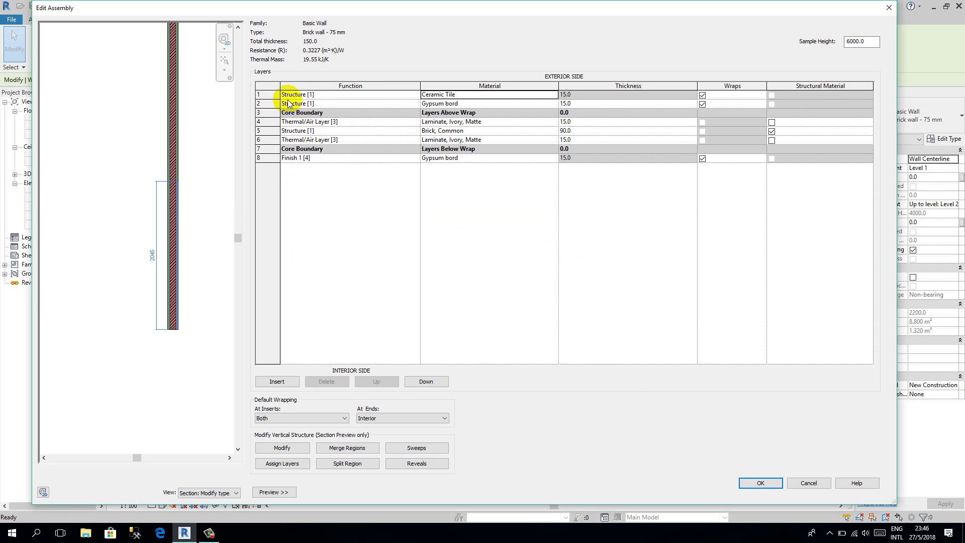
Step: Set the function of the Ceramic Tile layer and the exterior Gypsum bord layer to Finish 1 [4] and try to accept the assembly
left_click(418, 104)
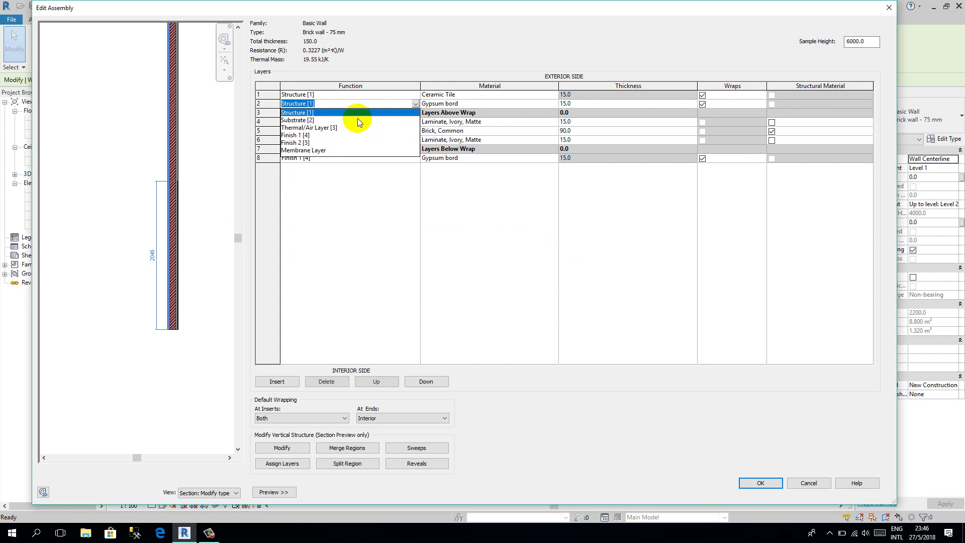
left_click(309, 139)
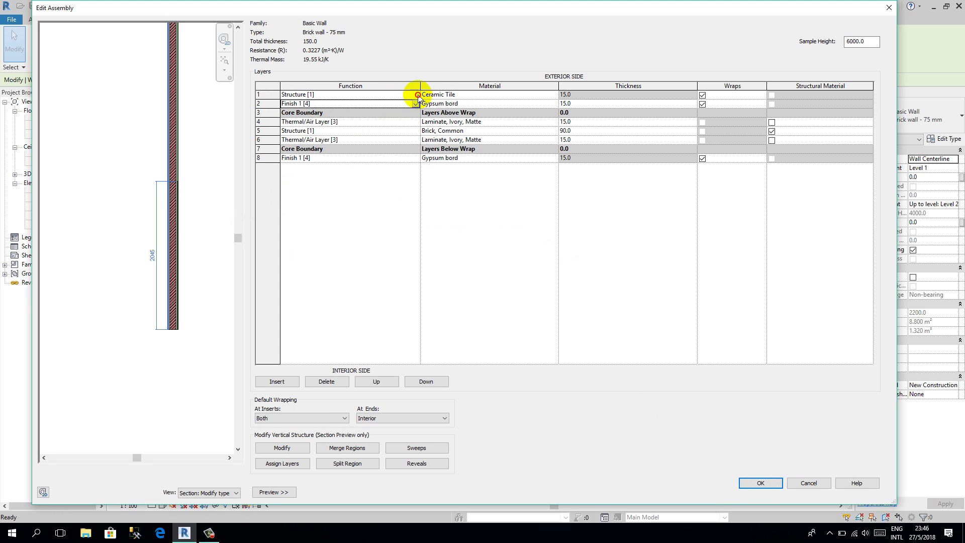
left_click(415, 95)
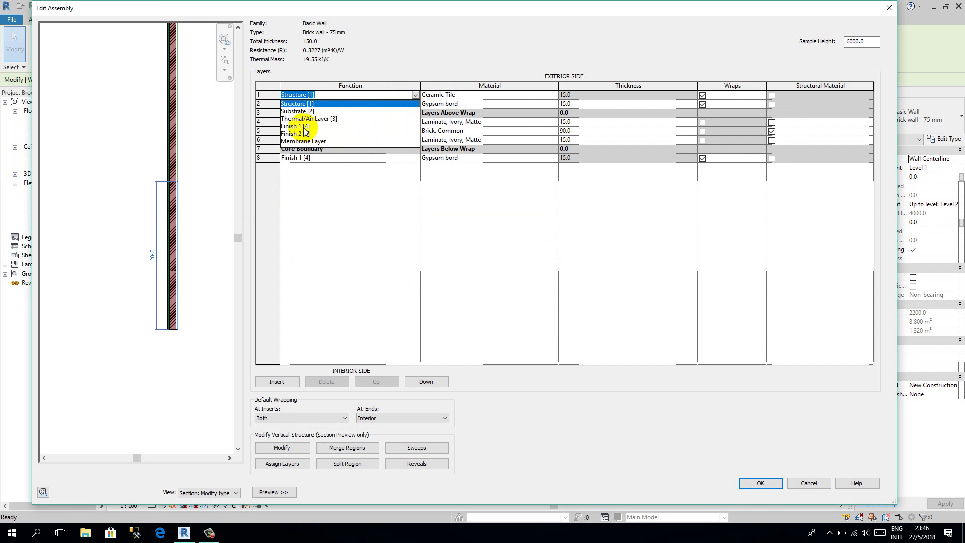
left_click(305, 126)
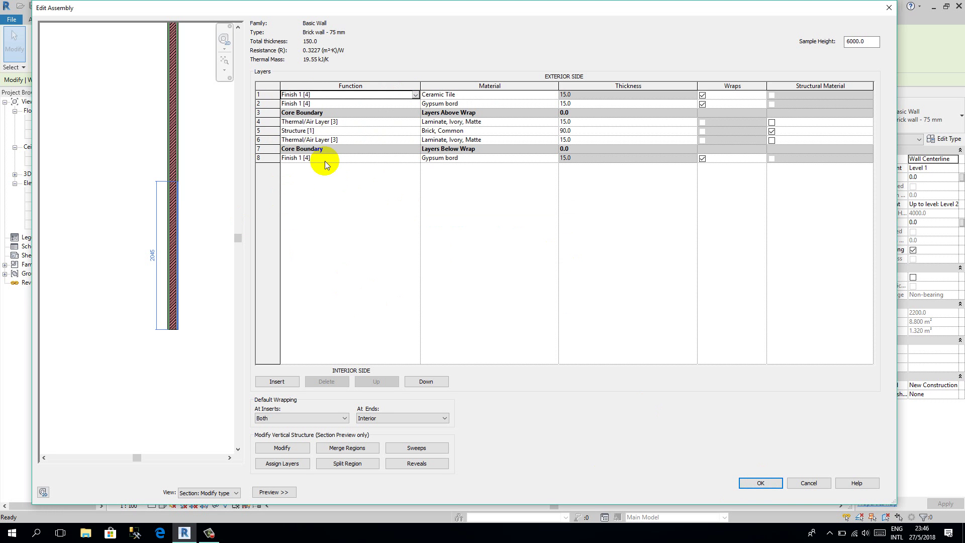
left_click(770, 483)
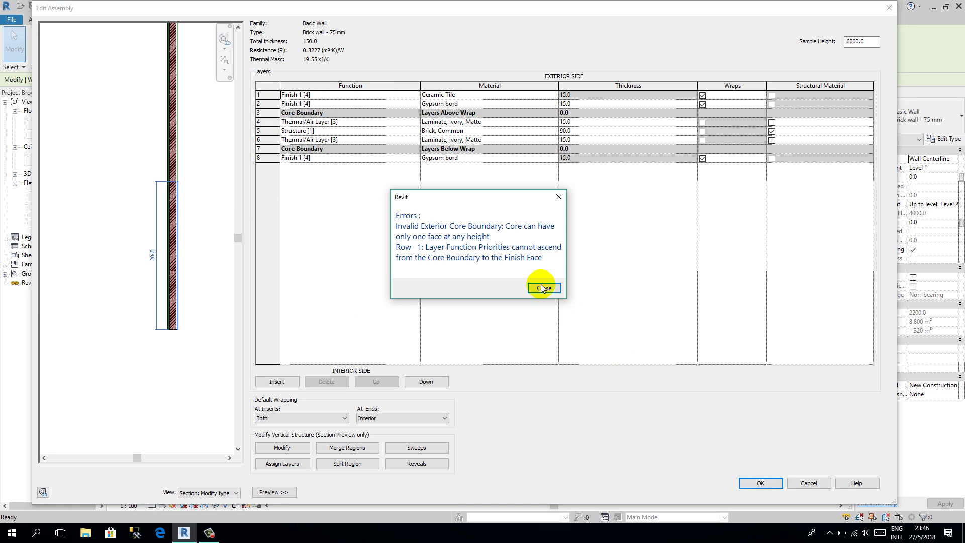
left_click(544, 288)
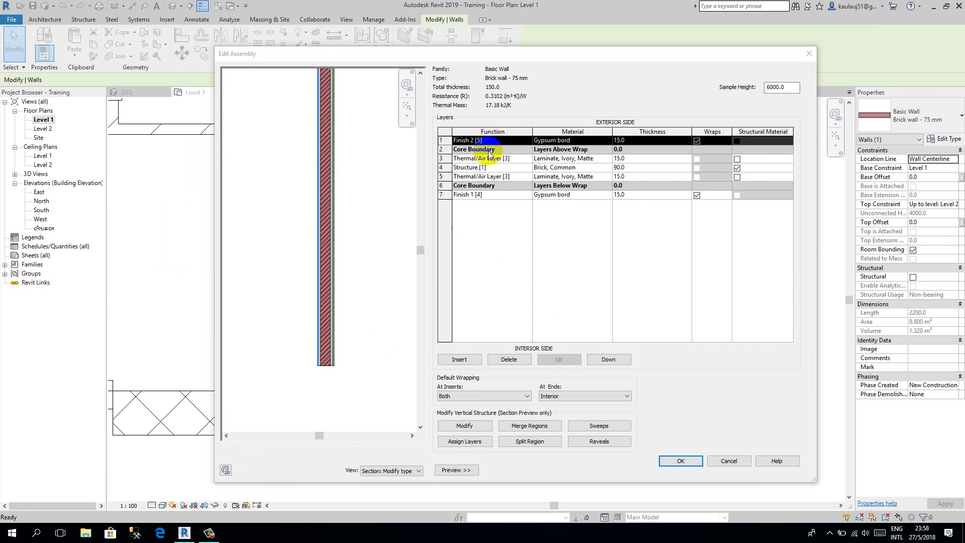
Step: Highlight the exterior and interior Gypsum bord layers alternately to examine which side each occupies in the section preview
left_click(445, 142)
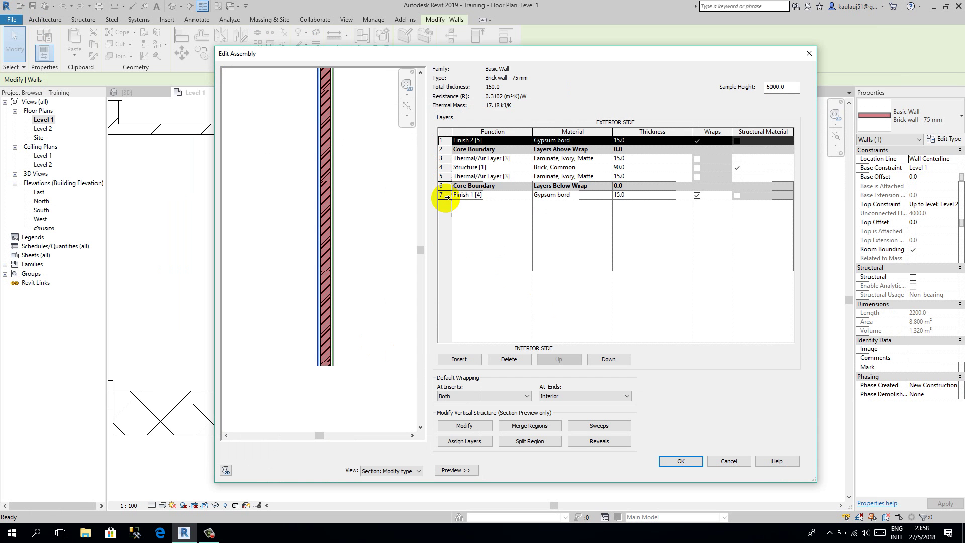
left_click(445, 195)
left_click(445, 141)
left_click(446, 140)
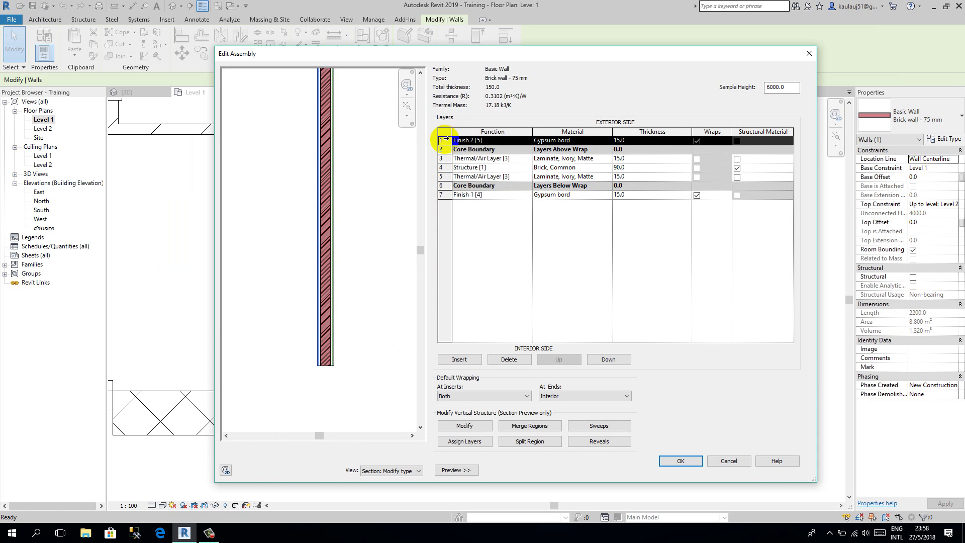
left_click(445, 195)
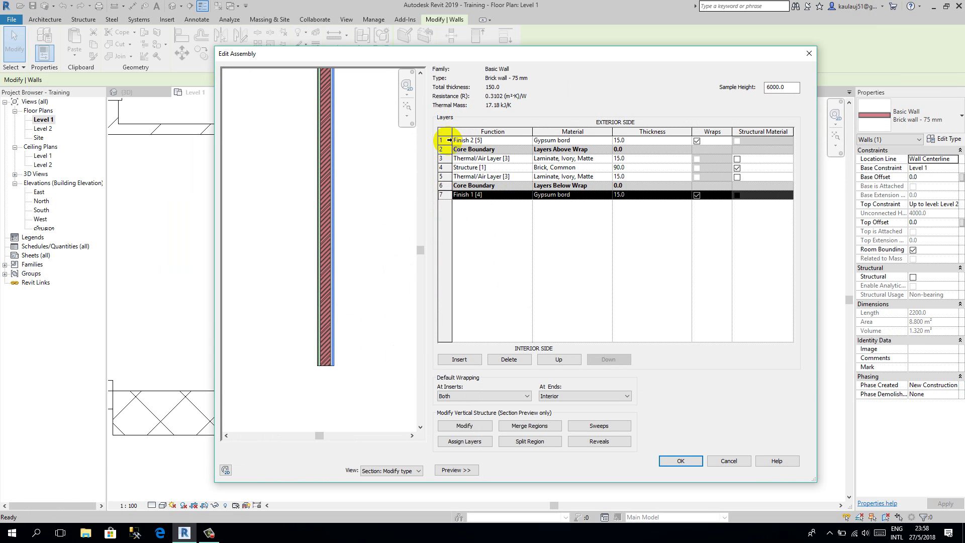
left_click(448, 141)
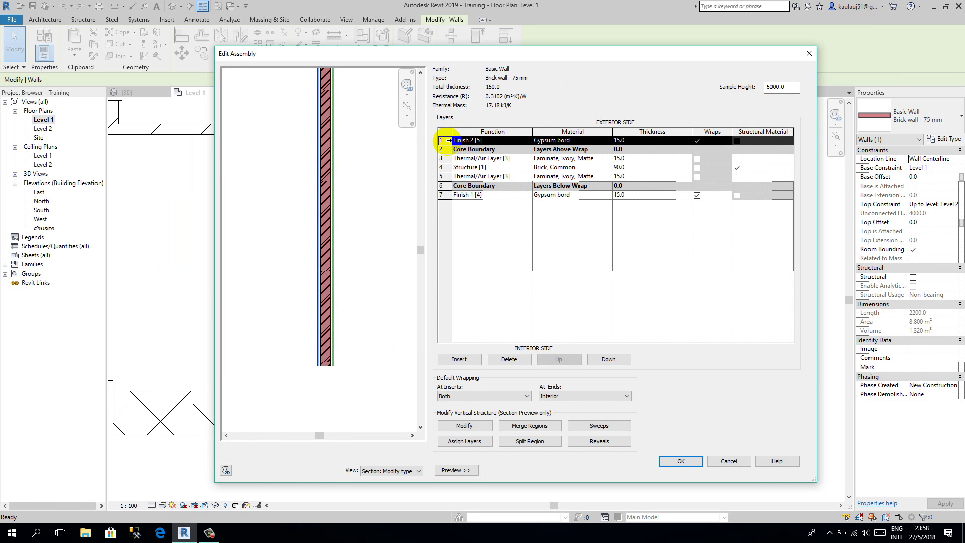
left_click(460, 140)
scroll(331, 370, "up", 5)
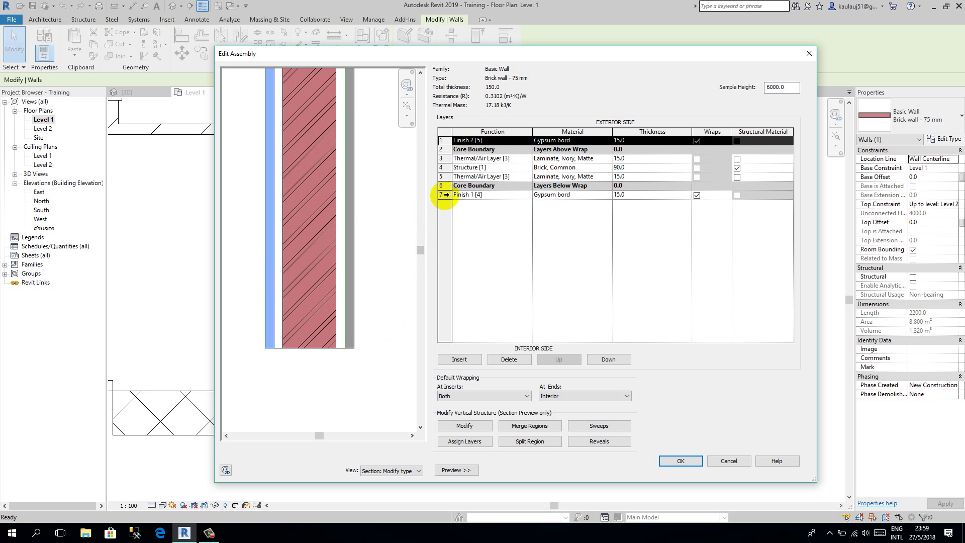
Step: Insert a layer just outside the core above the interior Gypsum bord and set its function to Finish 1 [4]
left_click(445, 195)
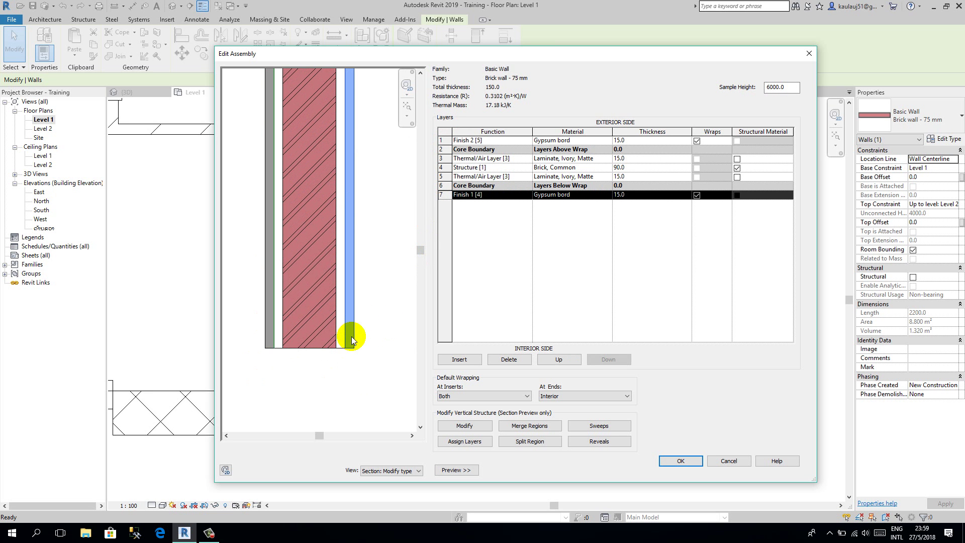
left_click(465, 359)
left_click(505, 199)
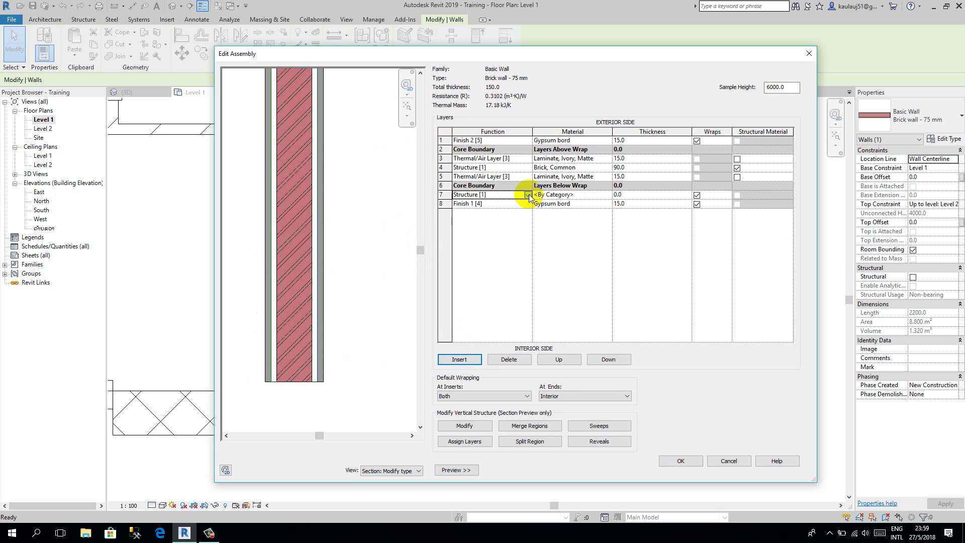
left_click(472, 226)
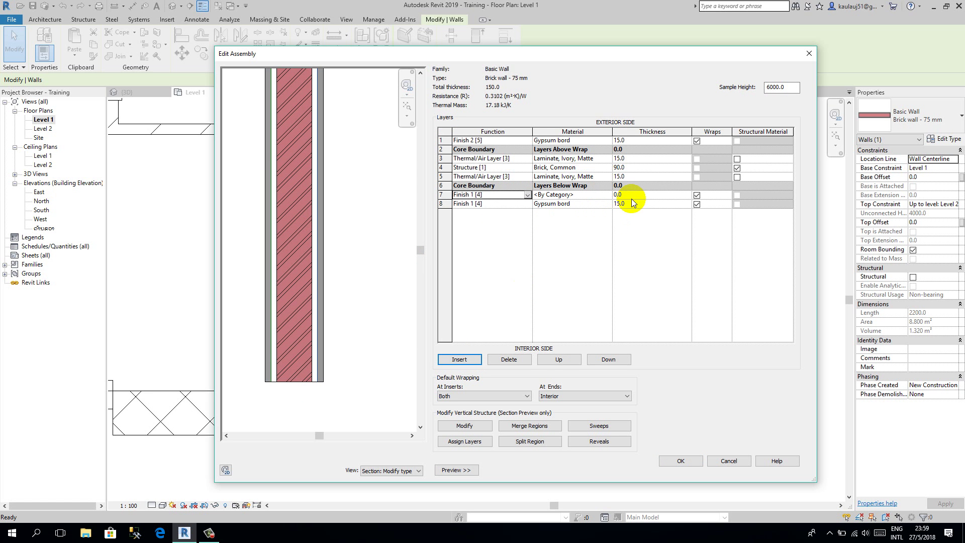
Step: Enlarge the Edit Assembly dialog and split the interior Gypsum bord region at a height of 2000 mm in the section preview
left_click(539, 442)
scroll(377, 220, "down", 3)
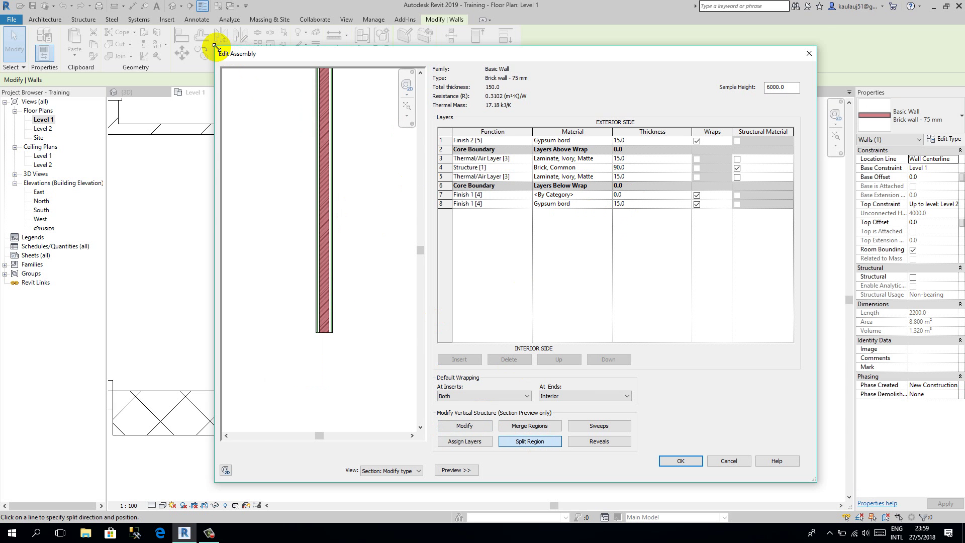
left_click_drag(215, 46, 121, 7)
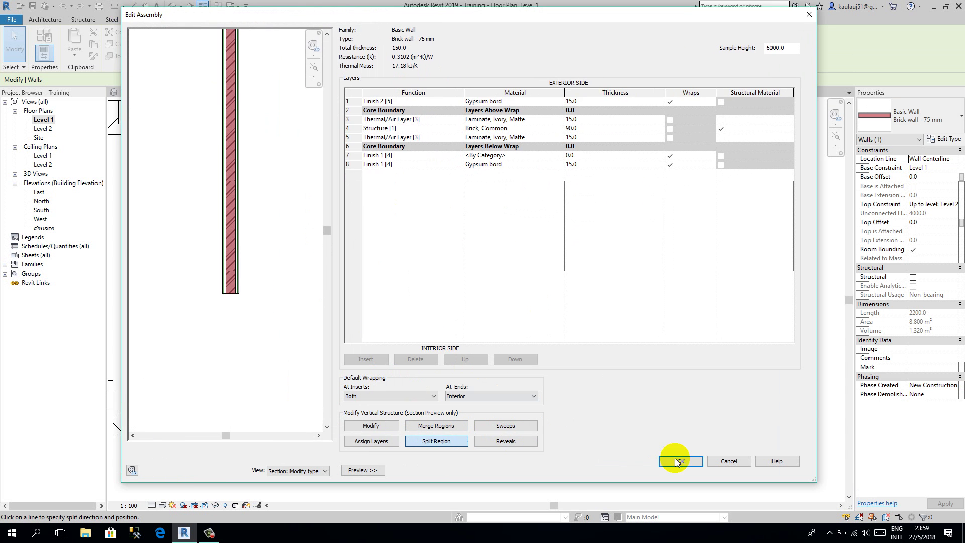
left_click(819, 490)
left_click_drag(814, 481, 832, 507)
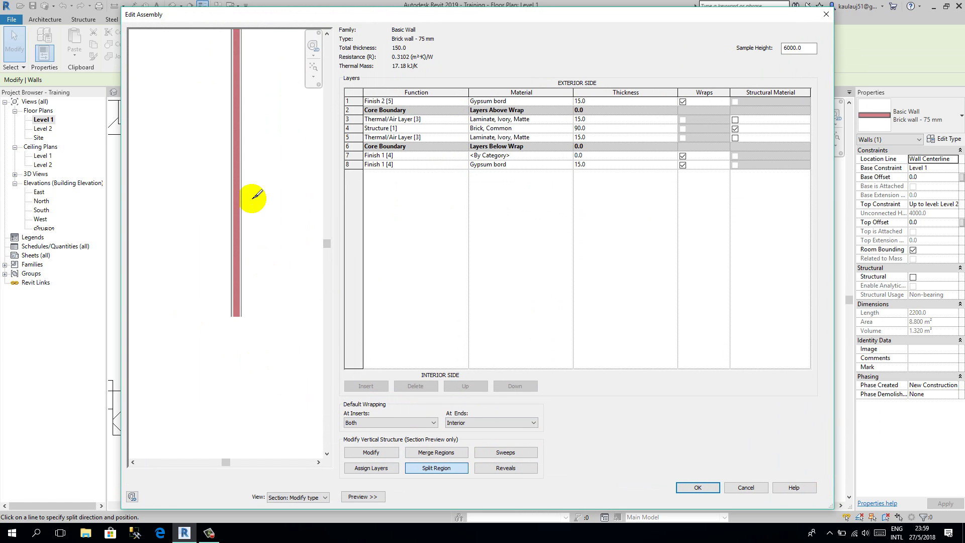
middle_click_drag(261, 255, 255, 341)
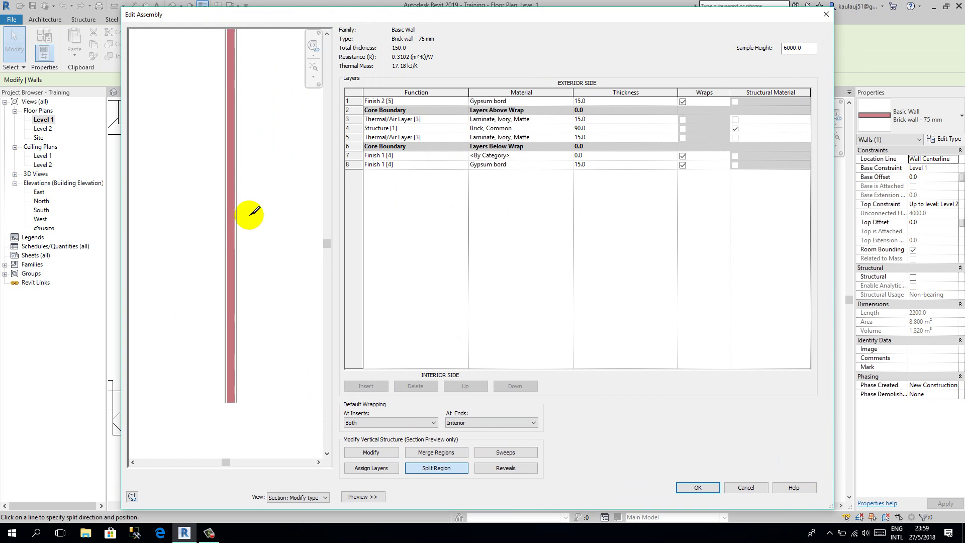
scroll(257, 201, "up", 1)
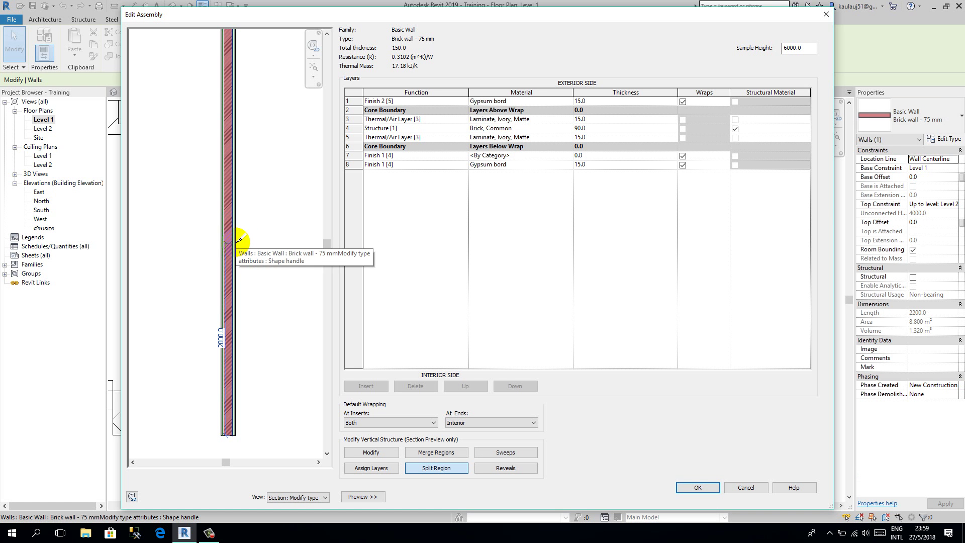
scroll(241, 251, "up", 4)
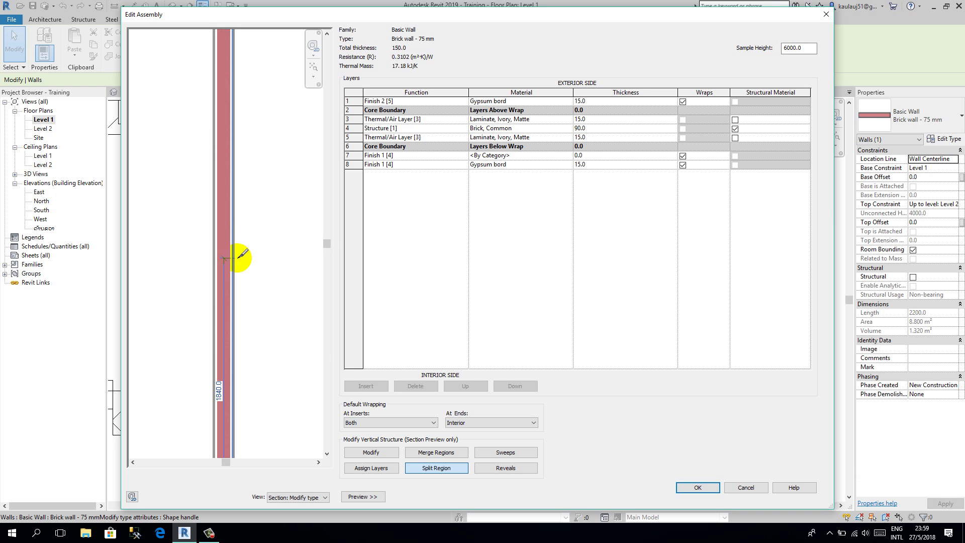
left_click(240, 228)
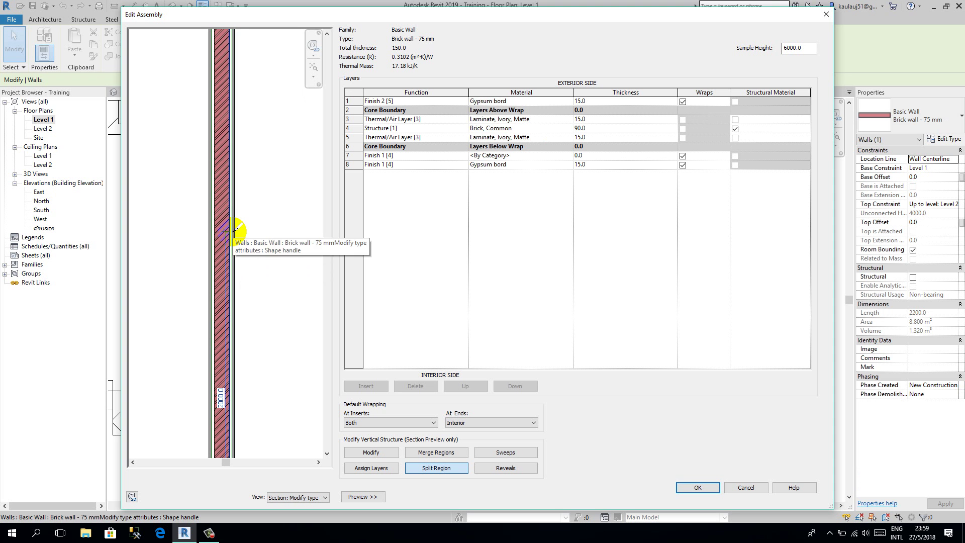
left_click(237, 231)
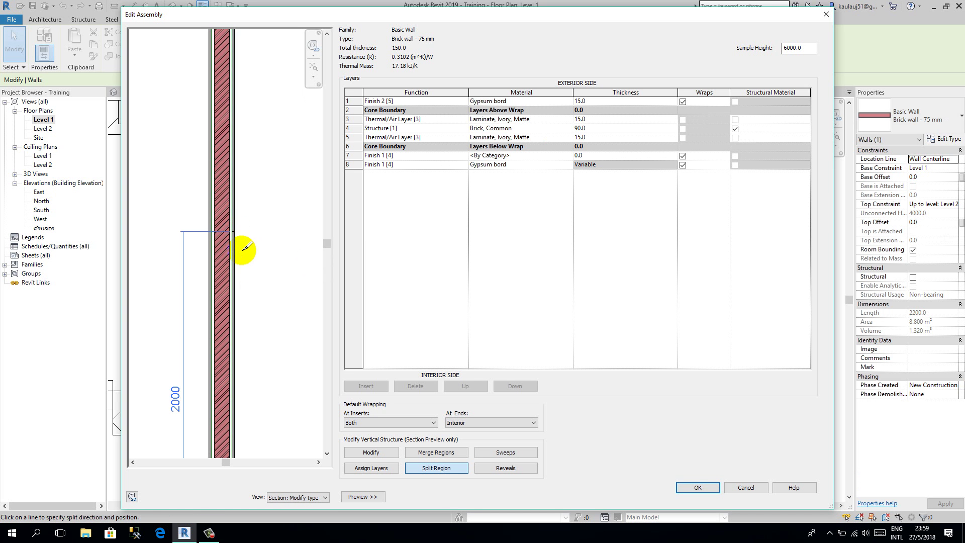
Step: Assign the new <By Category> Finish 1 [4] layer to the interior finish region below the split
scroll(246, 254, "up", 4)
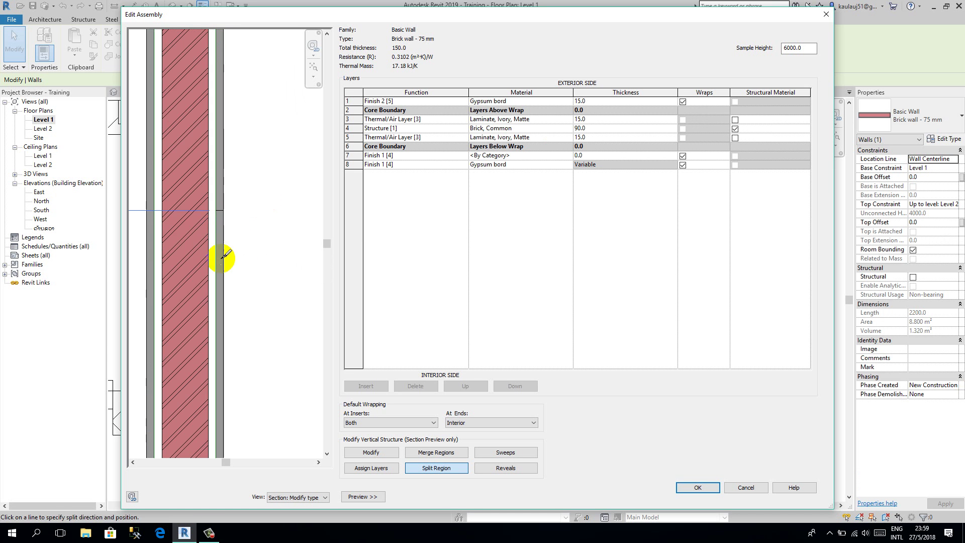
scroll(216, 218, "up", 3)
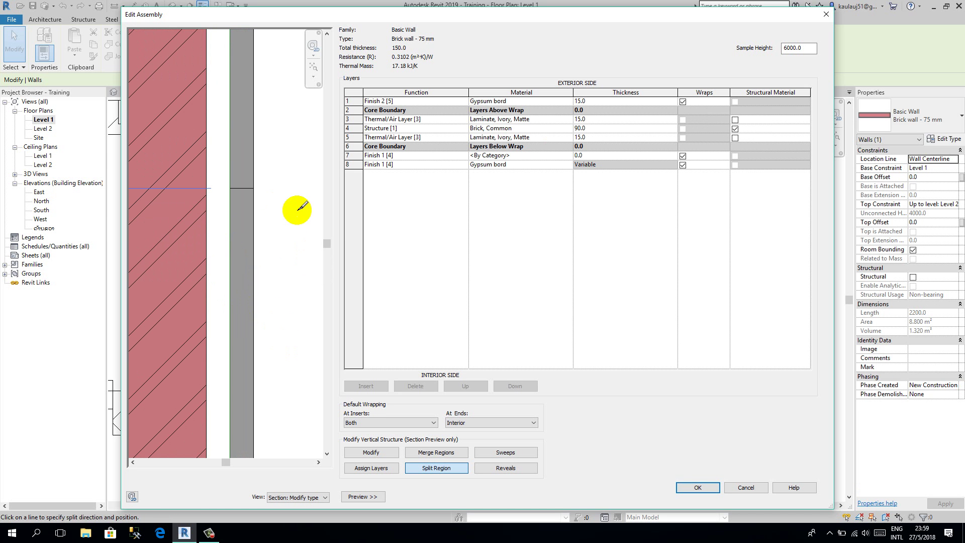
left_click(258, 190)
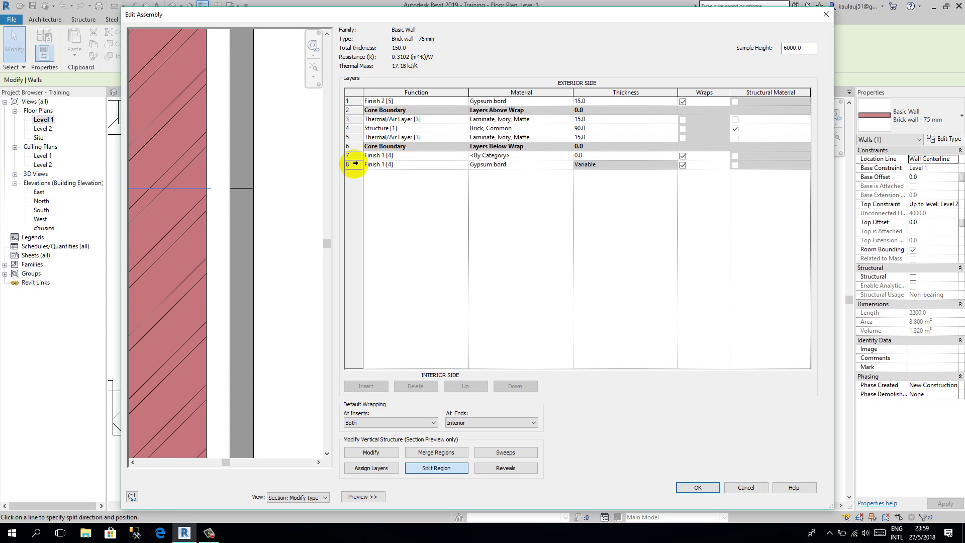
left_click(352, 156)
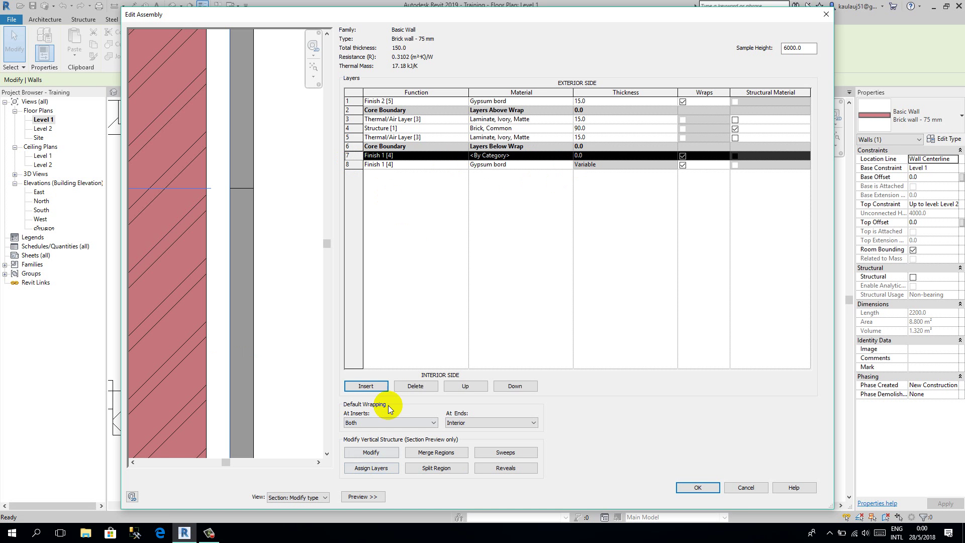
left_click(372, 468)
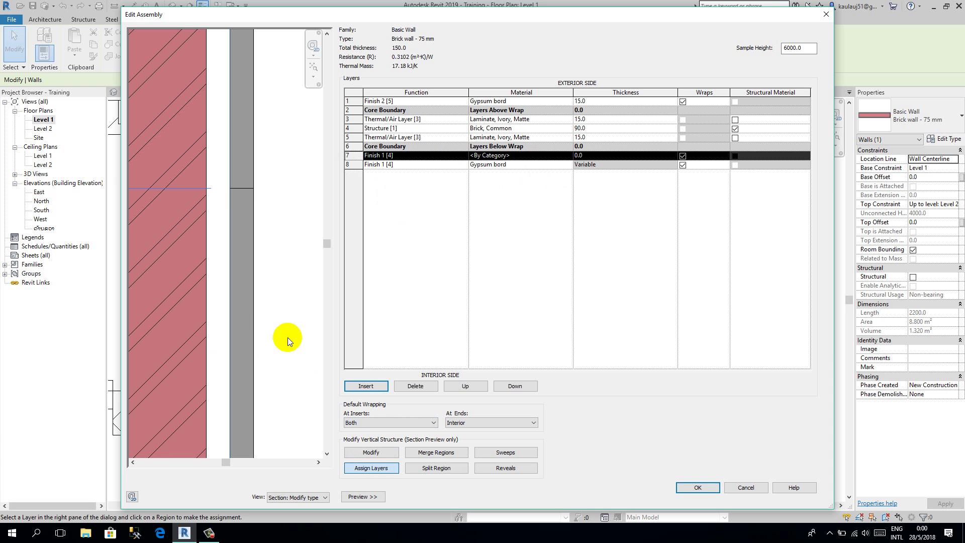
left_click(251, 295)
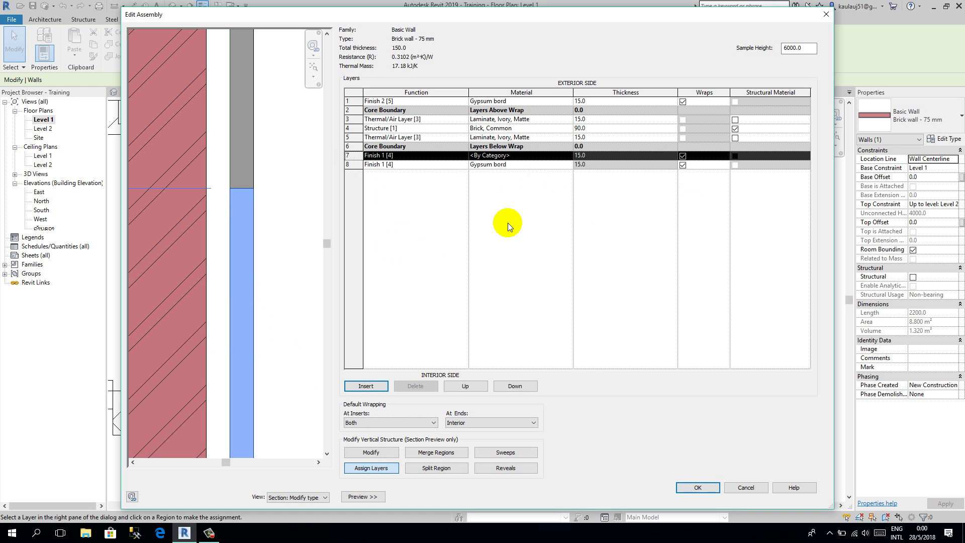
Step: Create a new material for the <By Category> layer and name it TIle 200x200
left_click(578, 156)
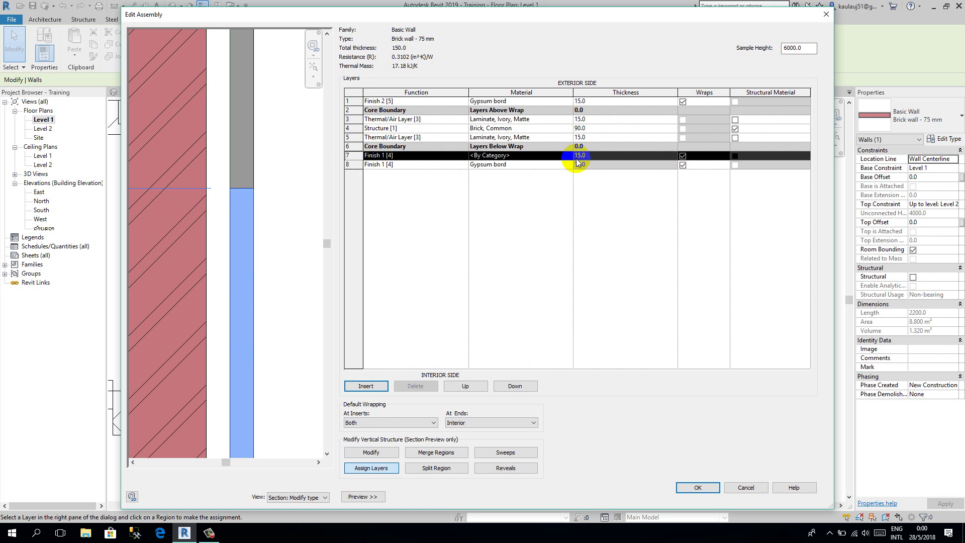
left_click(567, 157)
left_click(569, 155)
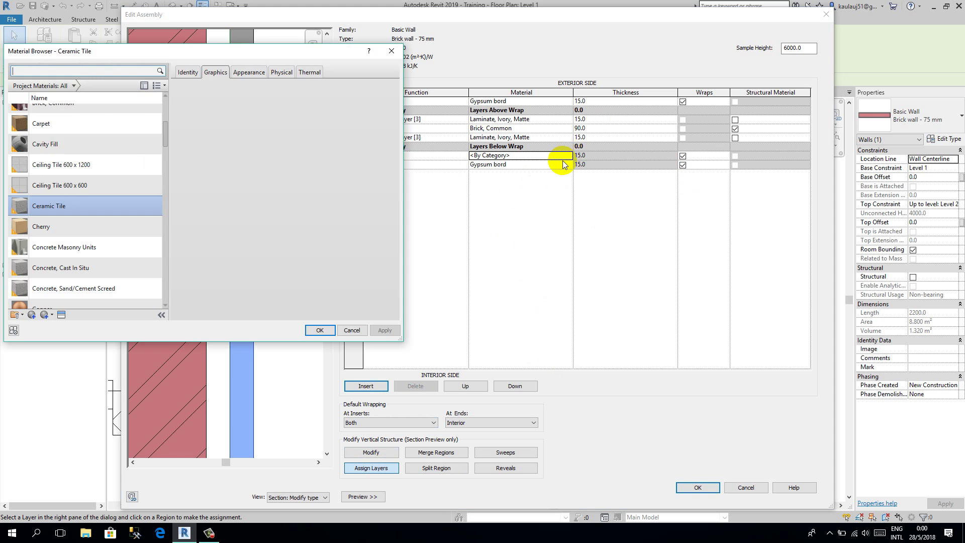
left_click(35, 314)
left_click(67, 204)
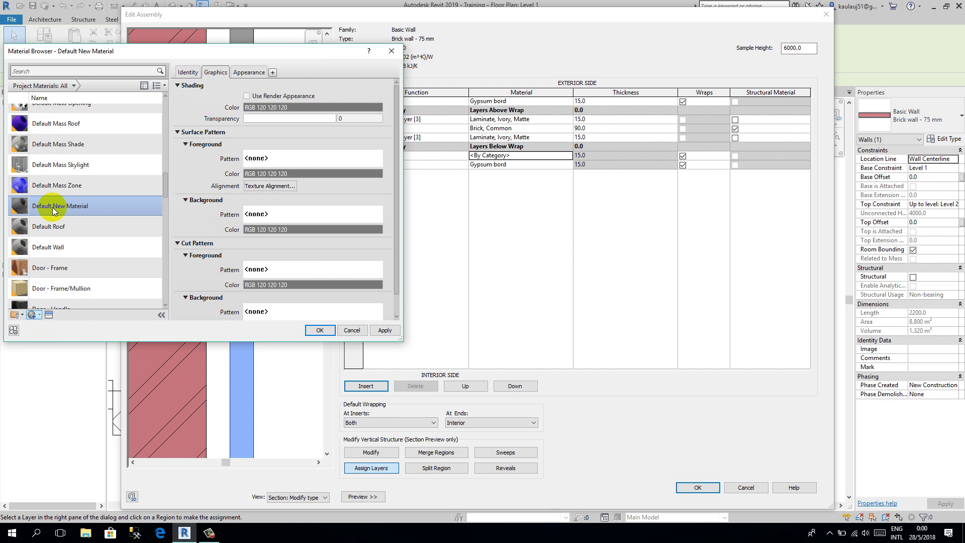
left_click(81, 236)
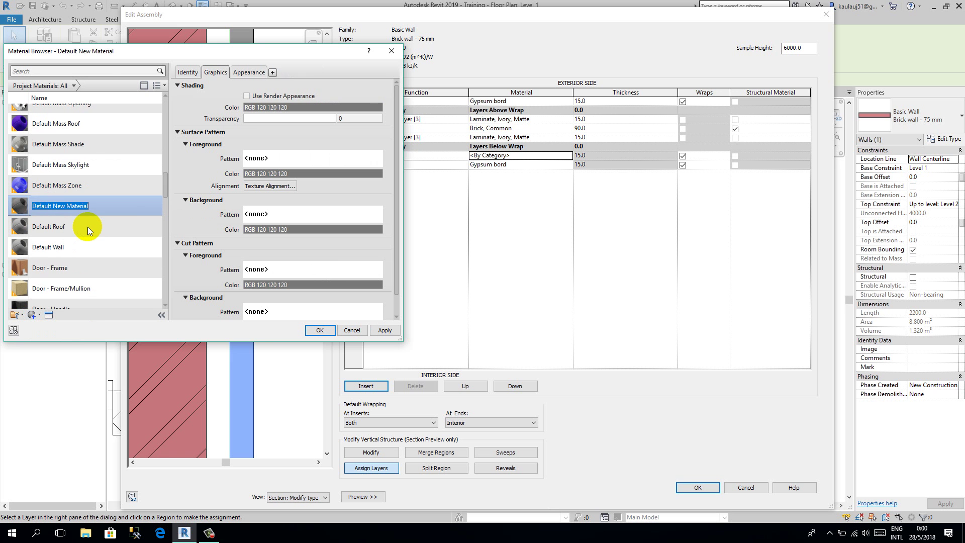
type("W")
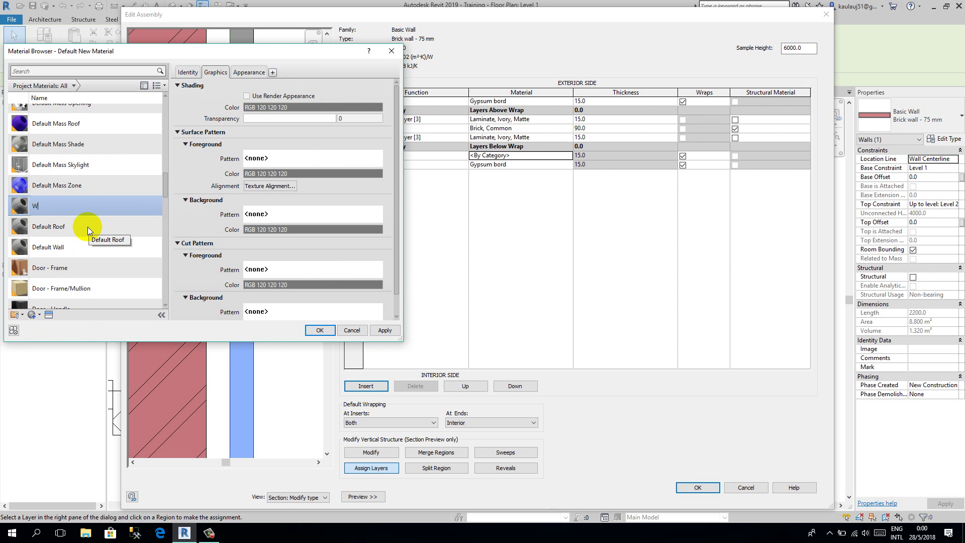
key("BackSpace")
key("BackSpace")
type("TIle 200x200")
Step: Open the Asset Browser, search the assets for tile and clear the search text
left_click(49, 315)
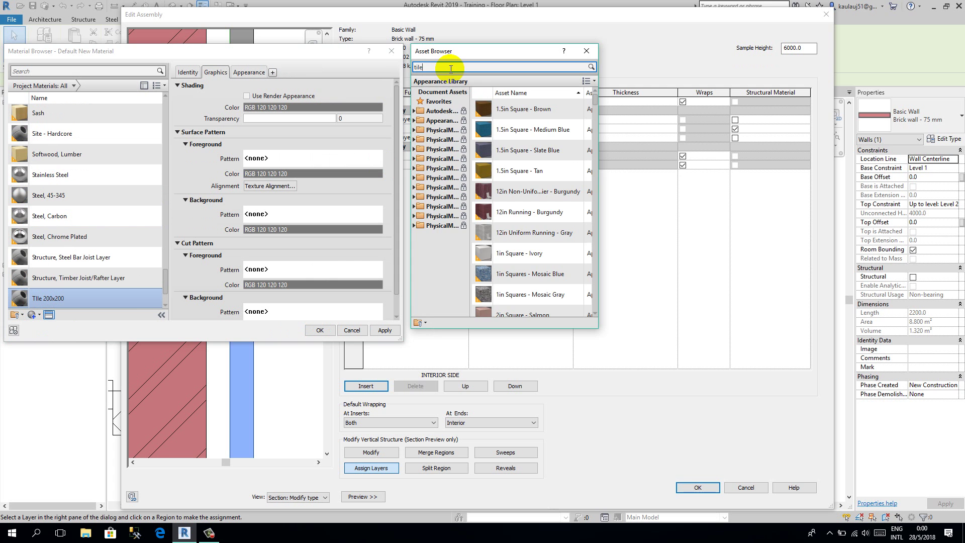
left_click(451, 69)
type("tile")
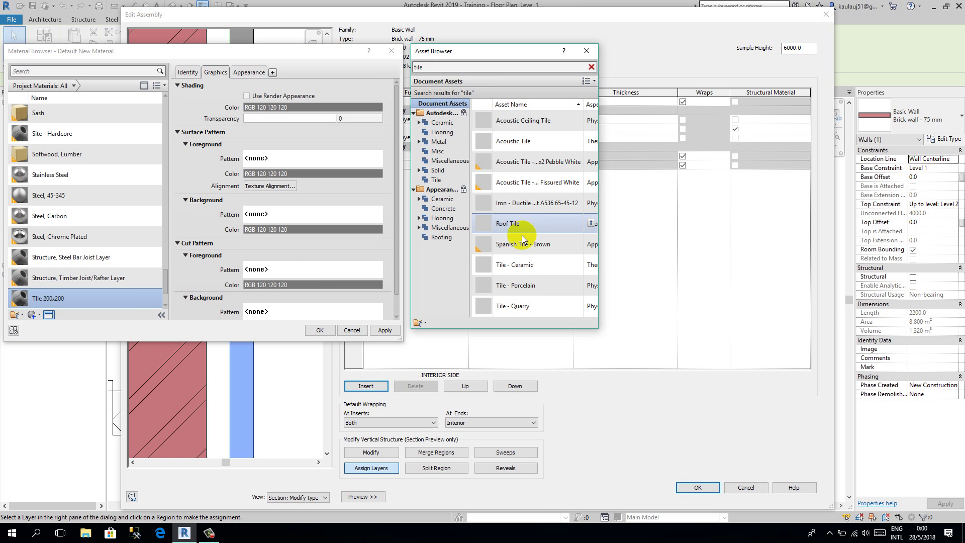
left_click(430, 64)
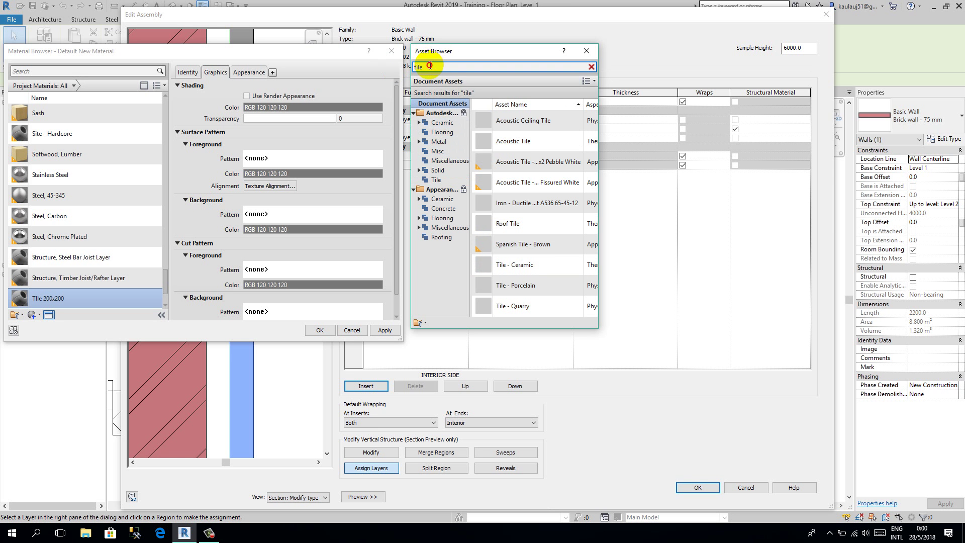
left_click_drag(430, 65, 400, 66)
key("BackSpace")
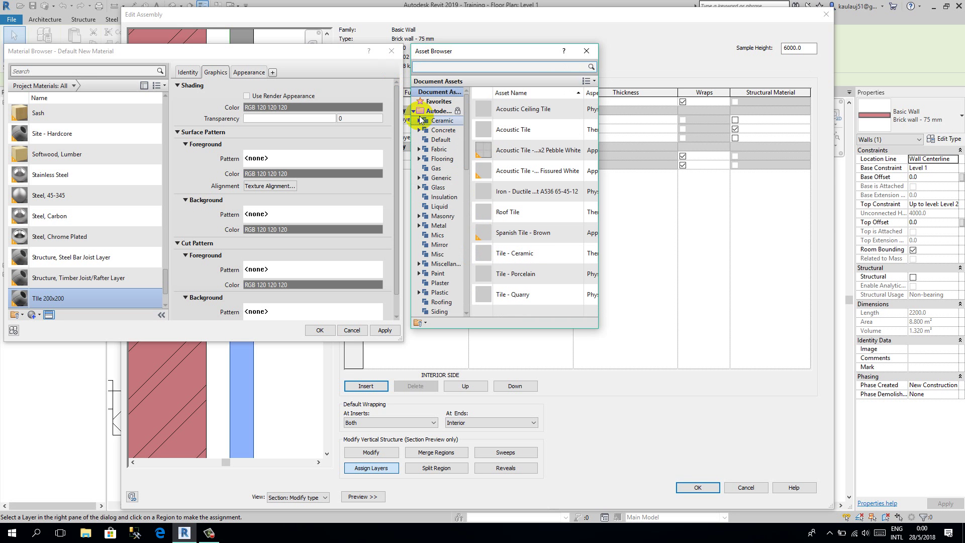
Step: Browse the Wall Covering assets of the Appearance Library for a suitable tile finish
scroll(433, 166, "down", 10)
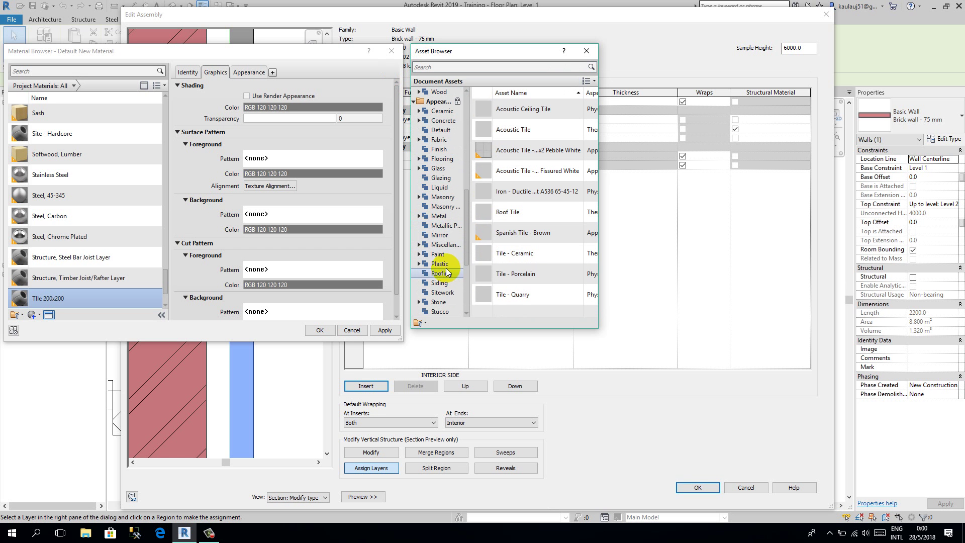
scroll(448, 272, "down", 3)
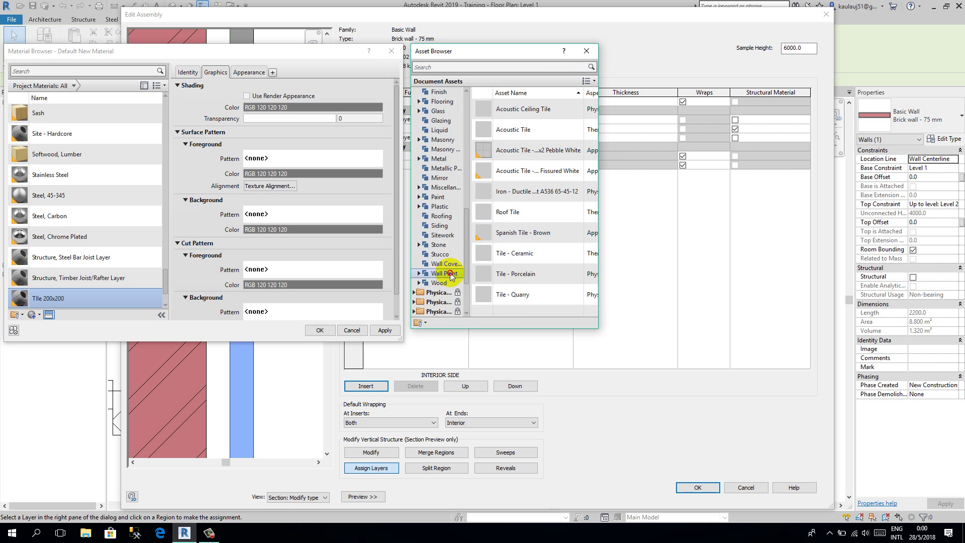
left_click(445, 273)
left_click(448, 267)
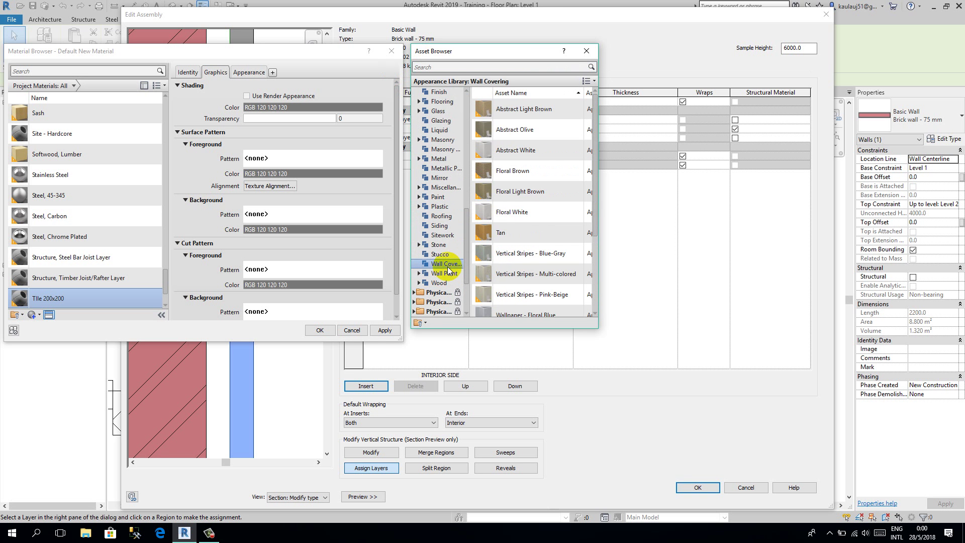
scroll(510, 222, "down", 2)
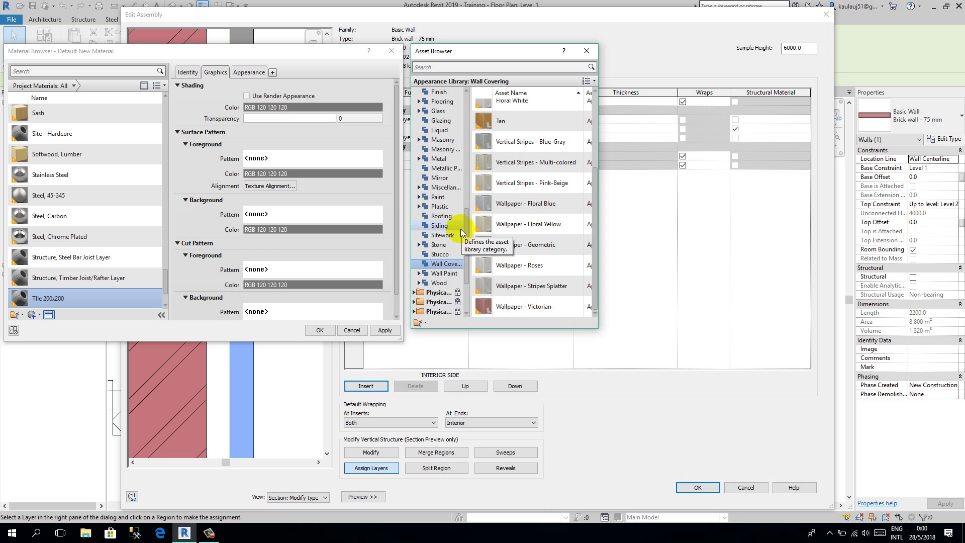
scroll(445, 171, "up", 2)
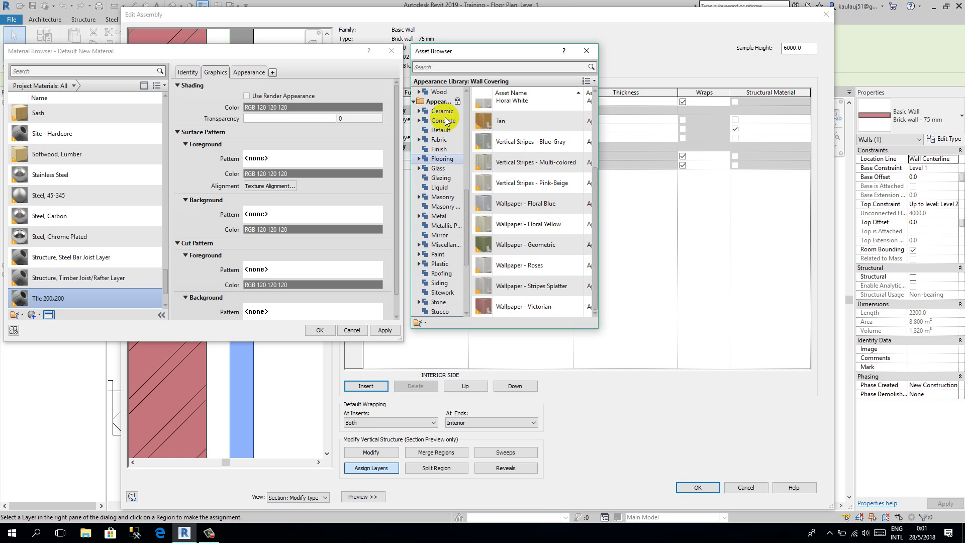
Step: Apply the 3in Square - Terra Cotta appearance from the Ceramic Tile category to the TIle 200x200 material
left_click(433, 113)
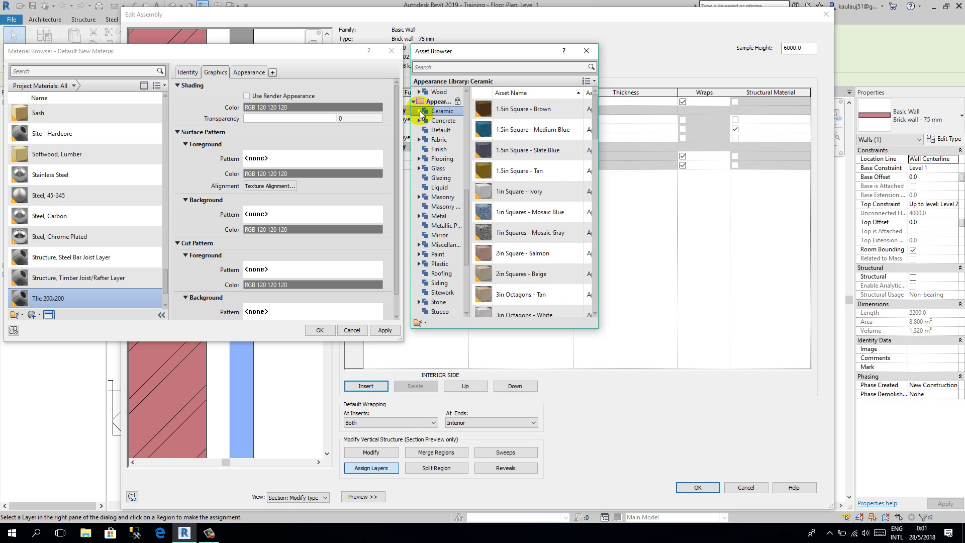
left_click(419, 111)
left_click(445, 121)
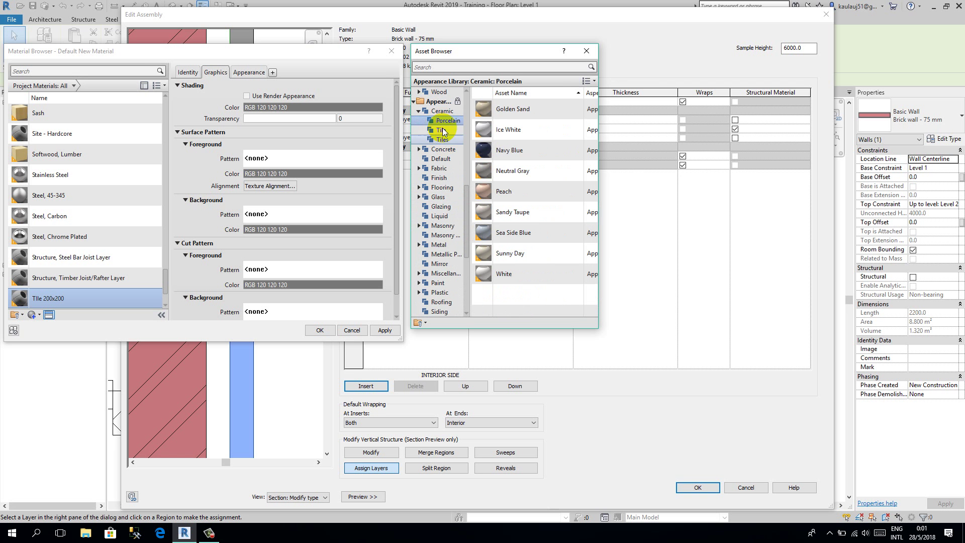
left_click(443, 130)
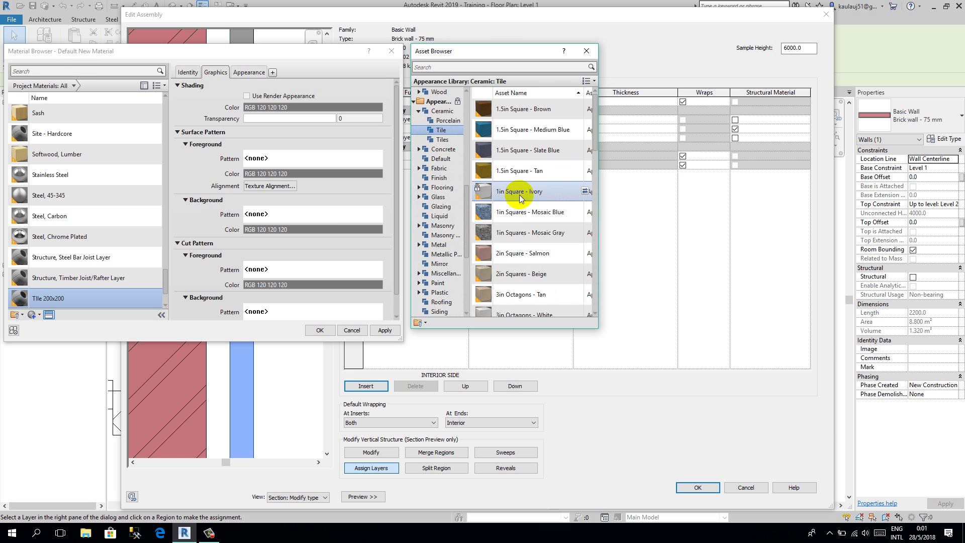
scroll(513, 281, "down", 3)
double_click(505, 221)
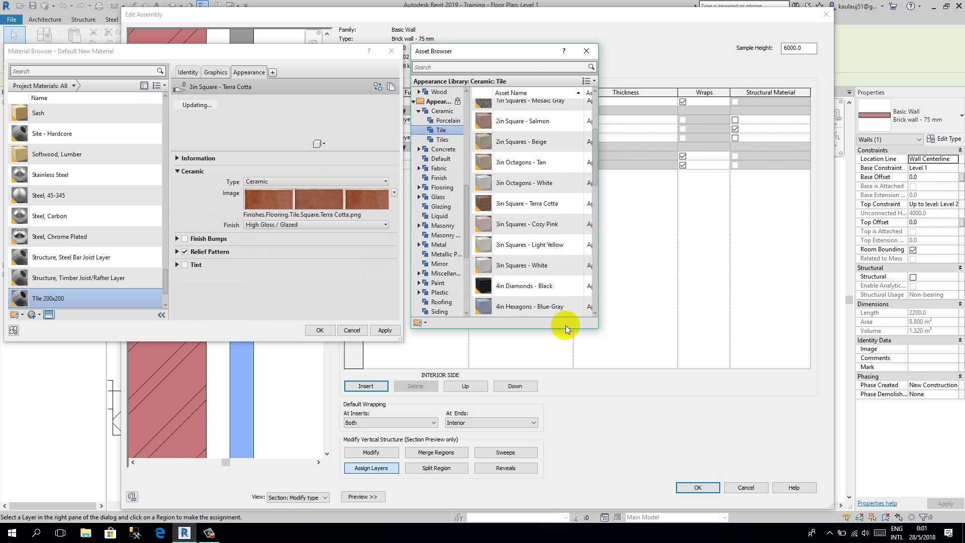
Step: Accept the TIle 200x200 material for the layer and confirm the wall type's assembly changes
left_click(586, 52)
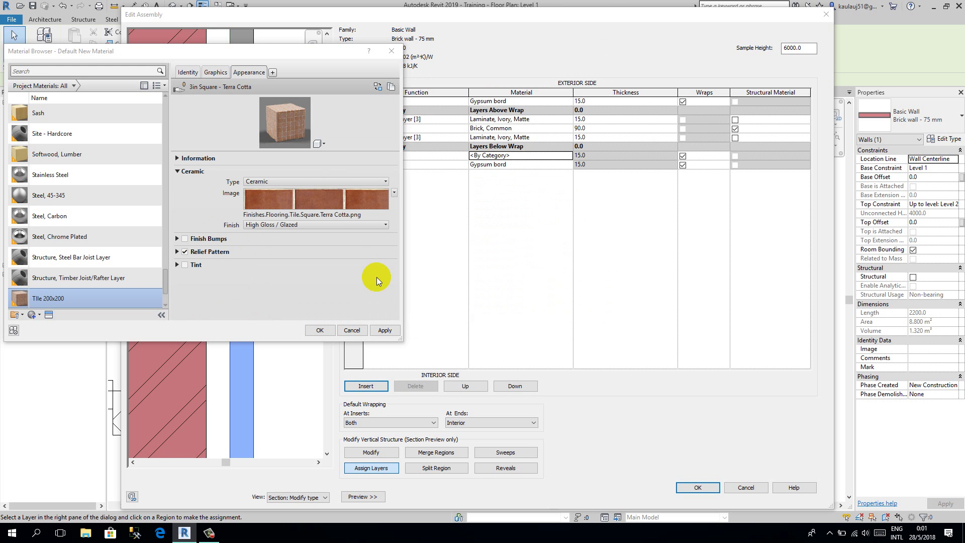
left_click(325, 329)
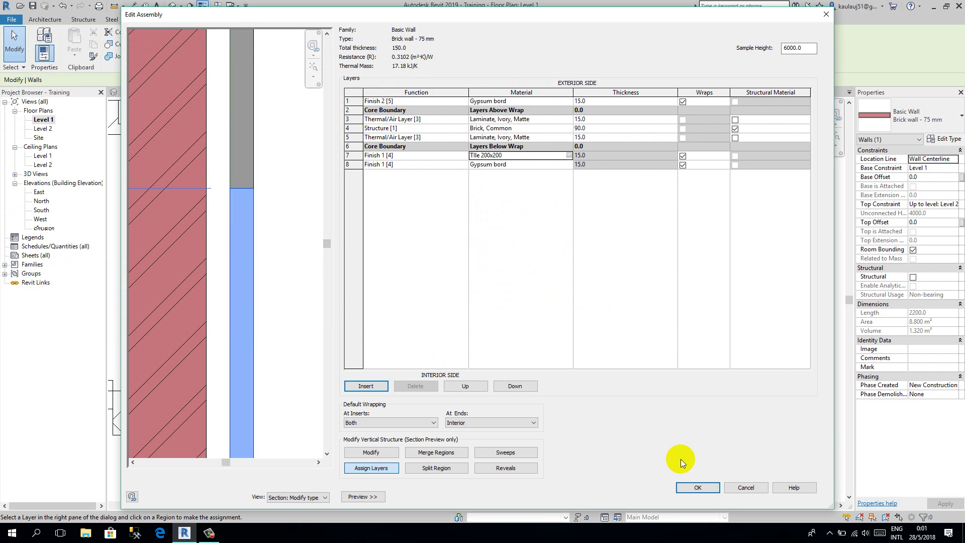
left_click(690, 487)
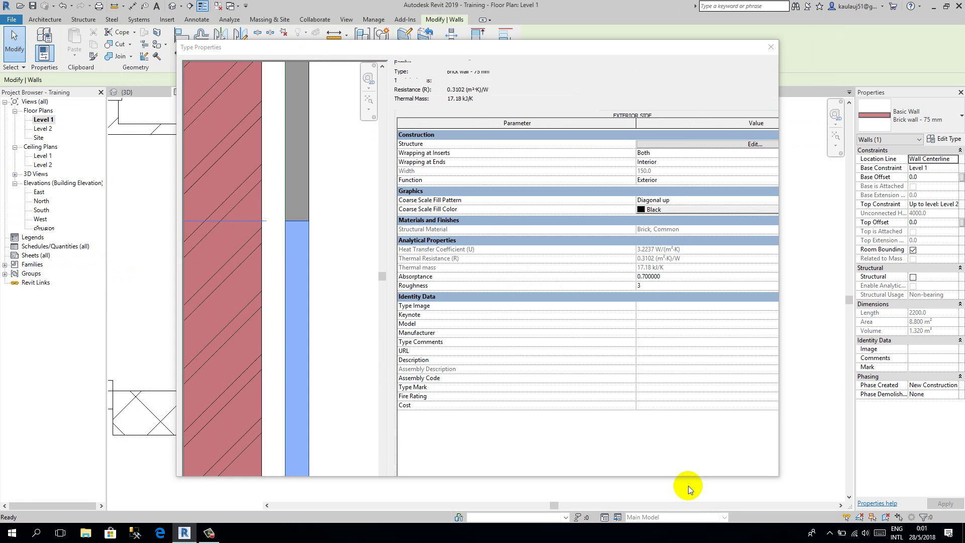
left_click(656, 464)
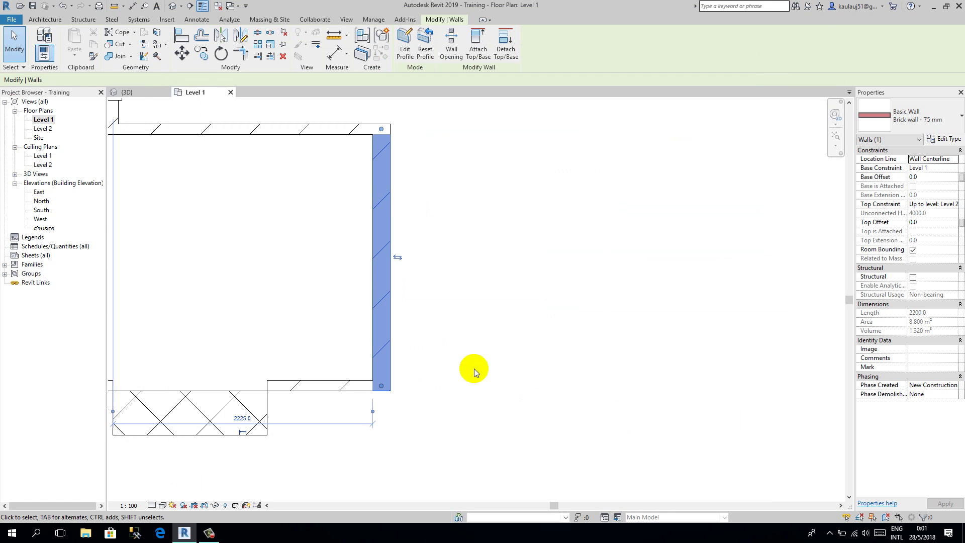
left_click(446, 284)
Step: Examine the gypsum and tile finishes on the edited wall's interior face in the 3D view
left_click(146, 8)
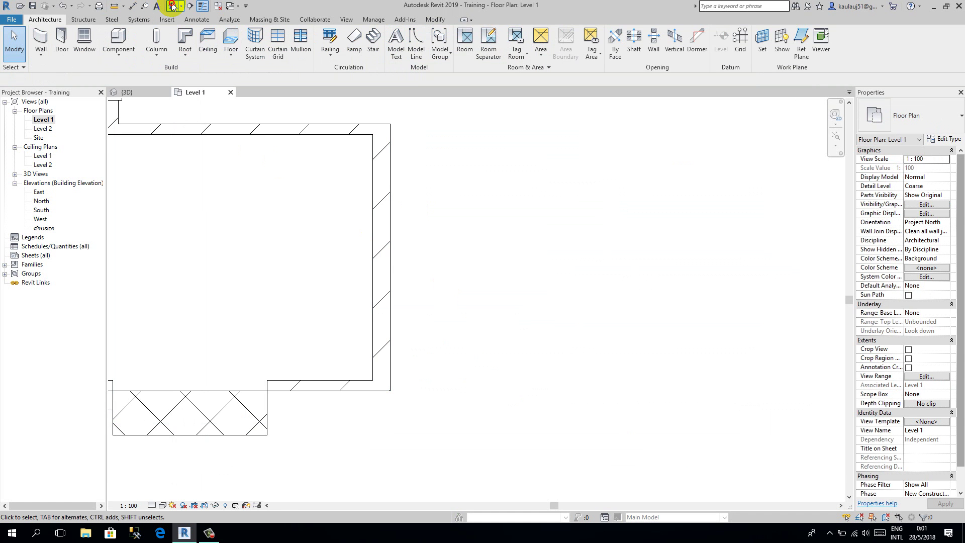
middle_click_drag(512, 282, 536, 170, "shift")
scroll(366, 144, "up", 8)
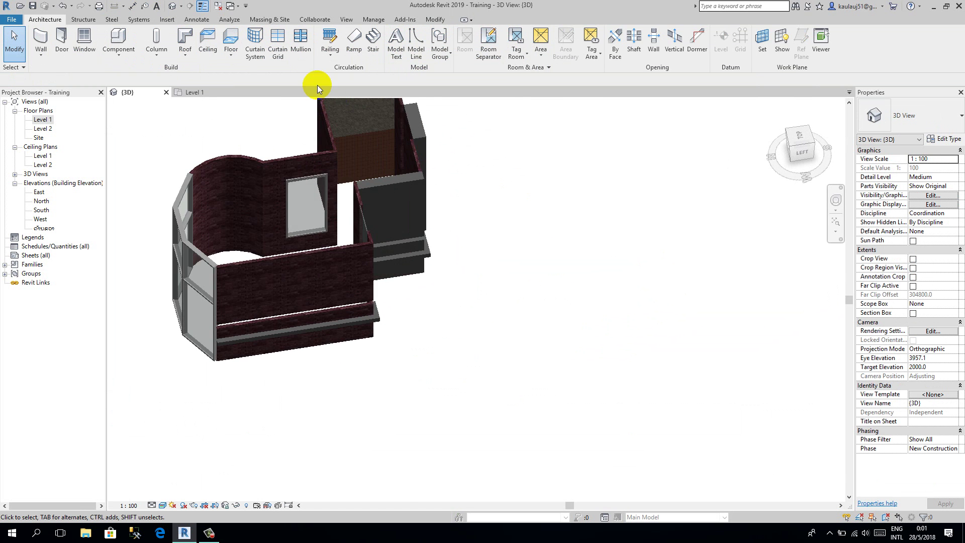
middle_click_drag(509, 332, 420, 112)
left_click(408, 114)
left_click(718, 177)
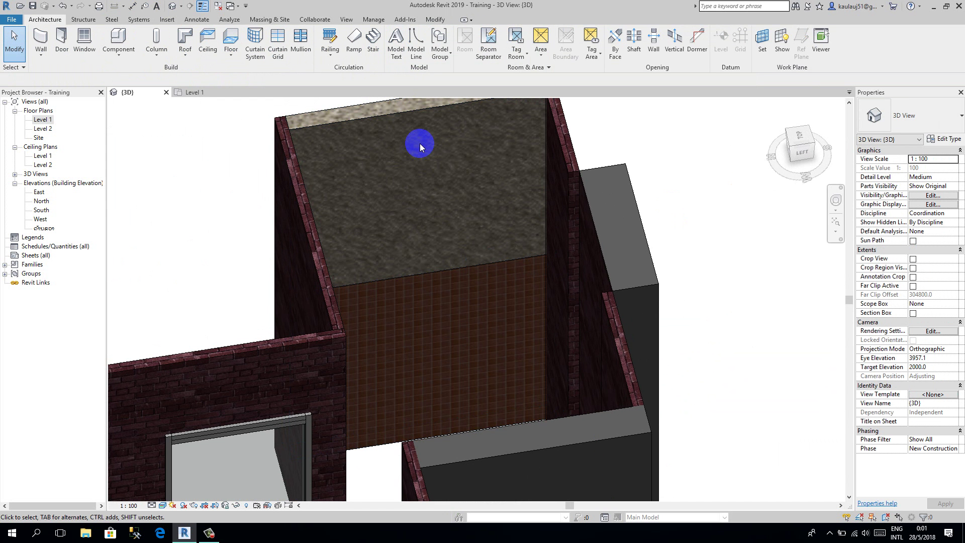
middle_click_drag(370, 172, 469, 280, "shift")
scroll(430, 165, "up", 6)
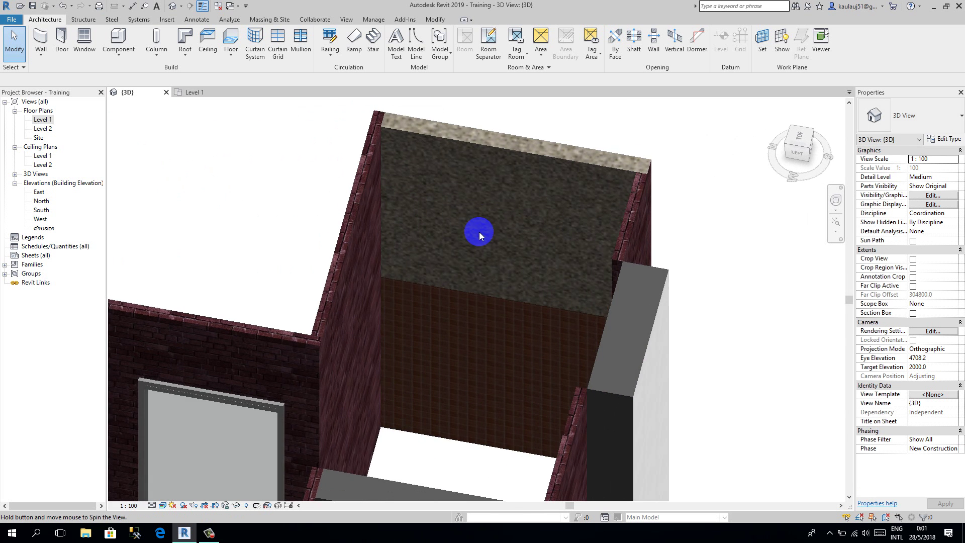
scroll(479, 229, "down", 3)
middle_click_drag(421, 204, 500, 291, "shift")
scroll(500, 291, "down", 3)
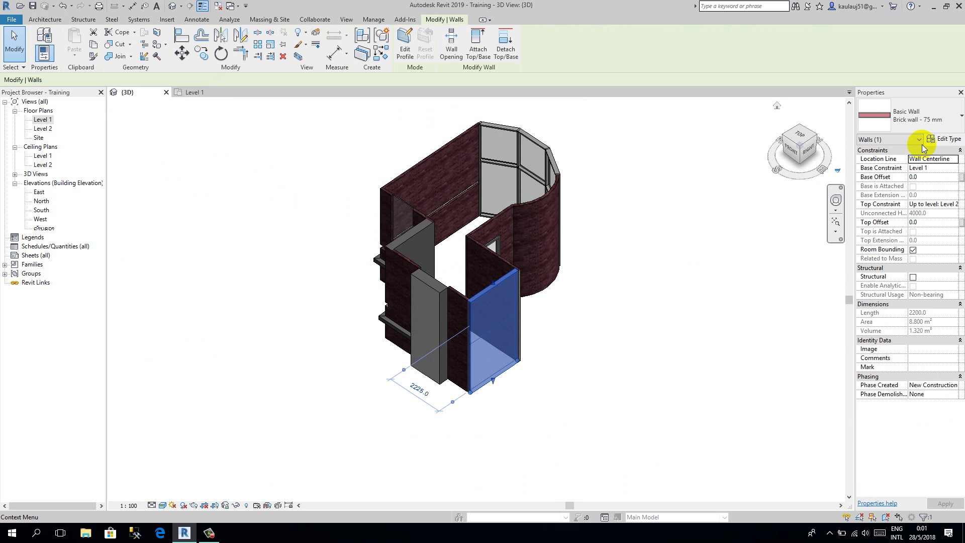
Step: Open the layer structure of the Brick wall - 75 mm type and examine the 2000 mm split in the section preview
left_click(957, 140)
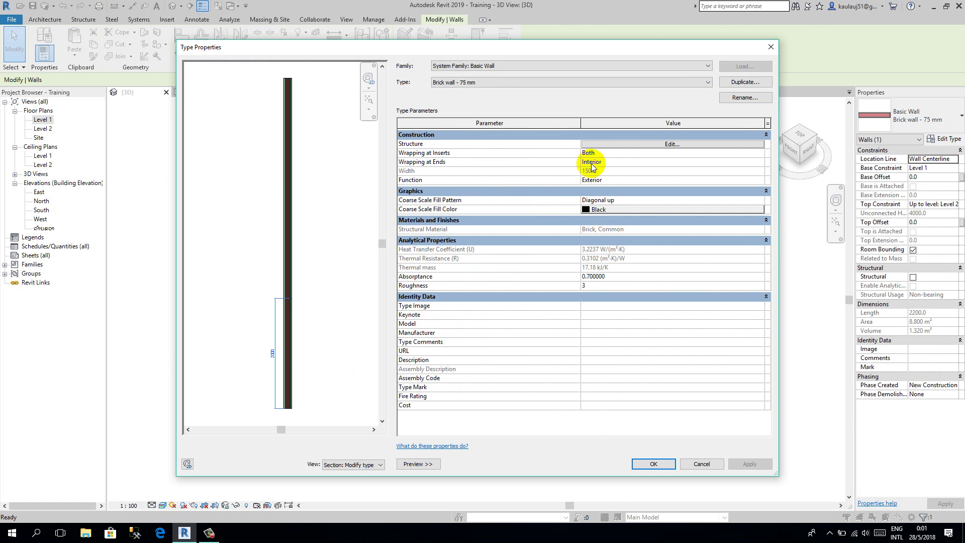
left_click(632, 145)
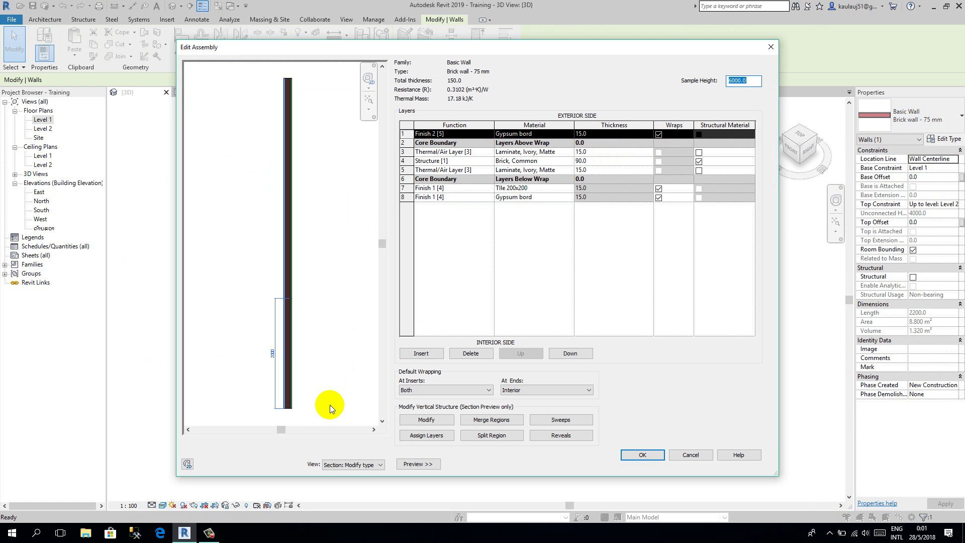
scroll(294, 414, "up", 4)
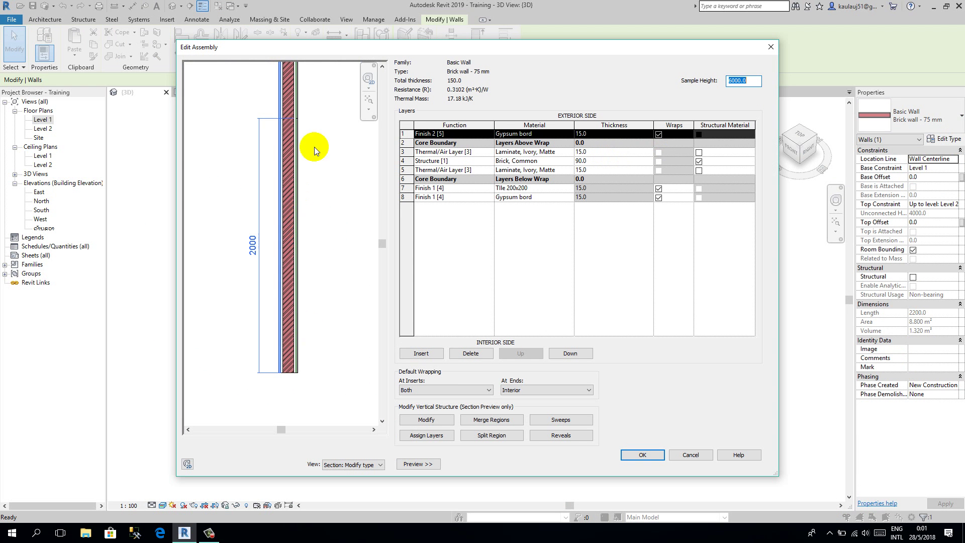
scroll(298, 105, "up", 1)
scroll(295, 96, "up", 3)
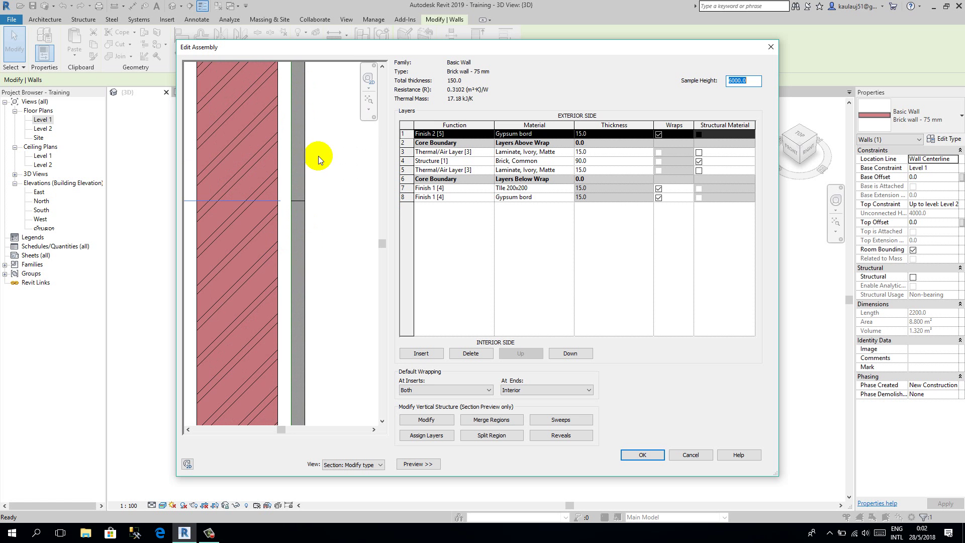
scroll(312, 147, "down", 5)
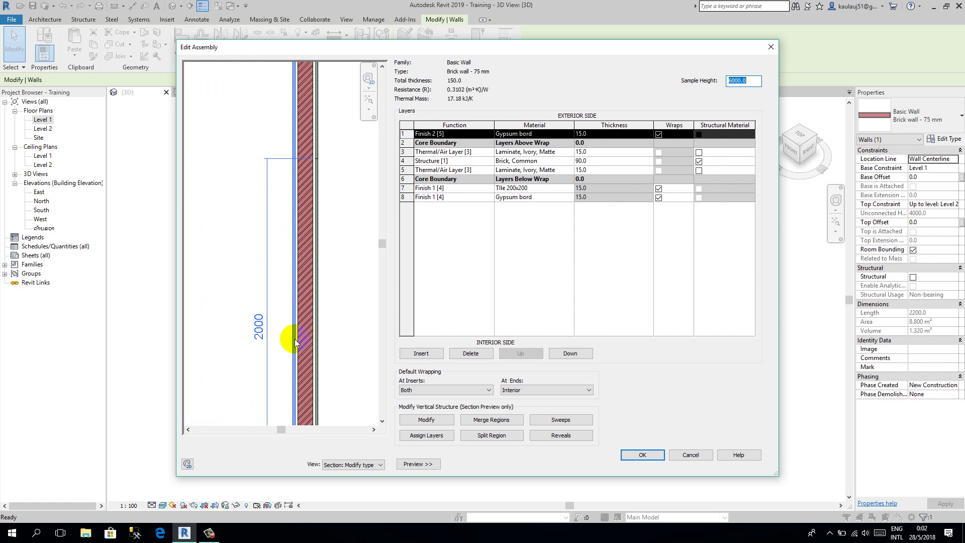
scroll(276, 117, "down", 3)
scroll(300, 307, "up", 2)
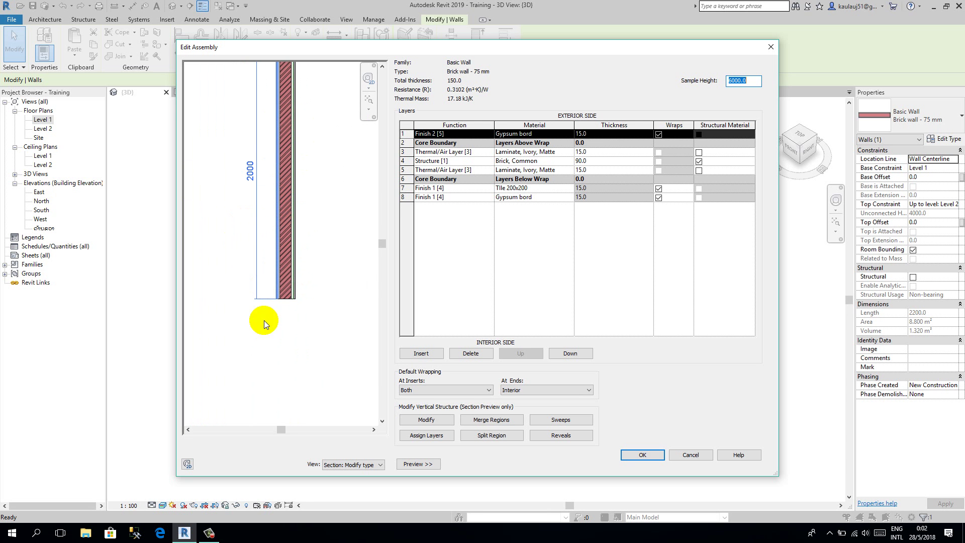
Step: Add a wall sweep with the Default profile at the base of the wall's exterior side
left_click(449, 420)
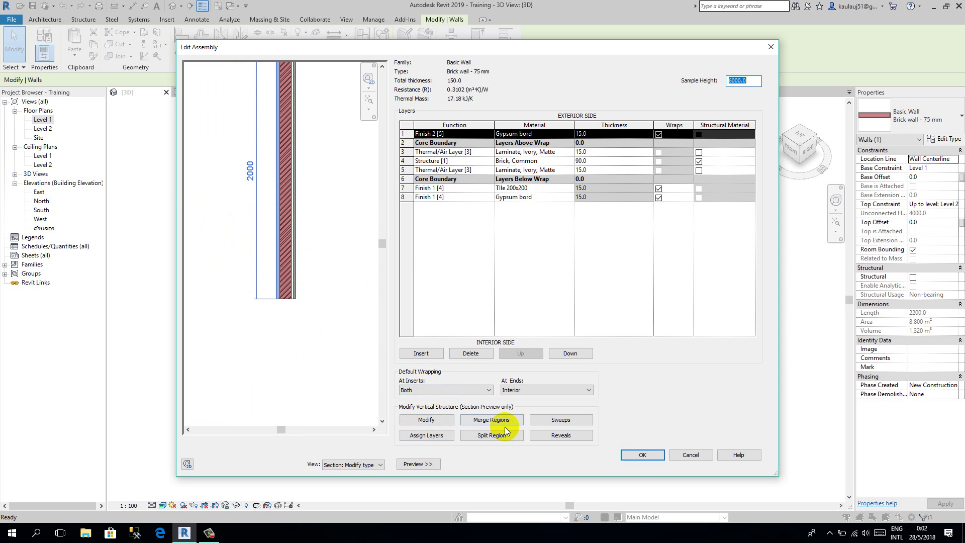
left_click(559, 421)
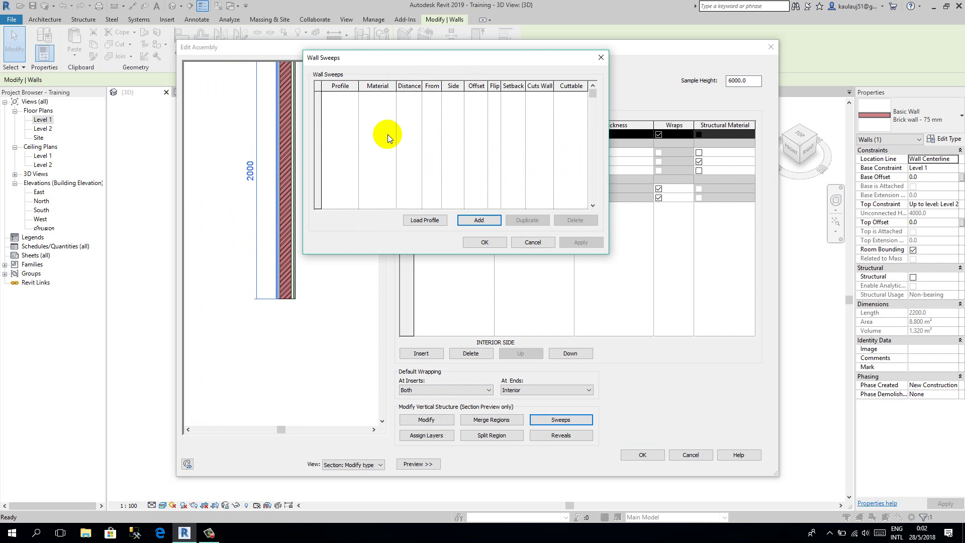
left_click(479, 221)
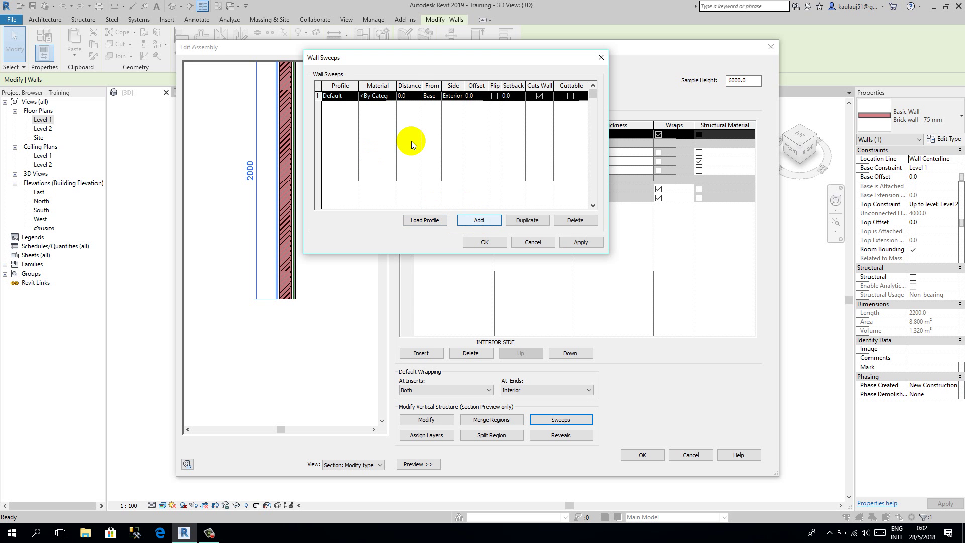
left_click(418, 96)
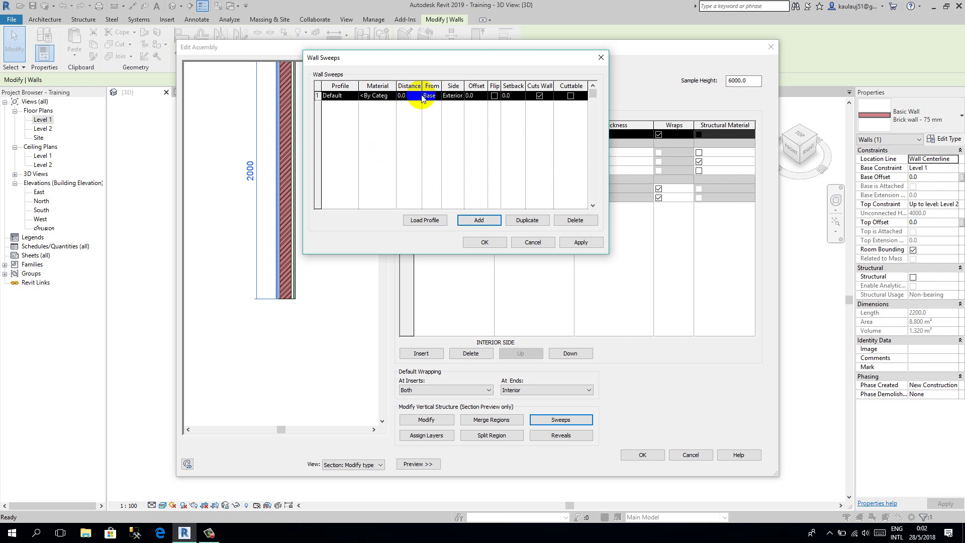
left_click(565, 242)
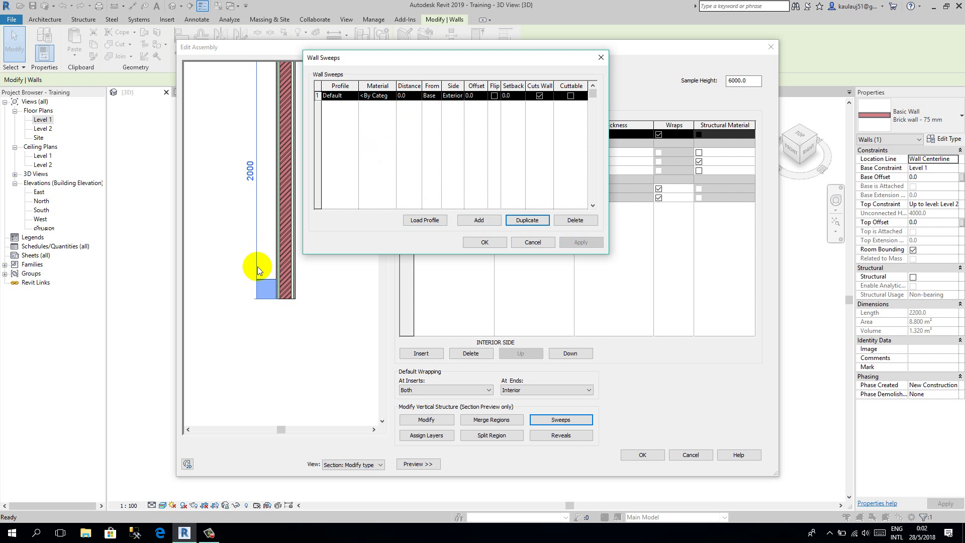
Step: Try the M_C Shapes-Profile : C250X30 profile on the wall sweep and switch it back to Default
left_click(347, 96)
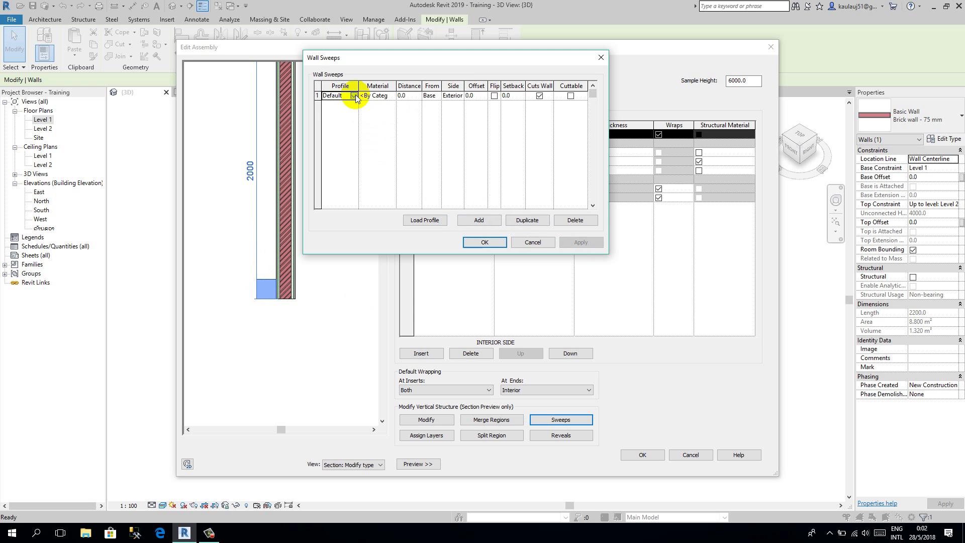
left_click(353, 95)
left_click(378, 113)
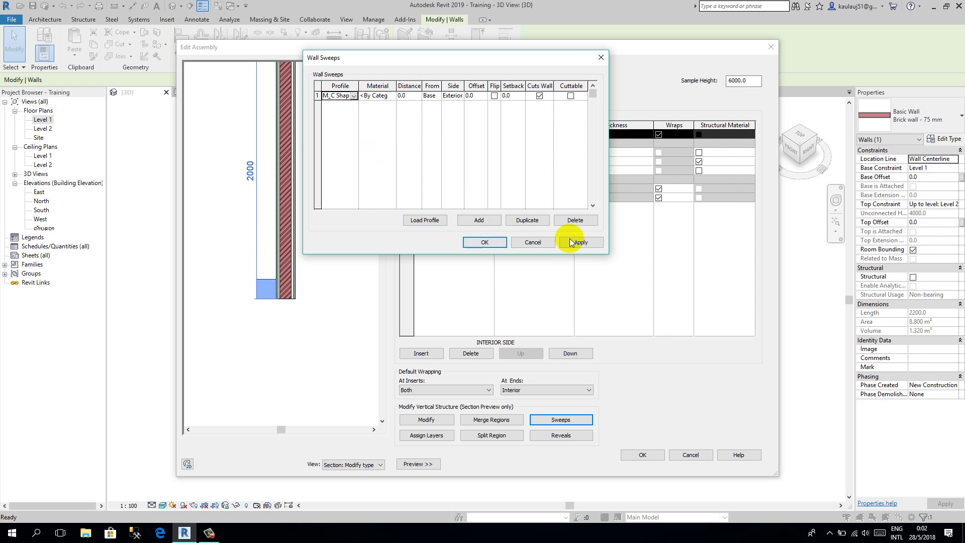
left_click(582, 243)
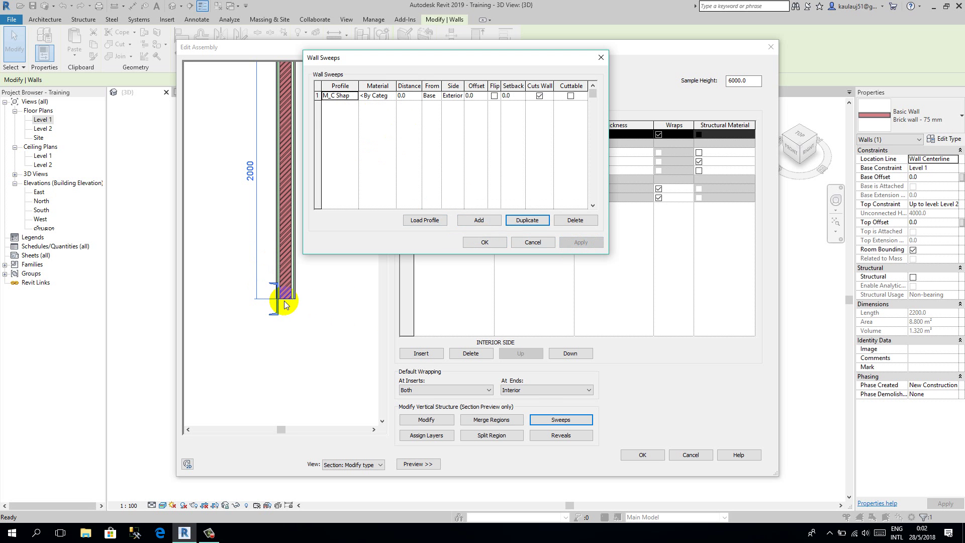
left_click(354, 96)
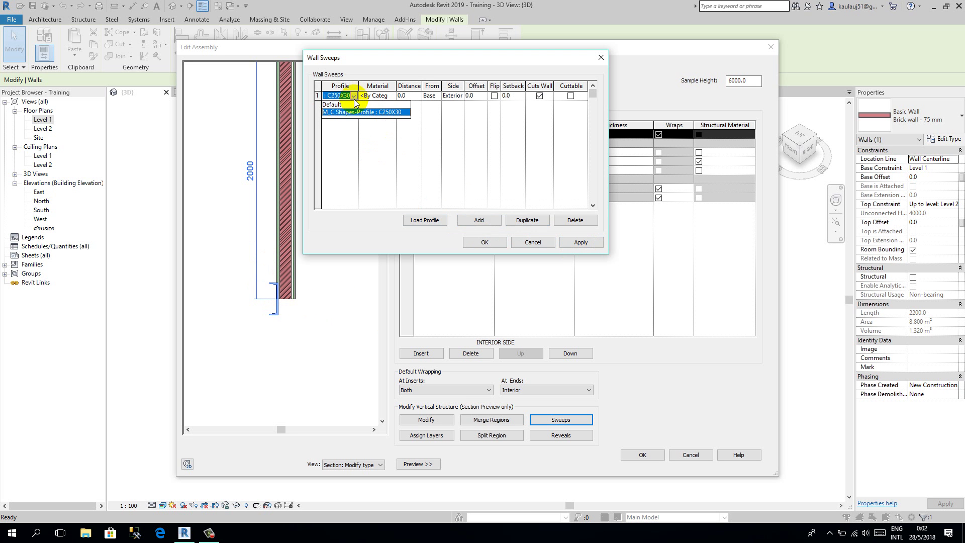
left_click(341, 105)
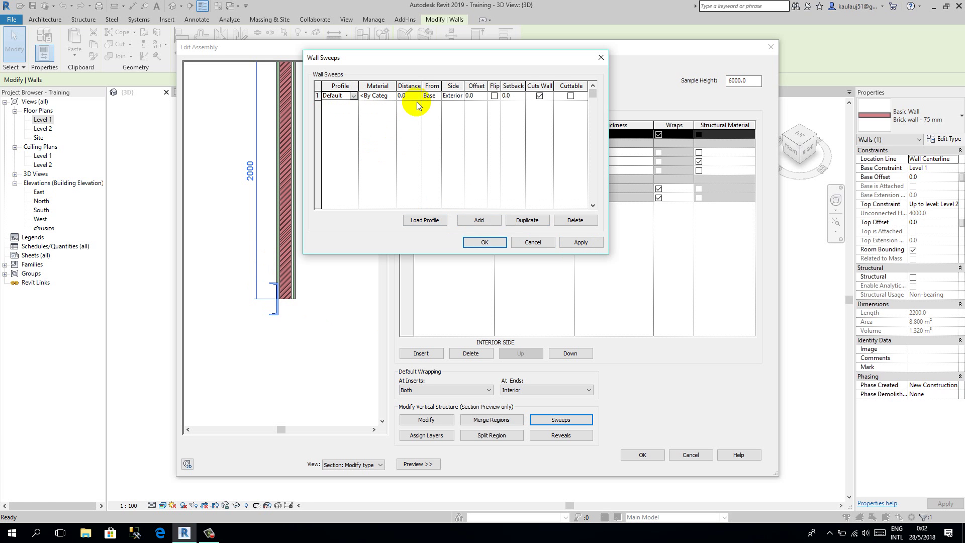
left_click(580, 243)
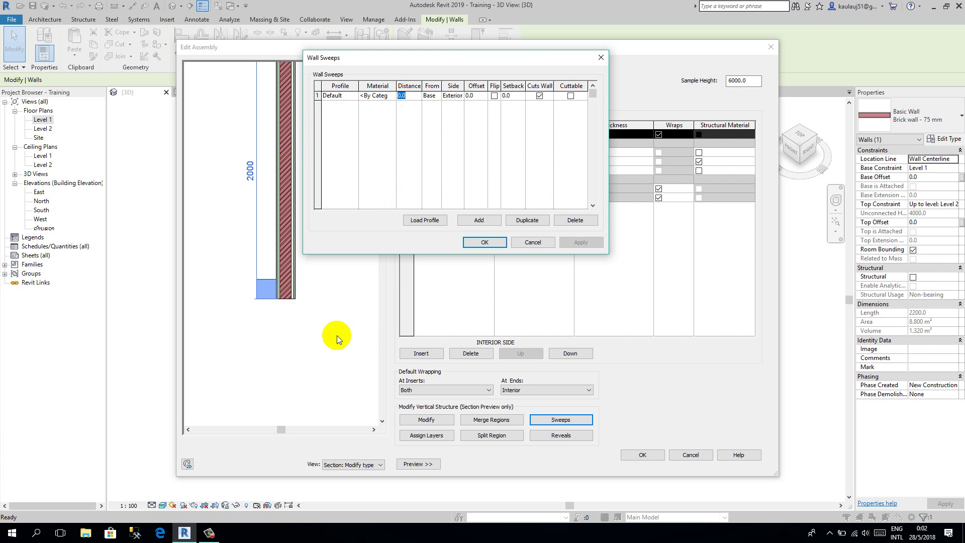
Step: Set the wall sweep's distance from the base to 500 mm and accept the wall type changes
type("00")
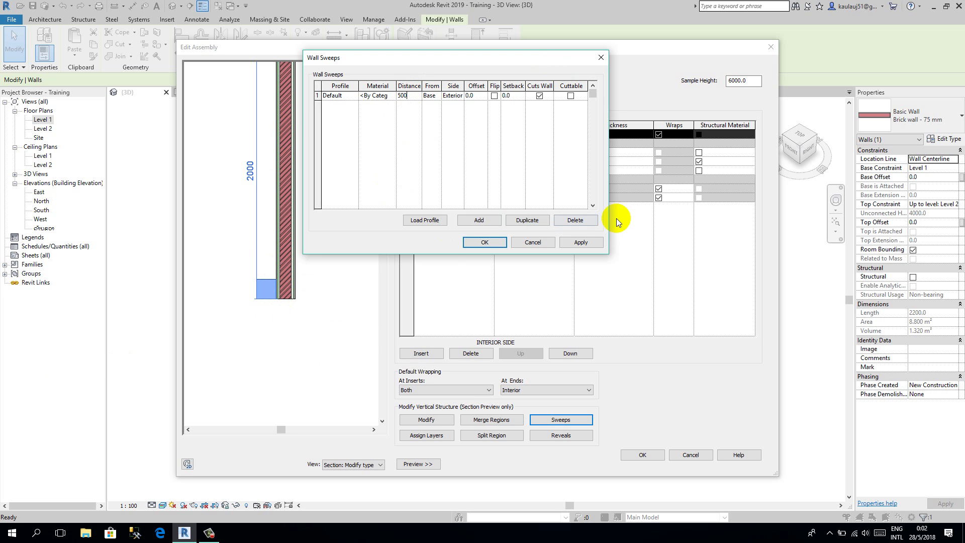
left_click(590, 244)
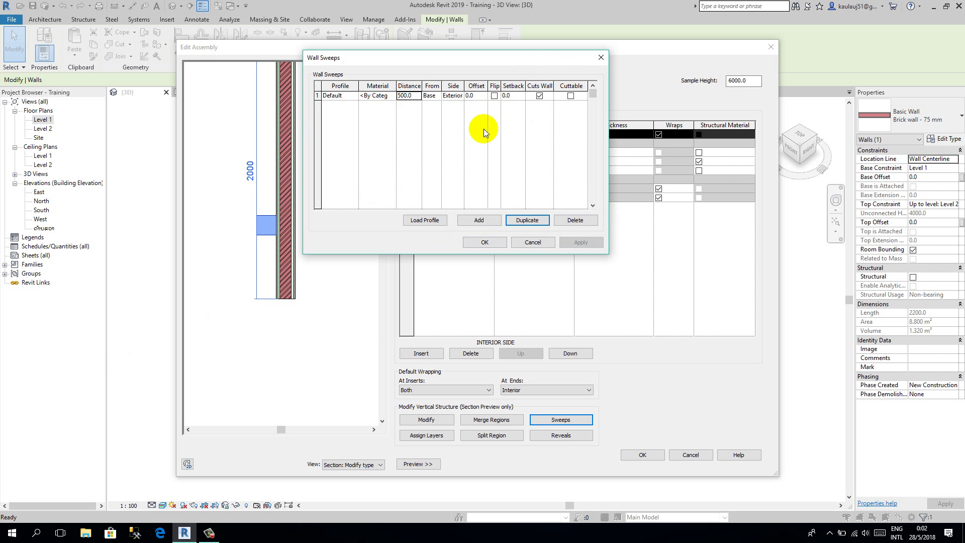
left_click(485, 243)
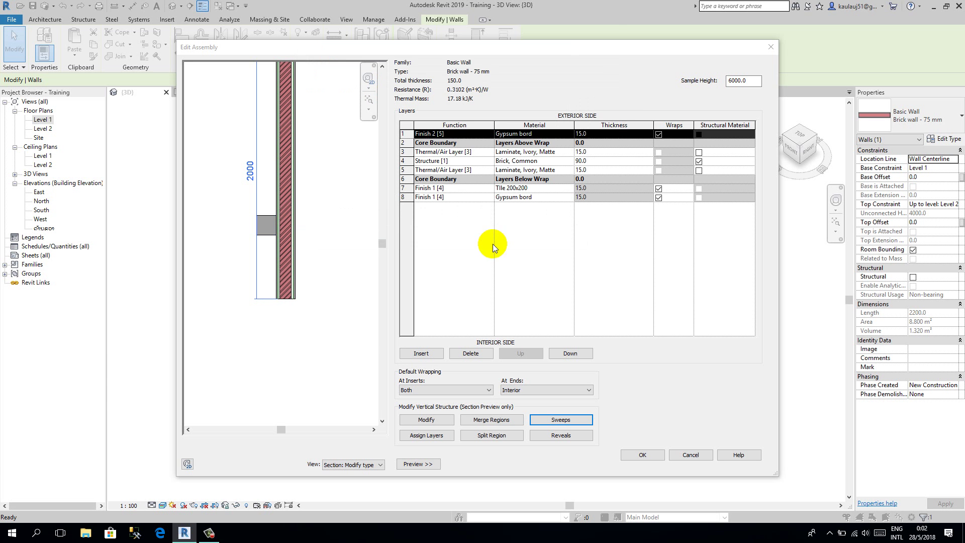
left_click(641, 454)
left_click(654, 463)
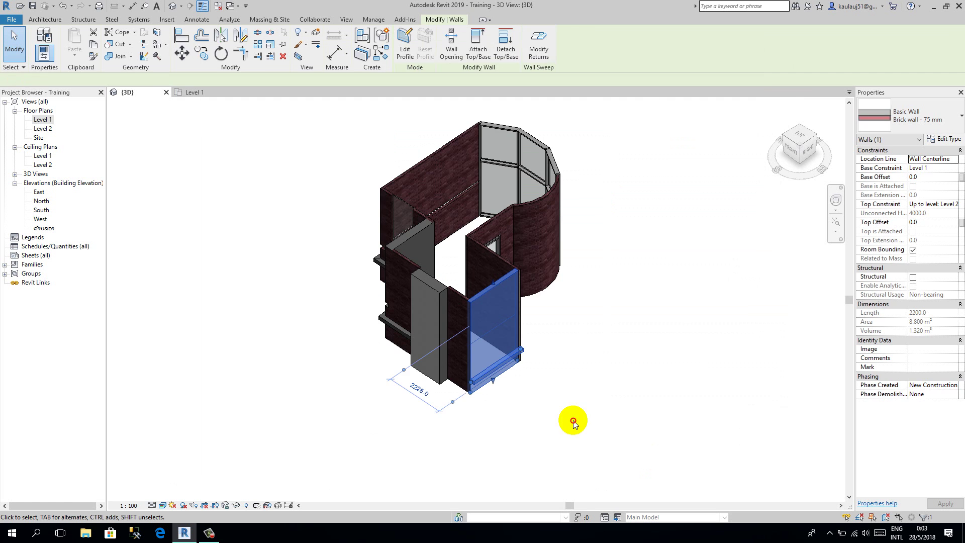
scroll(495, 391, "up", 5)
left_click(476, 350)
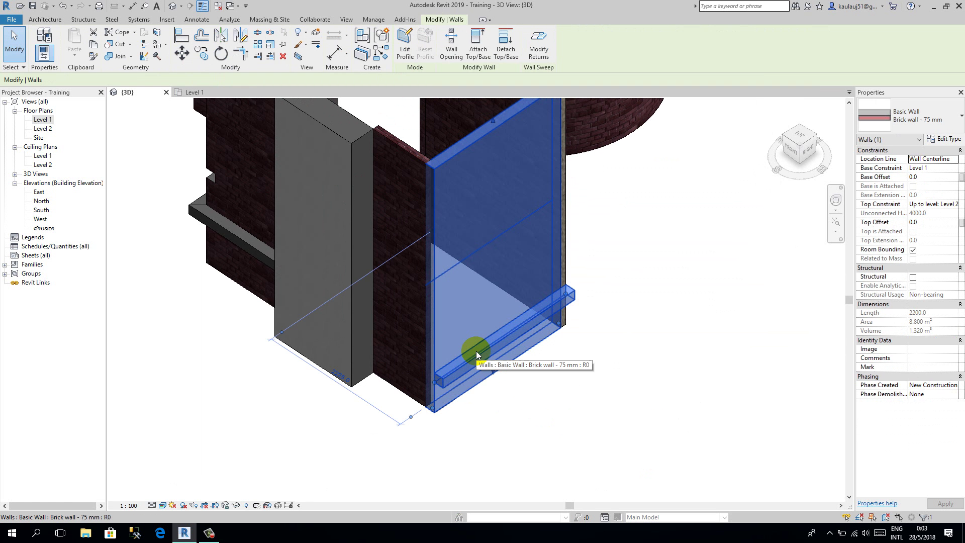
left_click(624, 395)
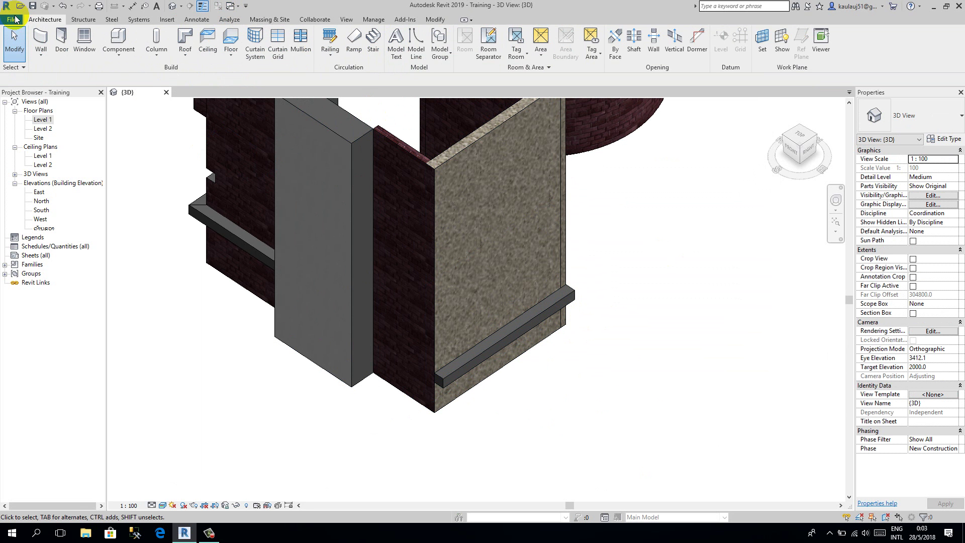
Step: Start a new family and browse the metric templates in the English template folder
left_click(12, 20)
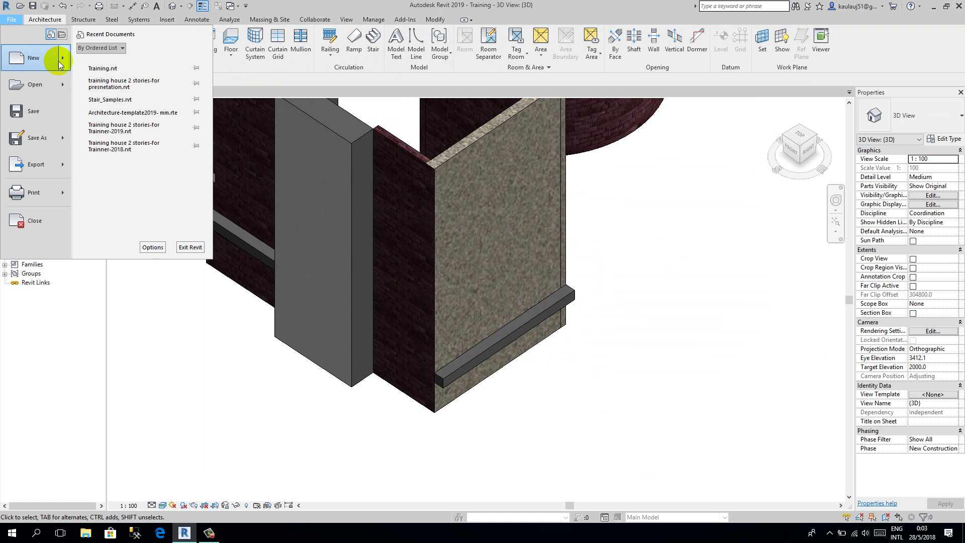
mouse_move(59, 64)
left_click(146, 96)
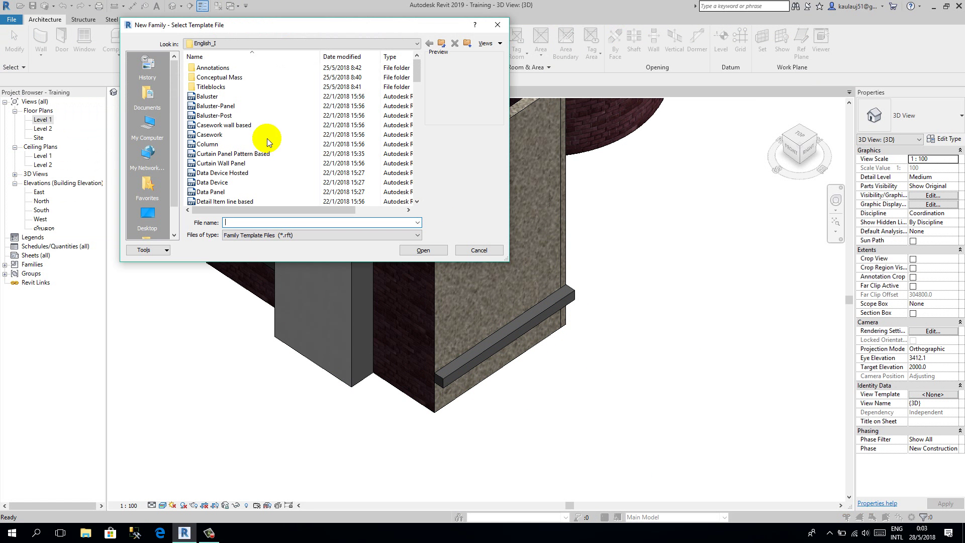
left_click(441, 44)
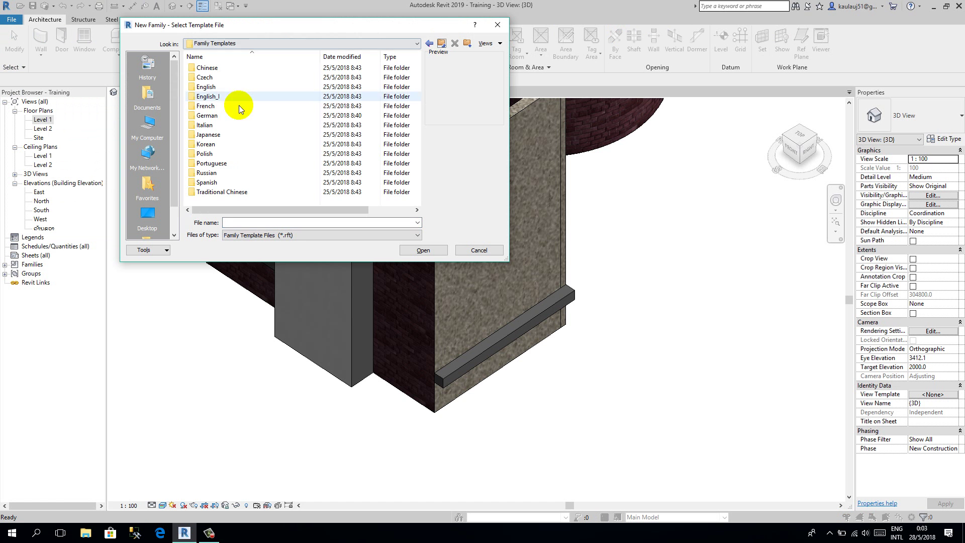
double_click(211, 88)
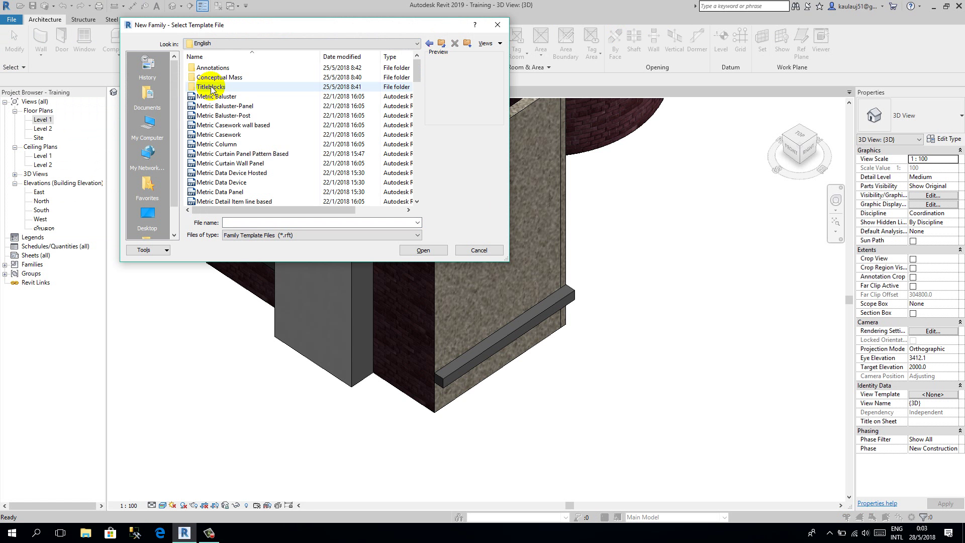
scroll(244, 161, "down", 9)
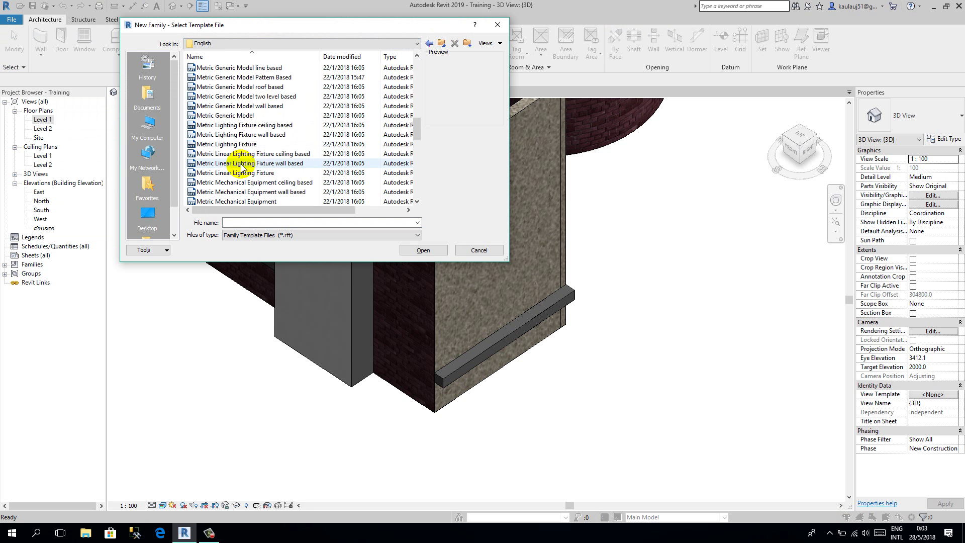
Step: Look through the family templates in the English_I folder and return to the Family Templates folder
left_click(441, 44)
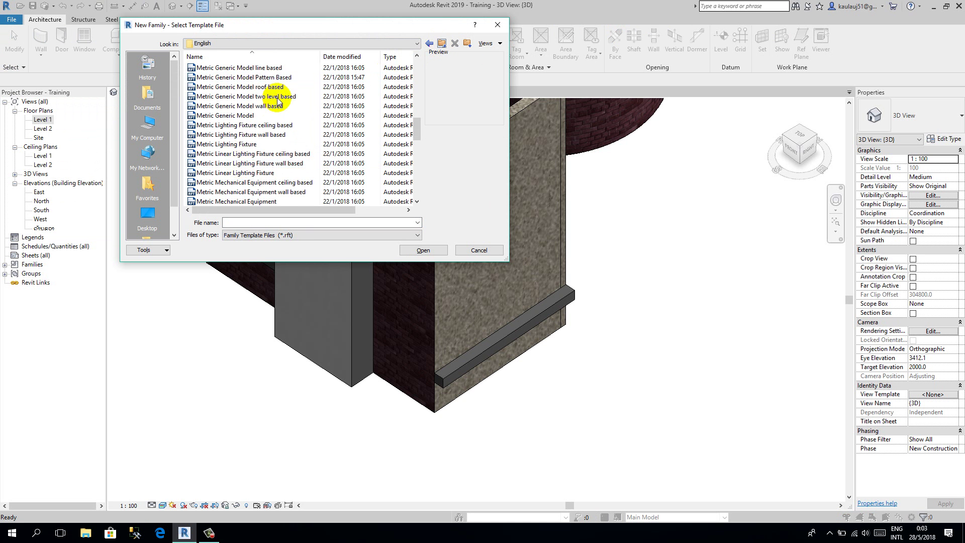
double_click(206, 97)
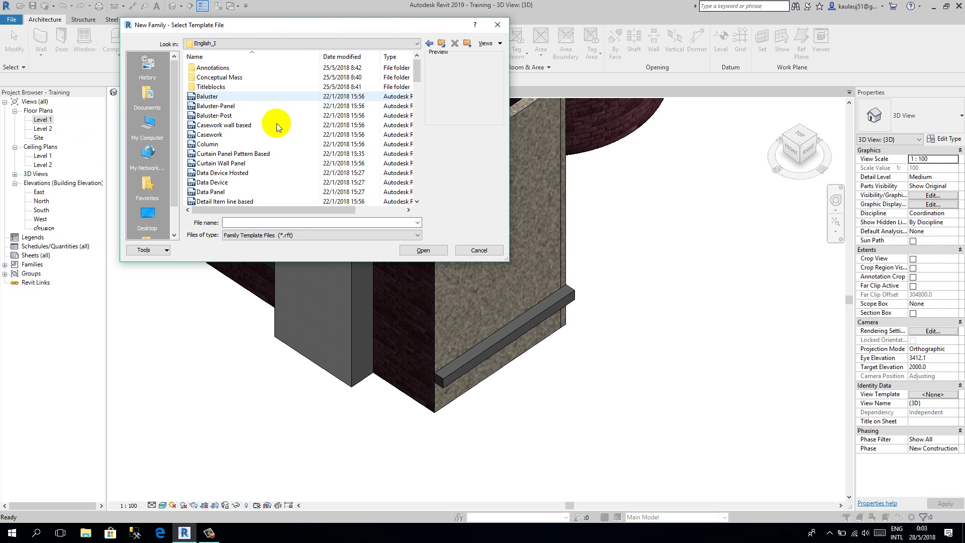
scroll(244, 155, "down", 7)
scroll(243, 151, "up", 7)
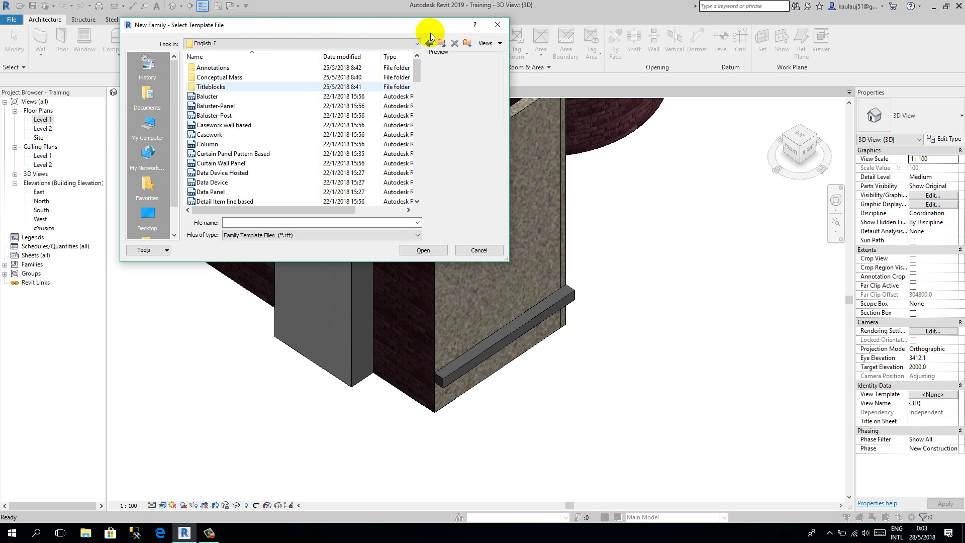
left_click(445, 46)
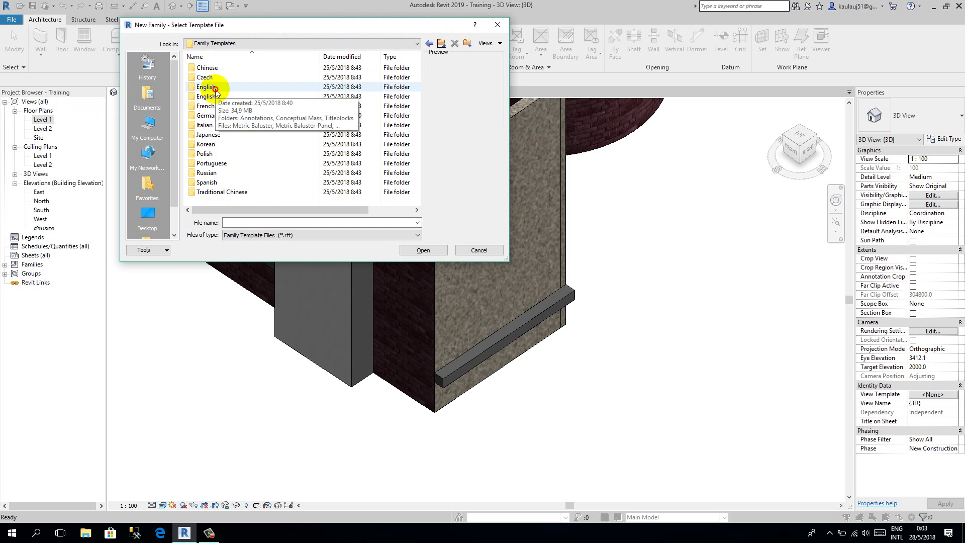
Step: Create the new family from the Metric Profile template in the English folder
double_click(214, 87)
scroll(257, 181, "down", 7)
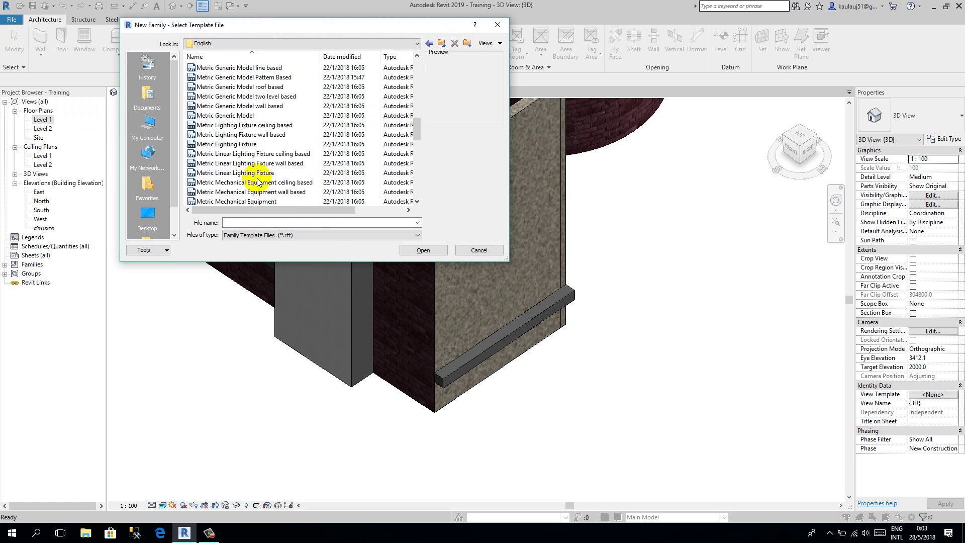
scroll(258, 182, "down", 12)
scroll(238, 154, "up", 5)
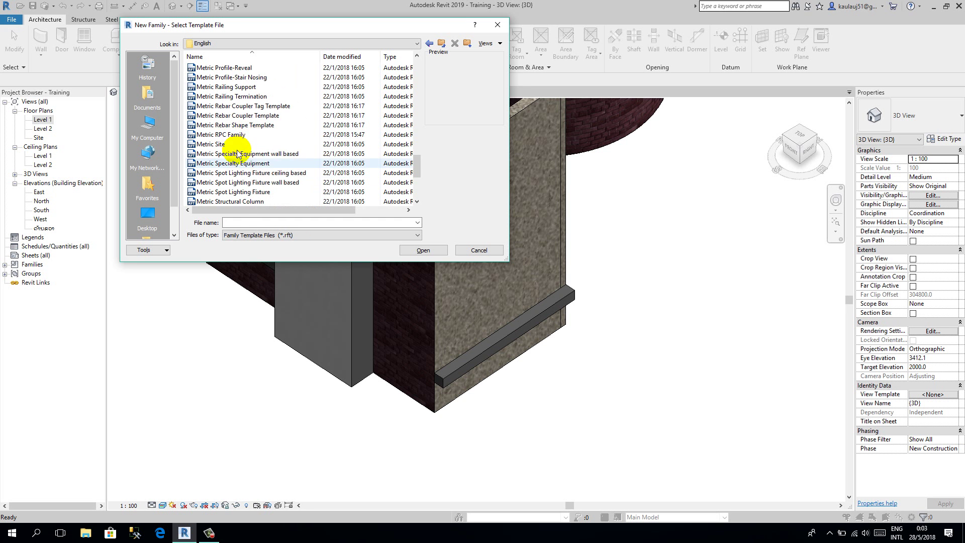
scroll(237, 153, "up", 15)
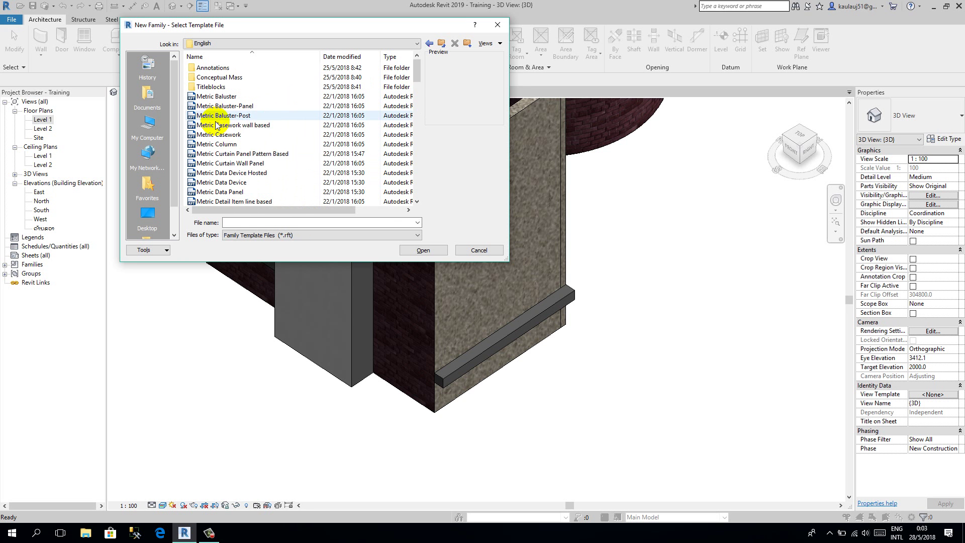
scroll(222, 128, "down", 6)
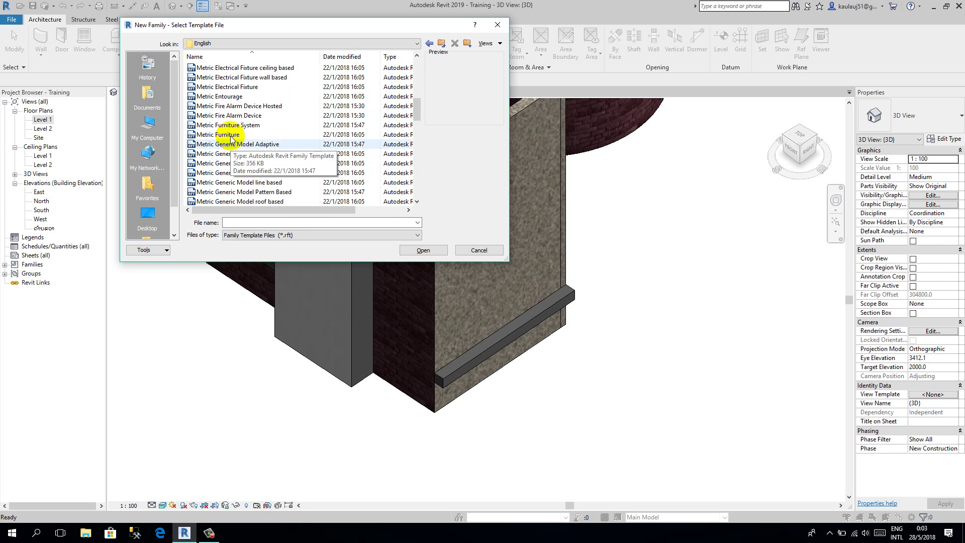
scroll(231, 140, "down", 11)
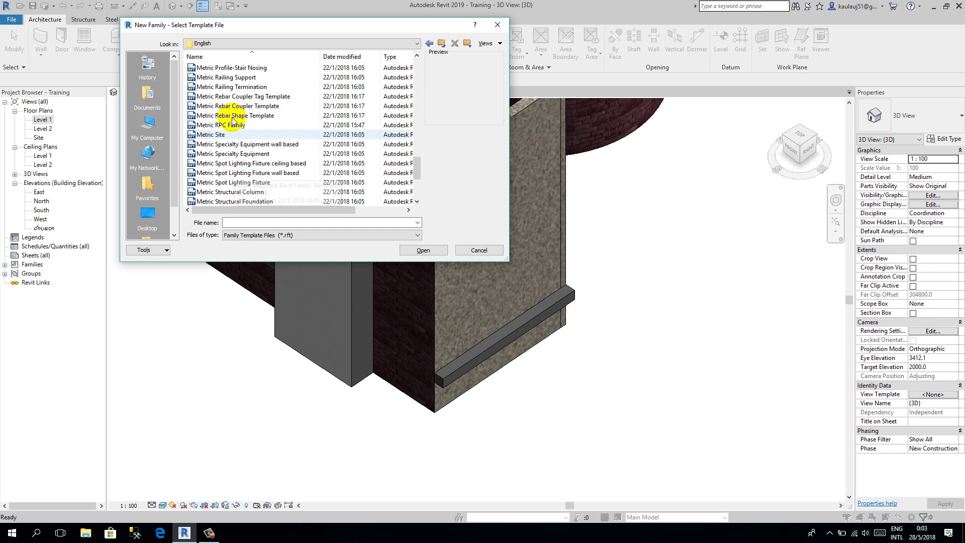
scroll(421, 148, "up", 3)
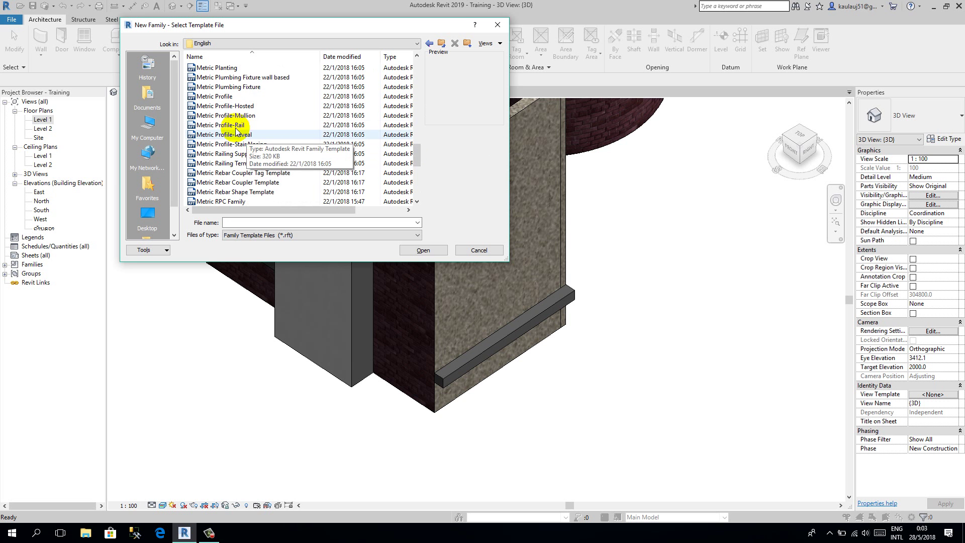
left_click(216, 96)
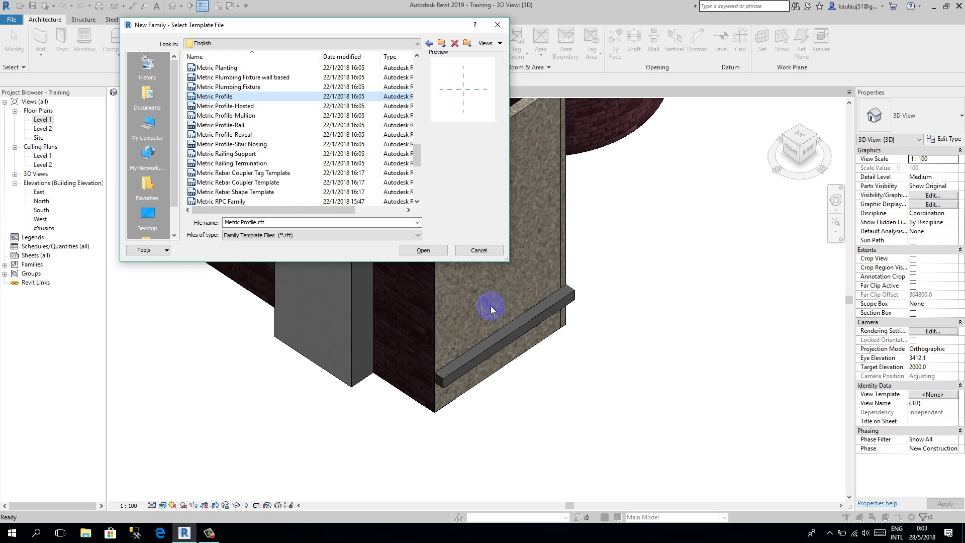
left_click(422, 251)
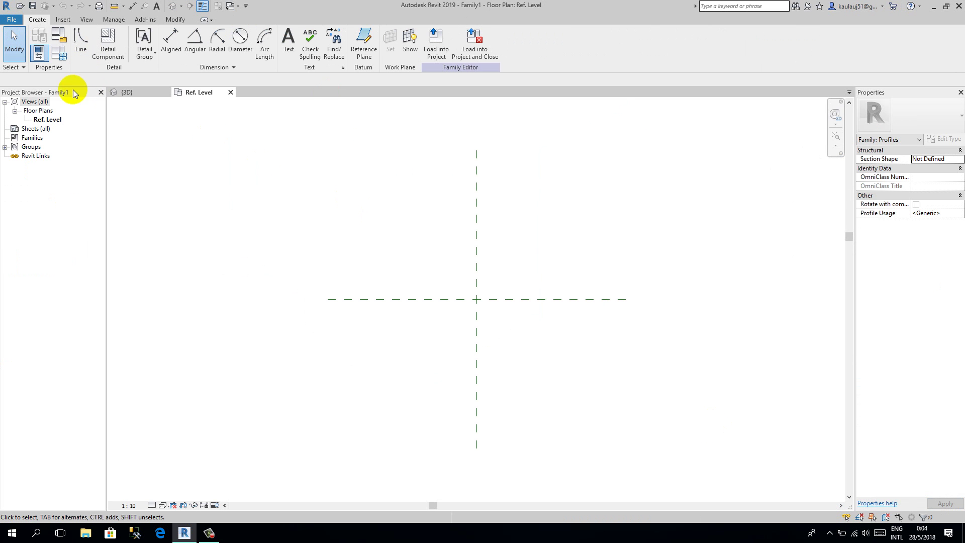
Step: Draw a profile rectangle about 60 mm wide and 360 mm high, upward from the intersection of the reference planes
left_click(82, 46)
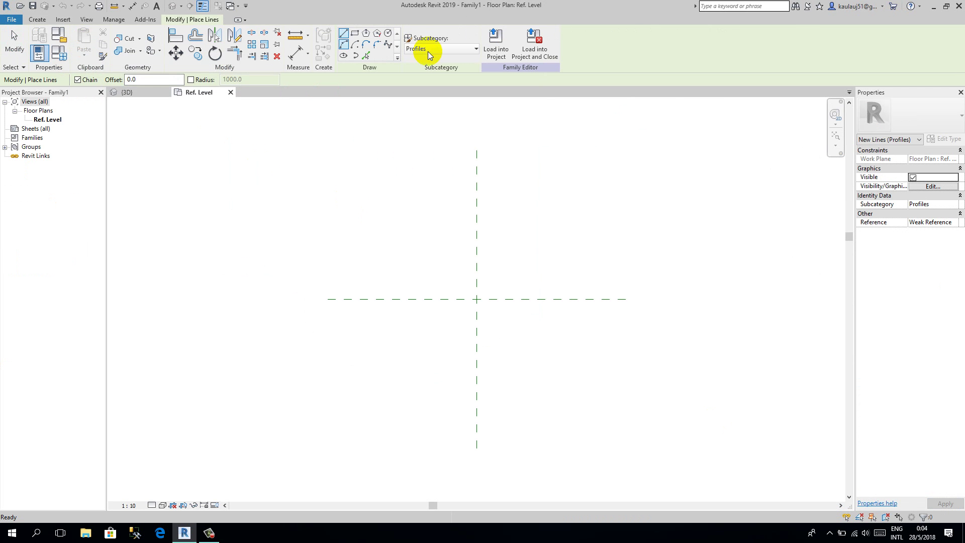
left_click(356, 36)
scroll(477, 307, "up", 3)
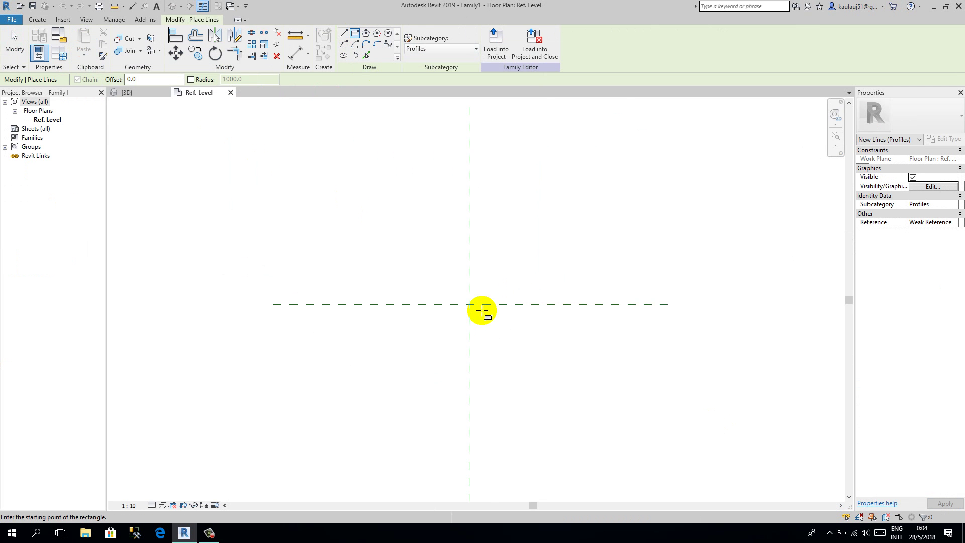
left_click(467, 307)
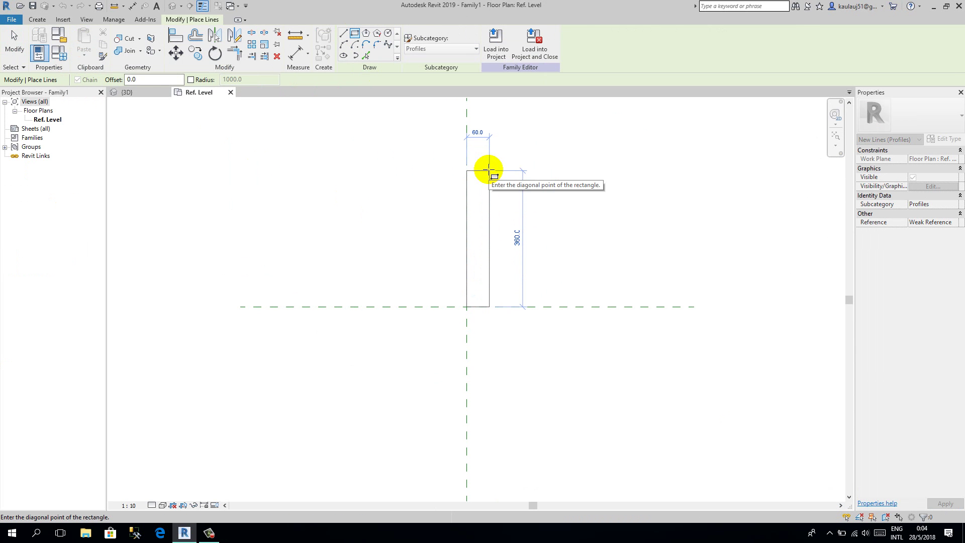
left_click(489, 171)
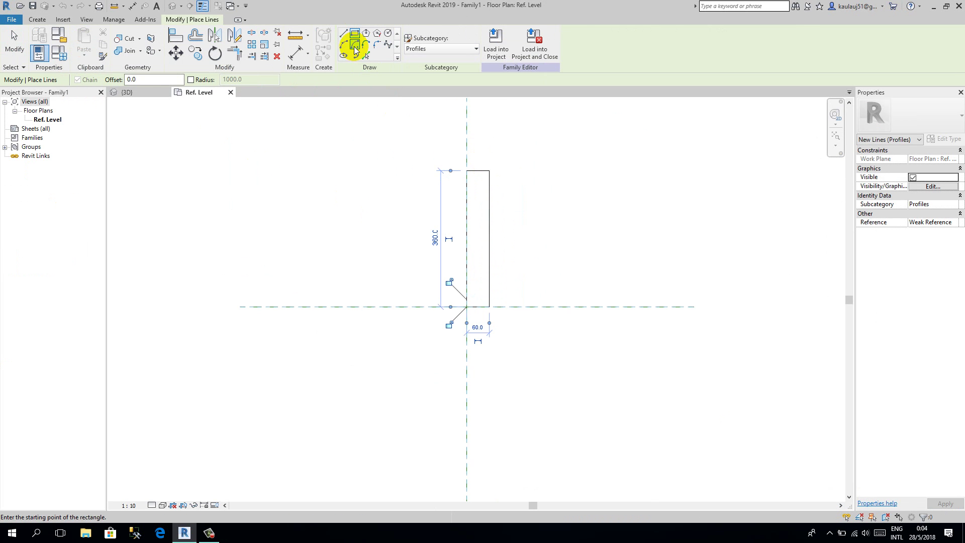
Step: Draw a half-circle arc of about 60 mm radius outward from the lower end of the rectangle's right edge
left_click(345, 45)
scroll(495, 302, "up", 1)
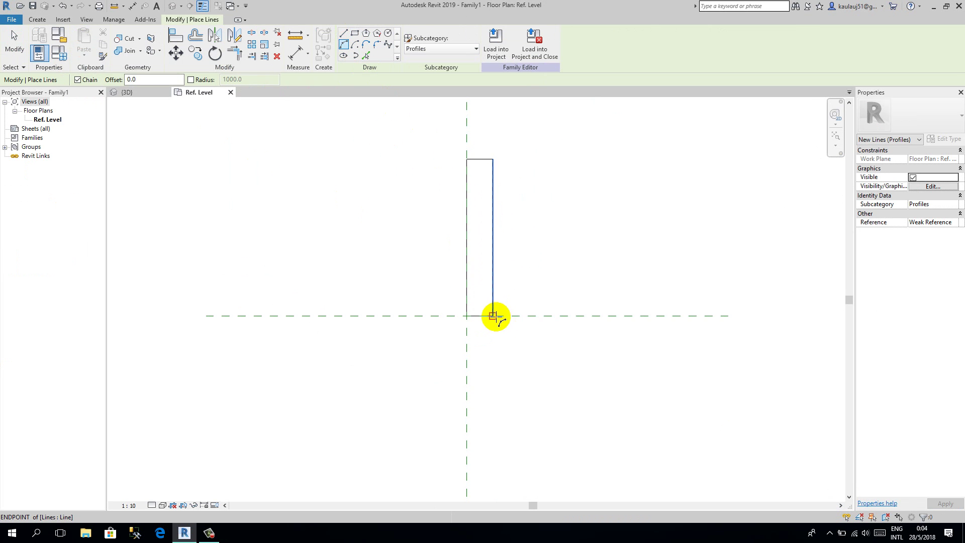
left_click(493, 316)
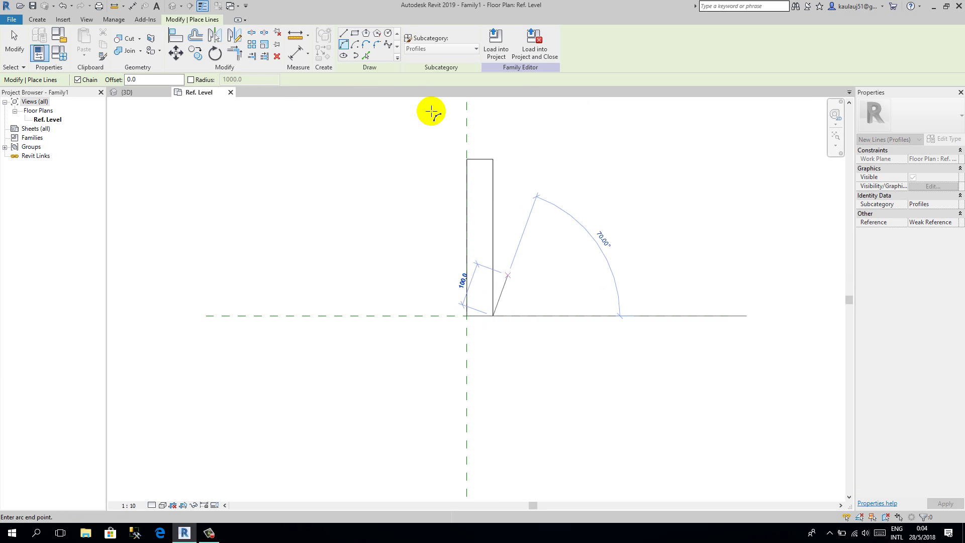
left_click(497, 265)
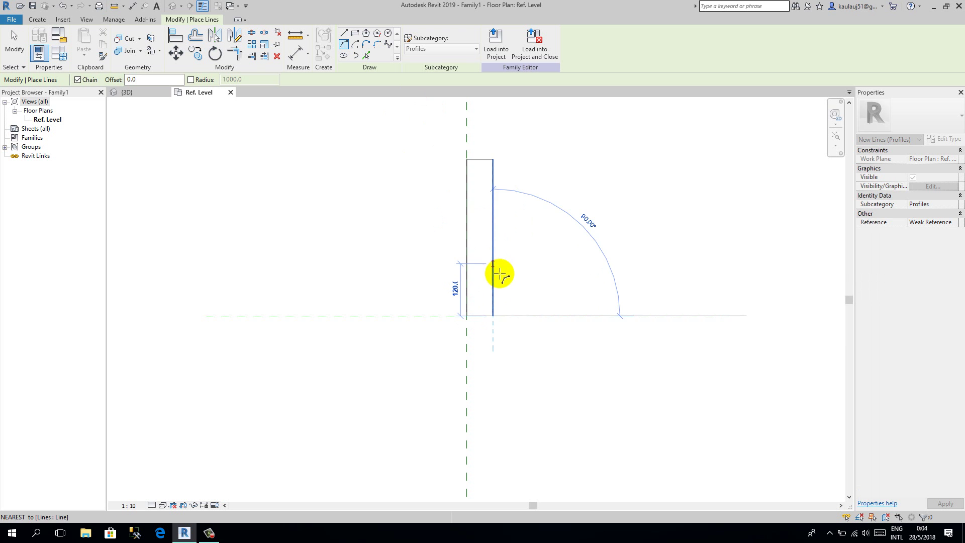
left_click(520, 276)
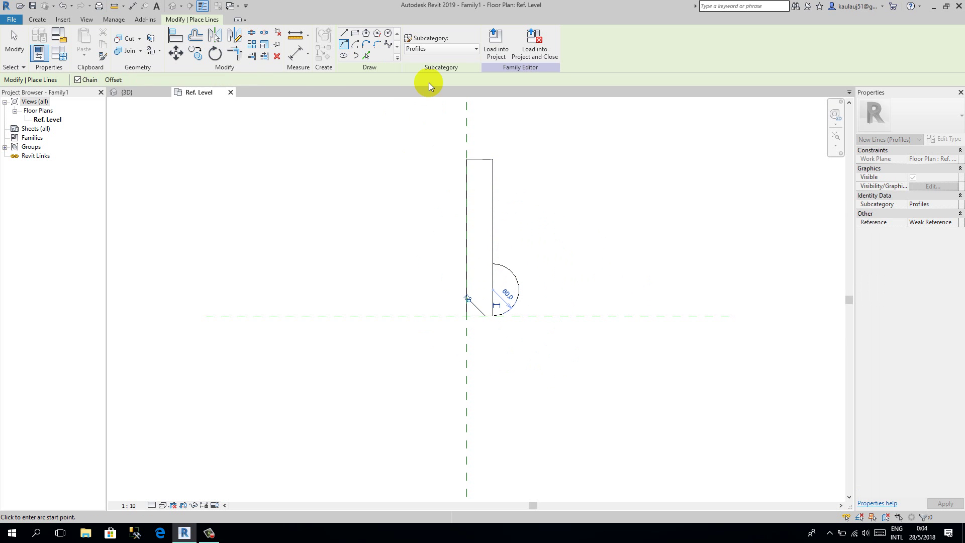
Step: Draw a stepped line from the rectangle's top-right corner: about 20 mm out, 60 down, 40 out, 80 down, 40 out and 160 down
left_click(344, 32)
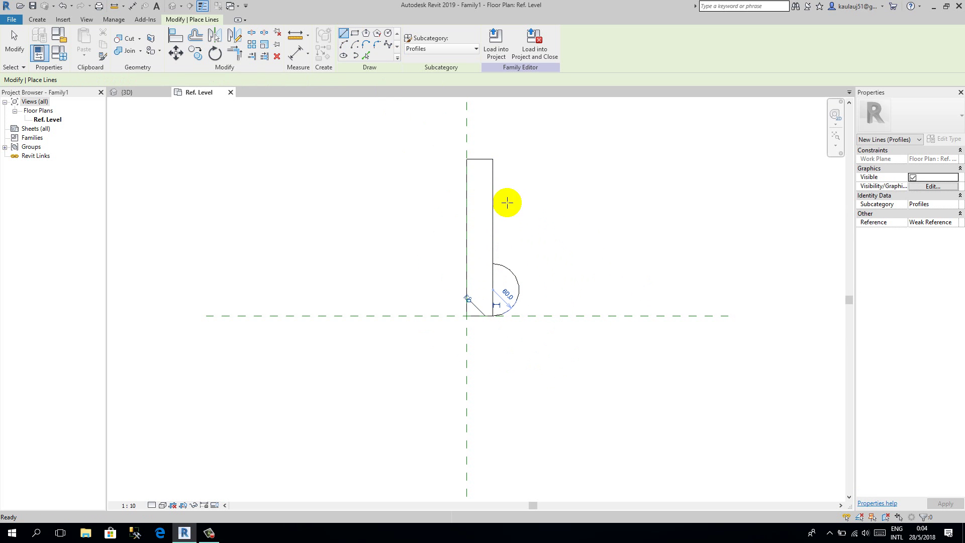
left_click(502, 159)
left_click(502, 185)
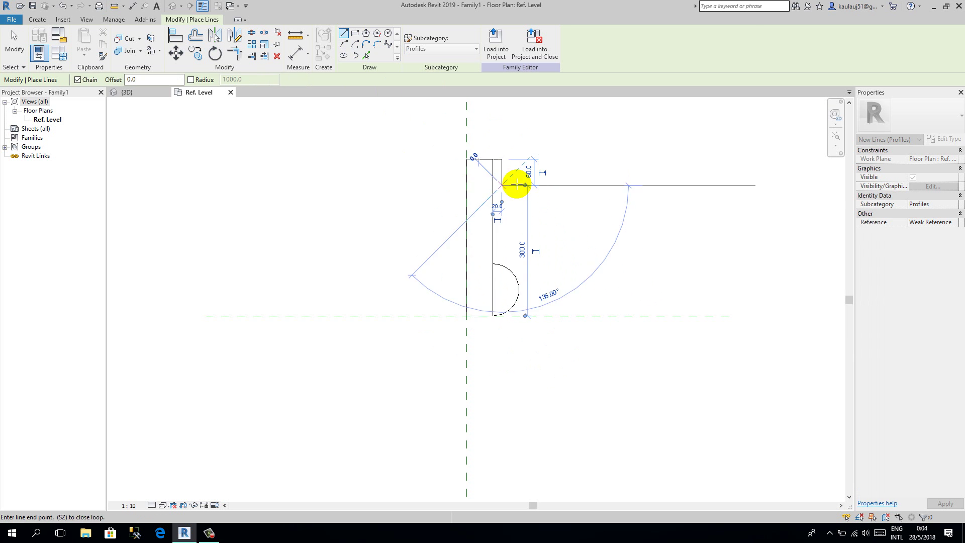
left_click(520, 185)
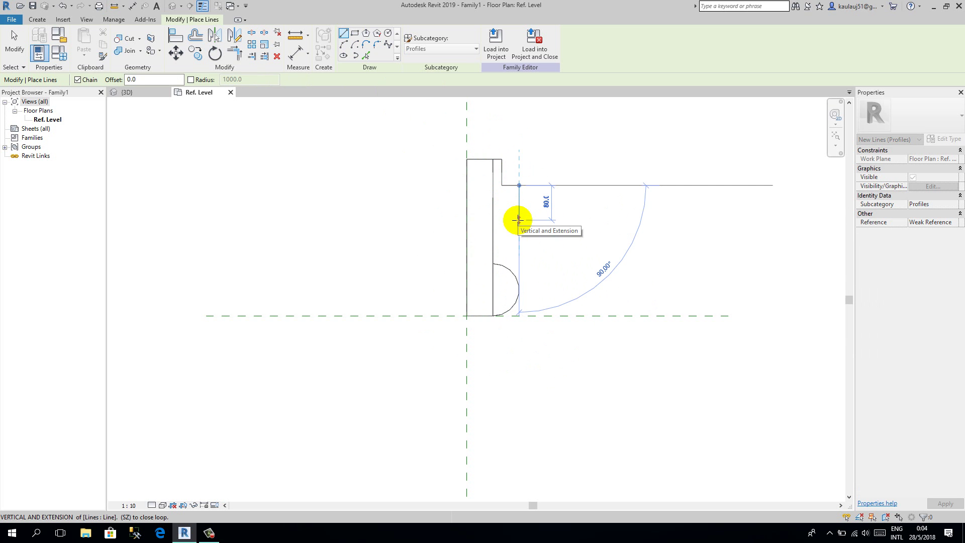
left_click(518, 219)
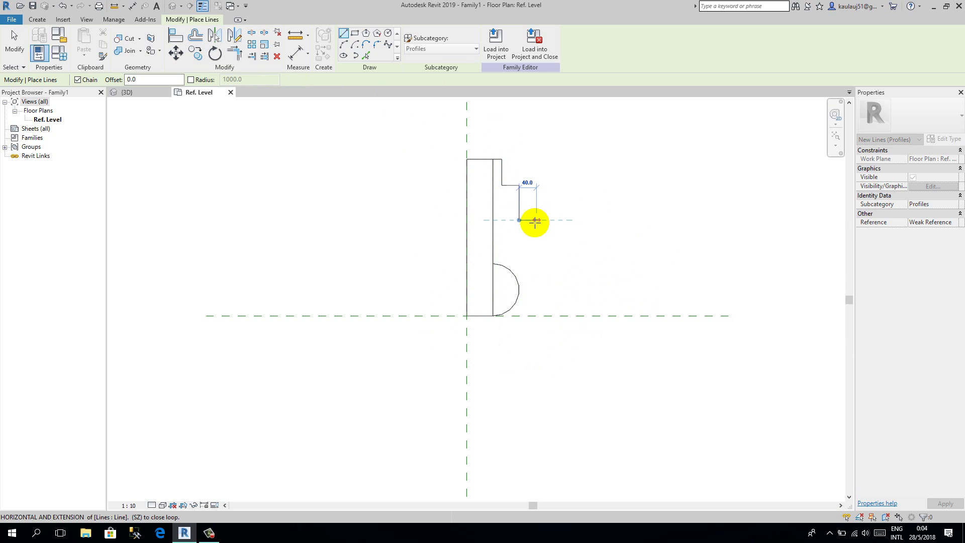
left_click(536, 220)
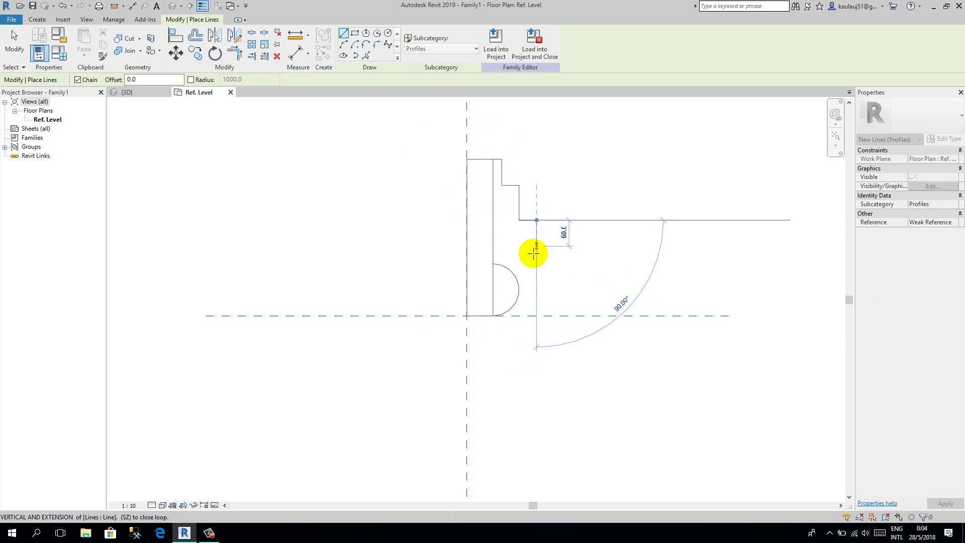
left_click(537, 290)
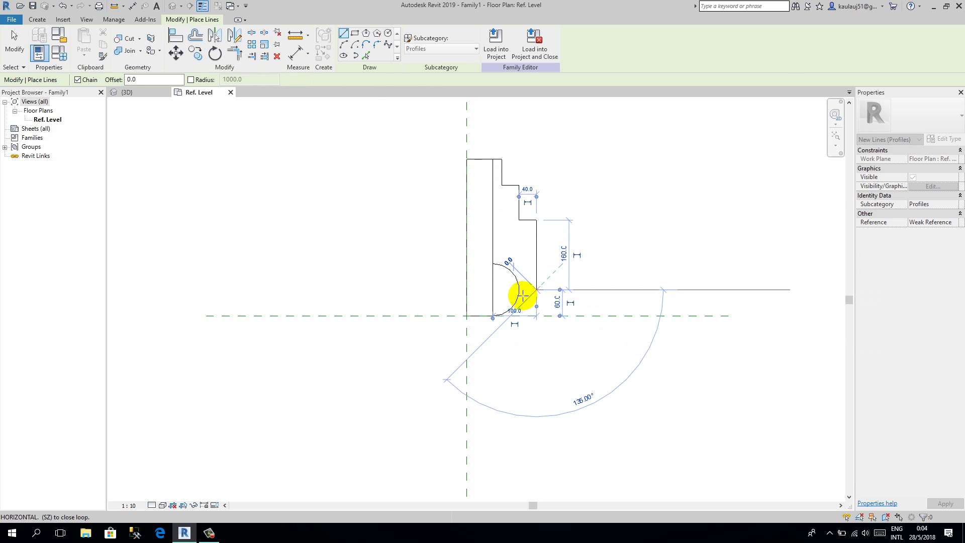
Step: Join the stepped line's lower end to the rectangle's bottom-right corner with an arc, and delete the inner half-circle and vertical line
left_click(344, 46)
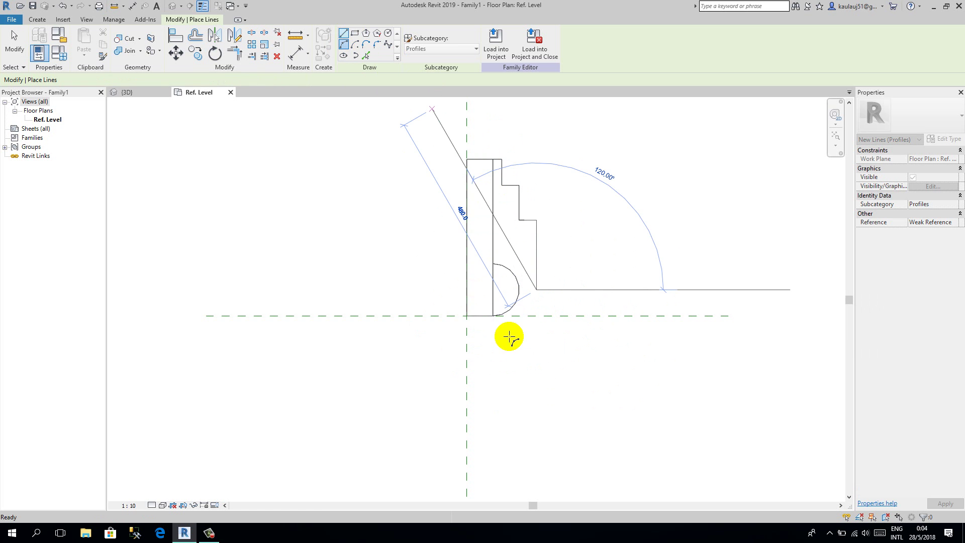
left_click(521, 297)
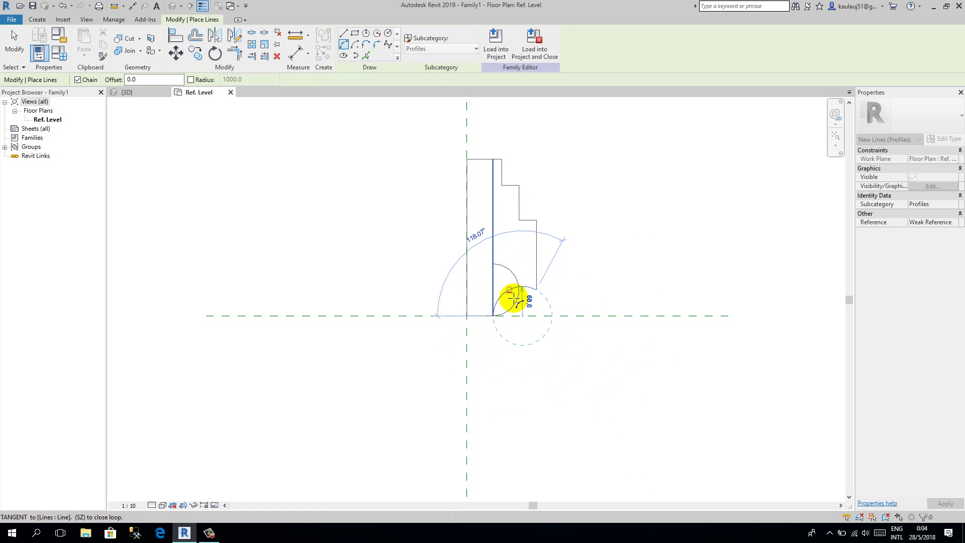
left_click(522, 297)
key("Escape")
key("Escape")
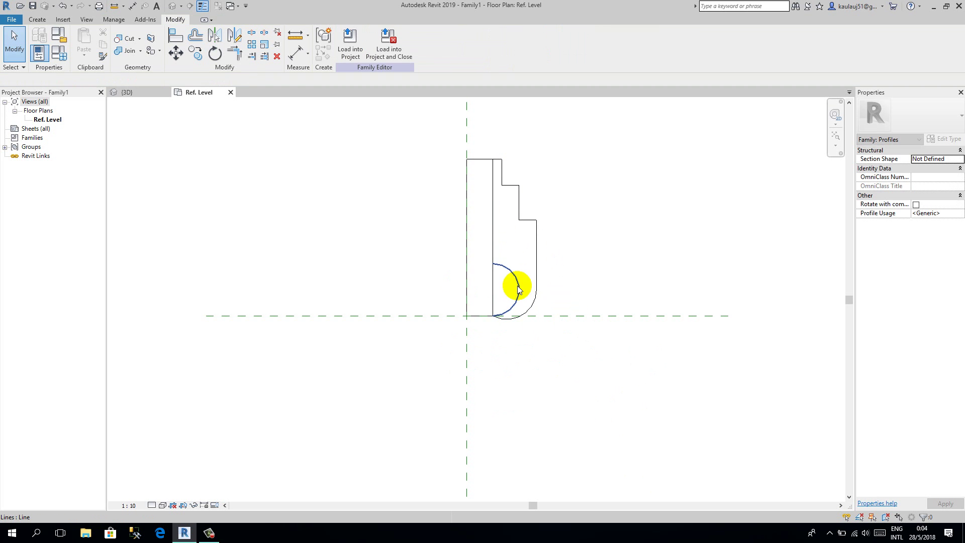
left_click(518, 288)
key("Delete")
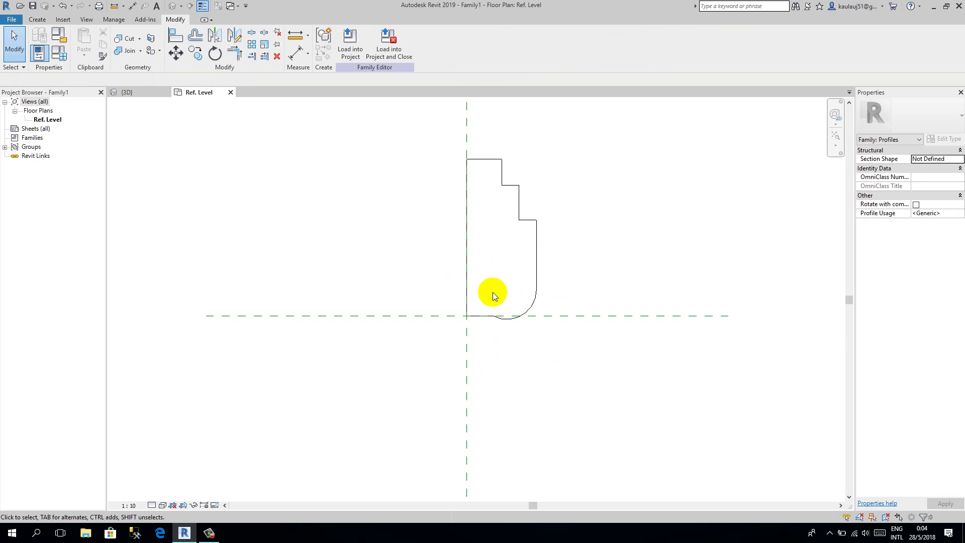
Step: Move the profile's upper step edge to about 35 mm below the top and the lower step edge to about 50 mm below that
scroll(503, 335, "up", 3)
scroll(524, 327, "down", 5)
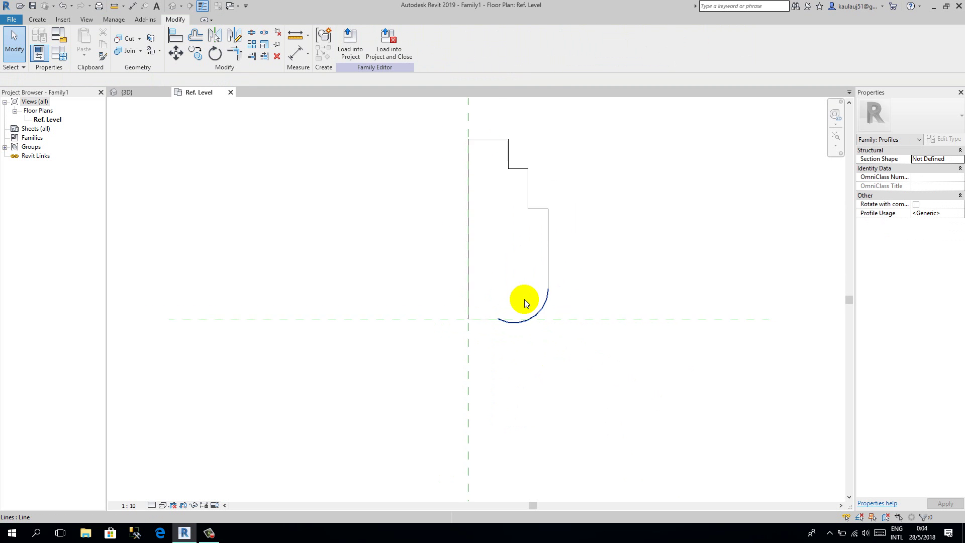
scroll(518, 224, "up", 3)
scroll(530, 249, "up", 2)
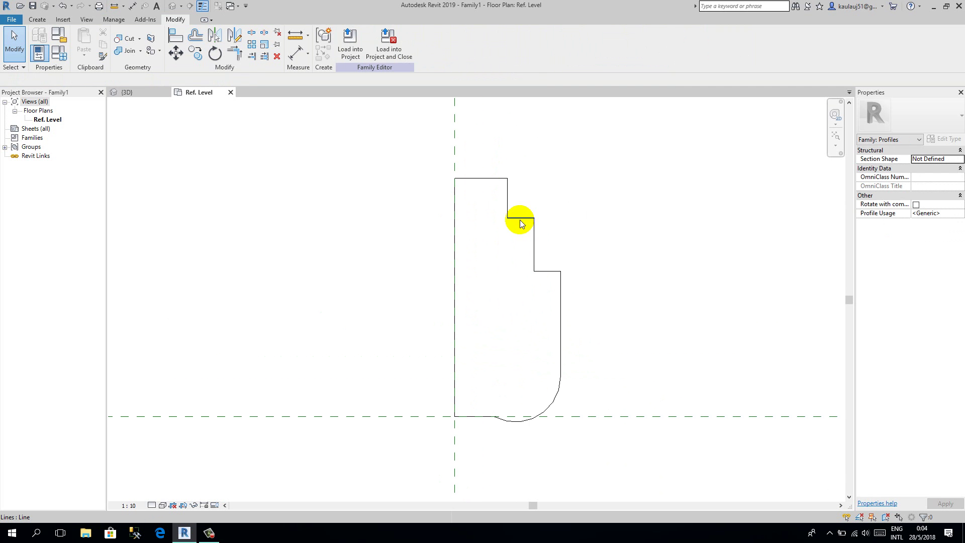
left_click(519, 202)
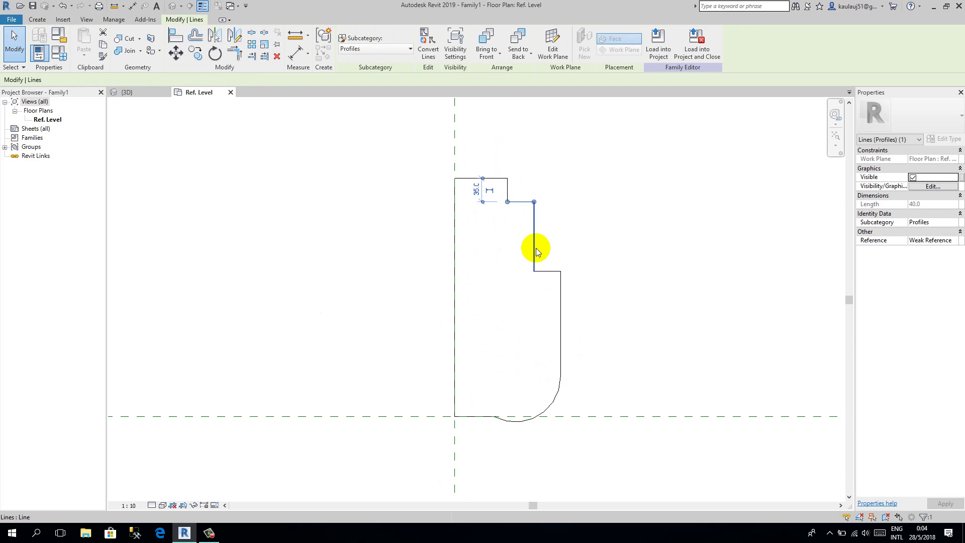
left_click_drag(550, 272, 550, 237)
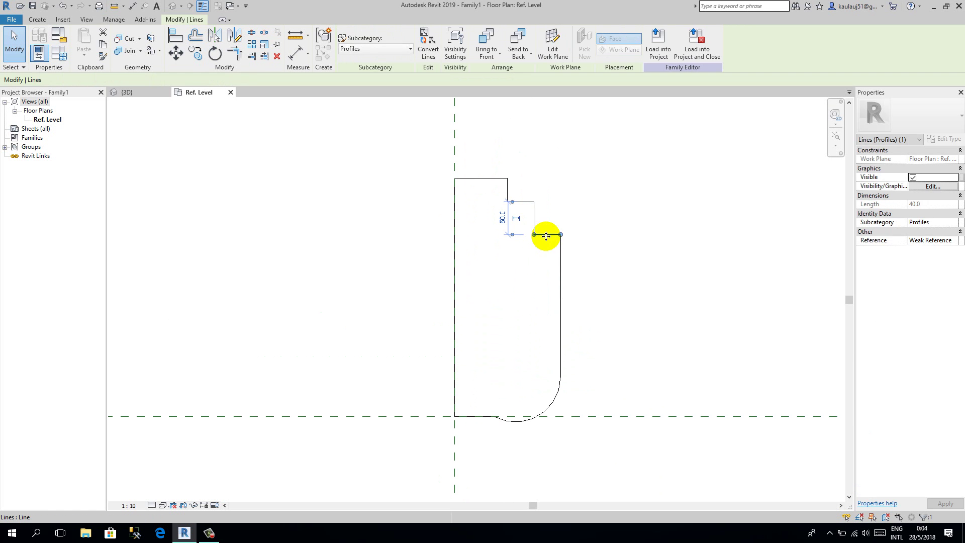
left_click(483, 297)
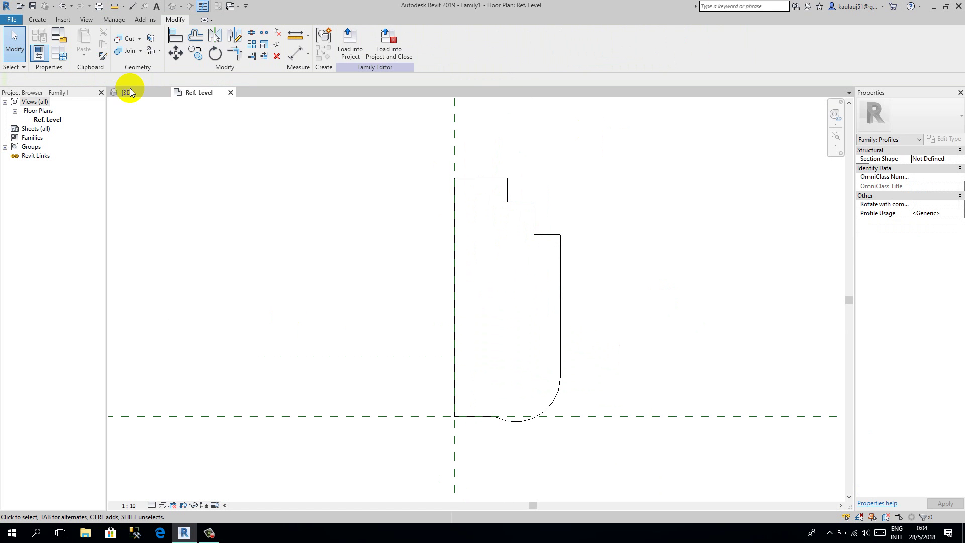
Step: Save the profile family as sweep wall and load it into the Training project
left_click(32, 5)
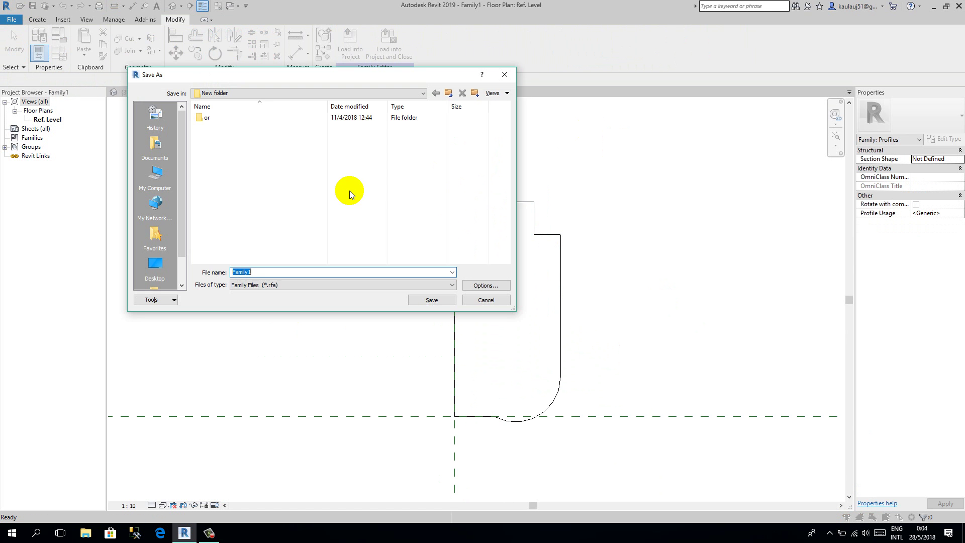
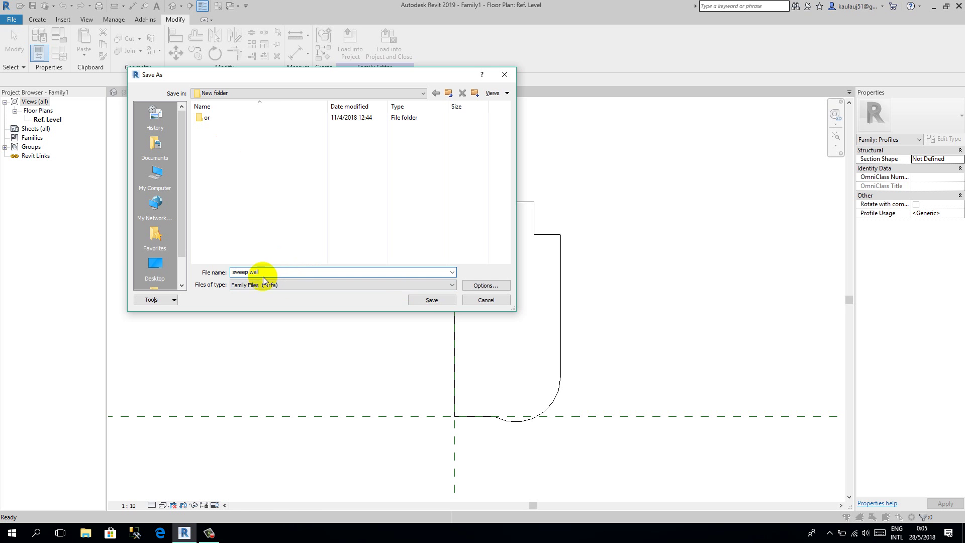
left_click(418, 301)
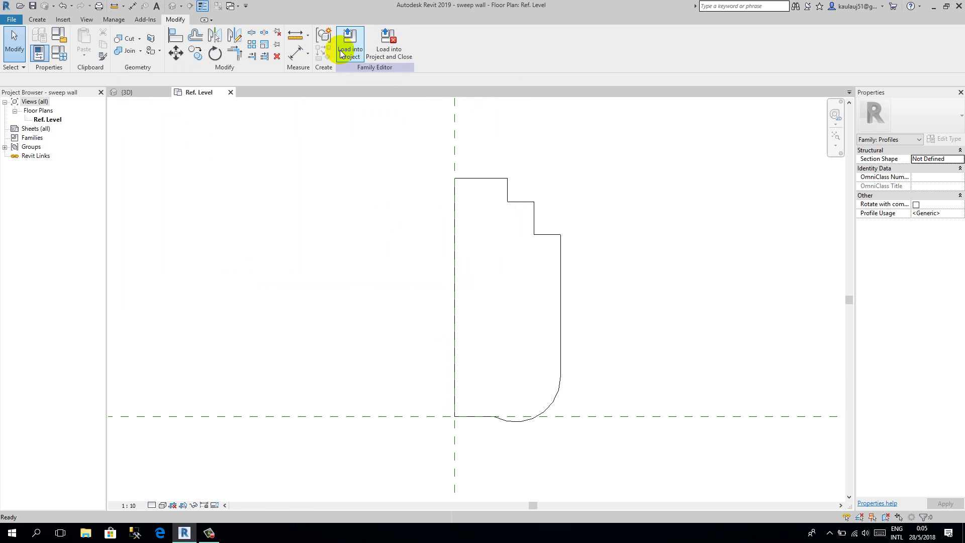
left_click(351, 46)
left_click(412, 203)
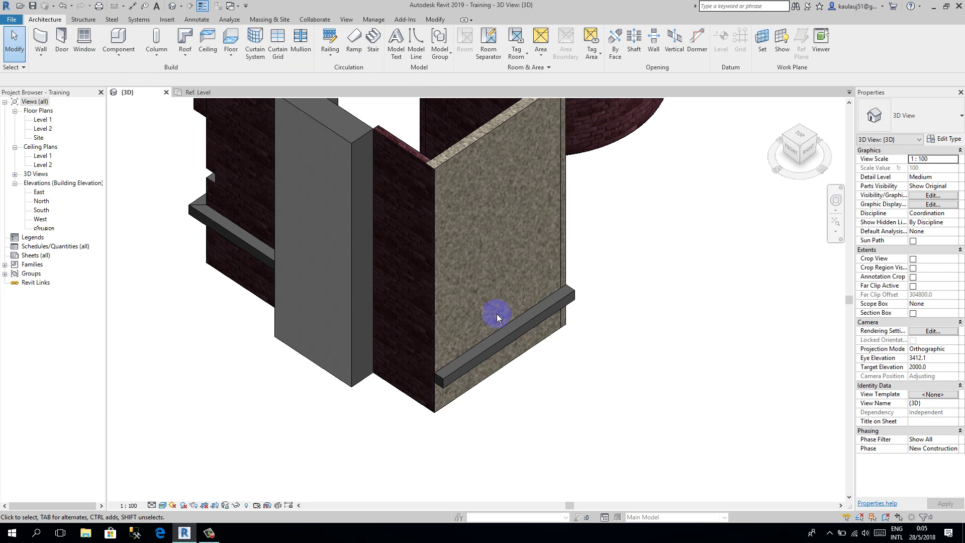
Step: Change the profile of the Brick wall - 75 mm type's wall sweep to sweep wall
left_click(479, 142)
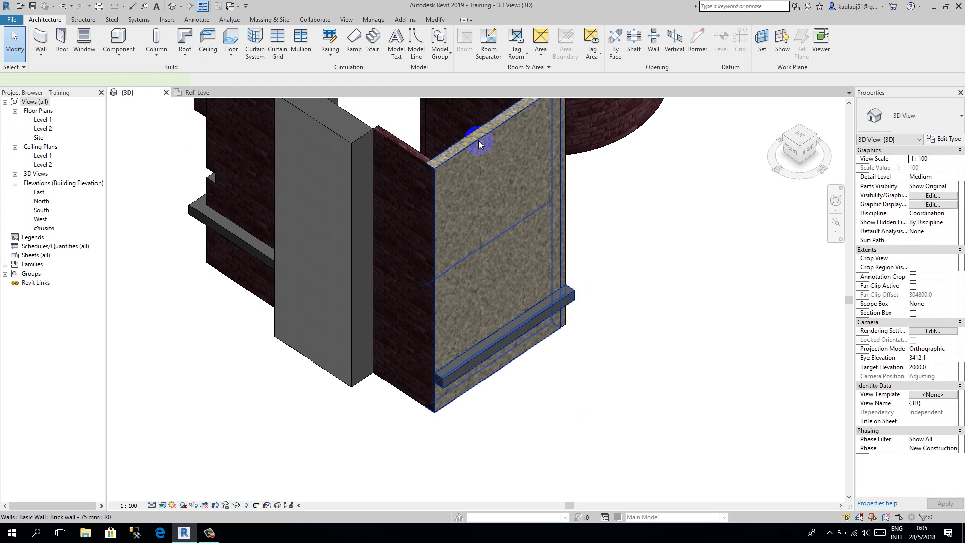
left_click(948, 139)
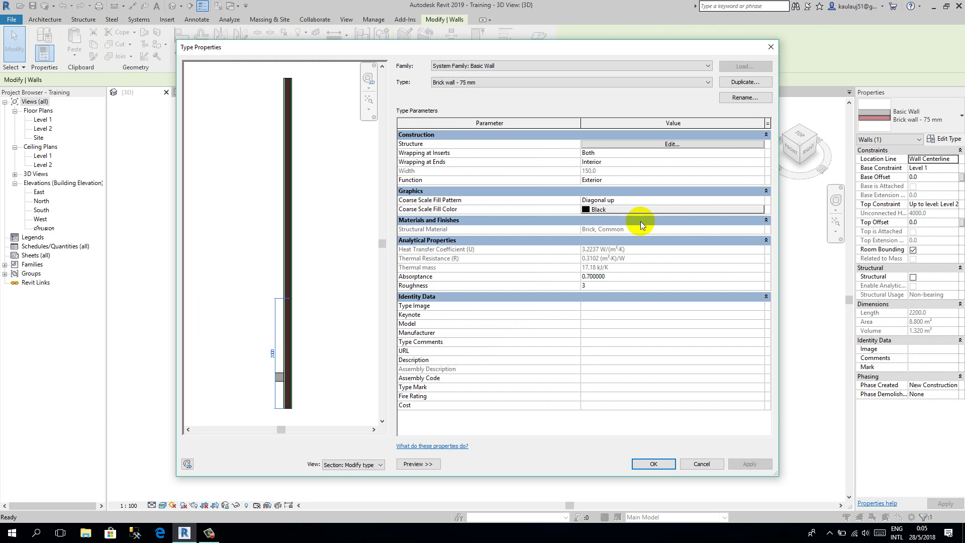
left_click(608, 145)
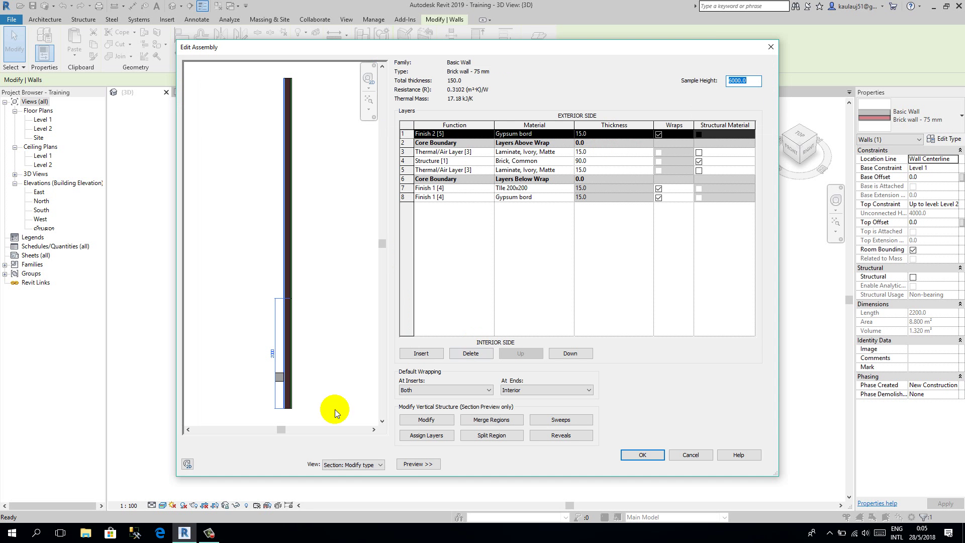
left_click(561, 419)
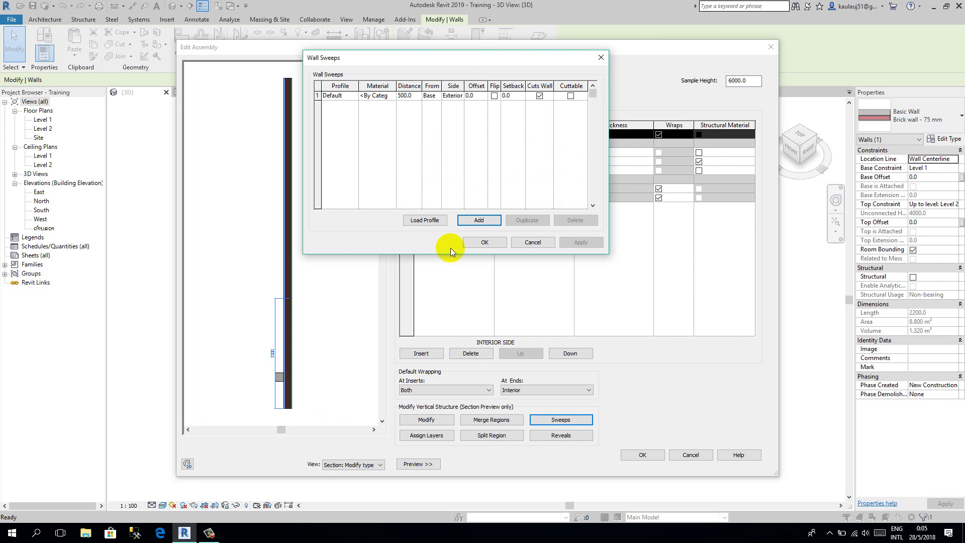
left_click(350, 96)
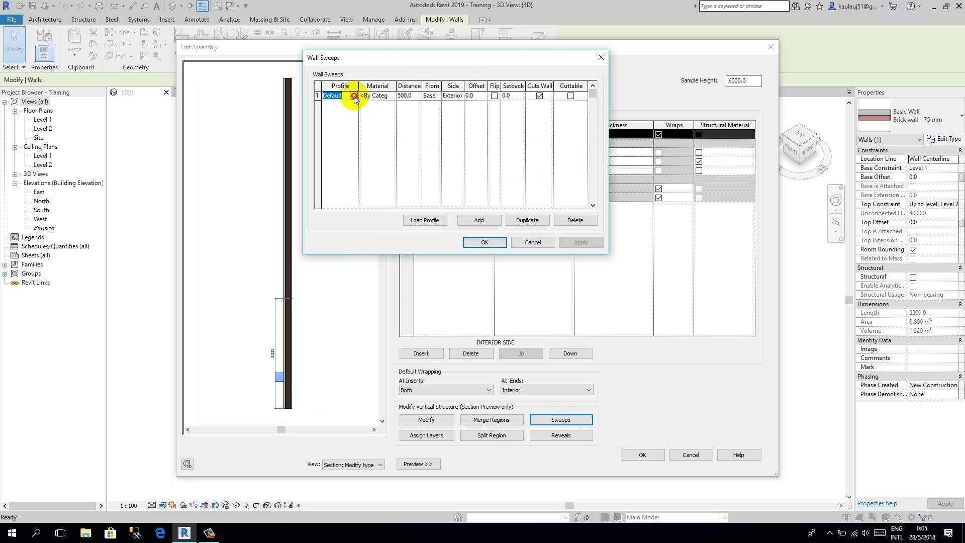
left_click(354, 96)
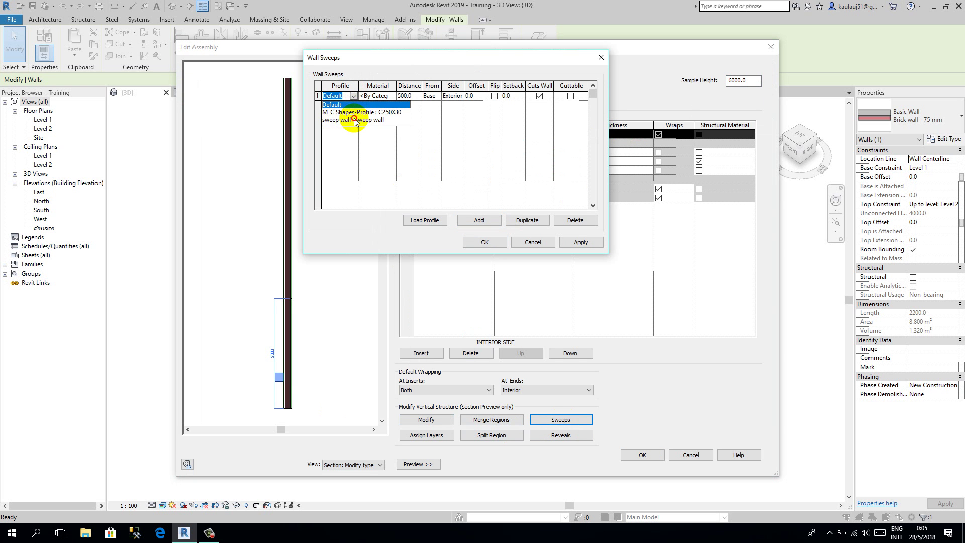
left_click(354, 120)
left_click(581, 242)
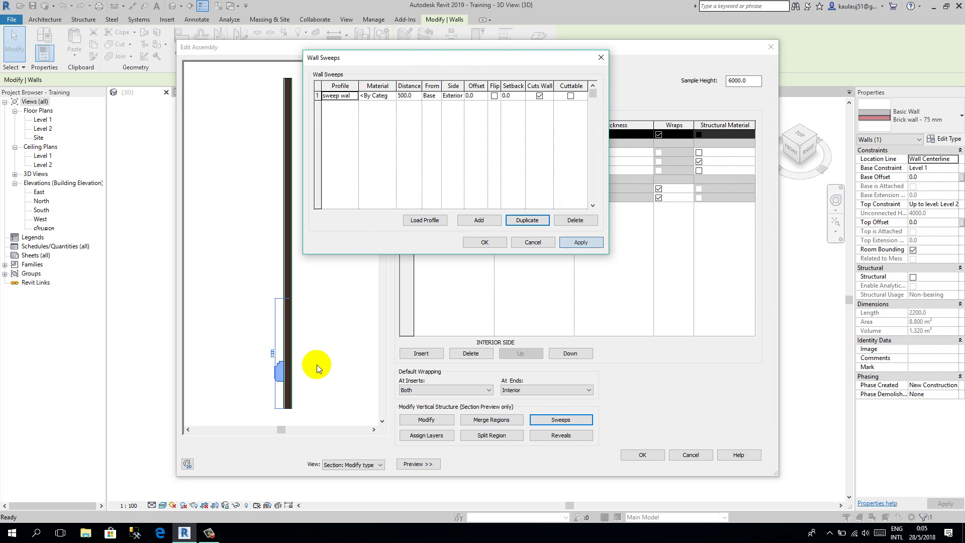
left_click(486, 242)
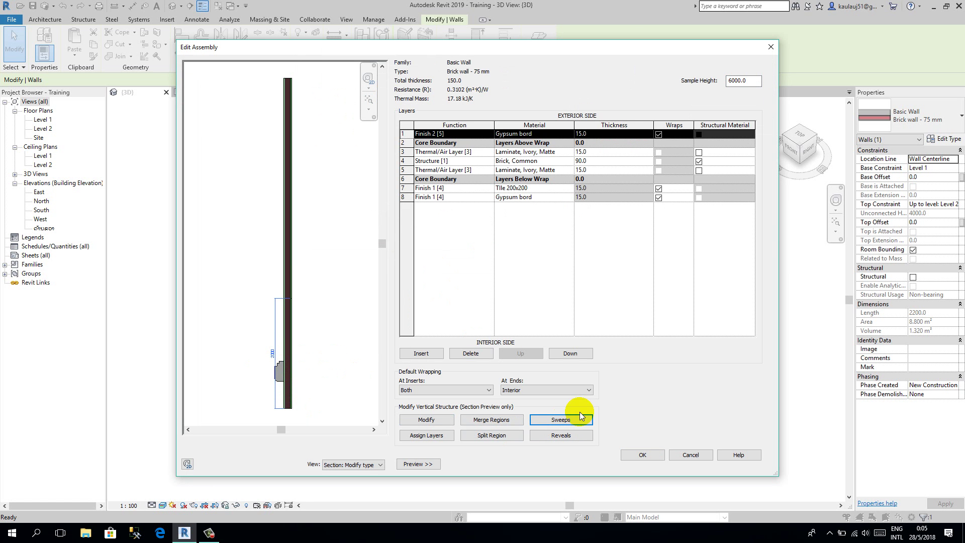
left_click(640, 454)
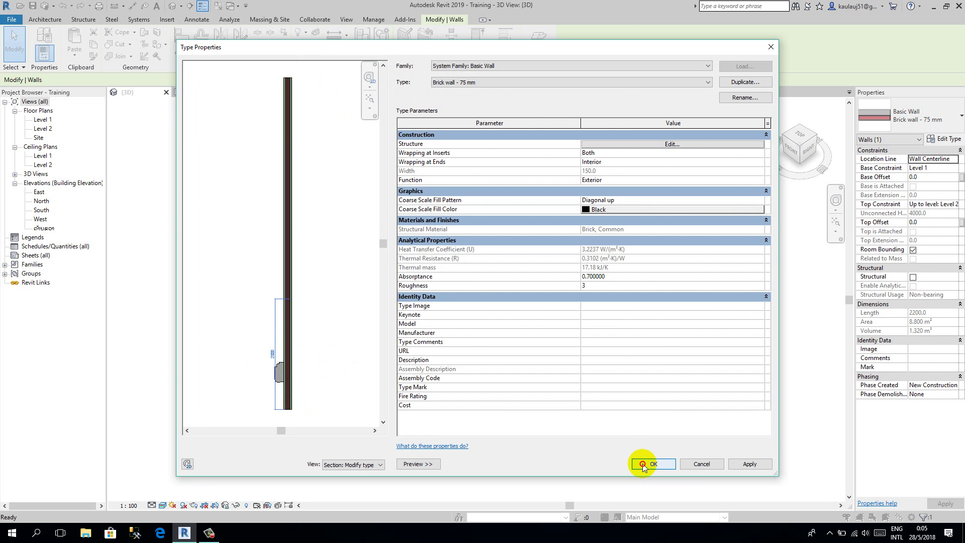
left_click(644, 464)
left_click(599, 431)
Step: Assign the Wood - Firring material to the wall sweep in the Brick wall - 75 mm type
middle_click_drag(599, 432, 668, 147, "shift")
scroll(668, 146, "up", 4)
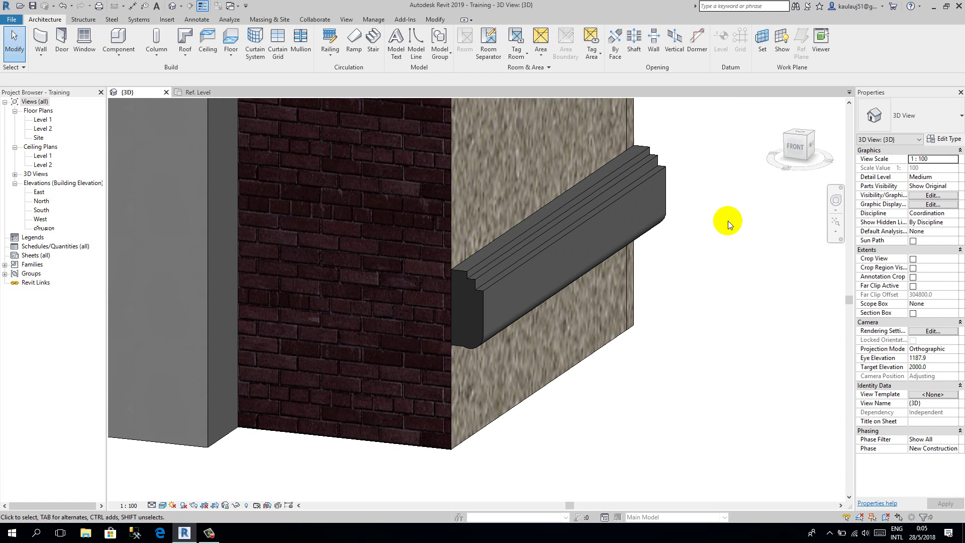
middle_click_drag(728, 221, 640, 255)
left_click(604, 204)
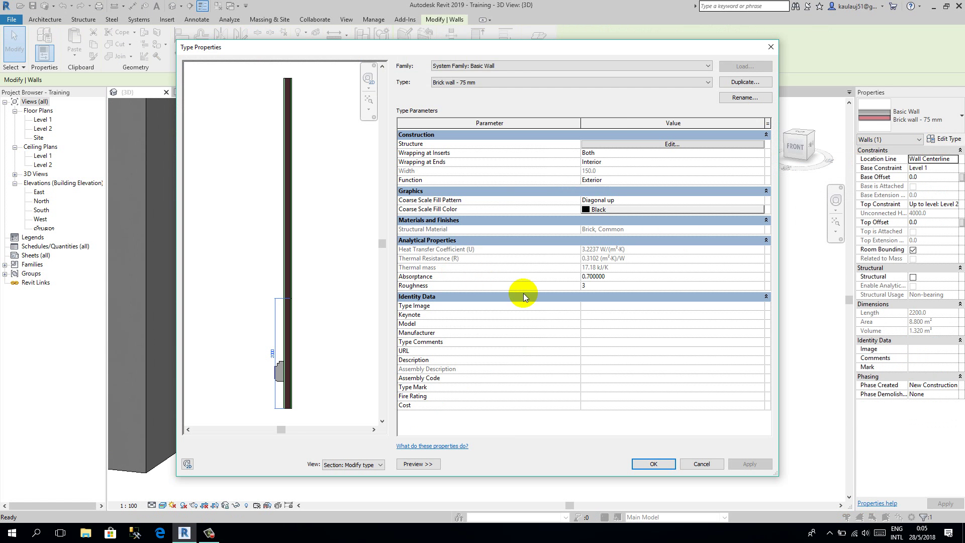
left_click(640, 143)
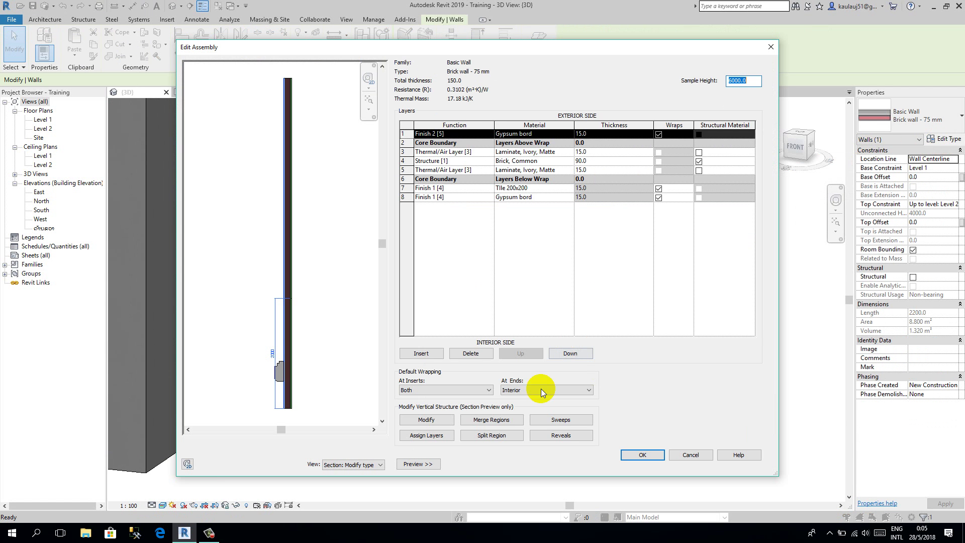
left_click(563, 421)
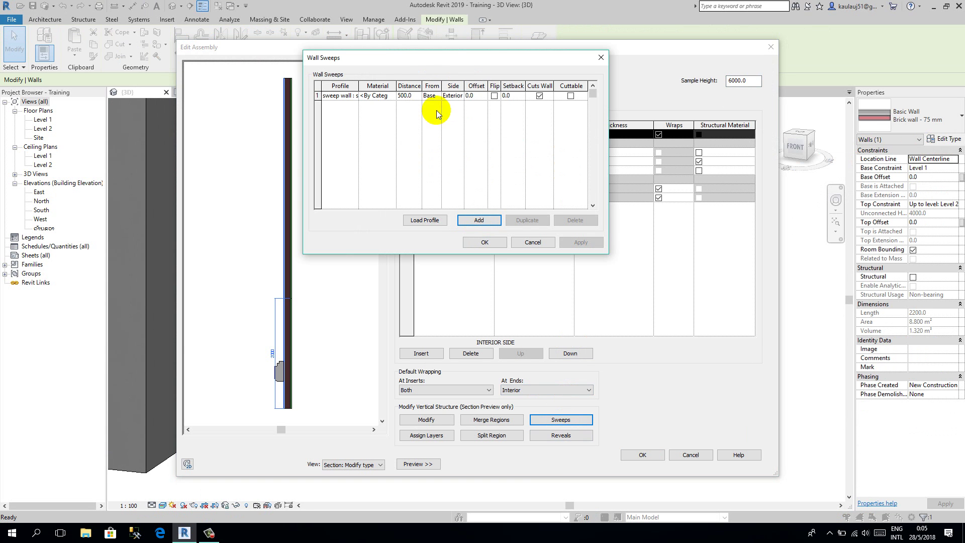
left_click(391, 96)
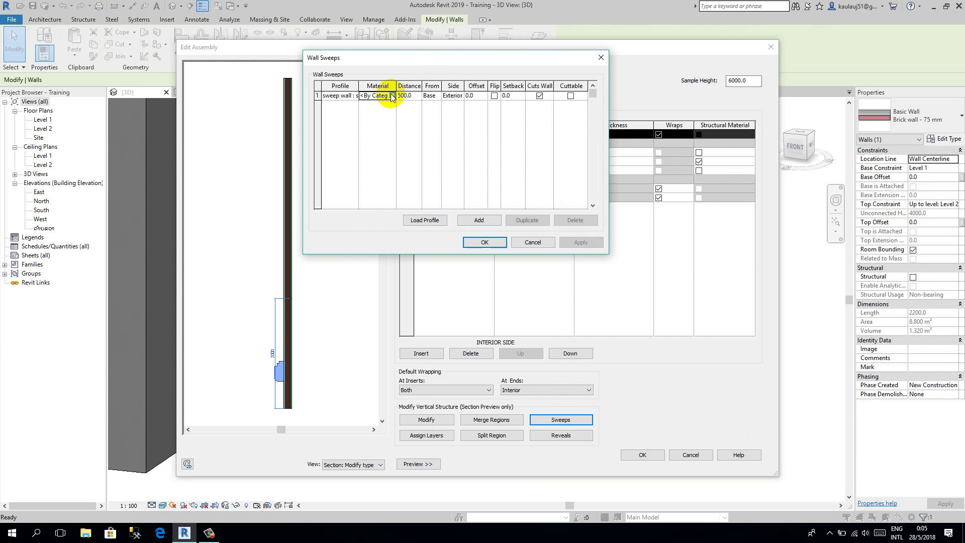
left_click(392, 96)
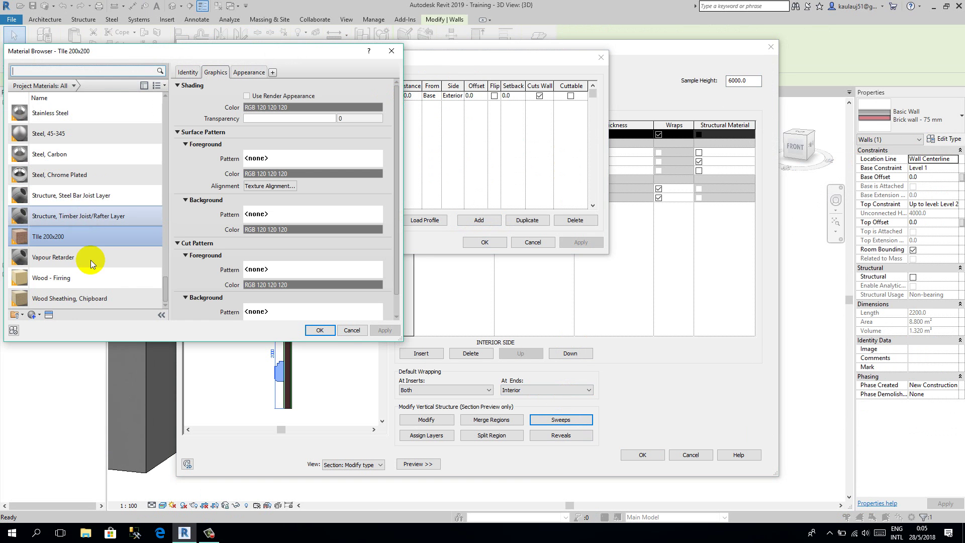
left_click(72, 279)
left_click(320, 330)
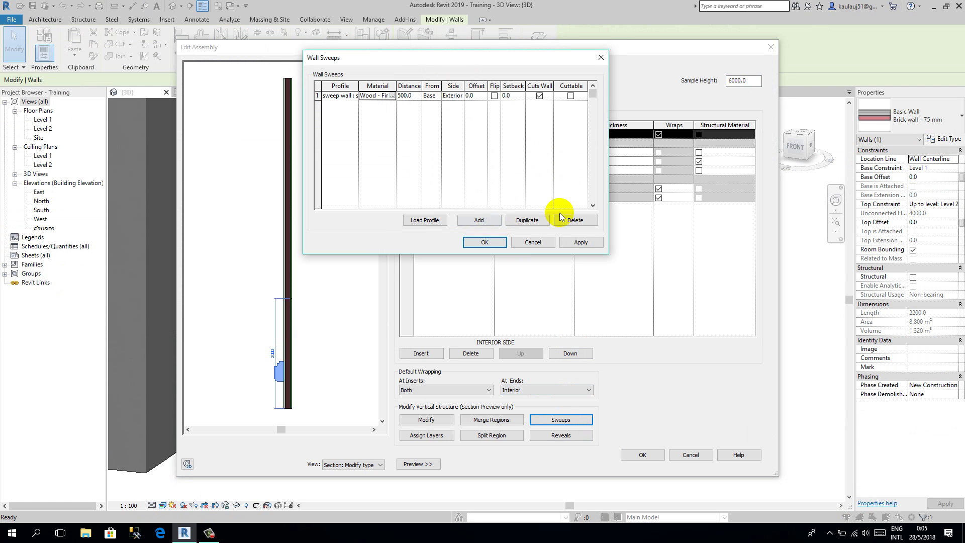
left_click(482, 243)
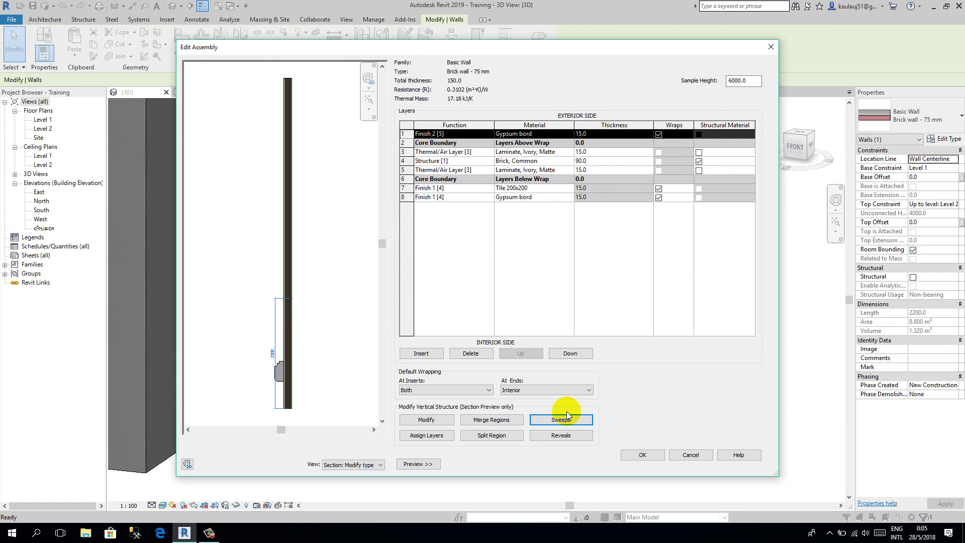
left_click(648, 456)
left_click(647, 458)
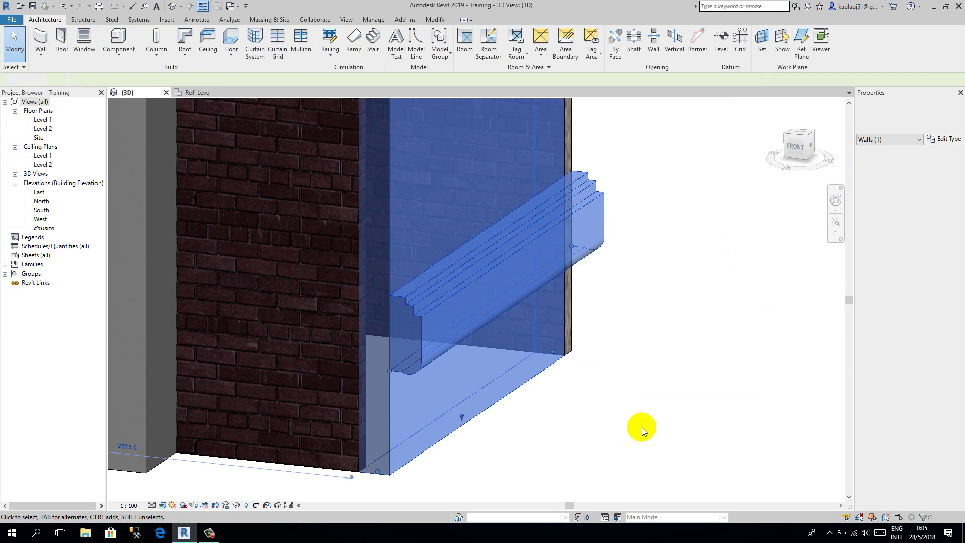
left_click(641, 427)
Step: Select the Brick wall - 75 mm wall in the 3D view and open the Level 1 floor plan
middle_click_drag(544, 345, 455, 315, "shift")
scroll(366, 203, "down", 5)
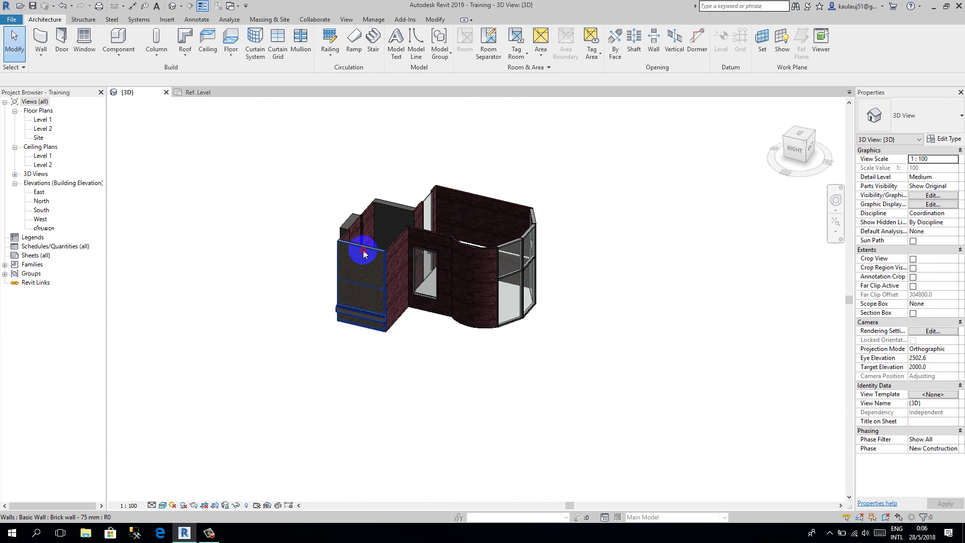
left_click(364, 253)
double_click(43, 119)
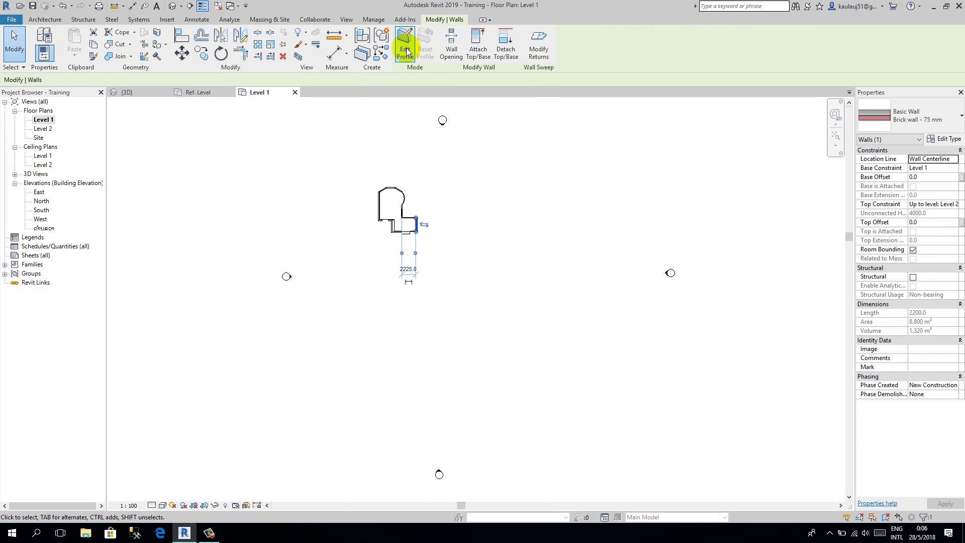
Step: Draw a closed L-shaped loop of Brick wall - 75 mm walls, about 9 m wide at its base, beside the existing building
key("w")
key("a")
scroll(469, 243, "up", 2)
left_click(447, 300)
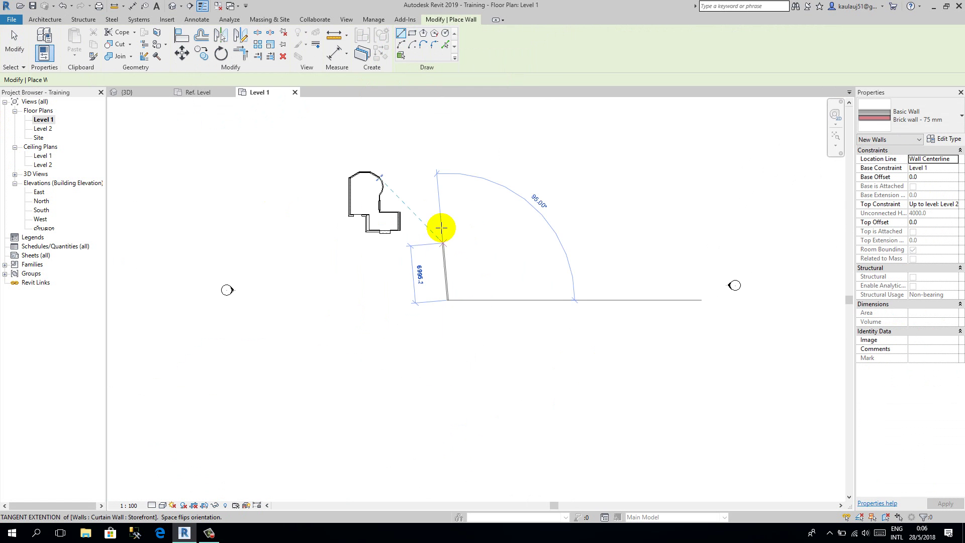
left_click(446, 230)
left_click(483, 229)
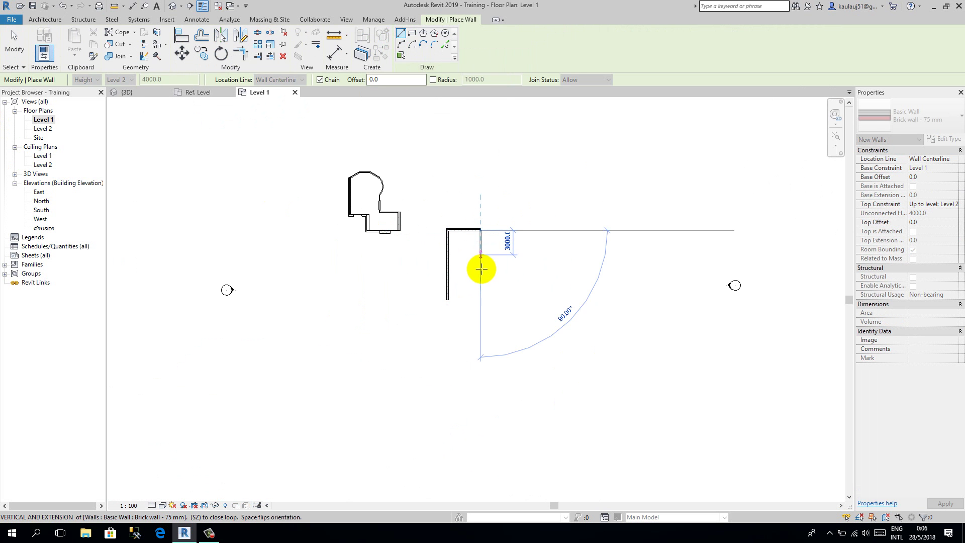
left_click(508, 269)
left_click(524, 320)
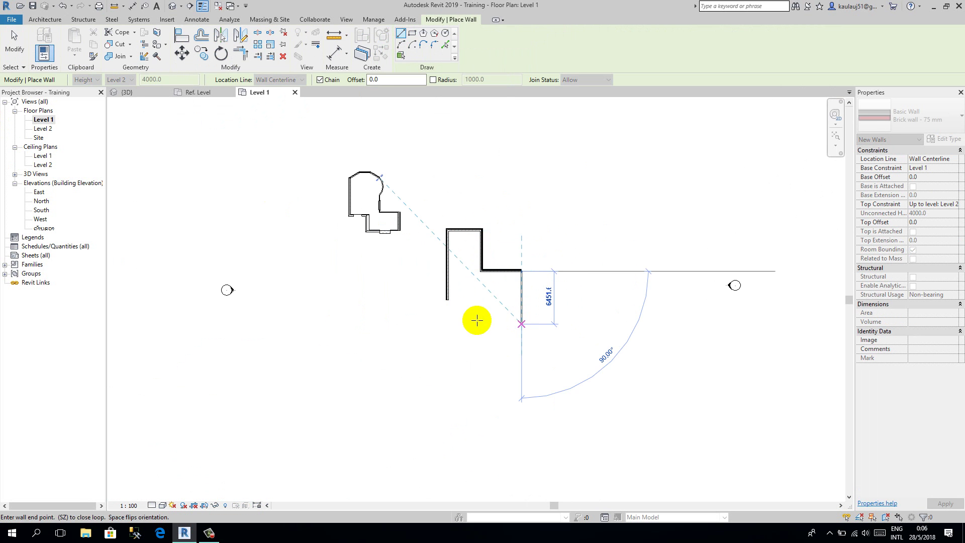
left_click(523, 324)
left_click(449, 325)
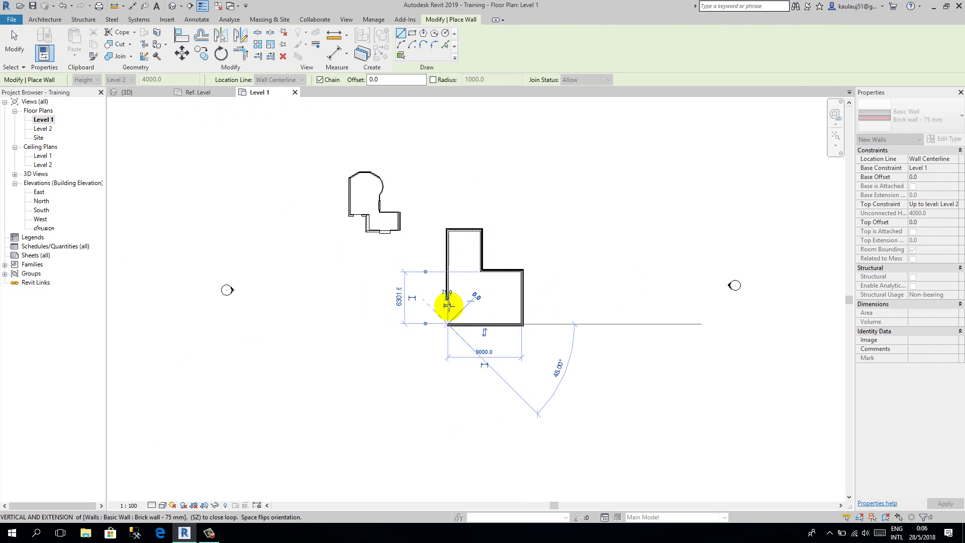
left_click(447, 300)
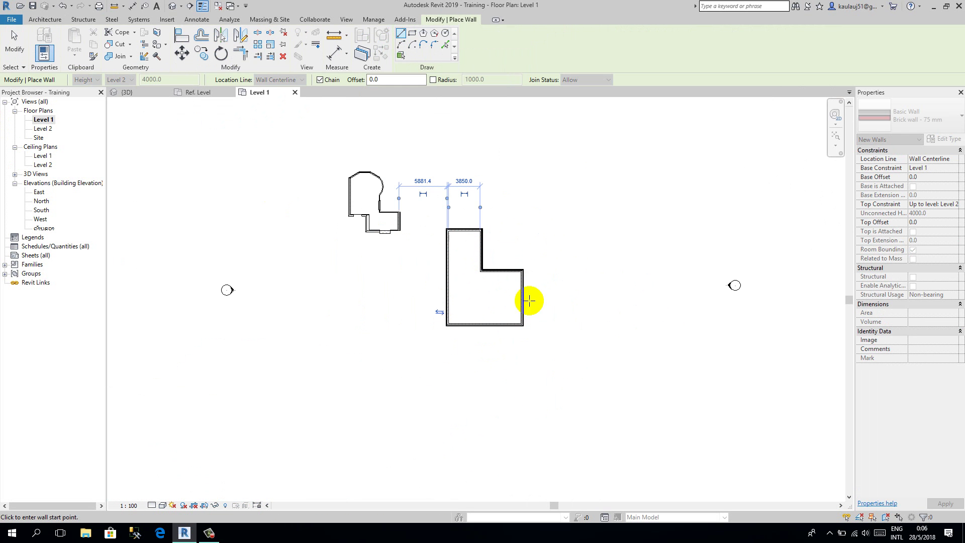
Step: Examine the new L-shaped walls in 3D, checking the split interior finish and how the exterior sweep runs around the corners
left_click(173, 6)
middle_click_drag(408, 288, 242, 233, "shift")
key("Escape")
key("Escape")
scroll(255, 251, "up", 6)
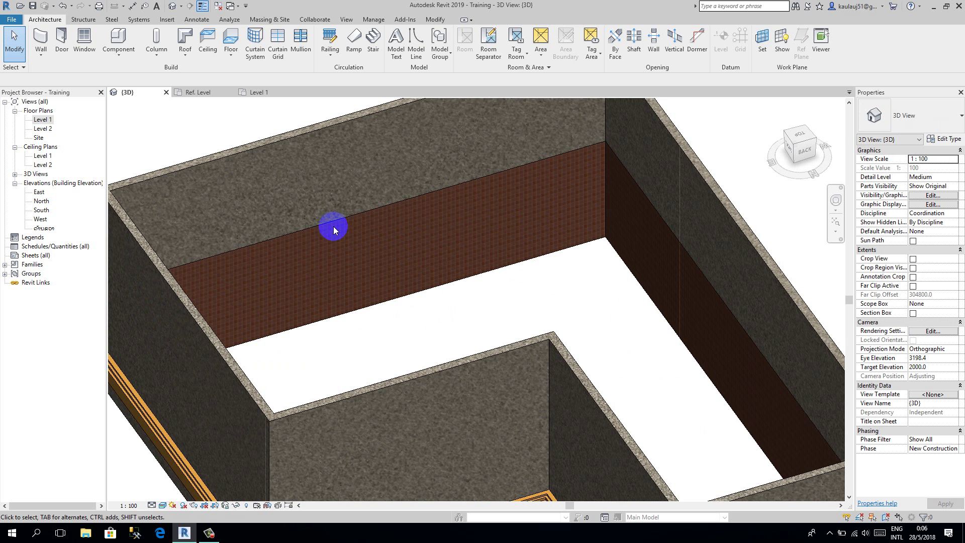
scroll(330, 226, "down", 5)
middle_click_drag(370, 297, 491, 314, "shift")
scroll(491, 315, "up", 8)
middle_click_drag(422, 395, 431, 338)
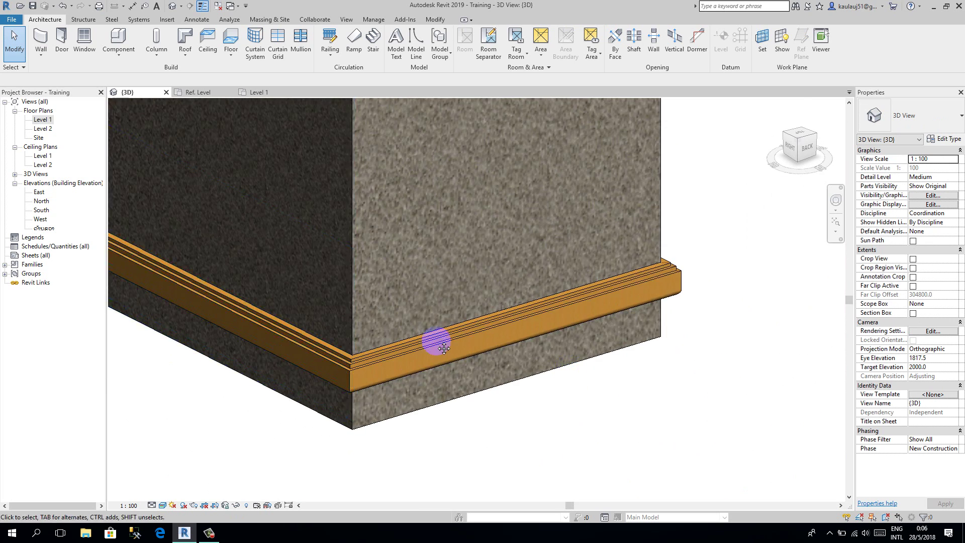
scroll(437, 227, "down", 3)
scroll(340, 215, "down", 3)
middle_click_drag(291, 281, 500, 249, "shift")
scroll(499, 249, "down", 2)
scroll(499, 249, "down", 4)
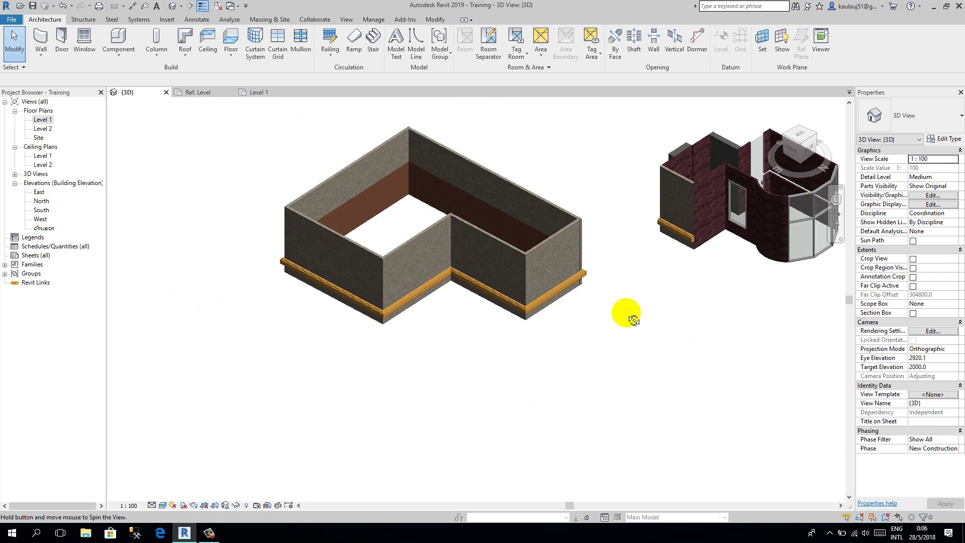
middle_click_drag(625, 316, 530, 209, "shift")
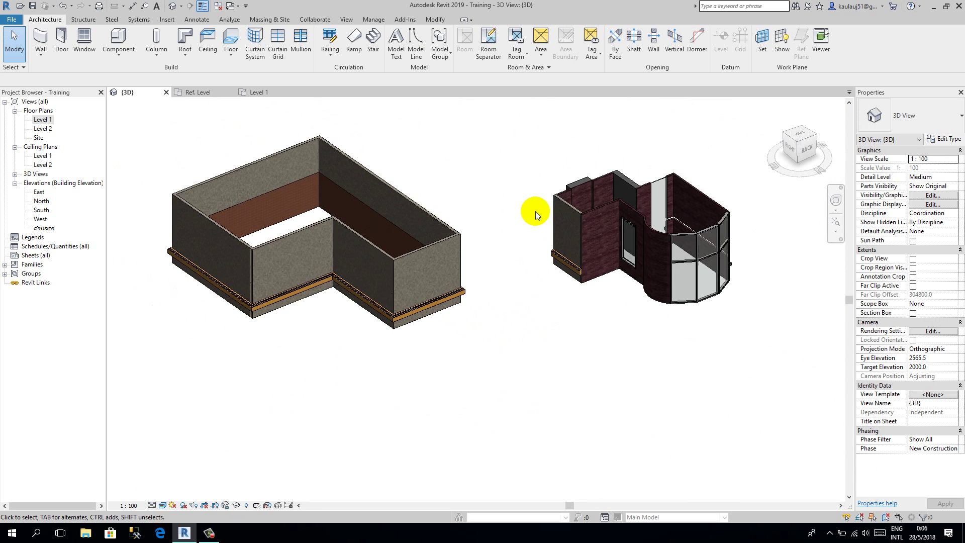
scroll(536, 254, "down", 2)
middle_click_drag(536, 255, 479, 285, "shift")
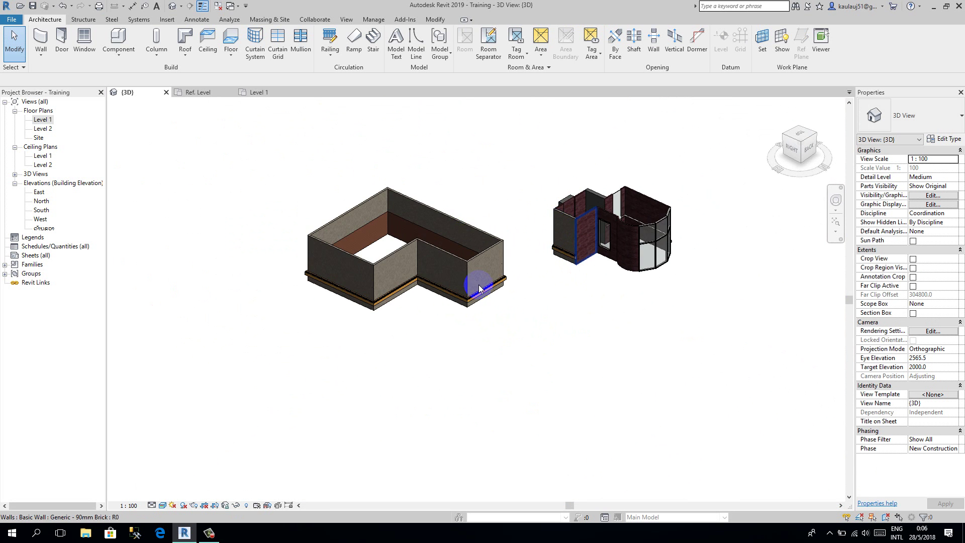